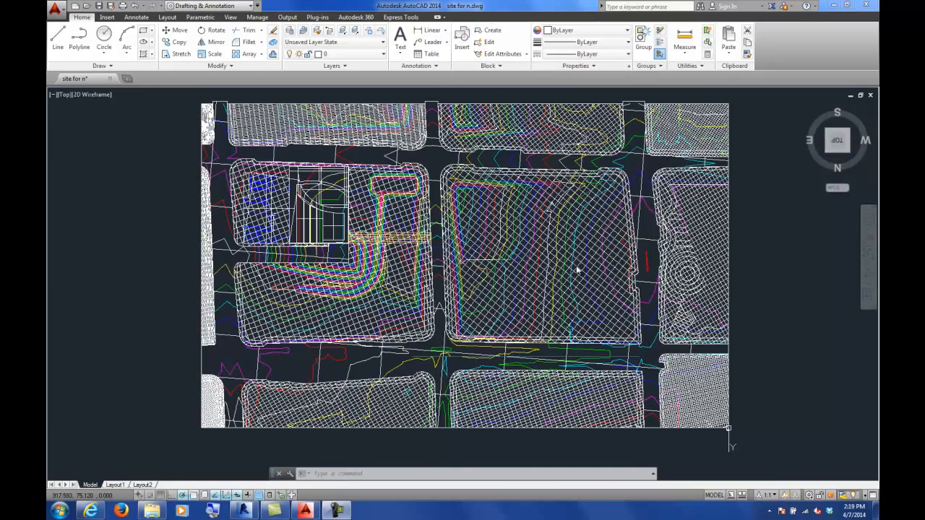
Examine the site drawing's contour lines in plan and its terrain relief in the northwest isometric and left side views
scroll(770, 299, "down", 5)
scroll(768, 301, "up", 5)
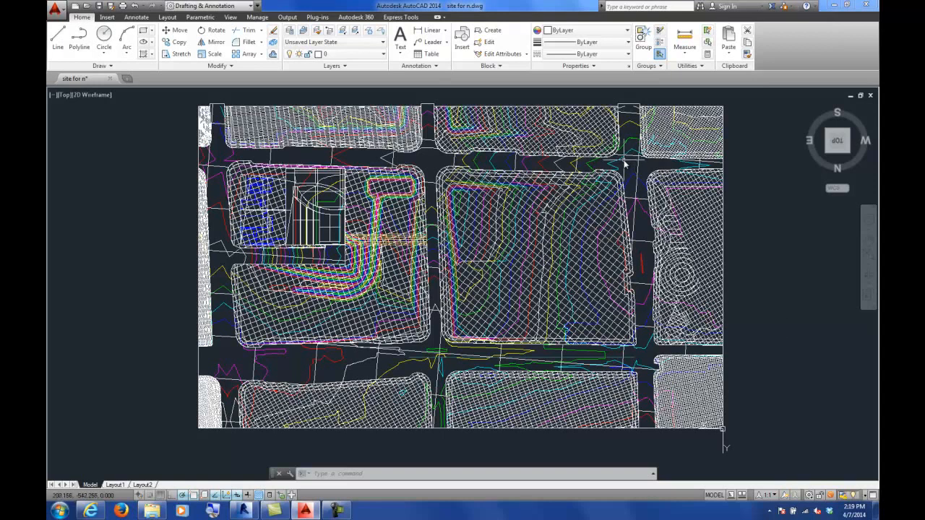
mouse_move(623, 163)
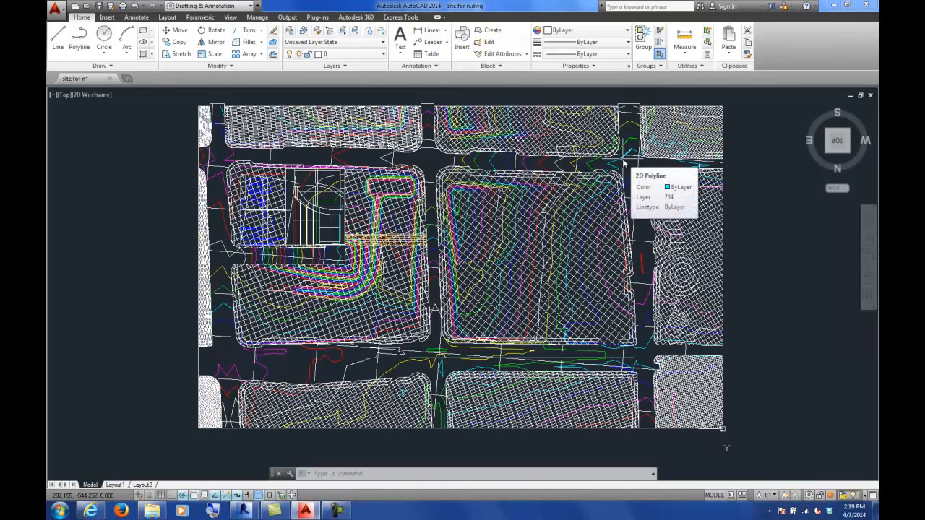
mouse_move(590, 166)
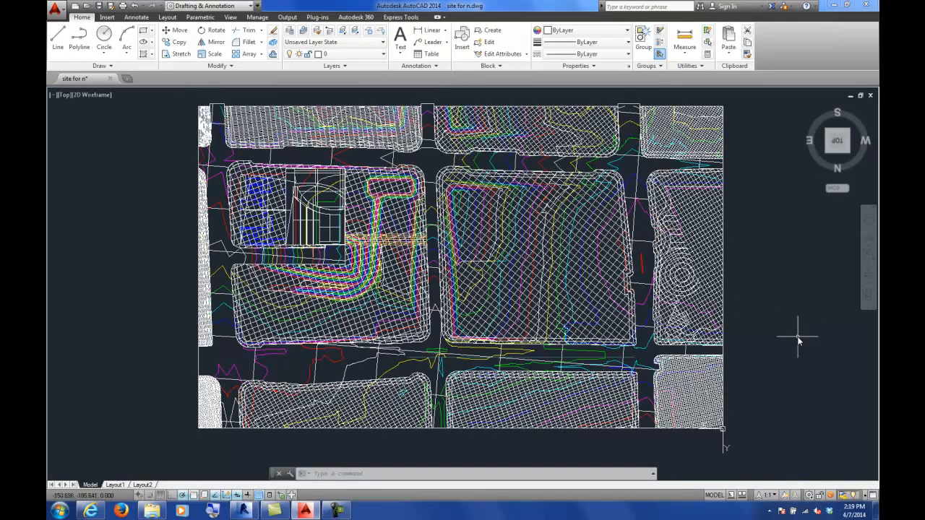
mouse_move(851, 155)
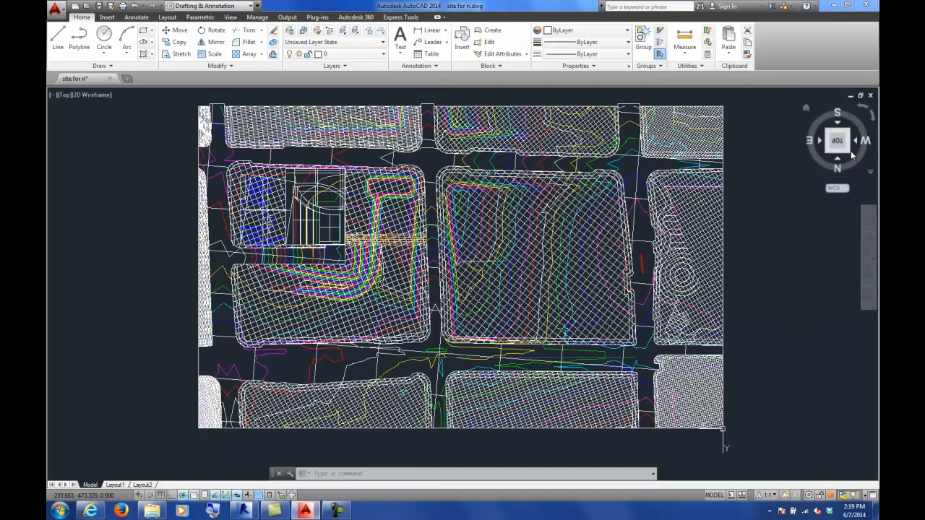
left_click(851, 153)
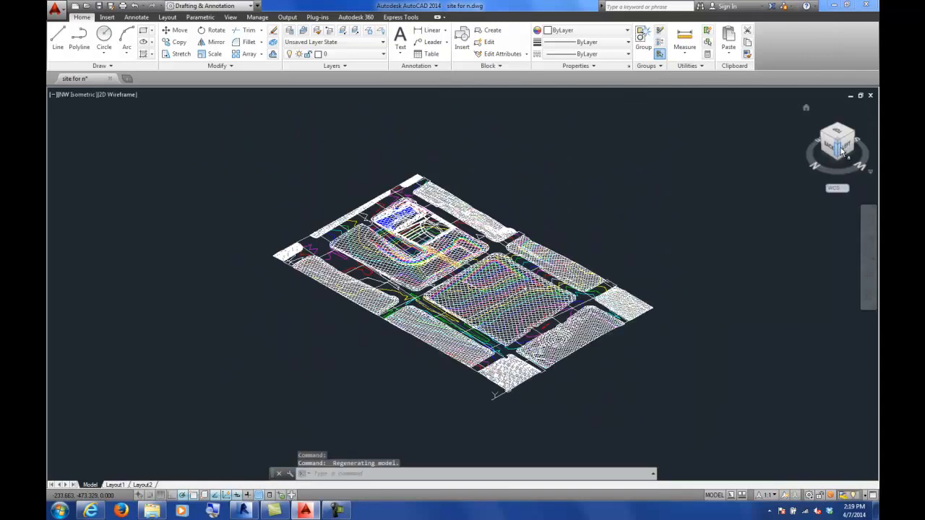
left_click(841, 150)
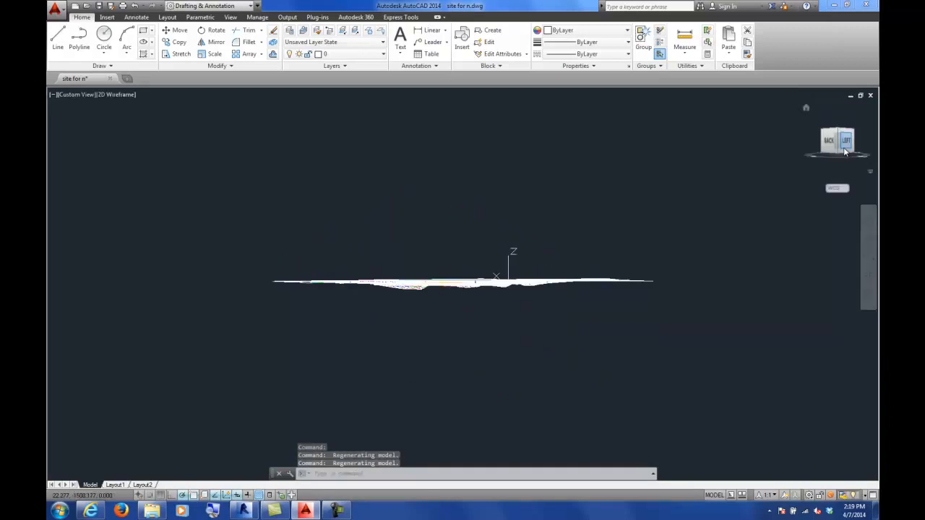
left_click(846, 144)
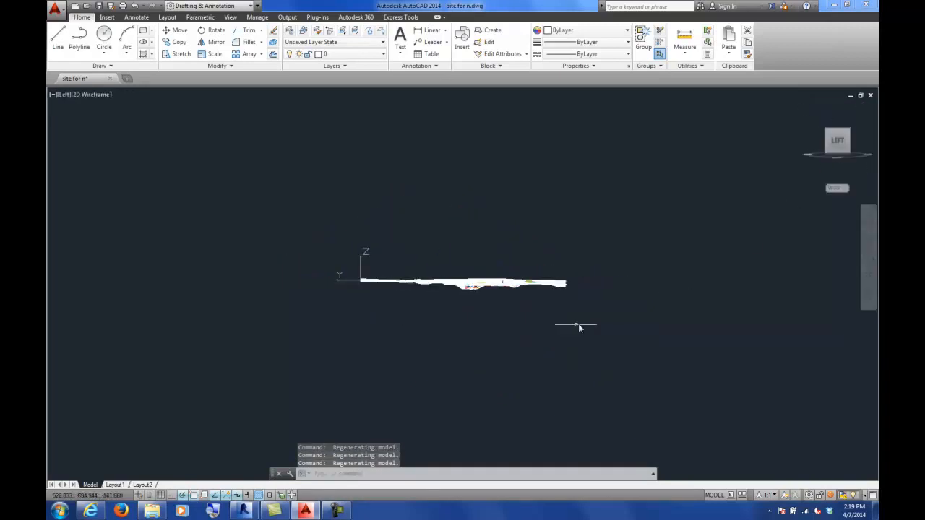
scroll(483, 297, "up", 5)
middle_click_drag(436, 295, 485, 353)
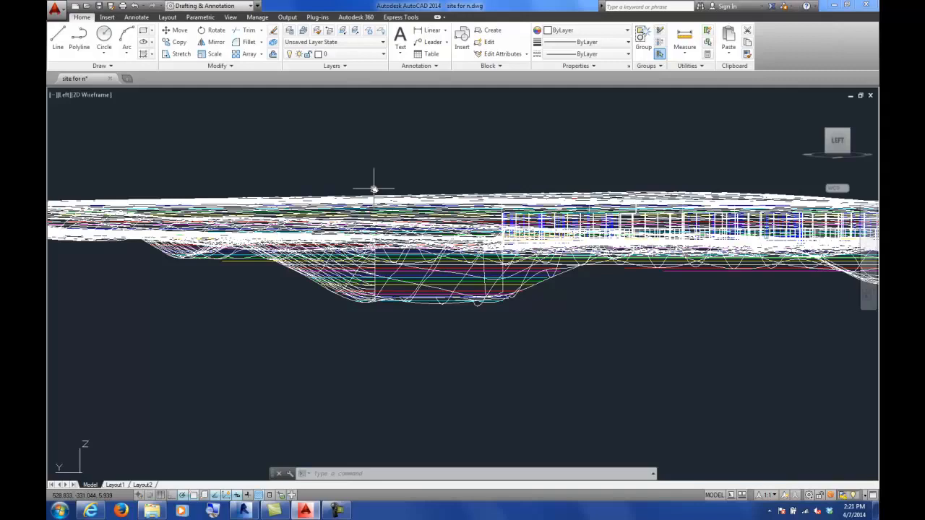
Return the site drawing to the top view and exit AutoCAD
mouse_move(846, 138)
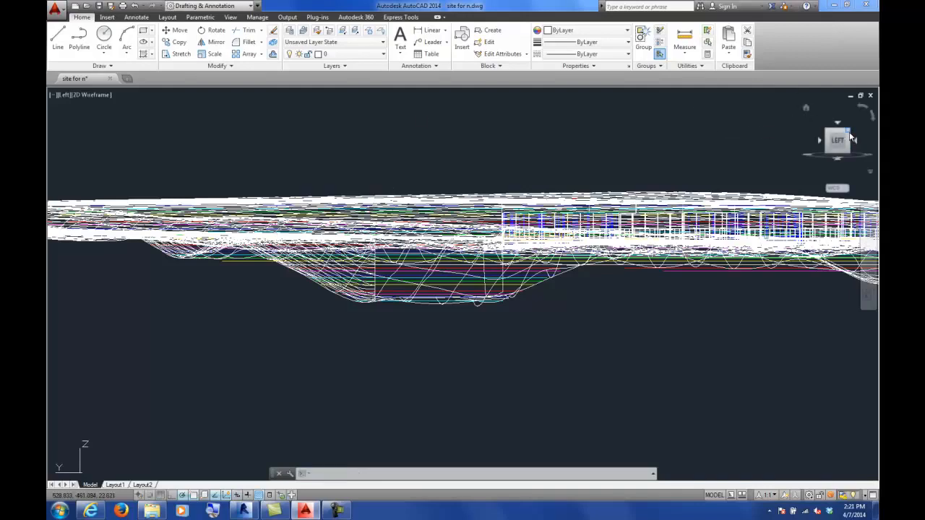
left_click(849, 139)
left_click(840, 136)
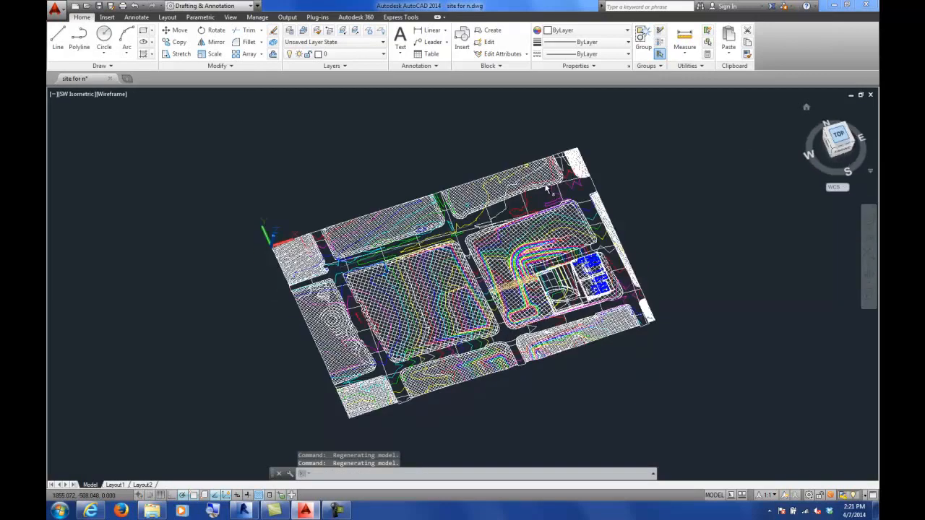
left_click(55, 8)
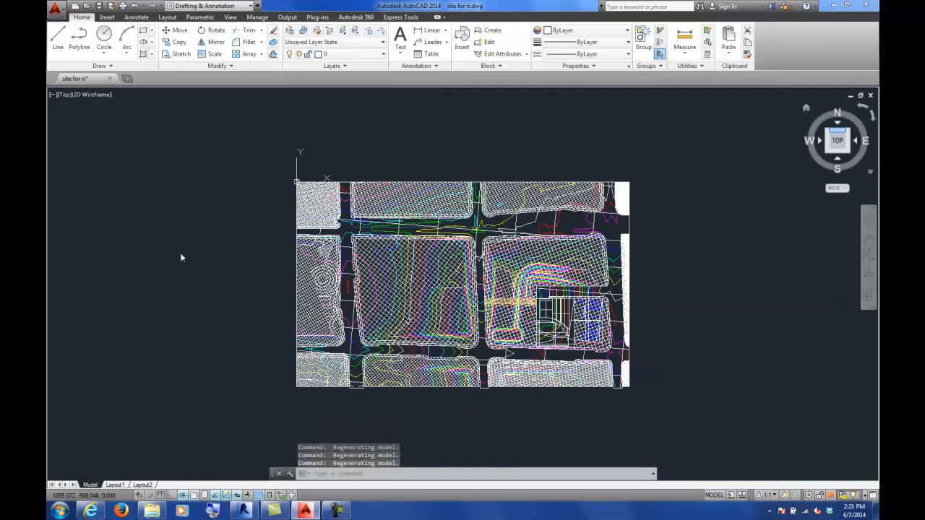
left_click(197, 283)
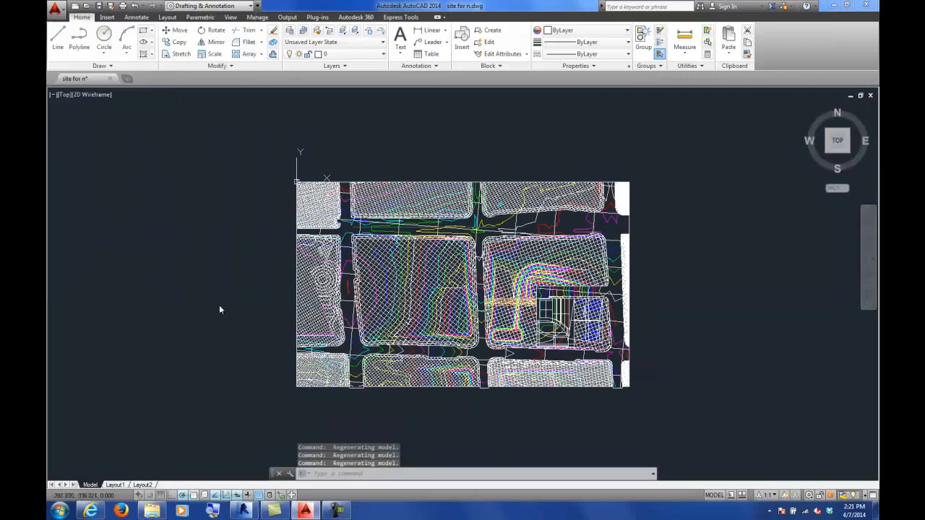
left_click(514, 280)
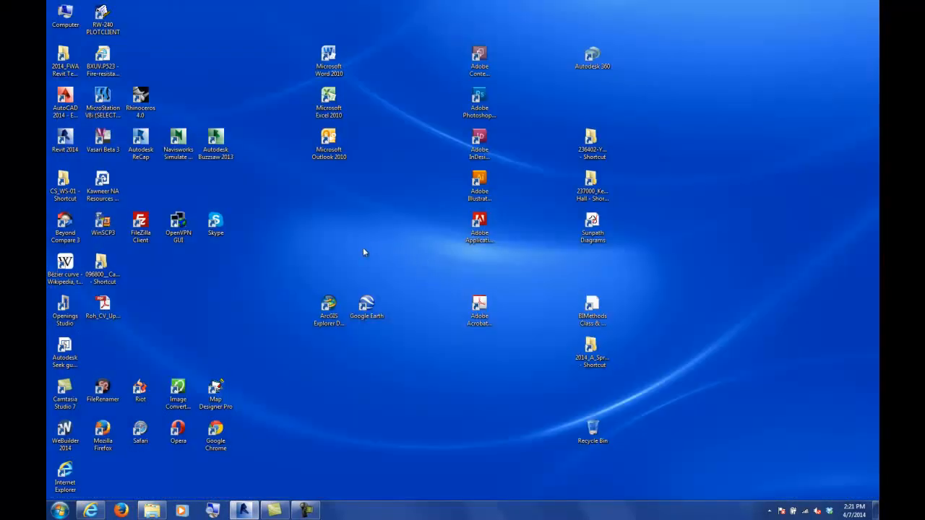
Switch to Revit, restore its window from full screen and resize it to leave a strip of desktop visible above
left_click(242, 510)
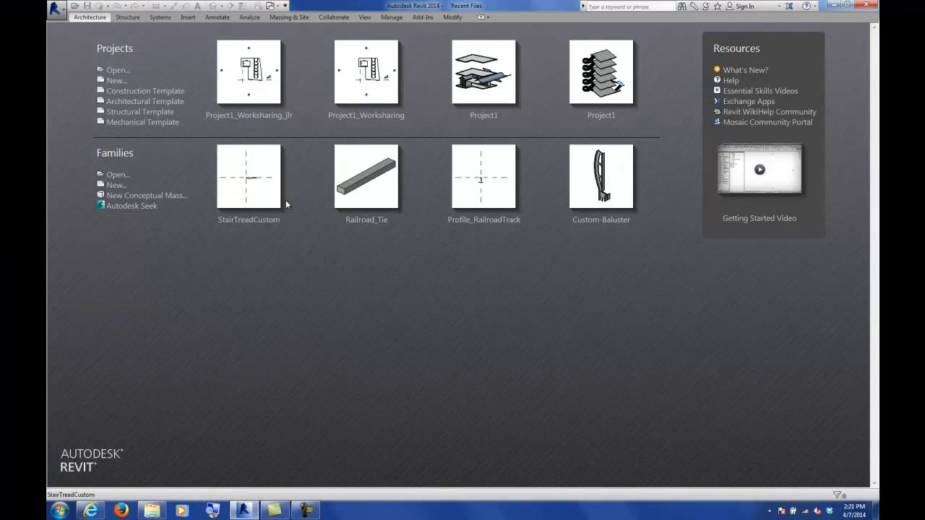
left_click(846, 5)
left_click_drag(351, 8, 351, 132)
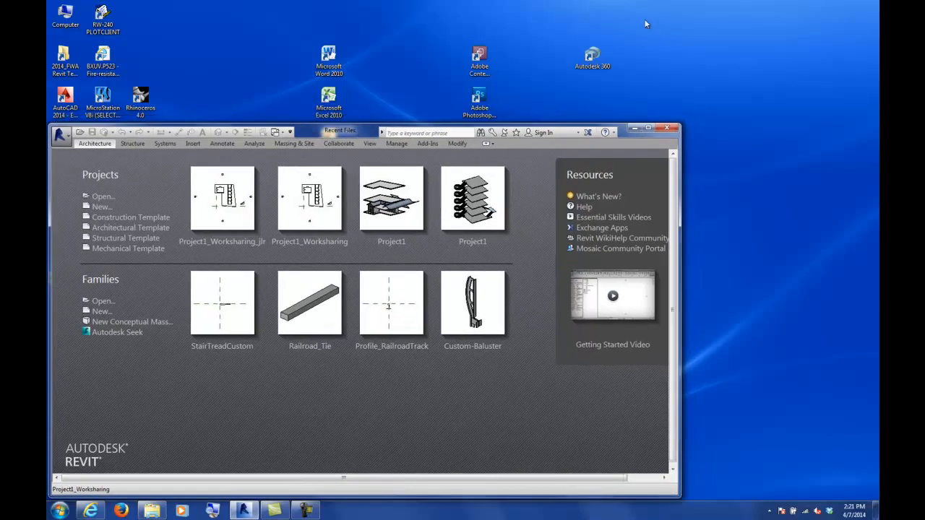
left_click_drag(679, 124, 879, 35)
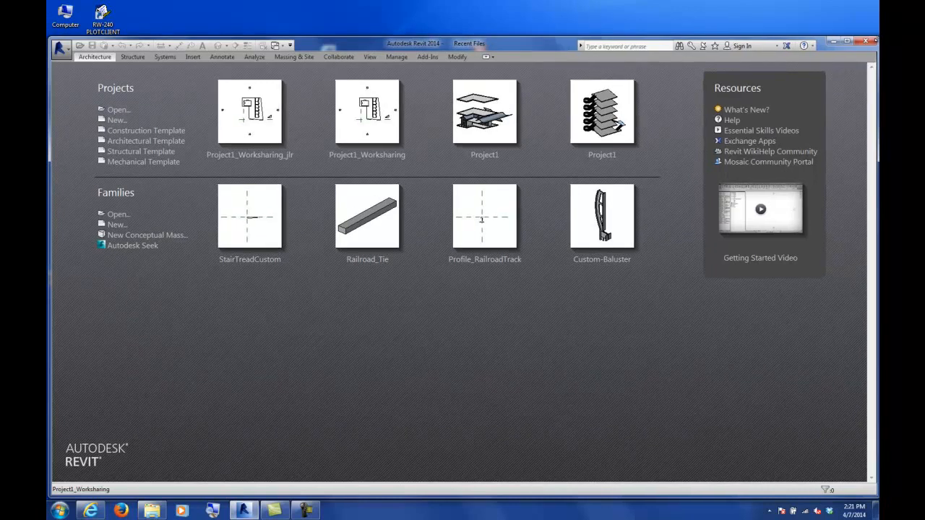
Start a new project from the Architectural Template and dock the Project Browser in a narrow column beside the drawing area
left_click(180, 141)
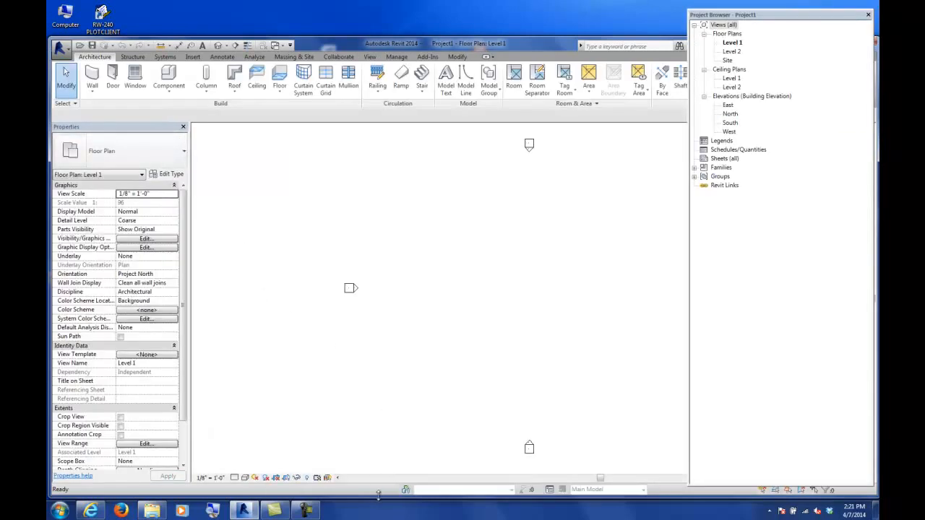
left_click_drag(694, 14, 867, 158)
left_click_drag(685, 208, 755, 210)
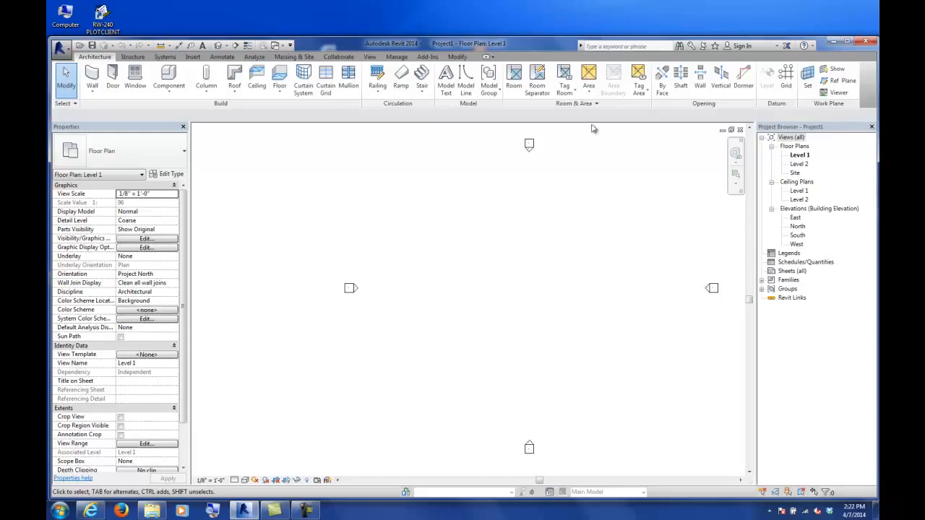
Create the project's default 3D view
left_click(370, 58)
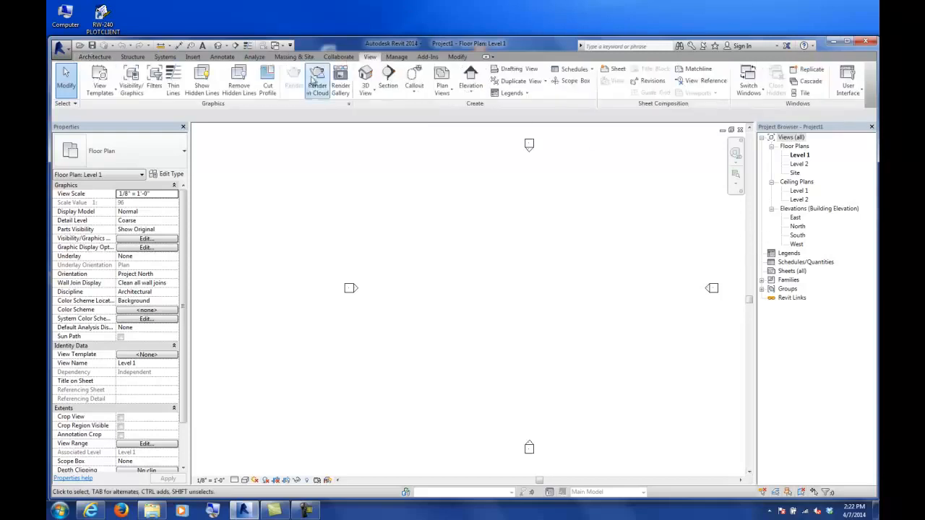
left_click(365, 89)
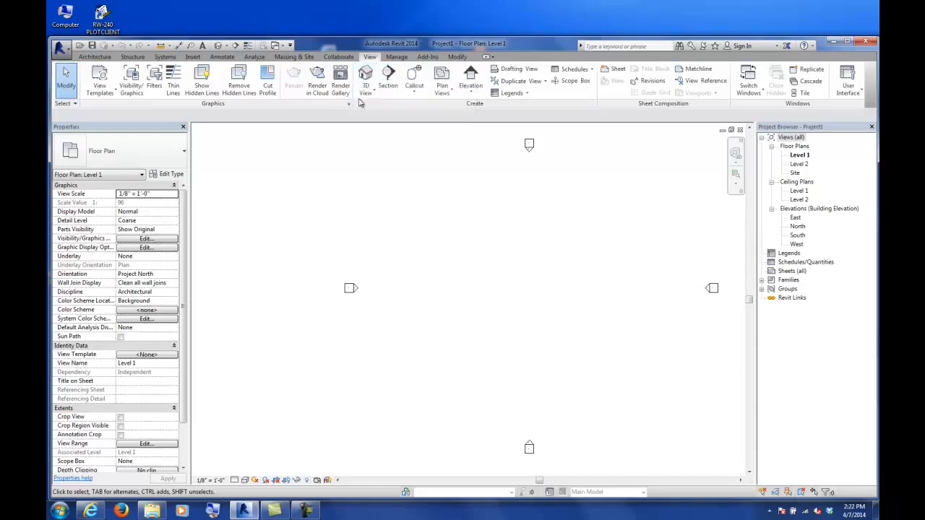
left_click(379, 109)
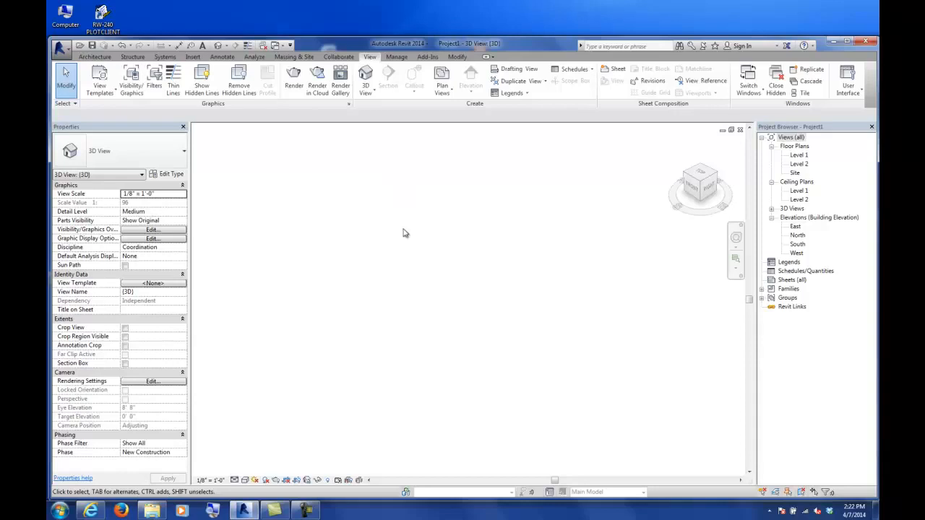
Start a toposurface with the Place Point tool and open the Site floor plan to work in
left_click(294, 57)
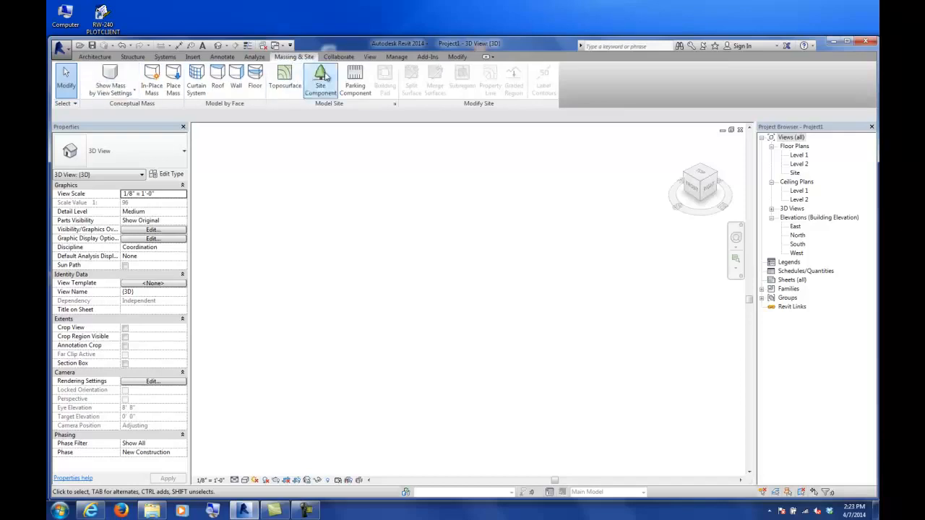
left_click(282, 79)
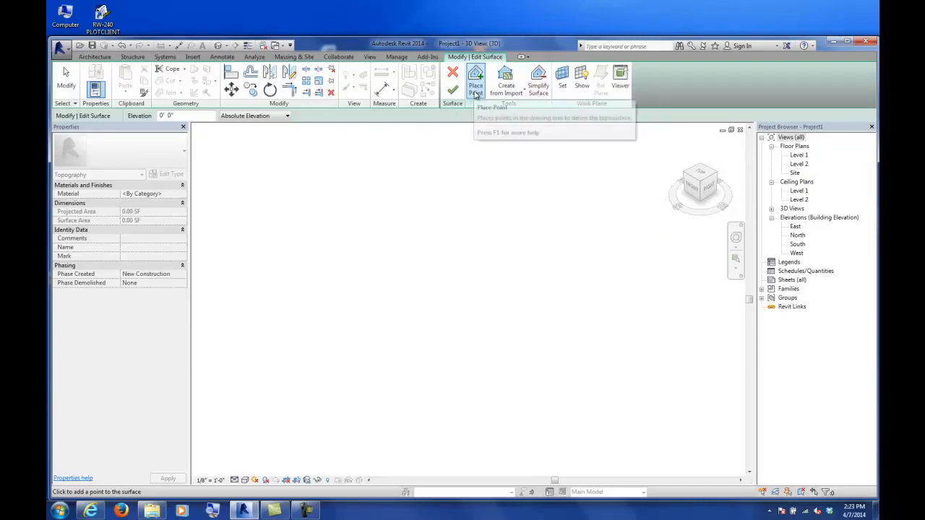
left_click(476, 92)
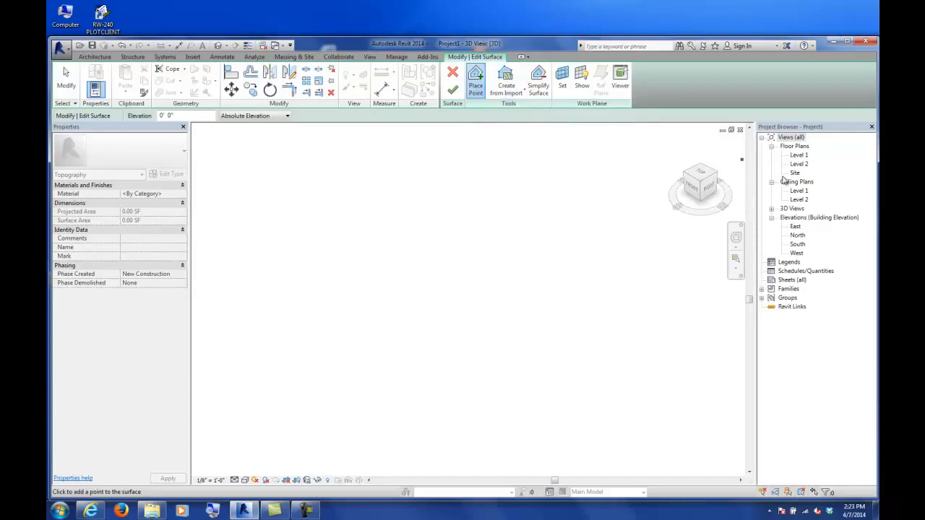
double_click(795, 173)
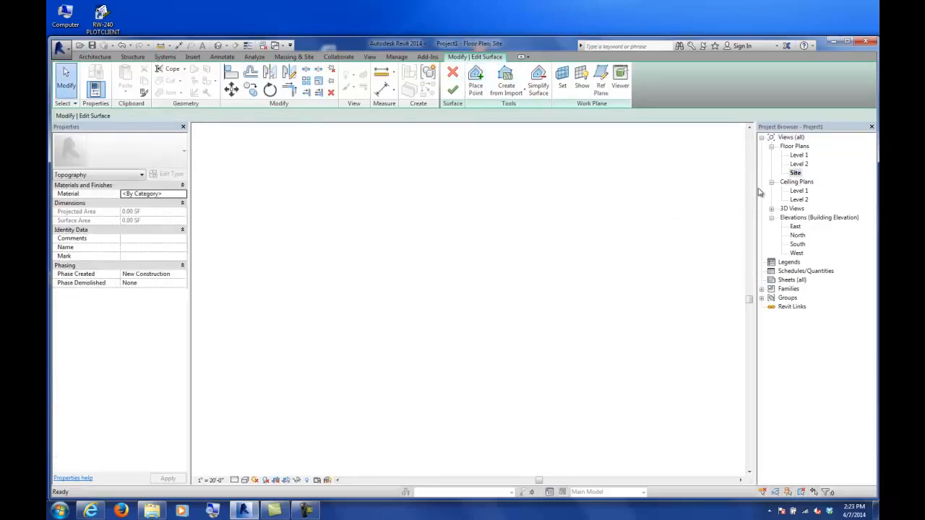
middle_click_drag(465, 268, 427, 262)
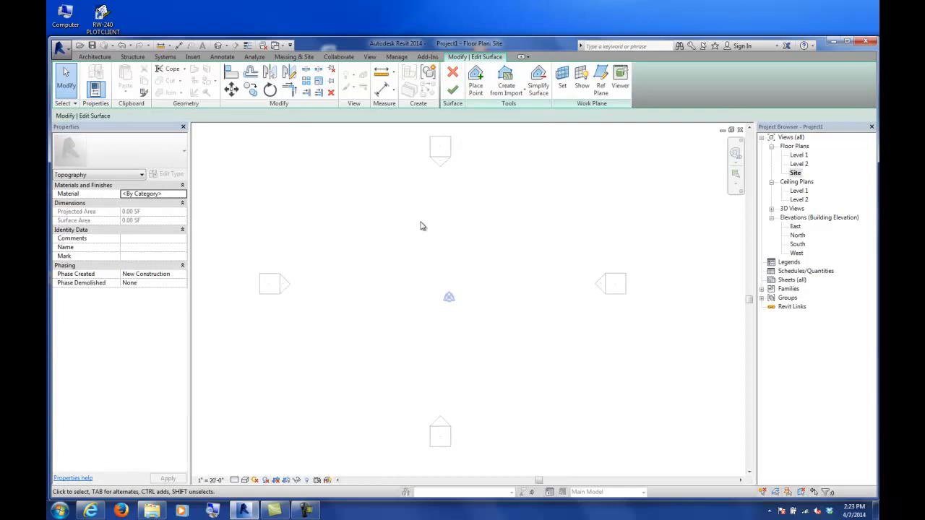
Place a winding south-to-north row of ten toposurface points at 0' 0" absolute elevation, west of the site's centre
left_click(475, 81)
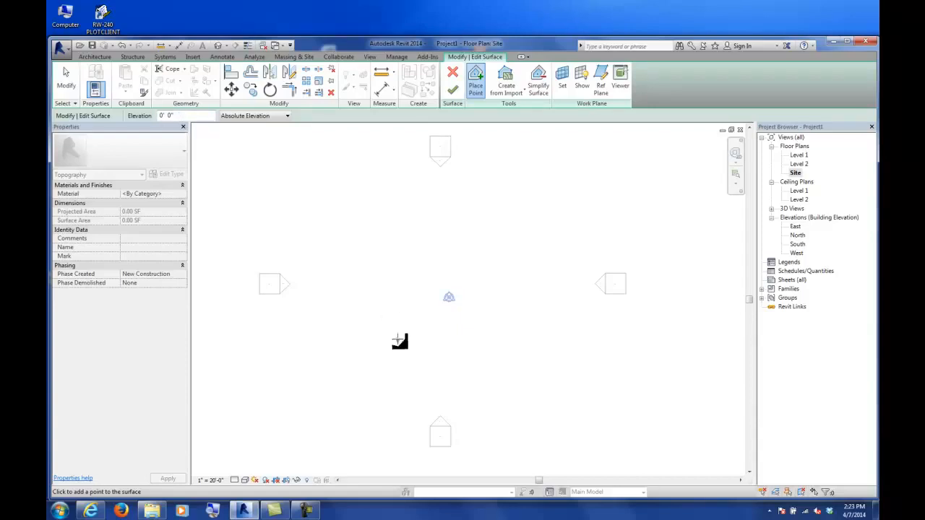
left_click(373, 404)
left_click(382, 370)
left_click(381, 328)
left_click(371, 297)
left_click(363, 264)
left_click(365, 236)
left_click(376, 211)
left_click(384, 191)
left_click(386, 172)
left_click(381, 159)
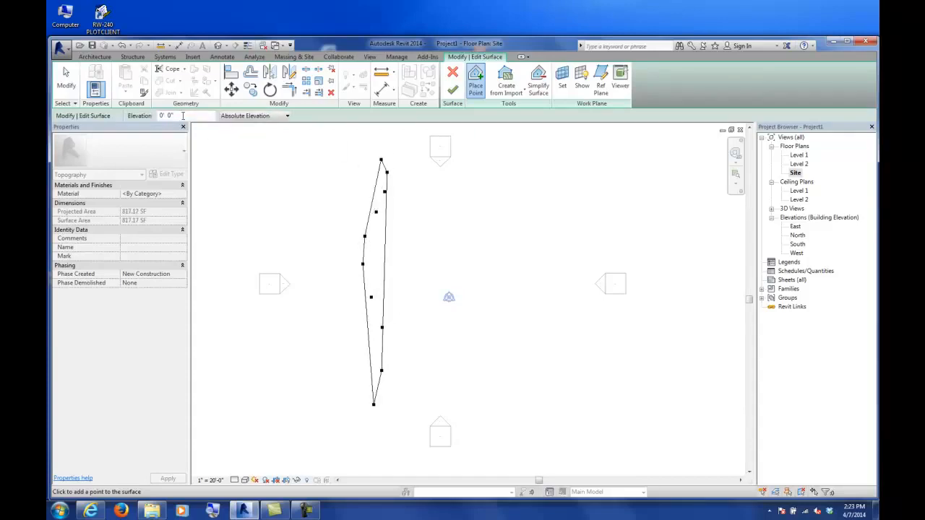
Set the elevation to 1' 0" and place a second winding row of seven surface points east of the first row
type("1")
left_click(432, 399)
left_click(420, 354)
left_click(421, 299)
left_click(432, 263)
left_click(439, 228)
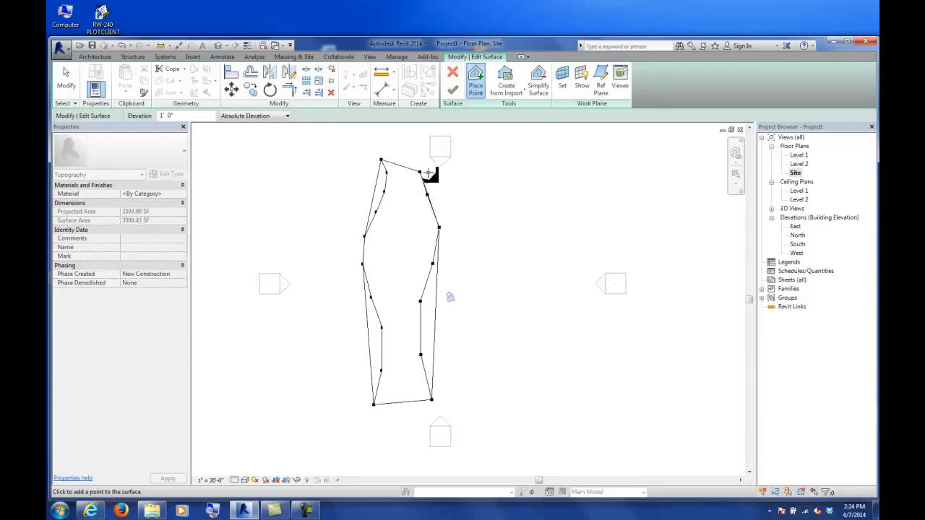
Place a third row of five points at 2' 0" elevation east of the second row and finish the toposurface
left_click(167, 115)
type("2")
left_click(476, 389)
left_click(485, 319)
left_click(490, 246)
left_click(480, 194)
left_click(476, 157)
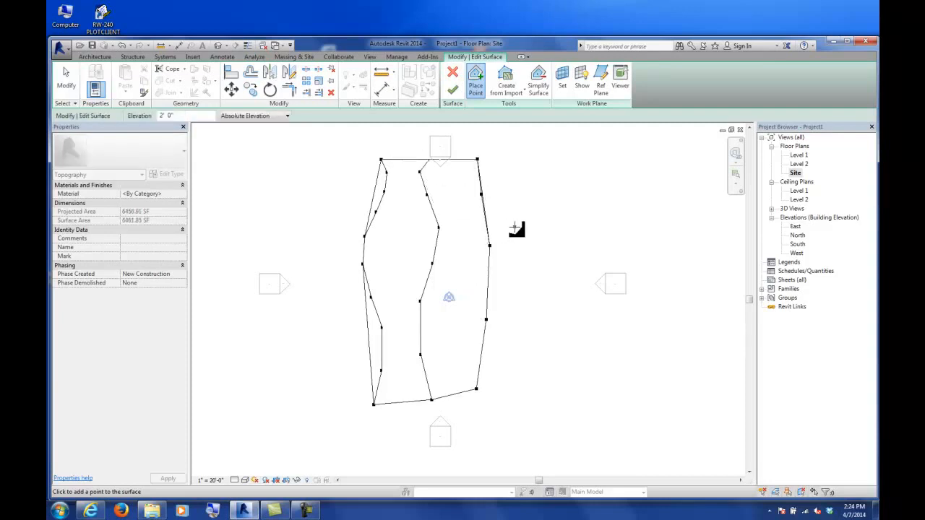
left_click(452, 90)
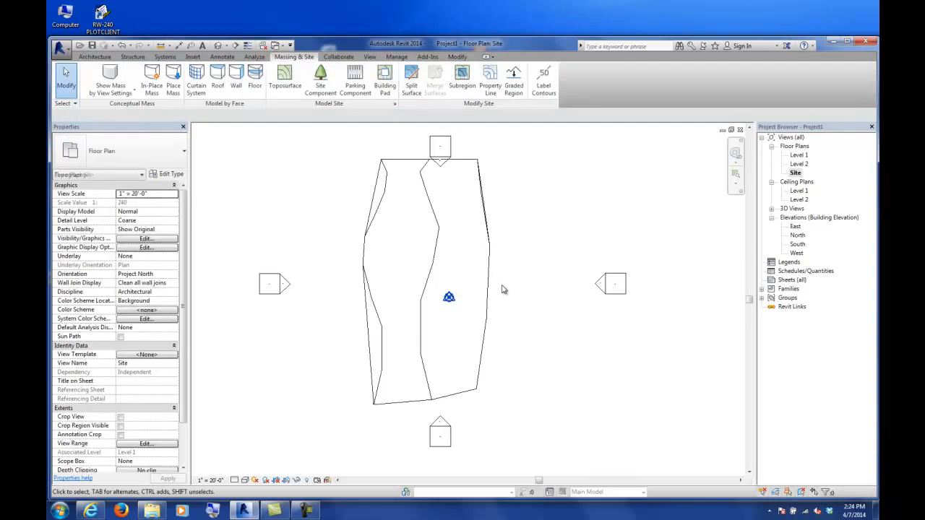
Open the {3D} view and display the toposurface with a shaded visual style to examine its slope
left_click(772, 209)
double_click(796, 217)
scroll(557, 347, "down", 4)
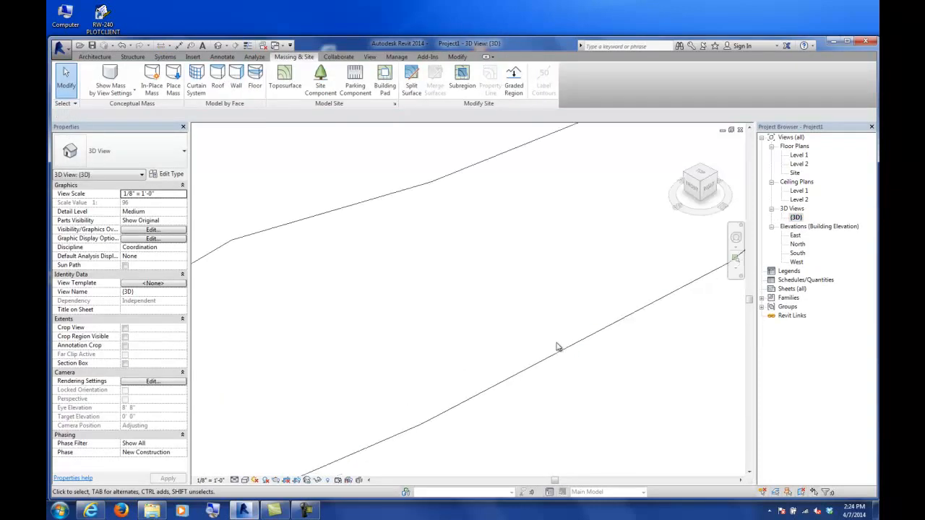
left_click(245, 480)
left_click(260, 439)
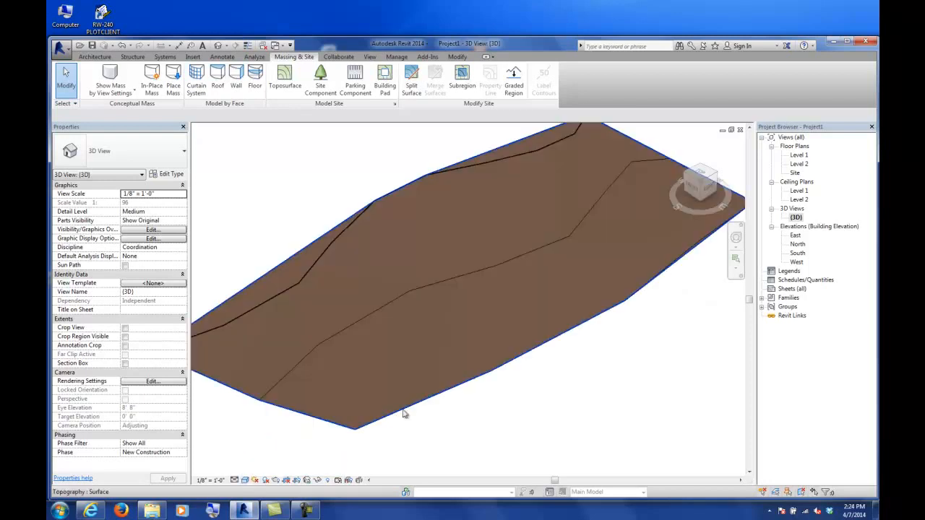
mouse_move(477, 398)
middle_mouse_down("shift")
mouse_move(559, 341)
mouse_move(564, 306)
mouse_move(367, 392)
mouse_move(487, 361)
mouse_move(490, 376)
mouse_move(487, 314)
mouse_move(453, 260)
mouse_move(426, 314)
mouse_move(564, 337)
mouse_move(530, 301)
mouse_move(531, 274)
mouse_move(491, 269)
mouse_move(476, 304)
middle_mouse_up("shift")
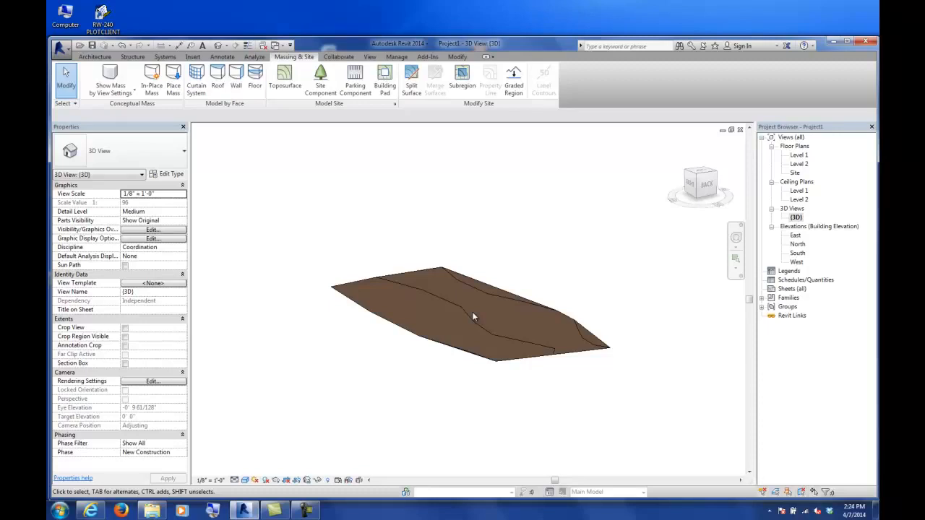
middle_click_drag(380, 345, 420, 365, "shift")
Open the Level 2 floor plan and turn on the Topography category in its visibility/graphic overrides
double_click(797, 155)
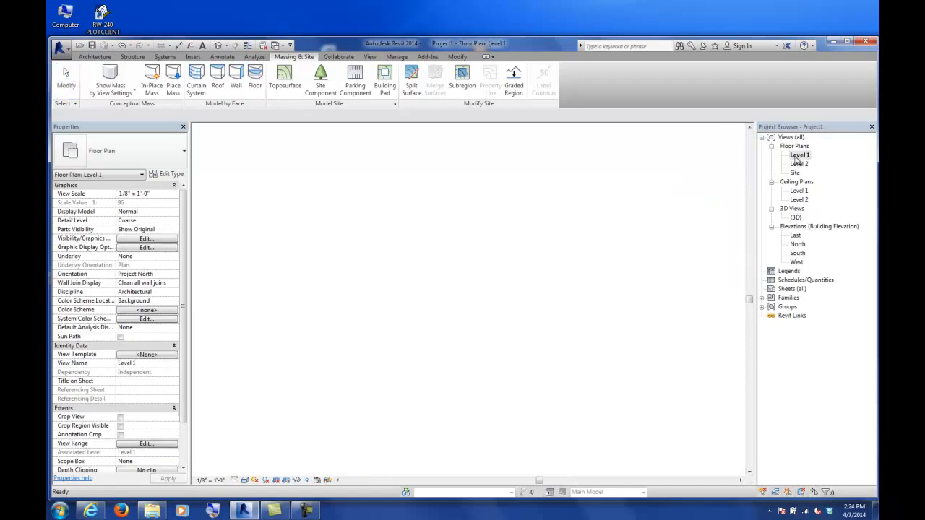
double_click(798, 164)
key("v")
key("g")
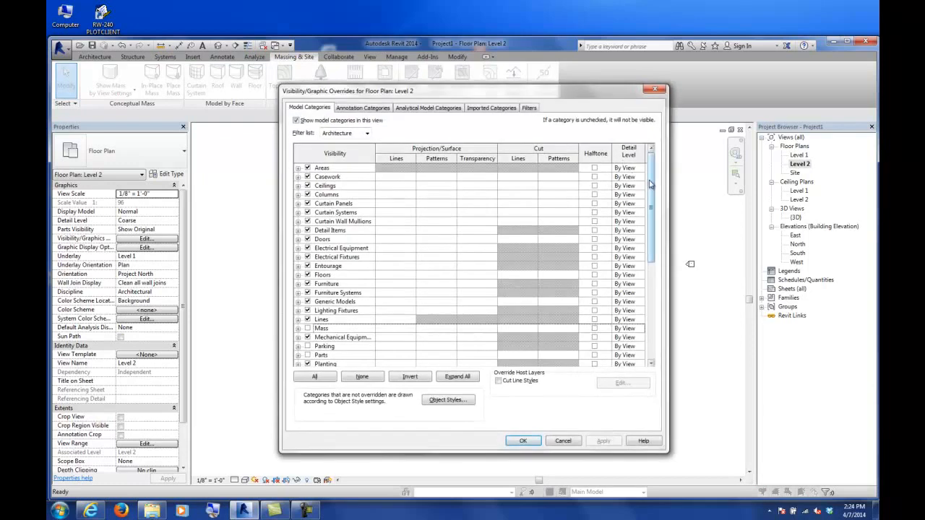
scroll(485, 286, "down", 5)
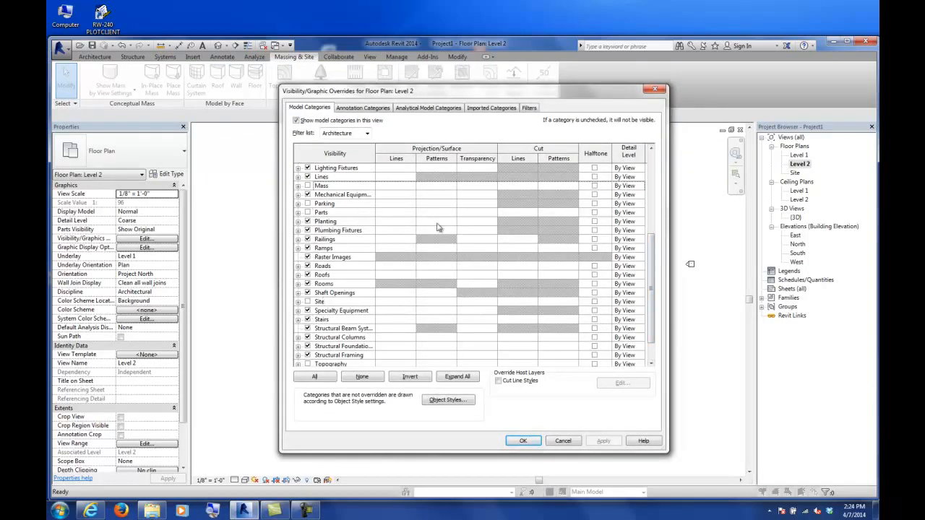
scroll(649, 245, "down", 1)
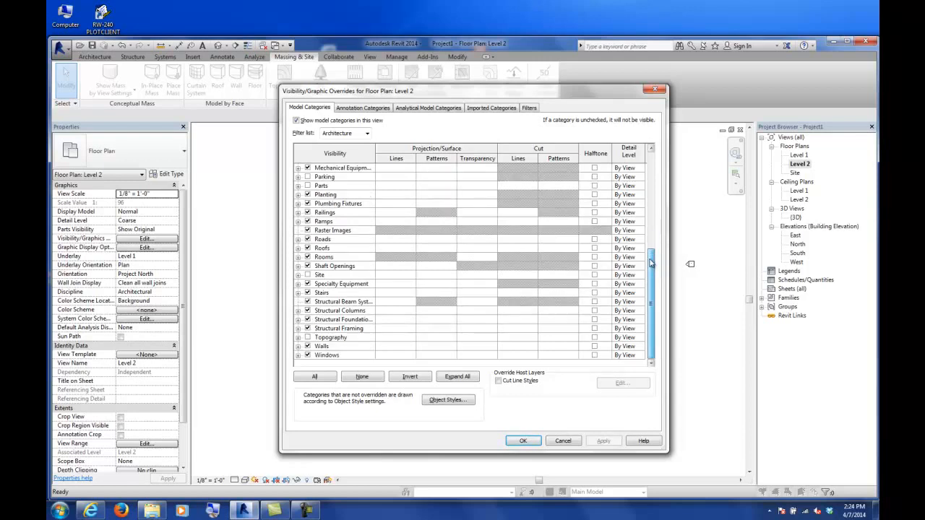
left_click(307, 338)
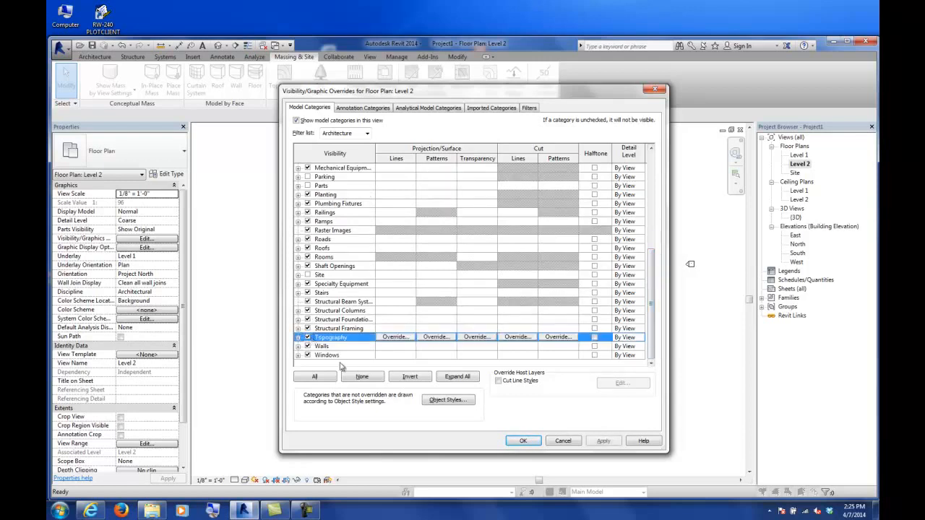
left_click(521, 441)
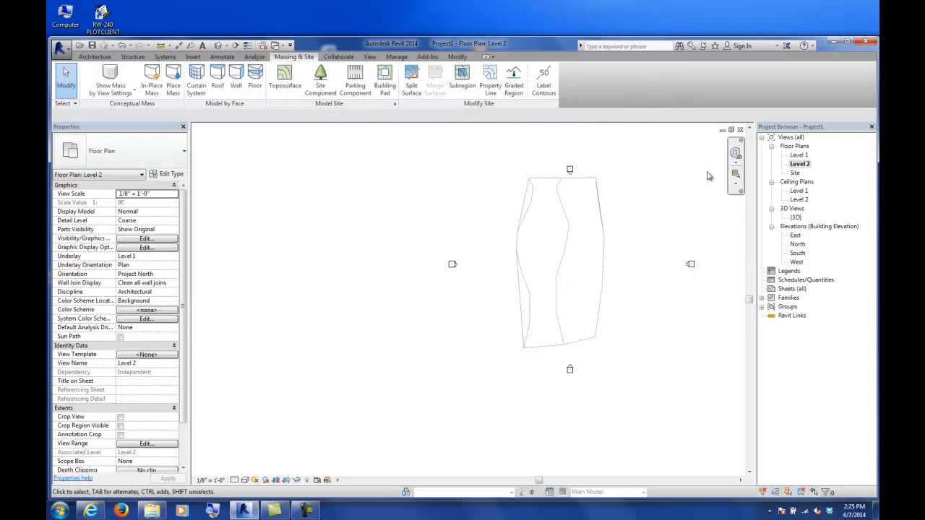
Turn on the Topography category in the visibility/graphic overrides of the Level 1 floor plan
double_click(798, 154)
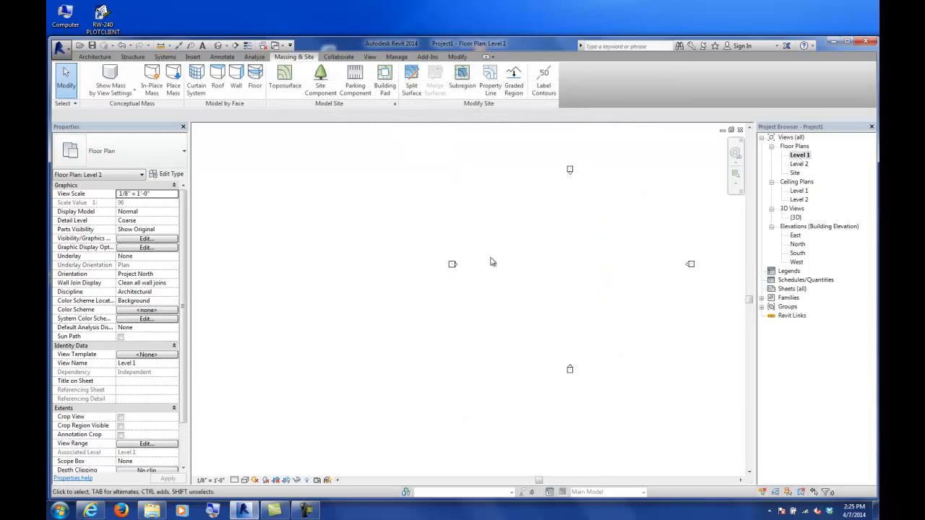
key("v")
key("g")
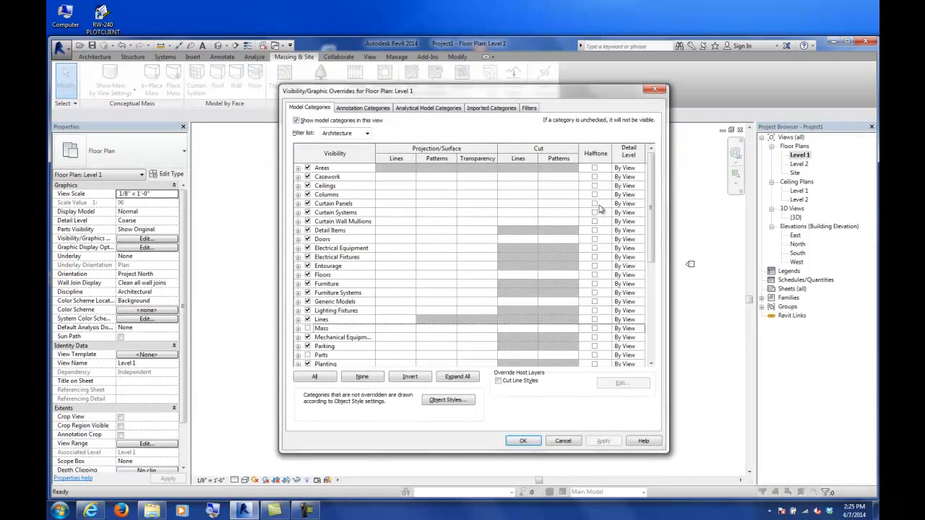
left_click_drag(653, 174, 652, 281)
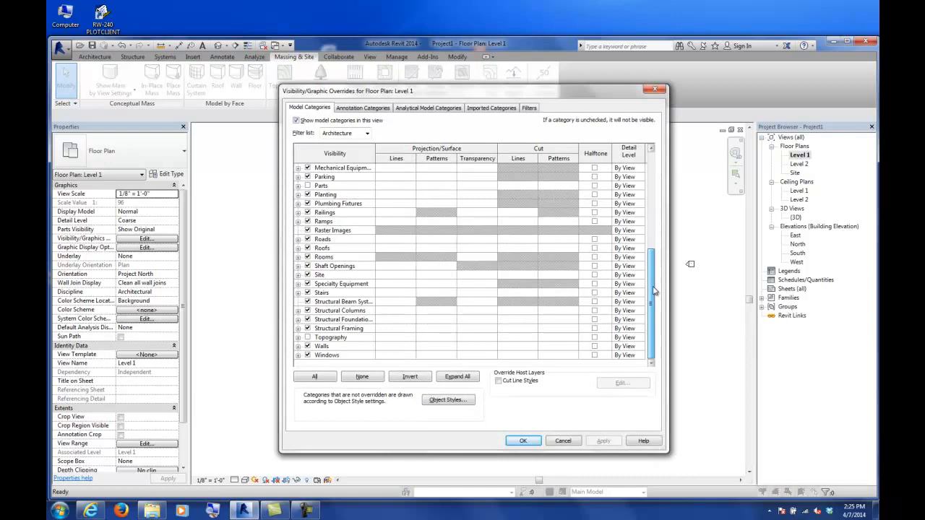
left_click(311, 337)
left_click(523, 440)
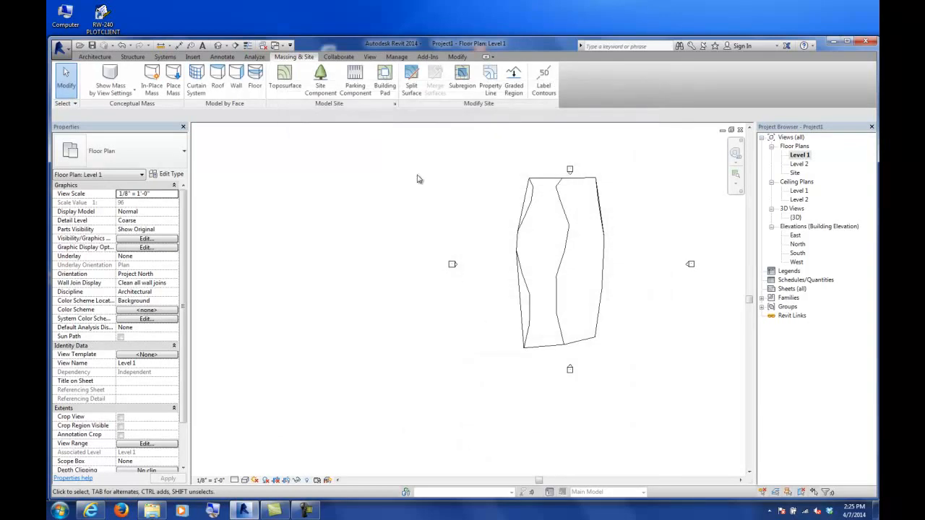
Draw a horizontal building section from west to east across the middle of the toposurface on Level 1
left_click(235, 45)
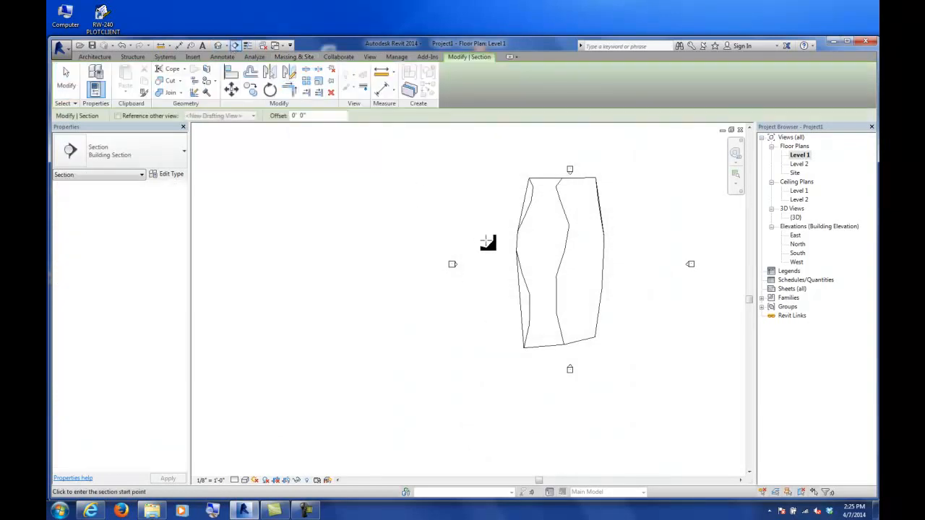
left_click(487, 251)
left_click(619, 252)
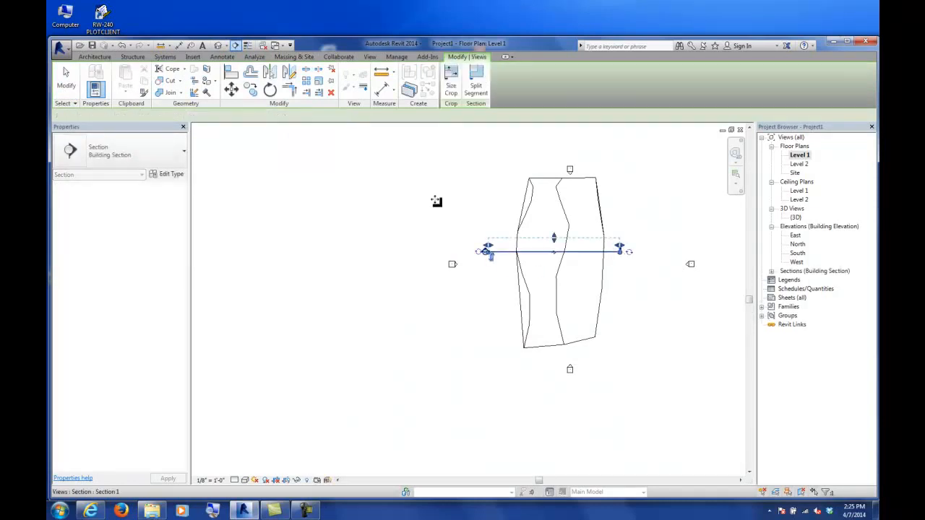
left_click(66, 79)
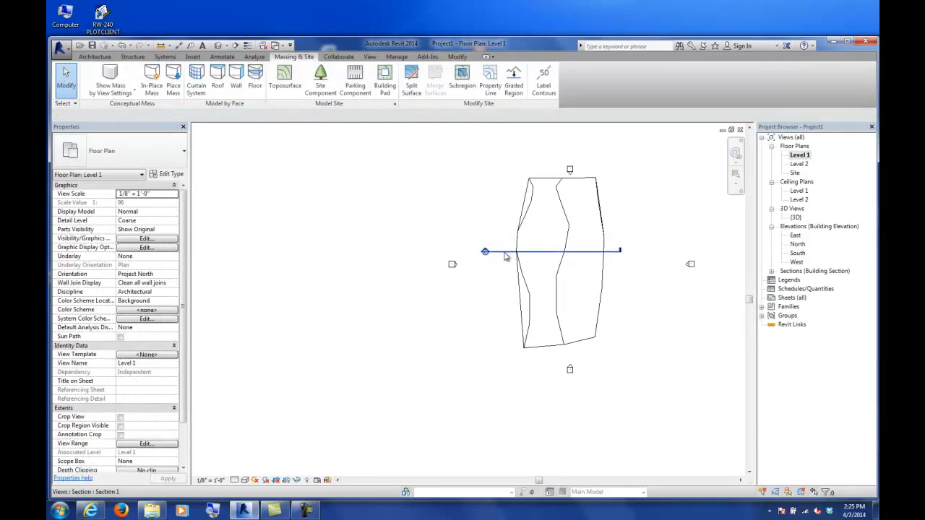
Open the new section's view and examine the sloping ground line and earth hatch up close
left_click(506, 252)
left_click(454, 242)
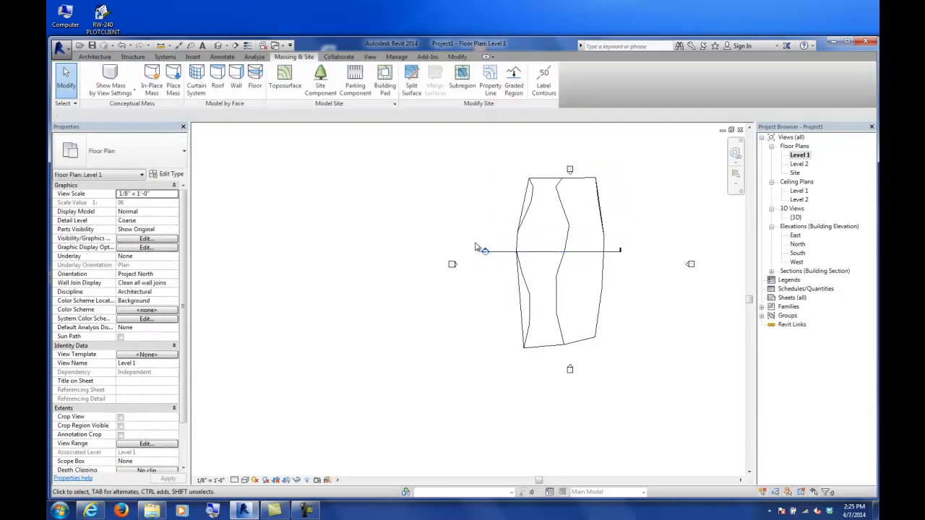
double_click(485, 252)
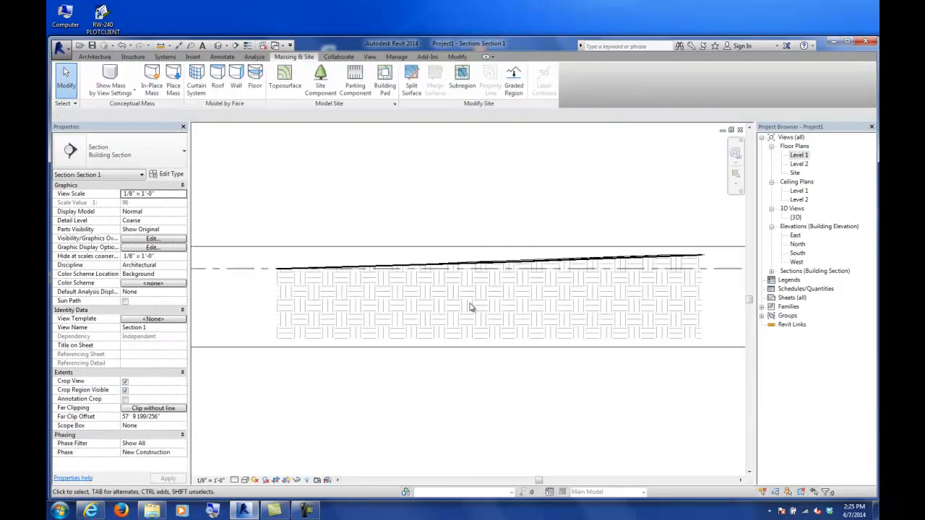
scroll(470, 309, "up", 2)
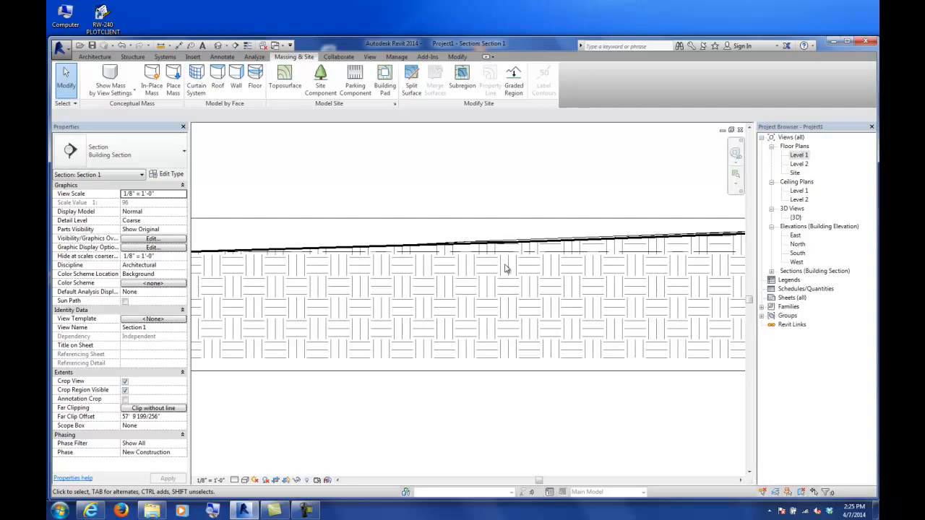
scroll(471, 259, "up", 3)
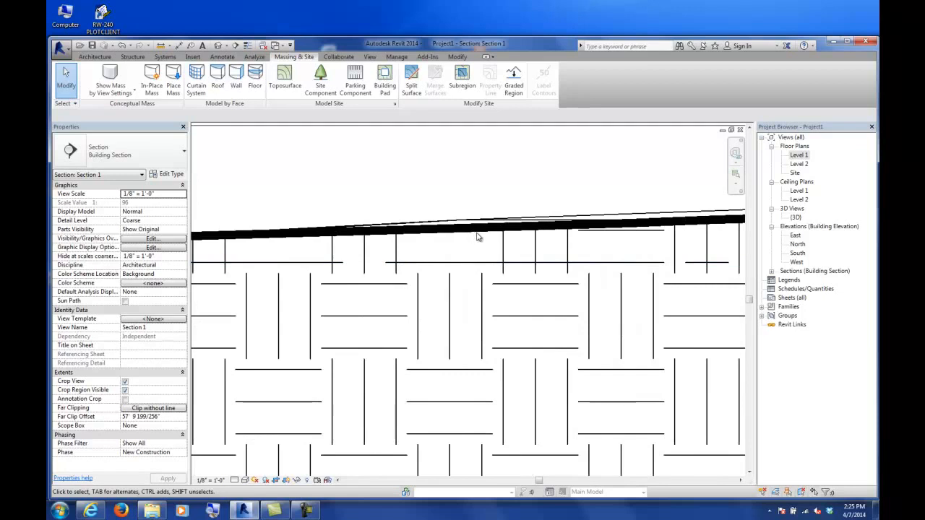
scroll(499, 306, "down", 5)
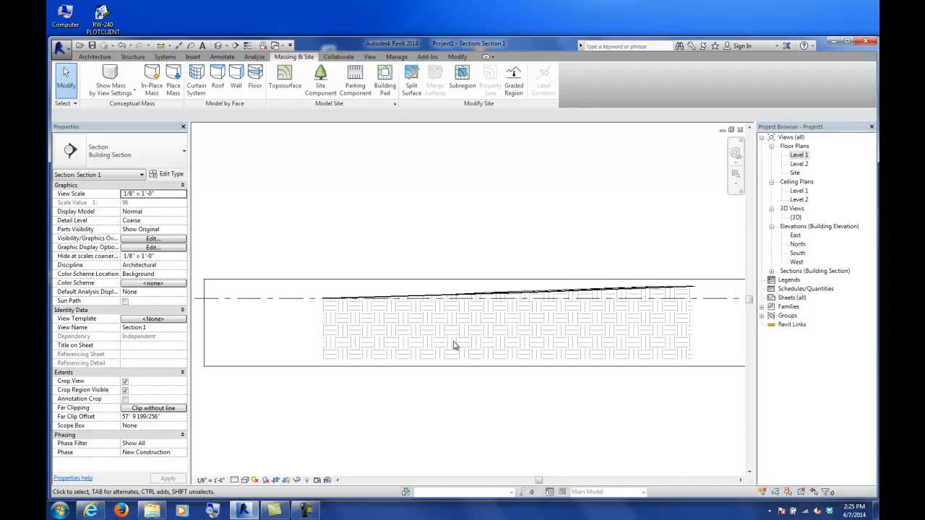
Set the section view's scale to 3/4" = 1'-0" and check how the earth hatch displays
left_click(209, 481)
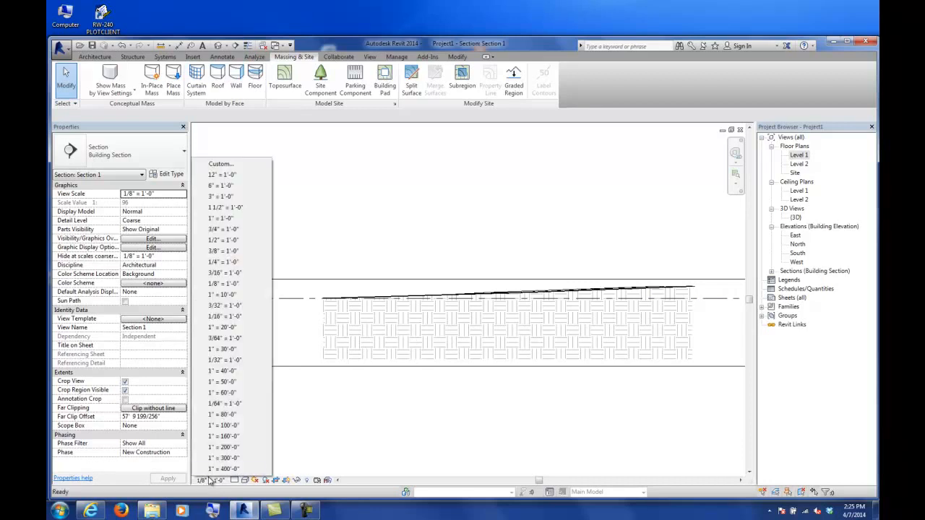
left_click(218, 229)
scroll(384, 304, "up", 5)
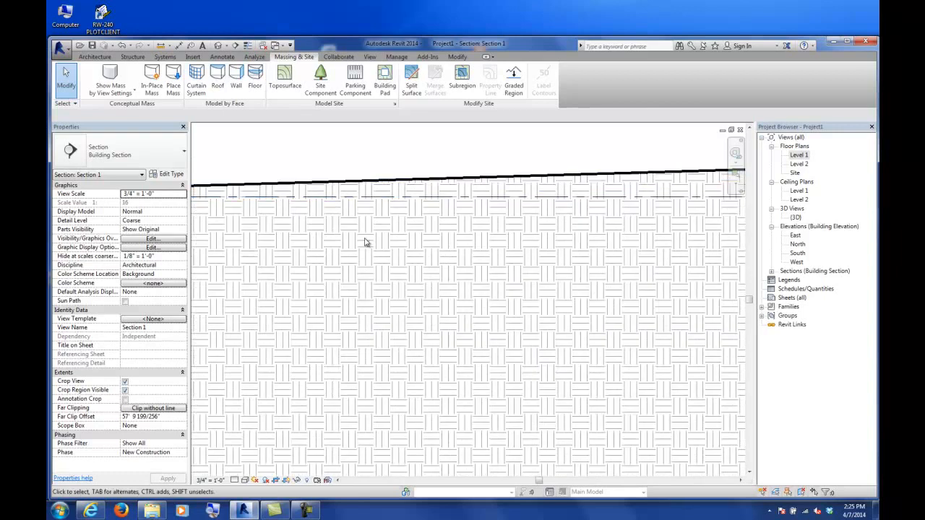
scroll(376, 368, "down", 6)
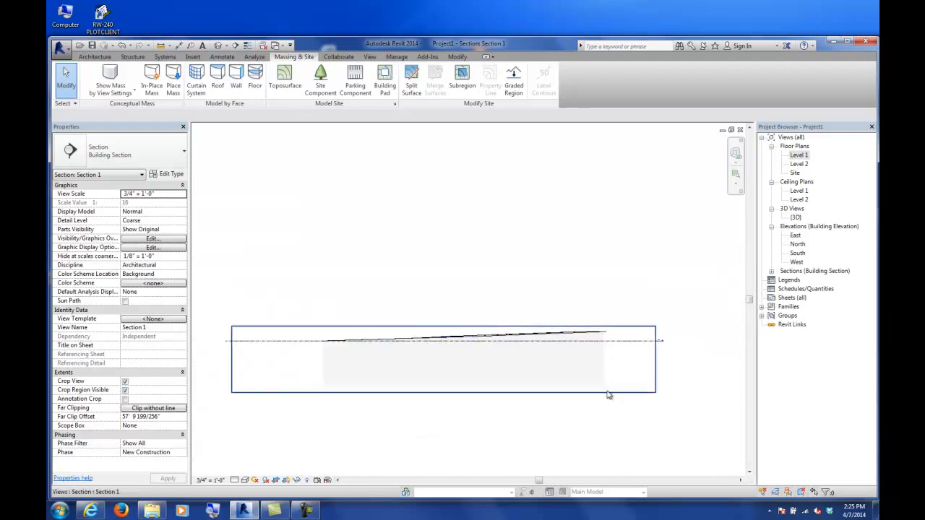
left_click(512, 338)
left_click(487, 245)
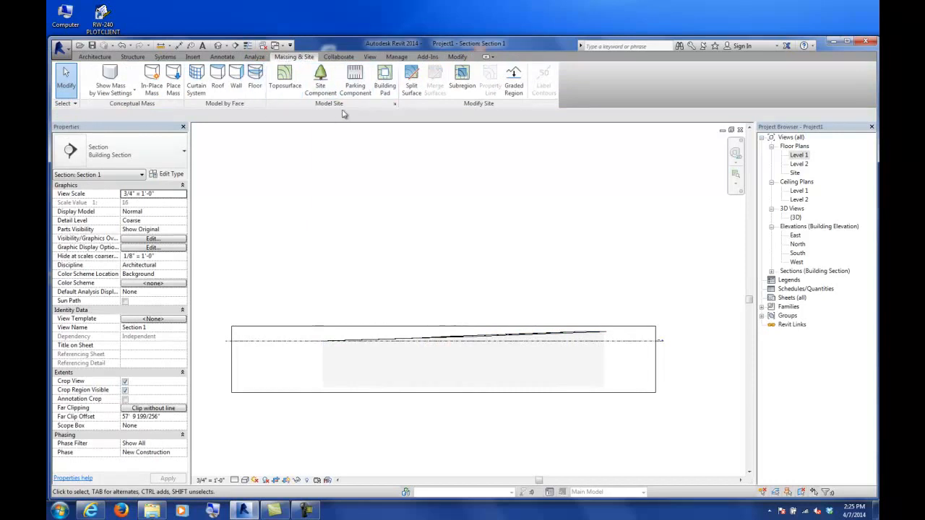
Set the contour line display interval to 1' 0" in the Site Settings
left_click(397, 105)
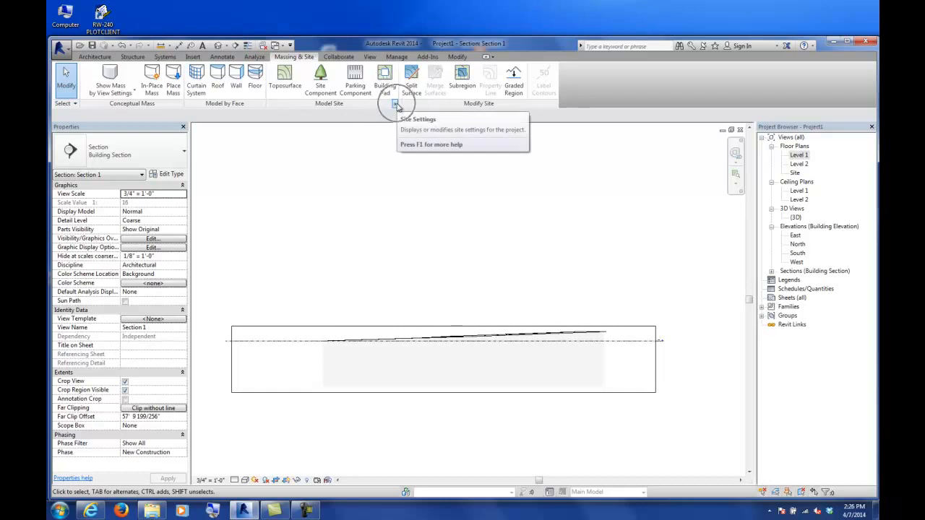
key("ctrl")
key("ctrl")
key("ctrl")
key("ctrl")
key("ctrl")
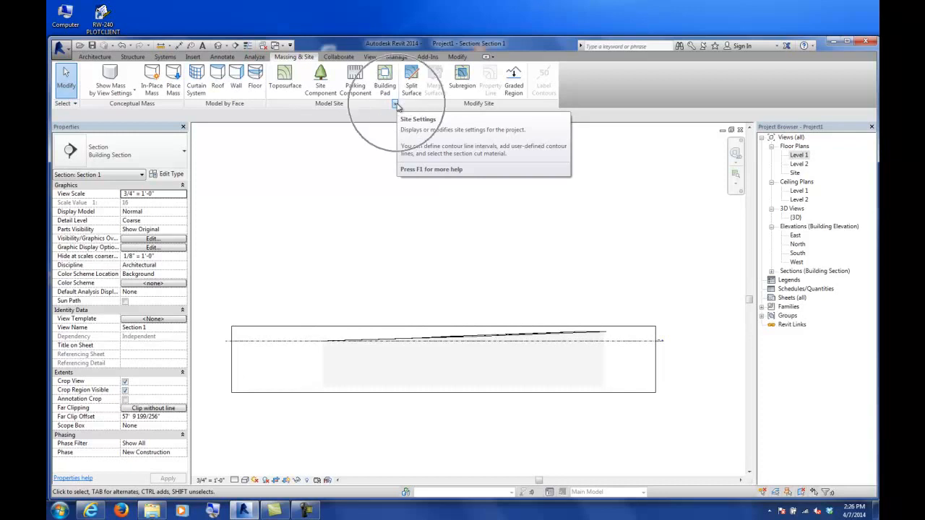
left_click(396, 105)
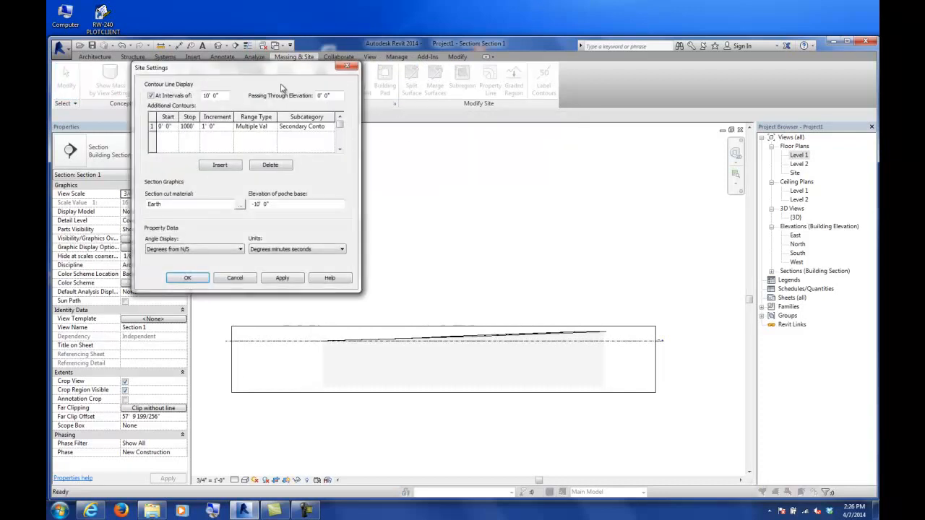
left_click_drag(305, 68, 454, 114)
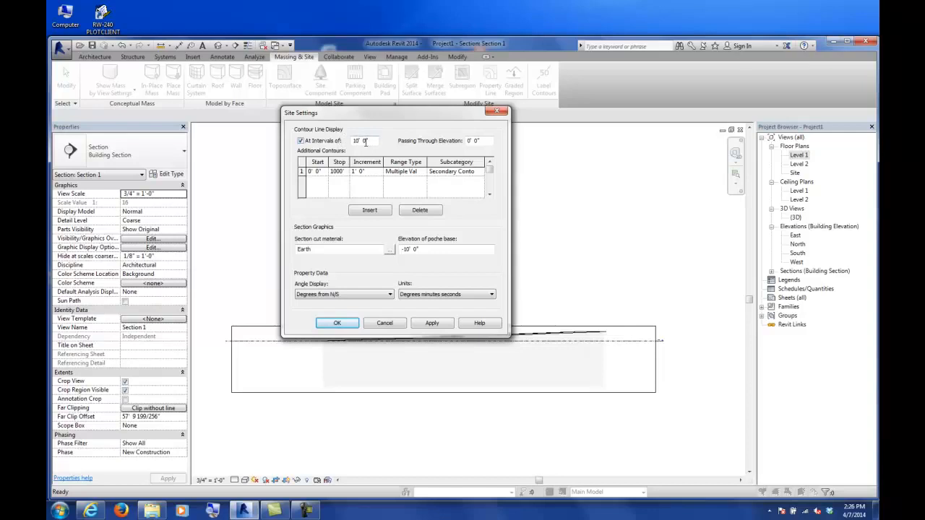
left_click_drag(375, 141, 348, 145)
type("1")
key("Return")
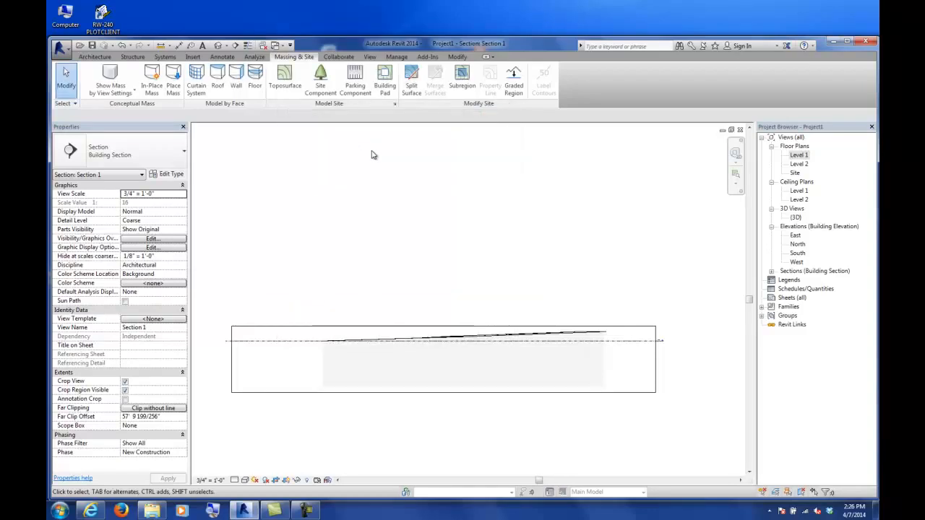
Change the cut pattern color of the Earth section cut material to grey RGB 128 128 128, keeping the Earth pattern
left_click(395, 103)
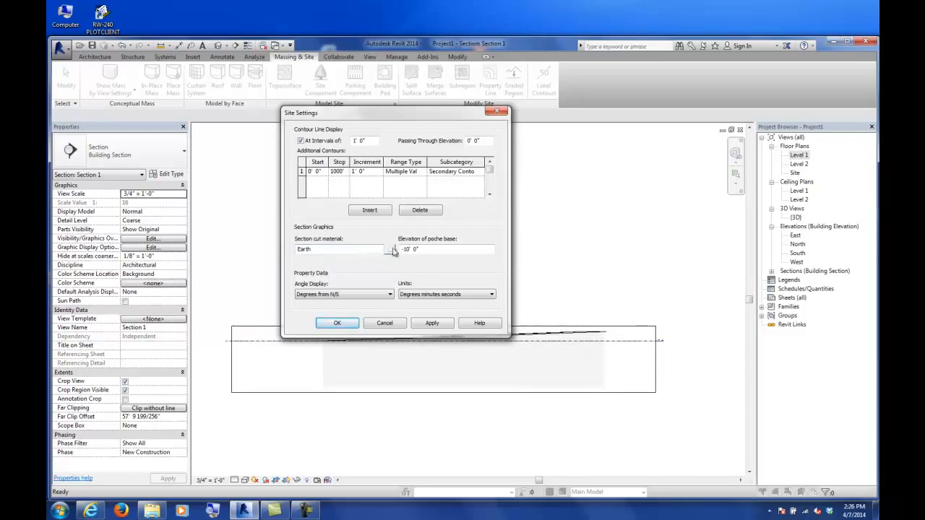
left_click(389, 250)
left_click(389, 250)
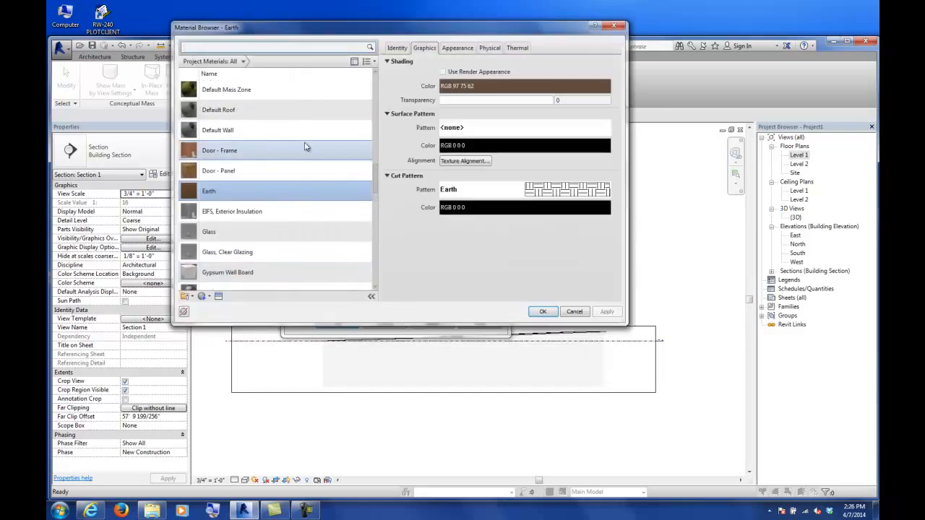
left_click(561, 191)
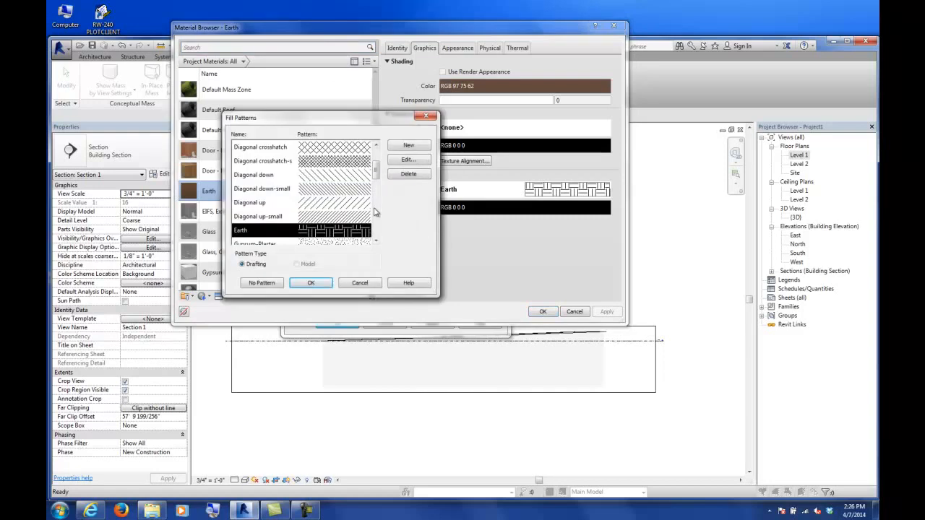
left_click(360, 284)
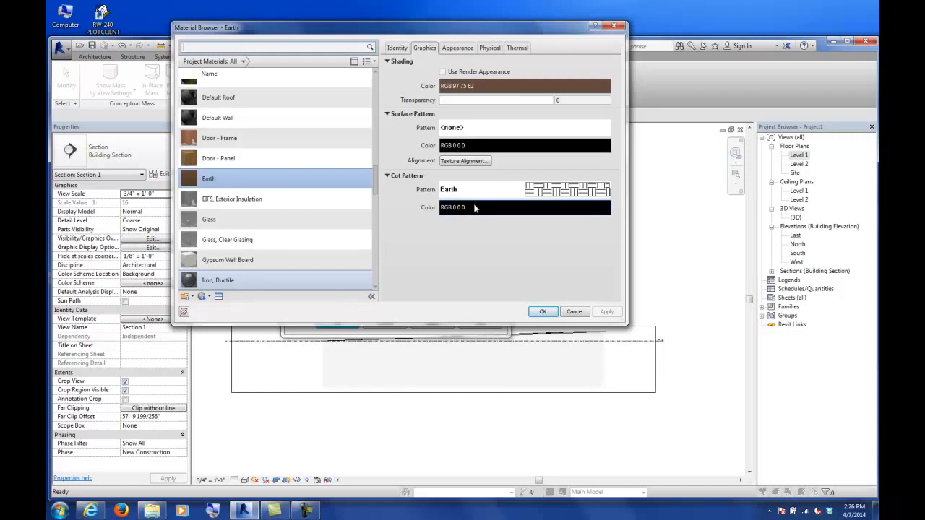
left_click(473, 209)
left_click(335, 158)
left_click(439, 260)
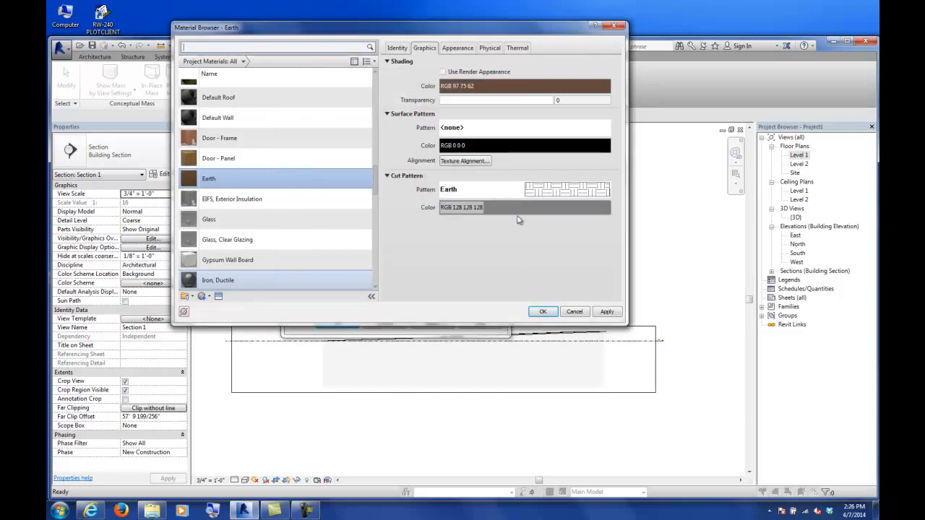
left_click(543, 311)
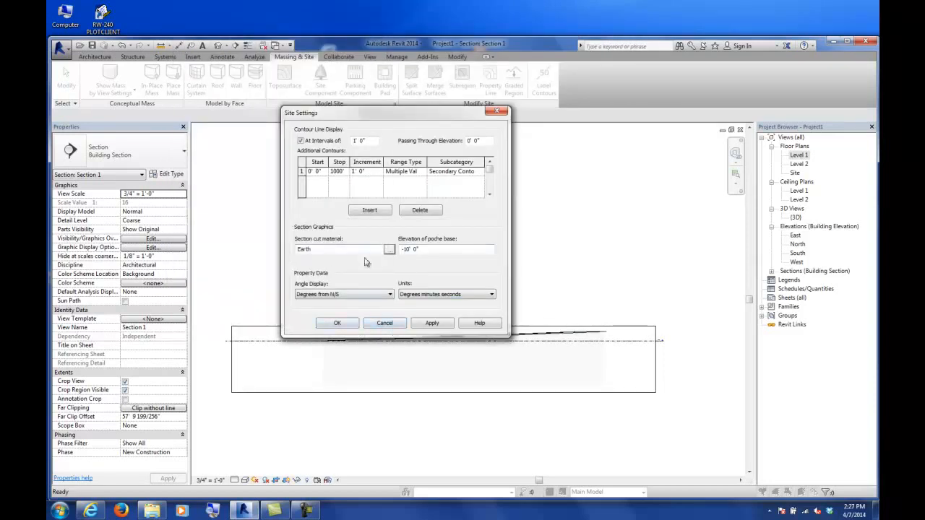
Set the elevation of the poche base to -25' and accept the Site Settings
left_click(432, 254)
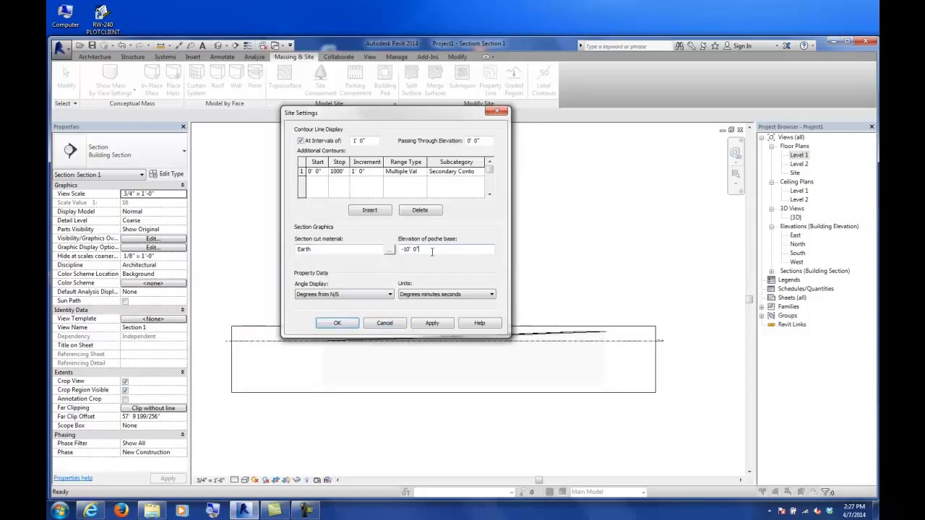
left_click_drag(414, 255, 398, 255)
left_click_drag(431, 253, 400, 252)
type("-25")
key("Return")
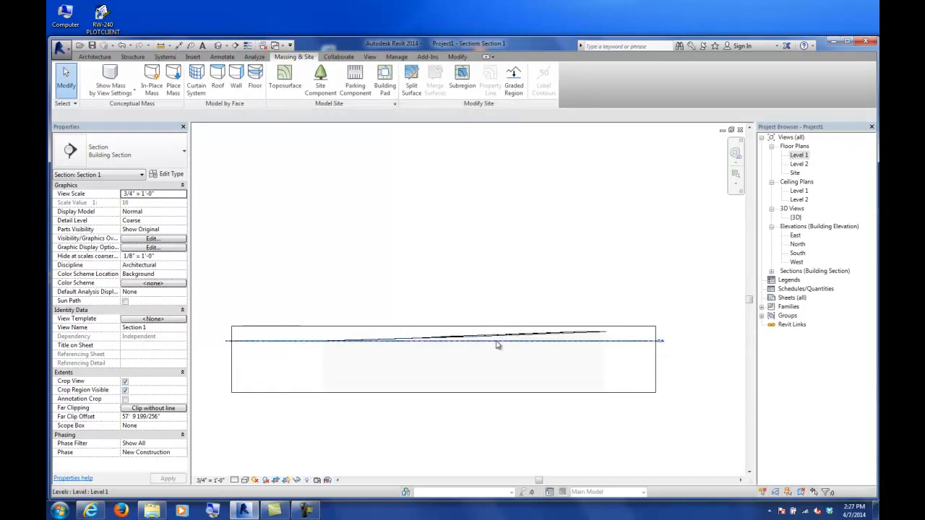
Extend the lower edge of the section's crop region downward past the bottom of the earth hatch and inspect the hatch
mouse_move(593, 375)
middle_mouse_down()
mouse_move(604, 381)
mouse_move(552, 221)
mouse_move(640, 251)
mouse_move(607, 187)
middle_mouse_up()
left_click(605, 304)
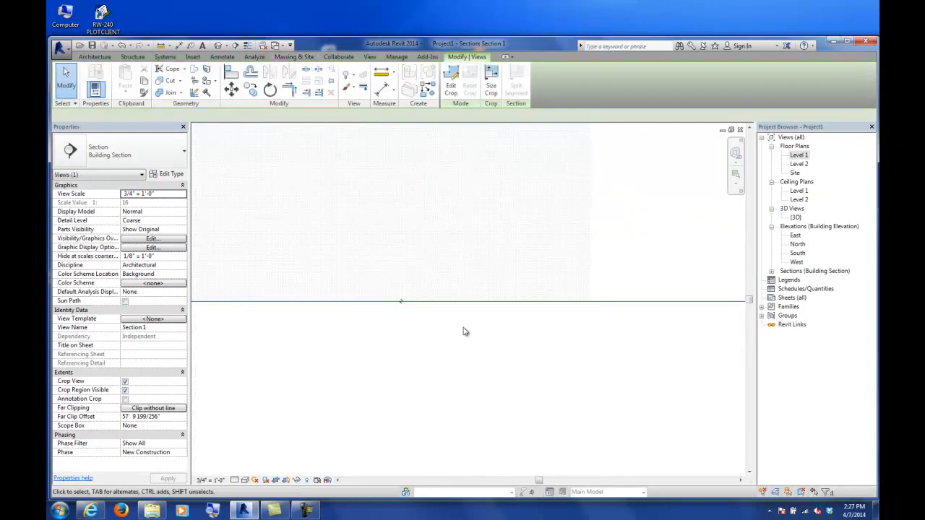
scroll(399, 308, "down", 3)
left_click_drag(306, 305, 308, 374)
scroll(419, 327, "up", 6)
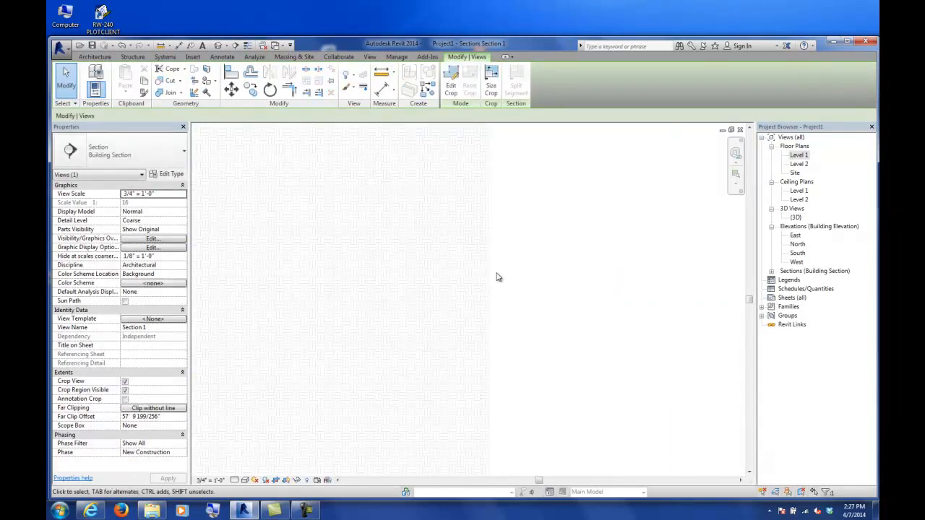
scroll(500, 372, "down", 4)
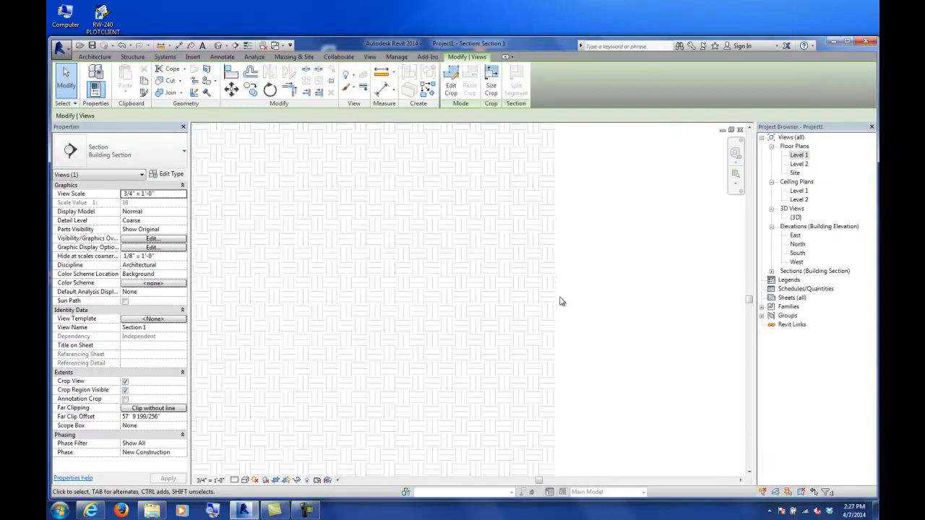
scroll(595, 299, "down", 3)
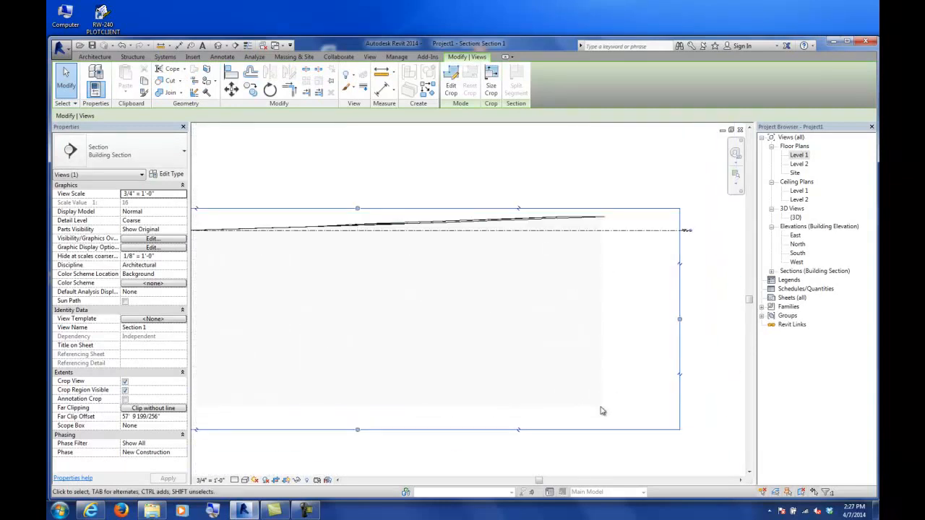
middle_click_drag(522, 382, 595, 368)
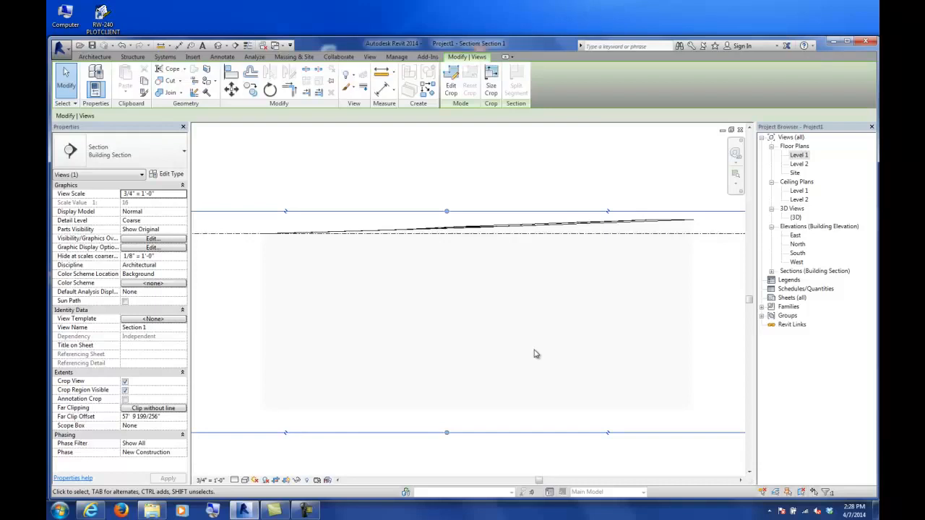
left_click(483, 211)
Delete the existing toposurface in the default 3D view
double_click(795, 218)
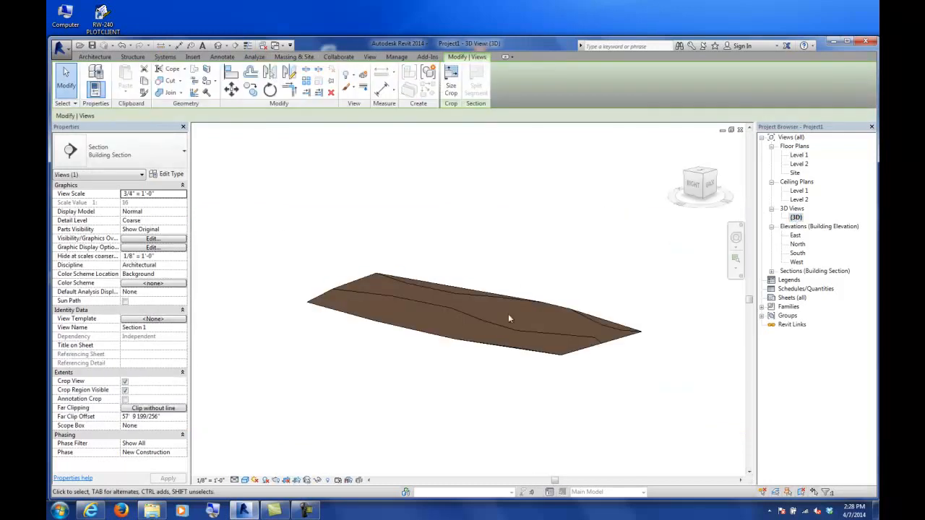
middle_click_drag(556, 298, 417, 332, "shift")
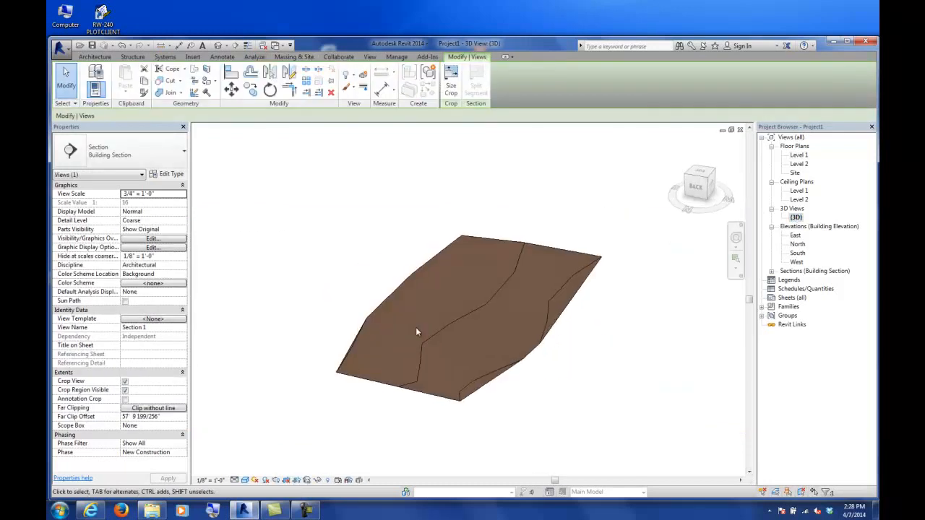
left_click(534, 355)
key("Delete")
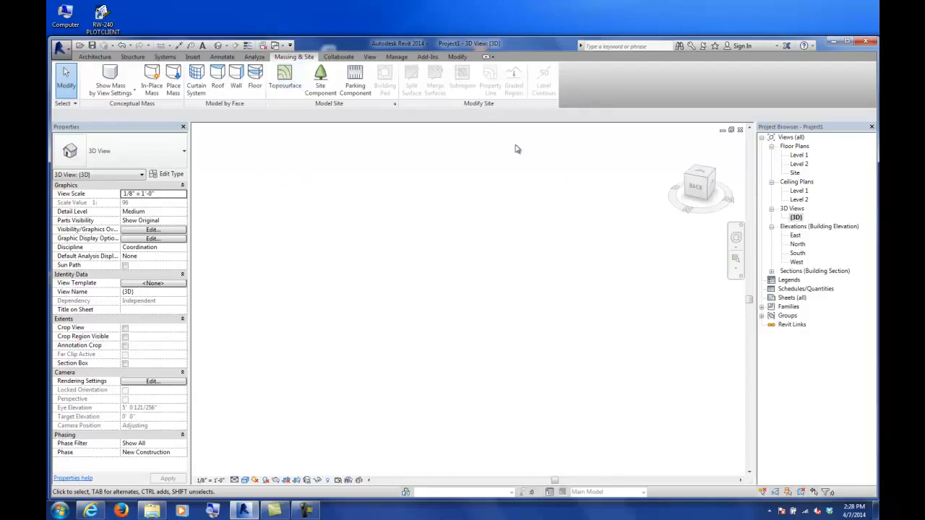
Review the Create from Import options for a new toposurface and leave without creating a surface
left_click(284, 82)
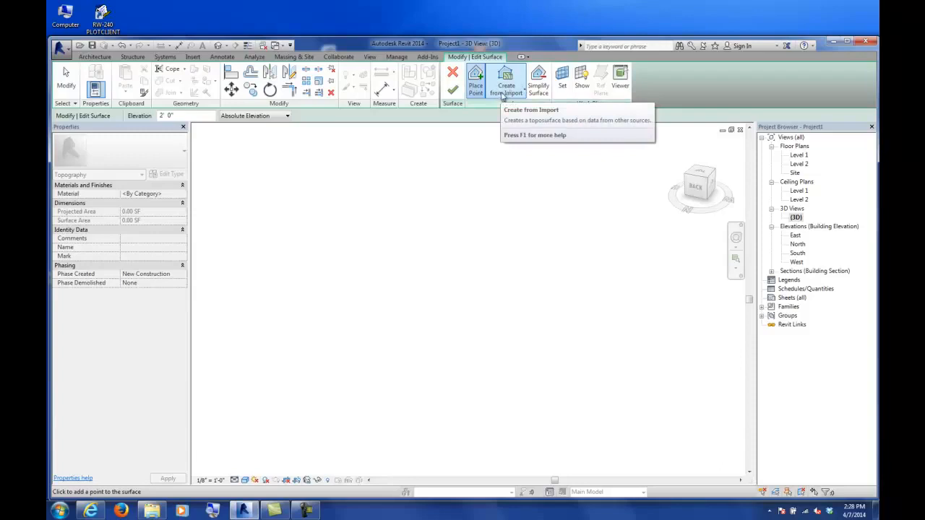
left_click(506, 92)
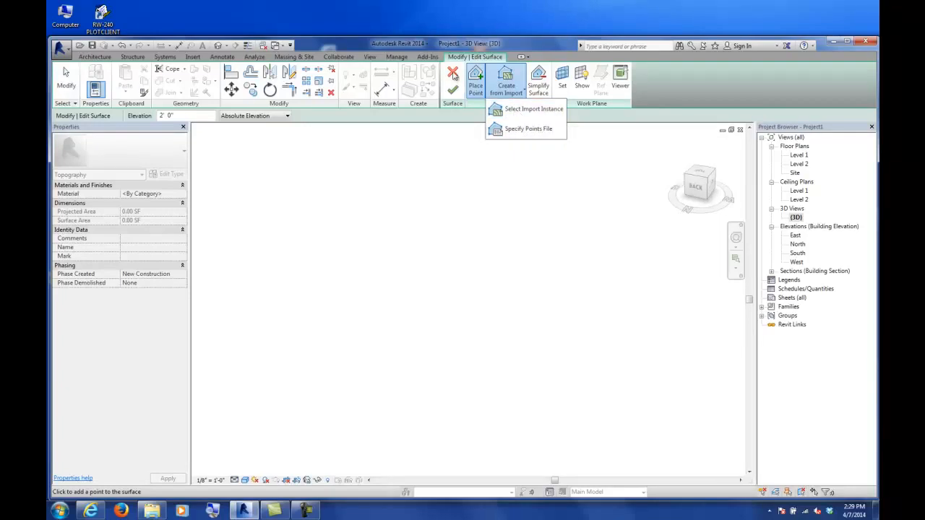
left_click(453, 75)
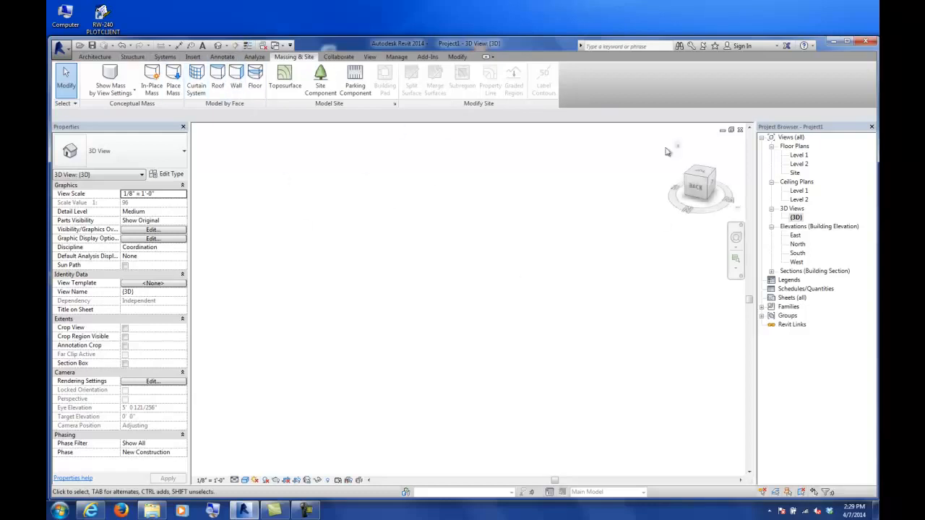
Start a CAD import and choose site for n.dwg from the DIGITAL SITE MODEL folder
left_click(192, 57)
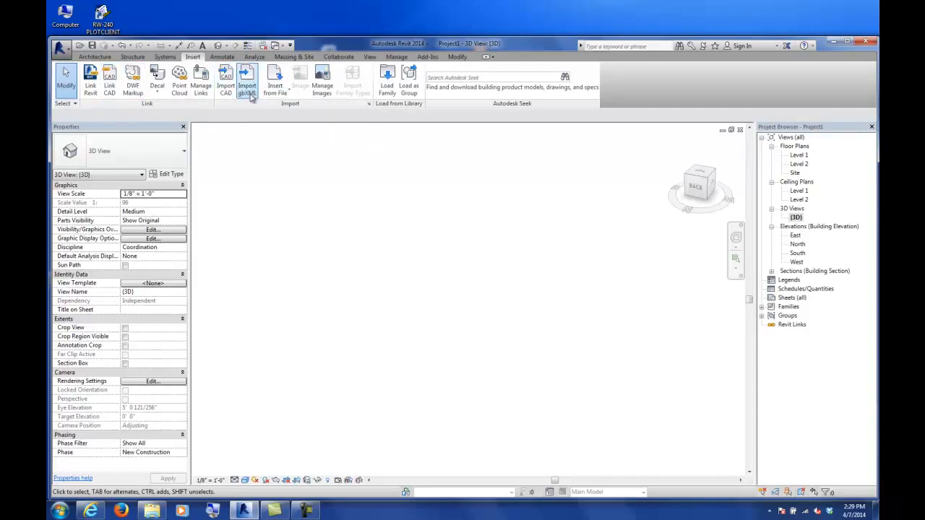
left_click(226, 88)
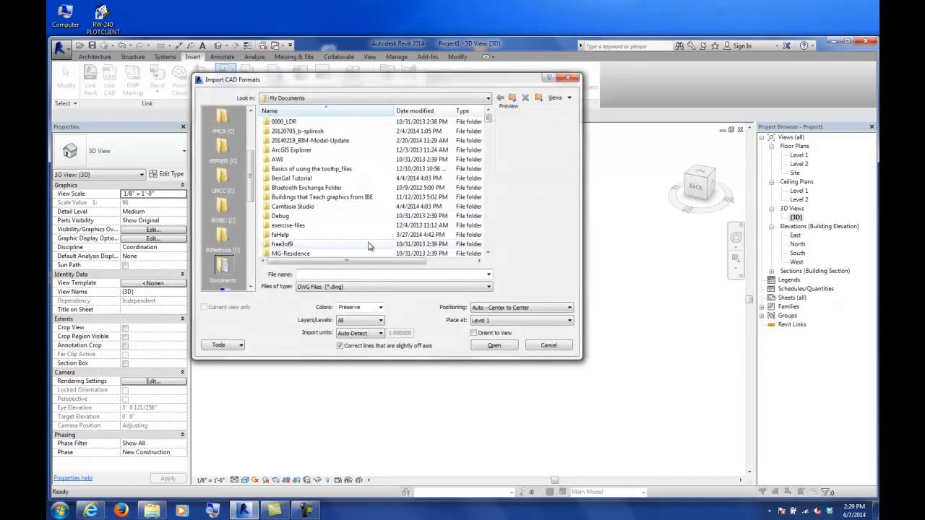
left_click_drag(253, 163, 253, 180)
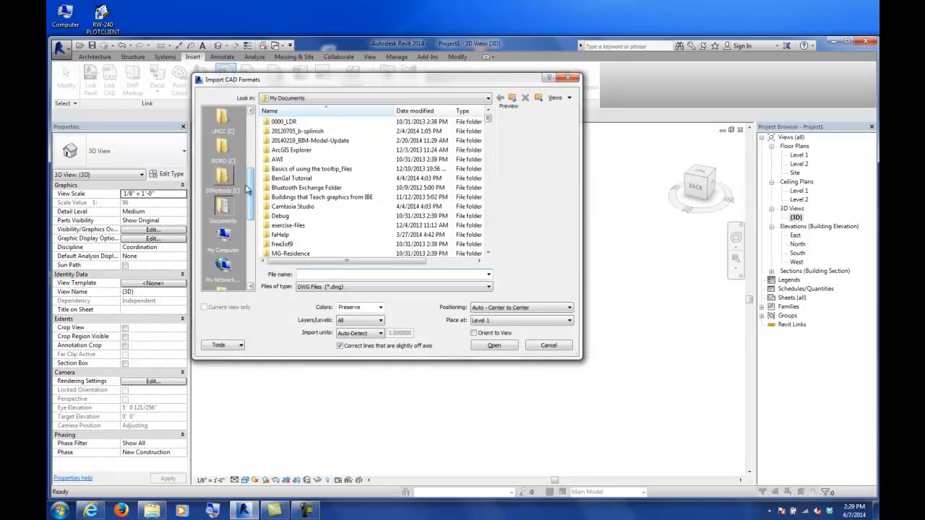
left_click(226, 182)
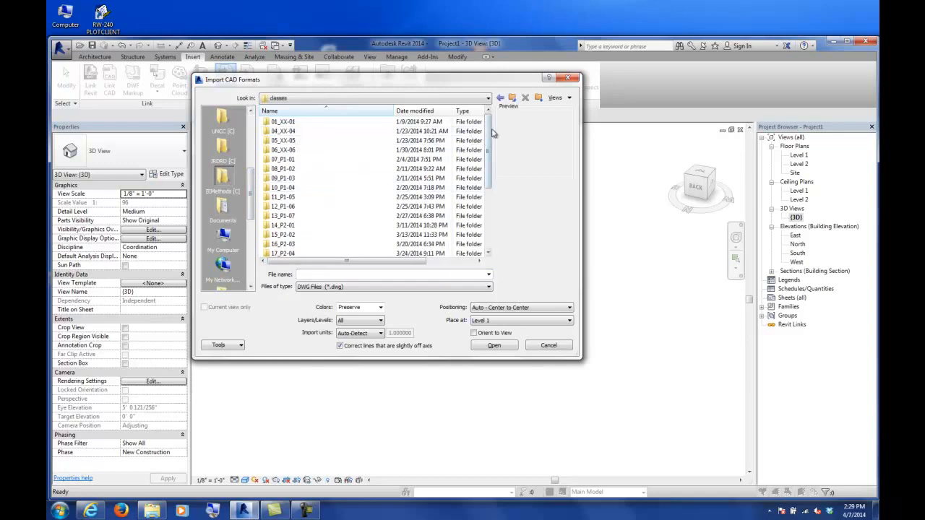
scroll(494, 133, "down", 5)
double_click(300, 238)
double_click(309, 123)
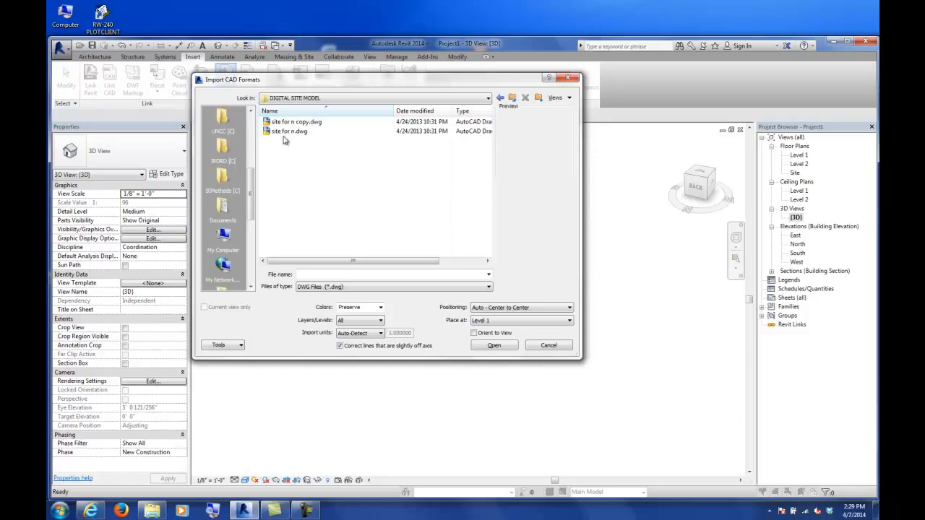
left_click(287, 132)
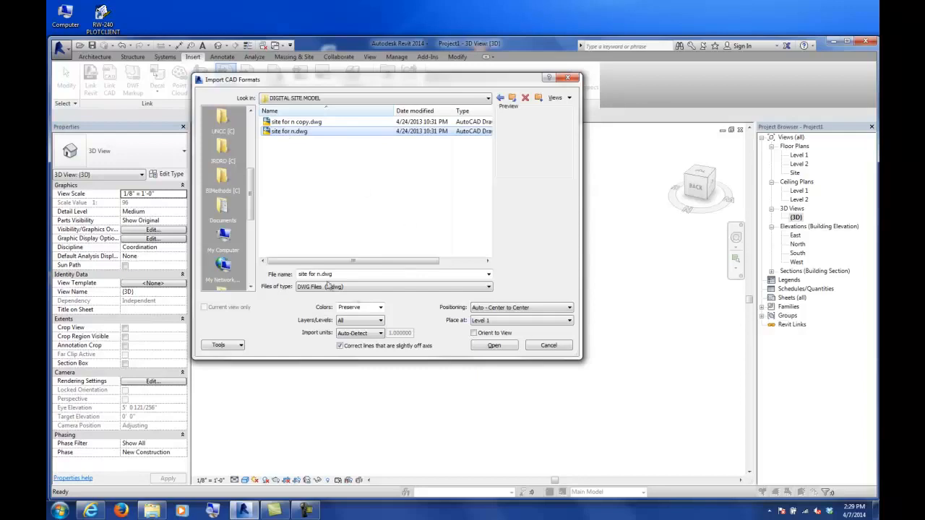
Set the import's positioning to Auto - Origin to Origin, placed at Level 1, and import the drawing
left_click(483, 310)
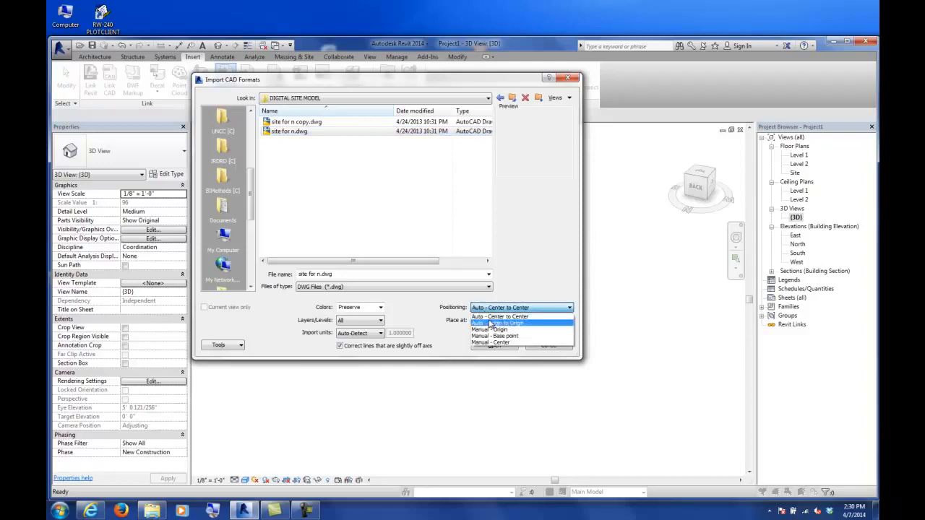
left_click(490, 323)
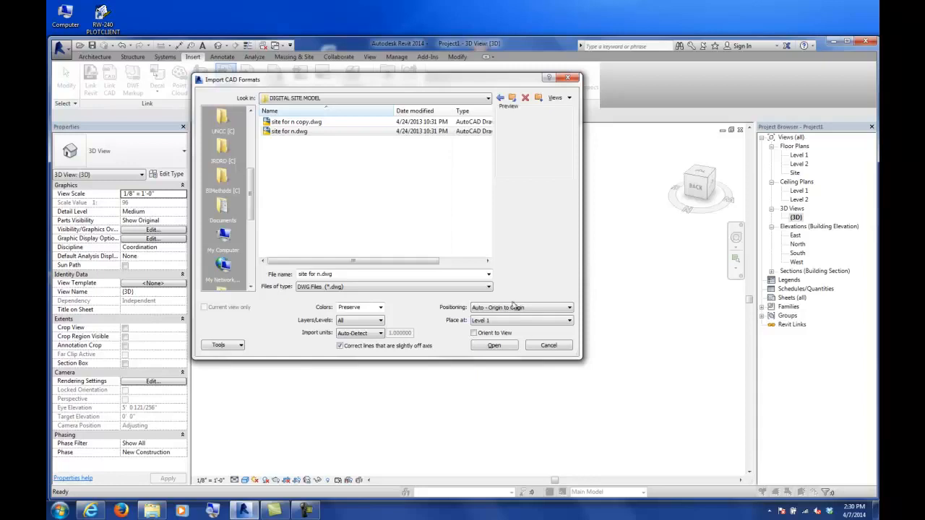
left_click(513, 320)
left_click(522, 279)
left_click(494, 346)
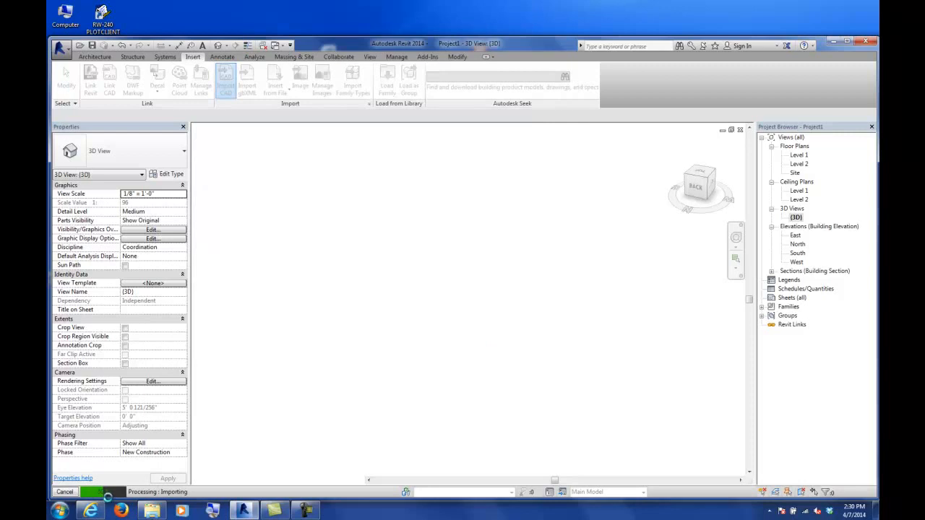
Examine the imported site drawing's contours and blocks from several angles in the 3D view
scroll(386, 336, "down", 4)
middle_click_drag(389, 297, 355, 423)
scroll(443, 417, "down", 2)
scroll(363, 249, "up", 5)
scroll(363, 250, "down", 8)
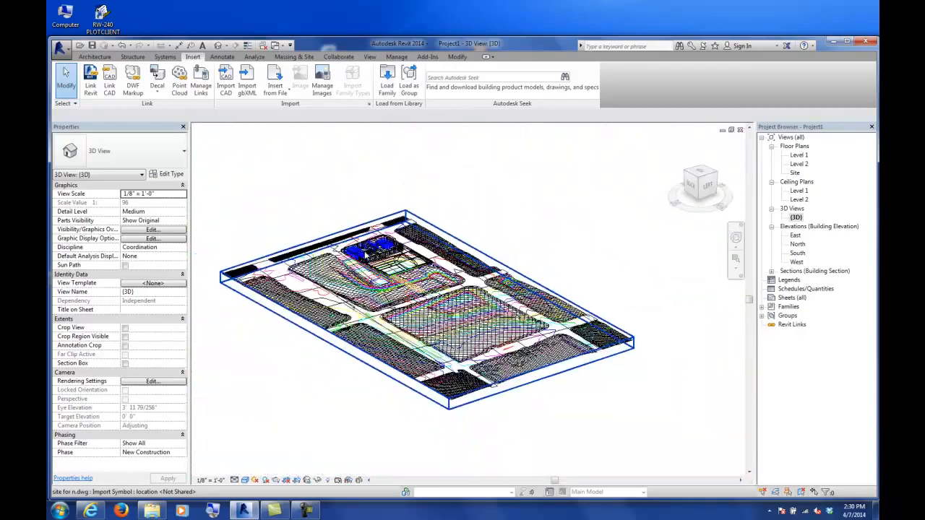
middle_click_drag(364, 250, 424, 268, "shift")
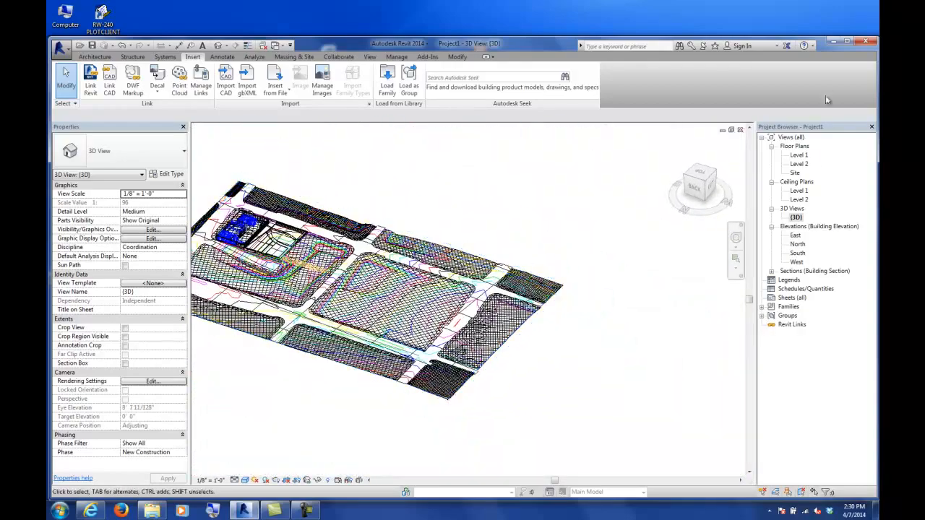
Examine the imported drawing in the Site floor plan, down to the blue building wall linework
double_click(794, 174)
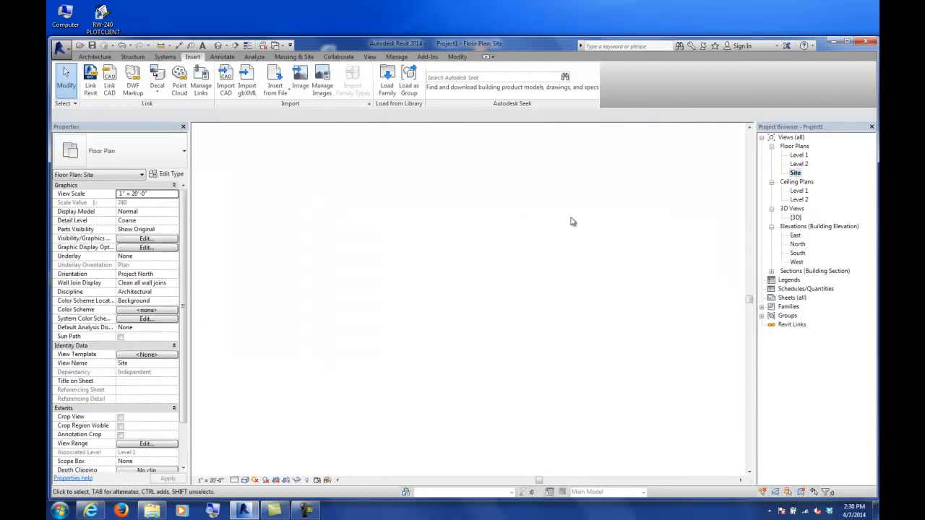
scroll(473, 289, "up", 10)
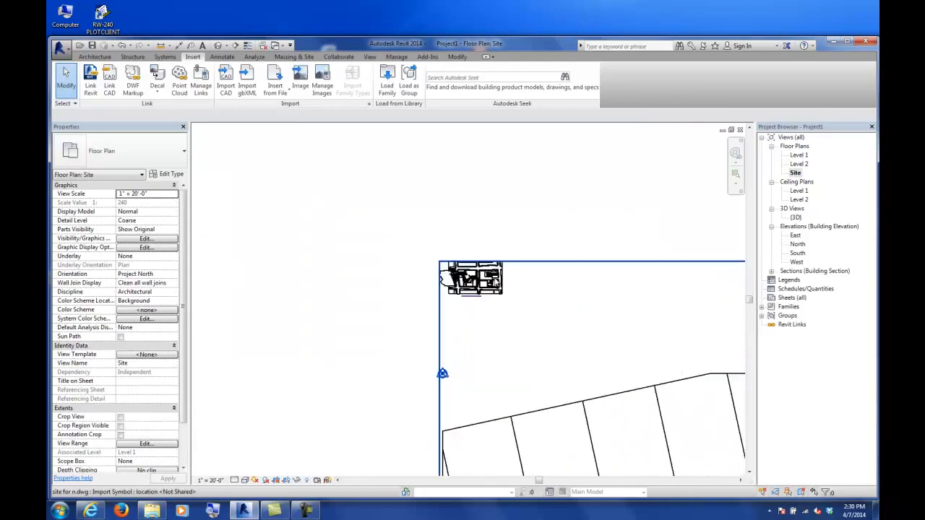
scroll(499, 296, "up", 5)
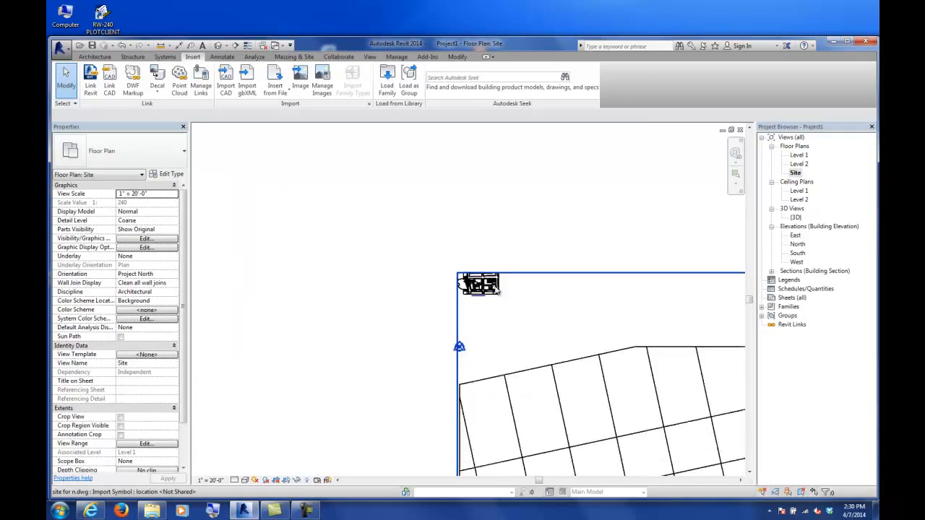
middle_click_drag(616, 342, 548, 264)
middle_click_drag(663, 341, 521, 248)
mouse_move(633, 355)
middle_mouse_down()
mouse_move(574, 306)
mouse_move(500, 269)
mouse_move(354, 229)
mouse_move(305, 252)
middle_mouse_up()
mouse_move(613, 260)
middle_mouse_down()
mouse_move(583, 254)
mouse_move(481, 266)
middle_mouse_up()
scroll(443, 284, "up", 4)
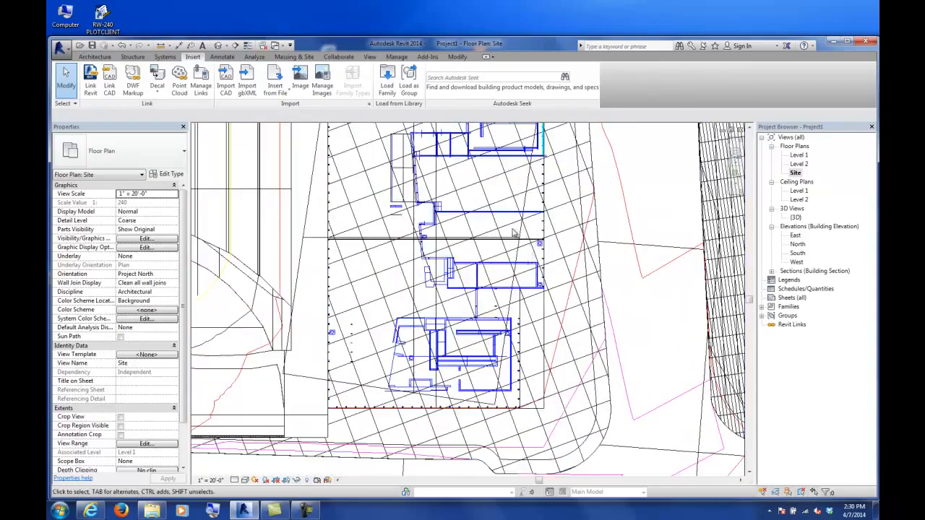
scroll(442, 245, "up", 2)
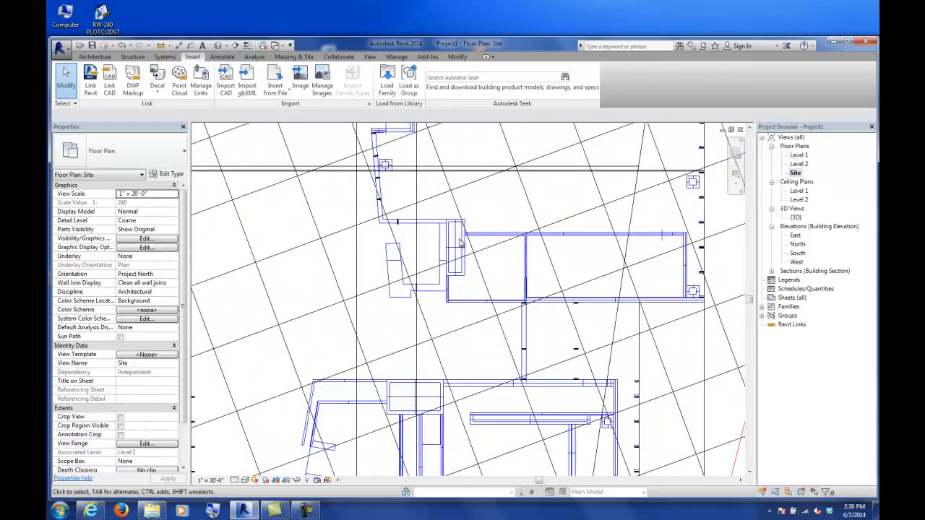
scroll(528, 249, "down", 3)
scroll(527, 249, "down", 1)
middle_click_drag(527, 220, 501, 347)
scroll(511, 229, "up", 2)
scroll(534, 257, "up", 3)
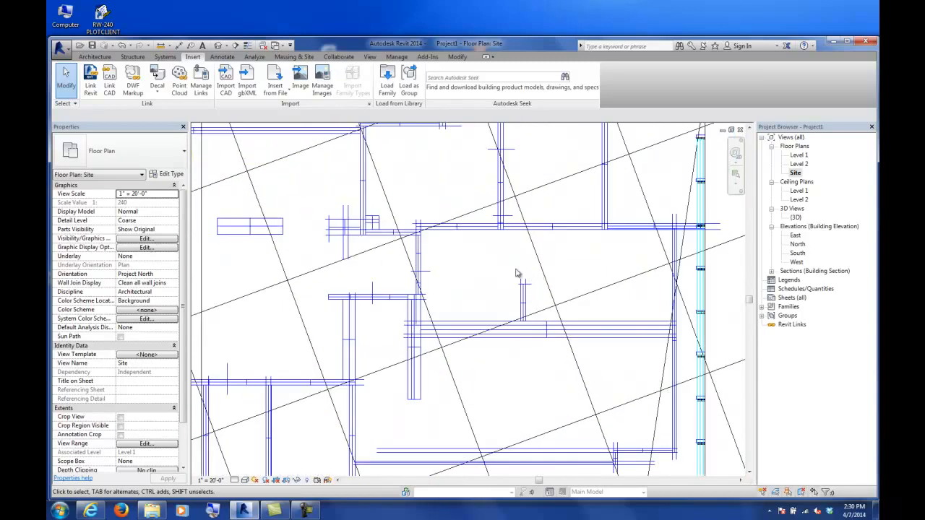
scroll(404, 247, "down", 1)
middle_click_drag(400, 245, 443, 254)
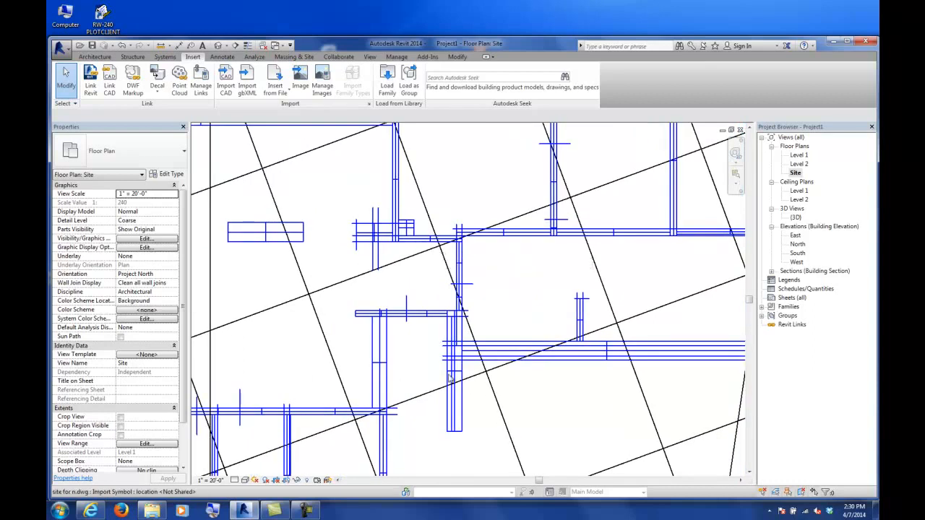
Measure the thickness of a short vertical wall in the imported building linework to check the drawing's scale
left_click(160, 45)
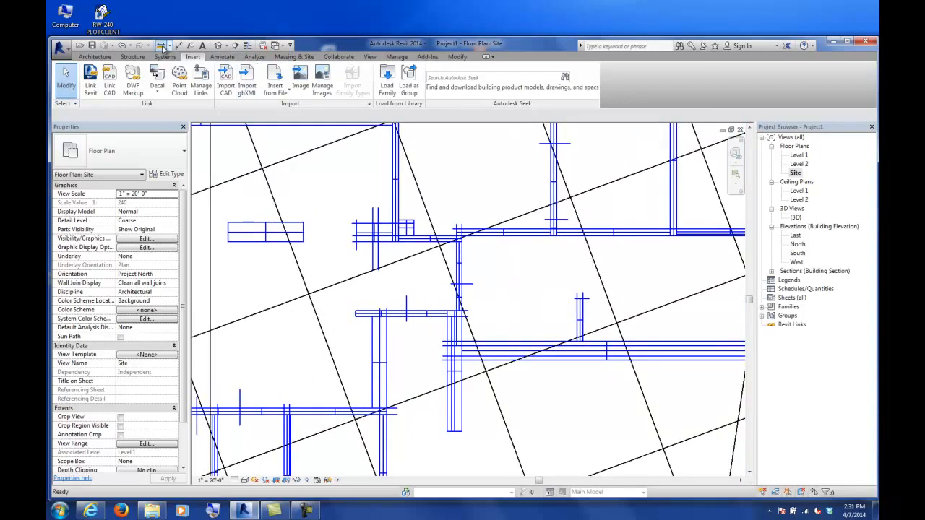
left_click(446, 431)
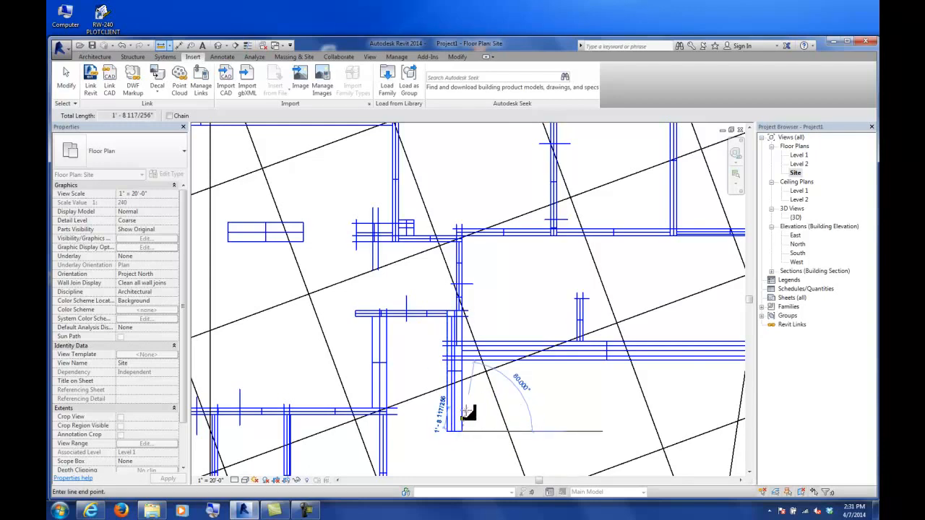
key("Escape")
key("Escape")
scroll(468, 414, "down", 6)
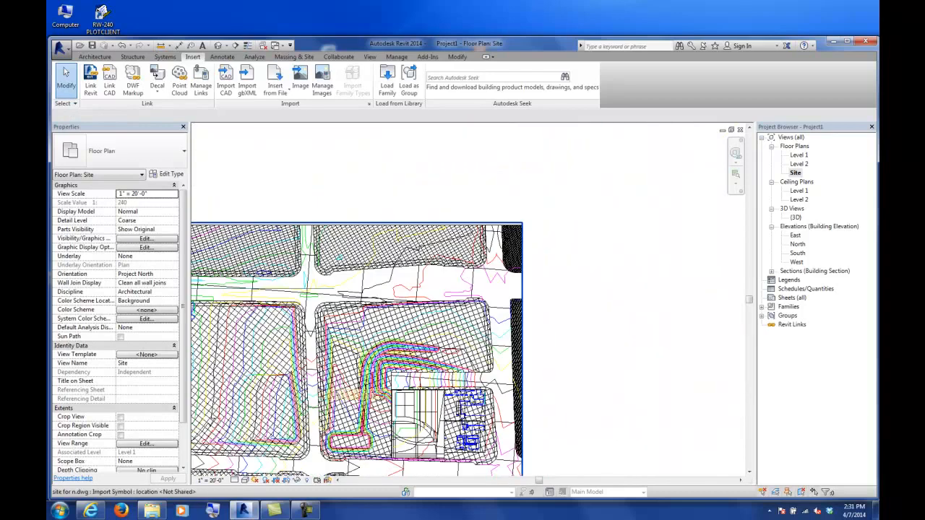
Try to scale the imported site for n.dwg drawing in the Site plan
left_click(417, 336)
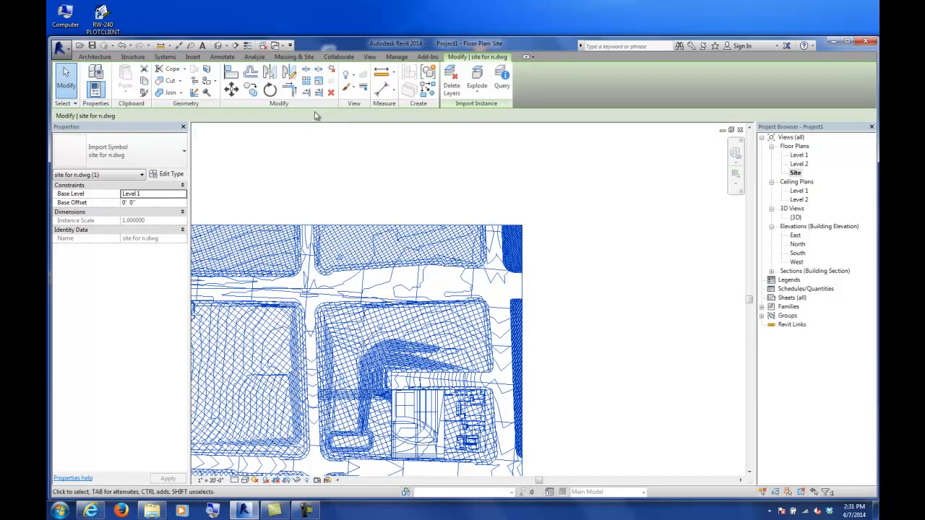
left_click(321, 87)
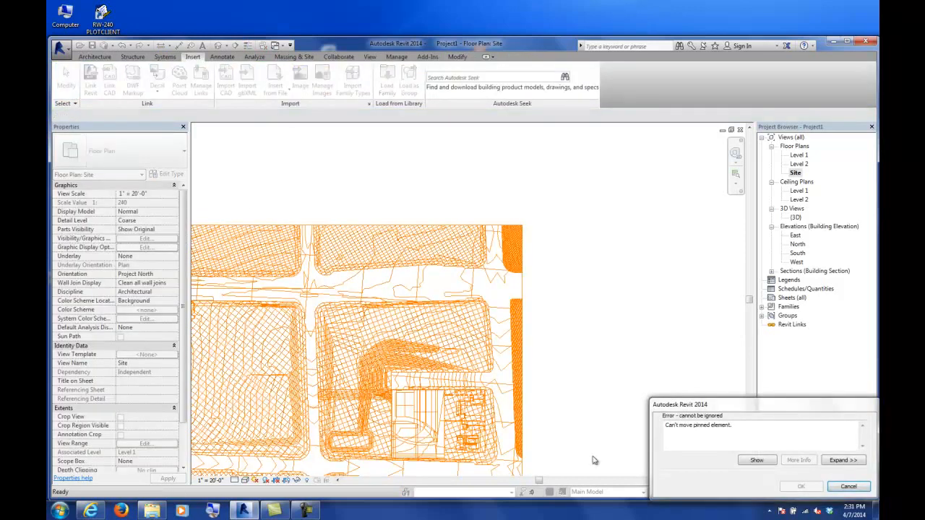
left_click(849, 486)
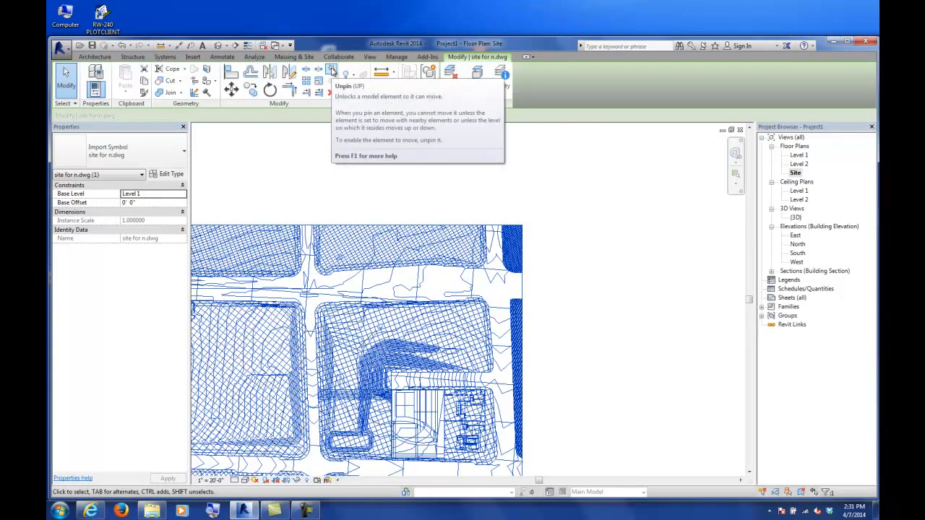
Unpin the imported site for n.dwg drawing and try the Scale tool's numerical method on it
left_click(331, 70)
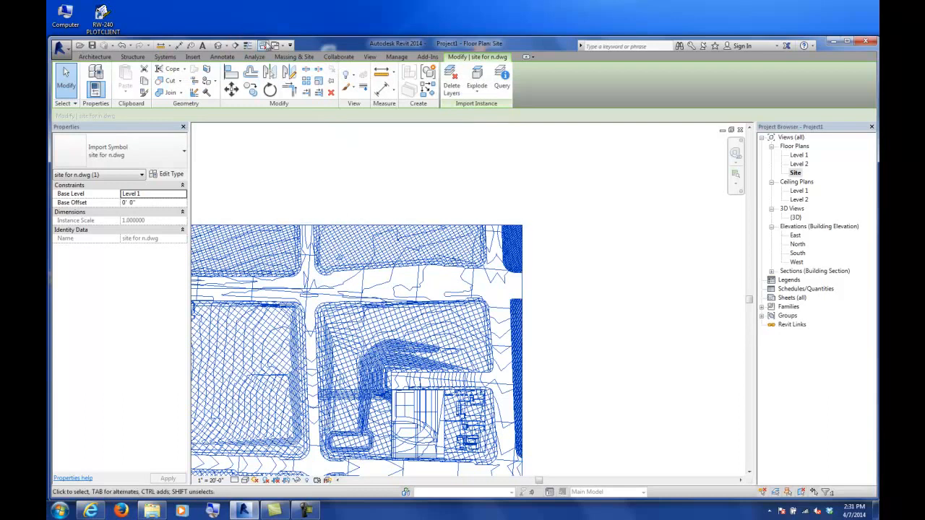
left_click(319, 81)
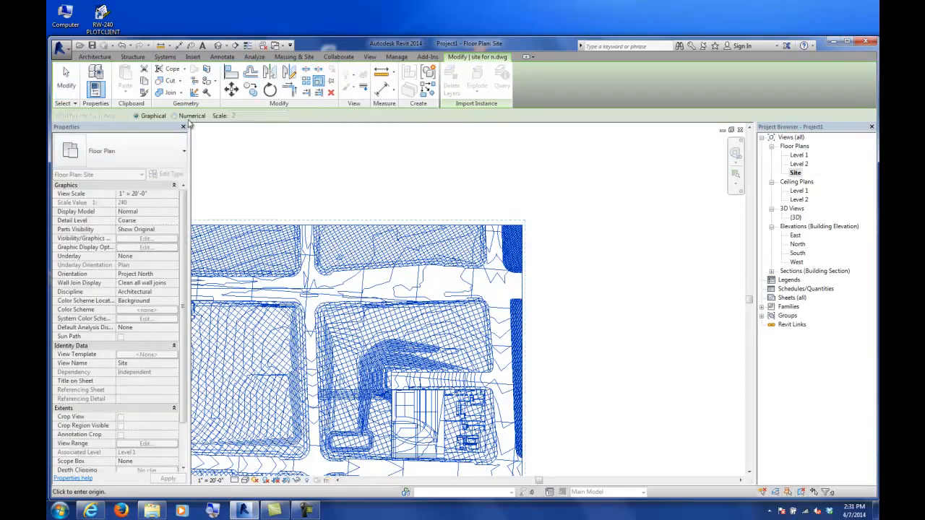
left_click(178, 116)
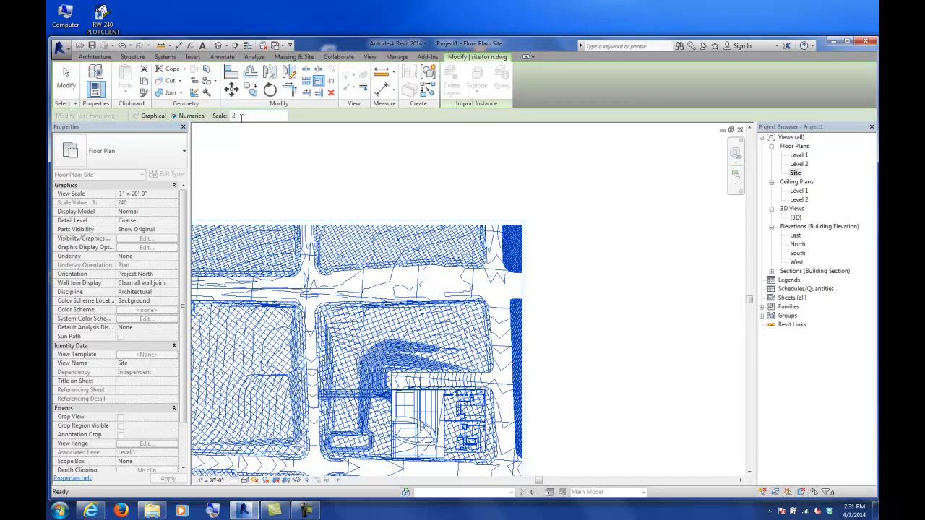
left_click(66, 80)
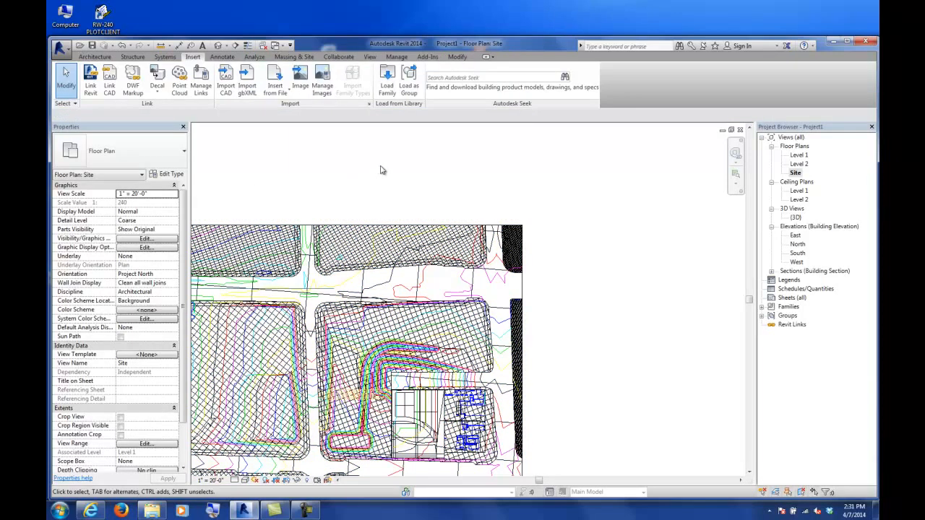
Examine the whole imported drawing in the 3D view, orbiting to see its relief from low and high angles
scroll(381, 170, "down", 2)
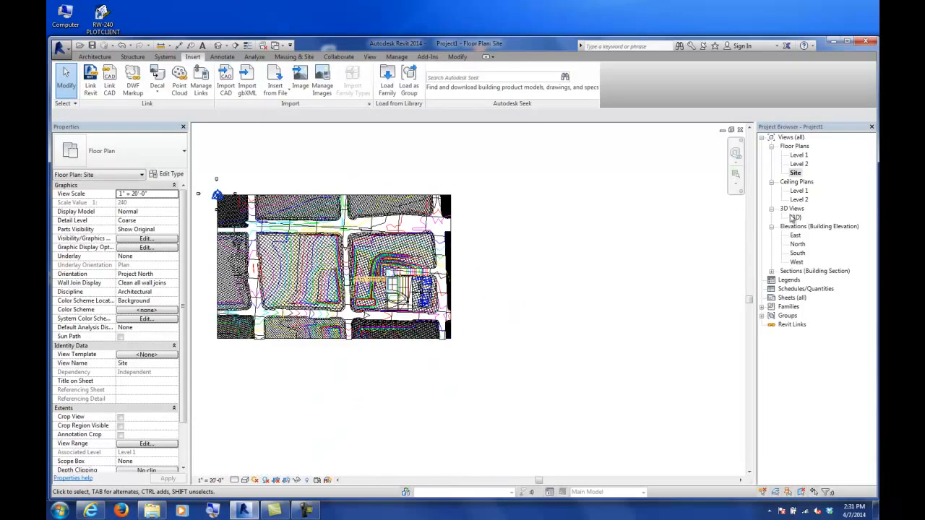
left_click(795, 218)
double_click(795, 218)
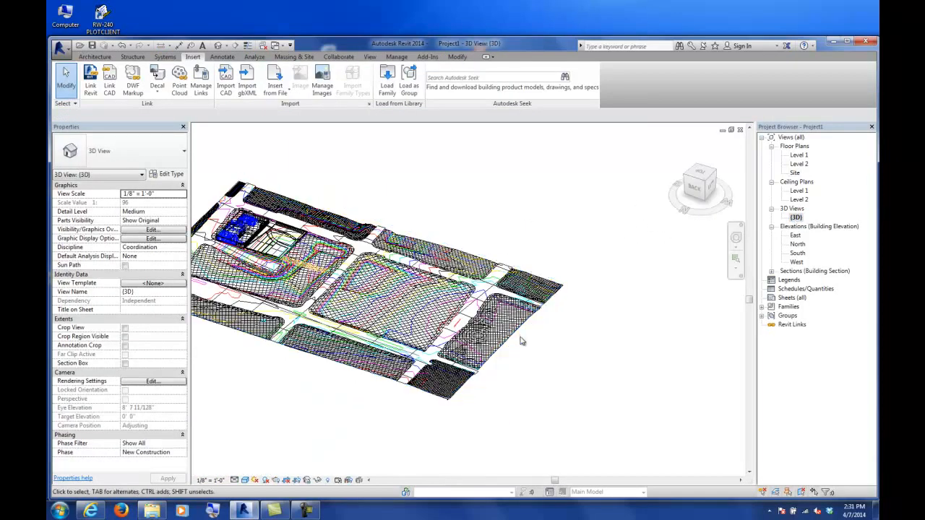
middle_click_drag(520, 337, 505, 262, "shift")
scroll(500, 269, "down", 4)
scroll(479, 289, "up", 5)
middle_click_drag(512, 296, 538, 321, "shift")
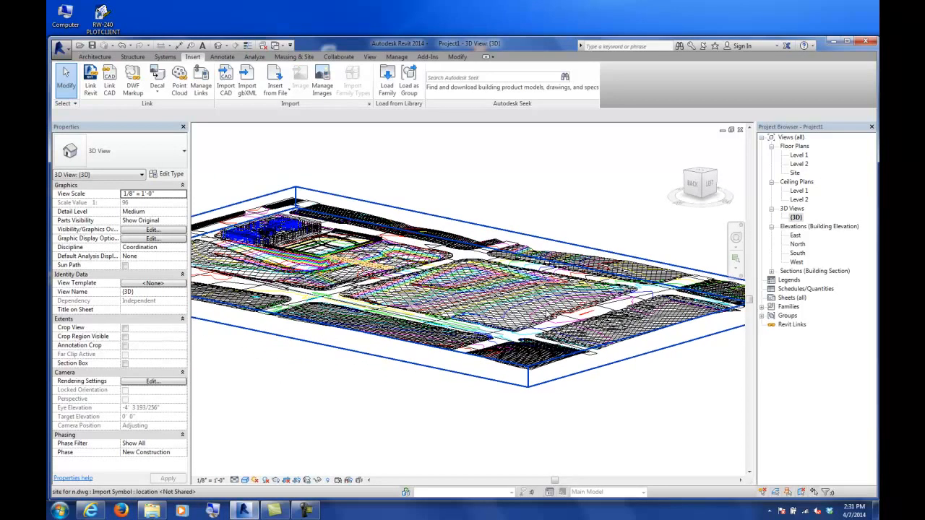
Examine in the North elevation how the imported contours sit relative to the level lines
left_click(797, 244)
double_click(798, 245)
scroll(534, 301, "down", 2)
scroll(606, 295, "up", 3)
scroll(605, 295, "up", 5)
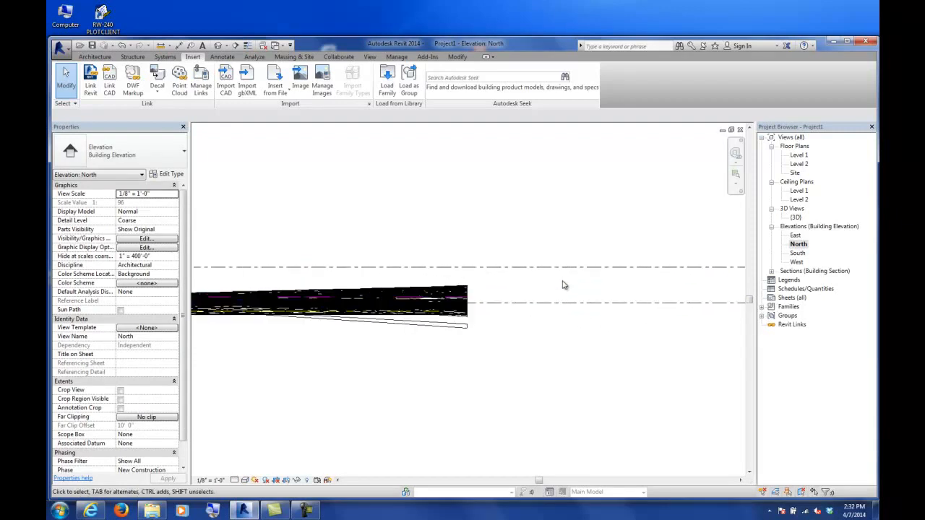
scroll(514, 311, "up", 5)
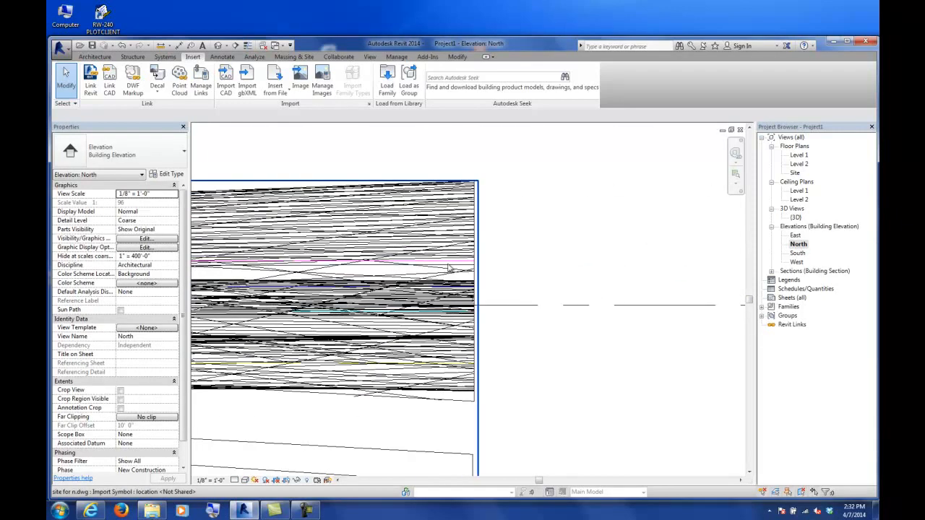
scroll(449, 268, "up", 1)
scroll(449, 267, "down", 4)
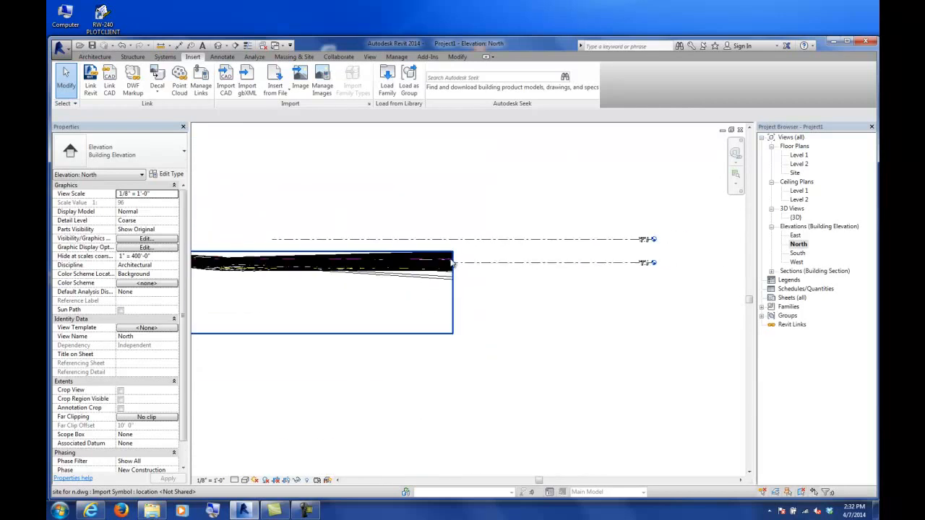
scroll(451, 265, "up", 5)
scroll(456, 261, "up", 1)
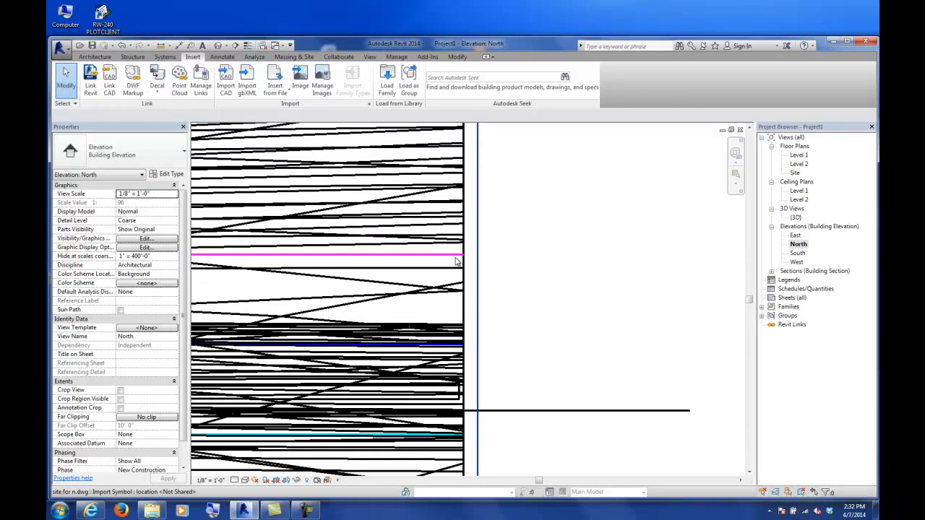
scroll(457, 260, "down", 6)
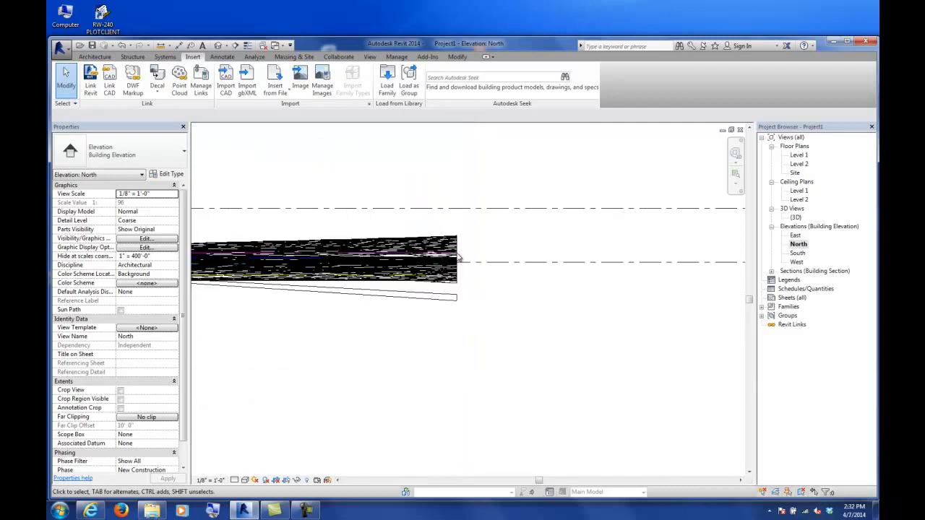
scroll(457, 257, "down", 2)
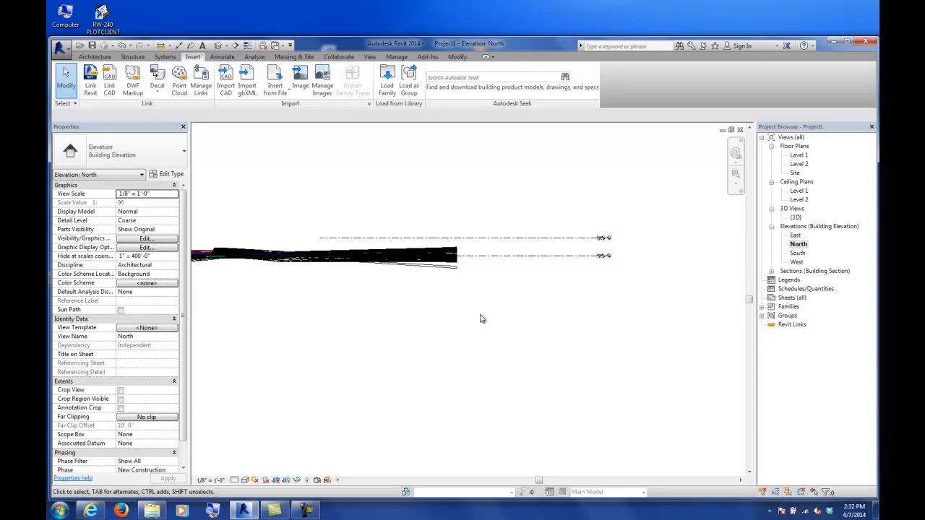
Inspect the Level 1 and Level 2 markers and where the Level 1 line meets the imported drawing's edge
scroll(613, 240, "up", 6)
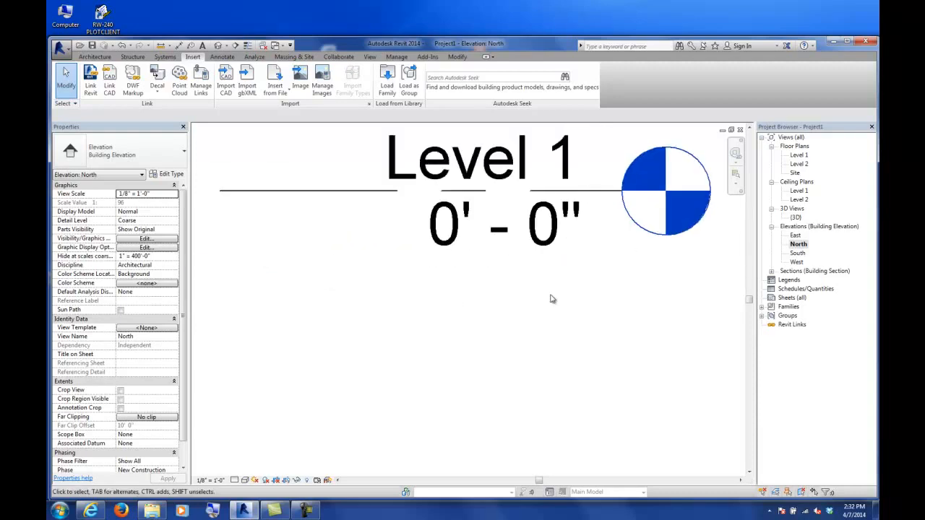
scroll(551, 299, "down", 8)
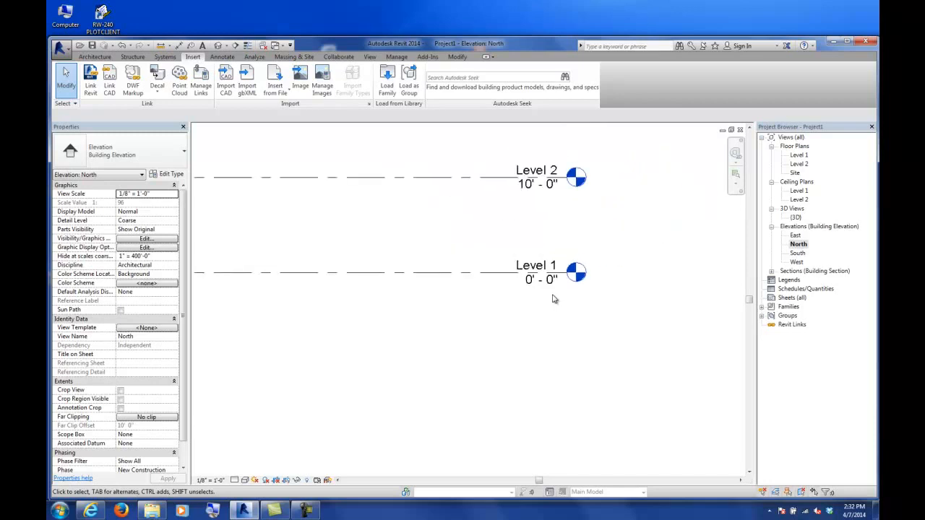
scroll(385, 292, "up", 10)
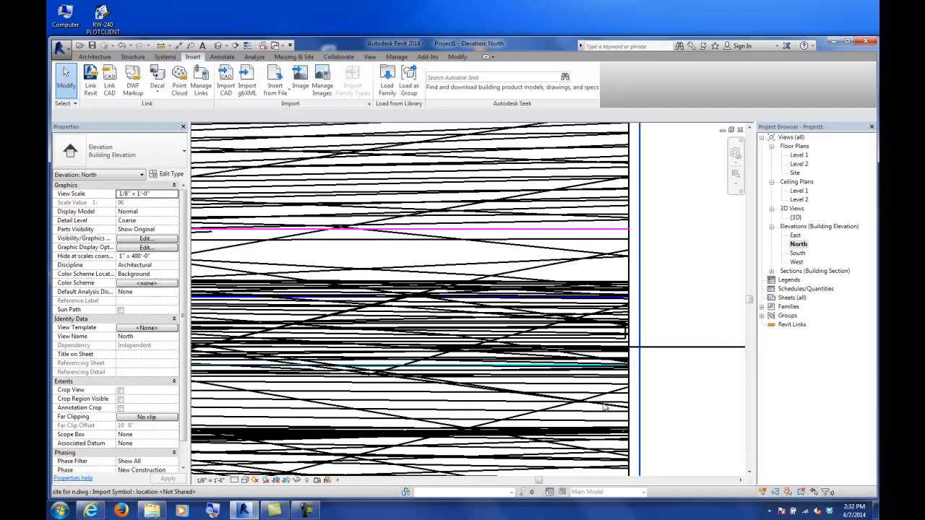
scroll(599, 350, "down", 8)
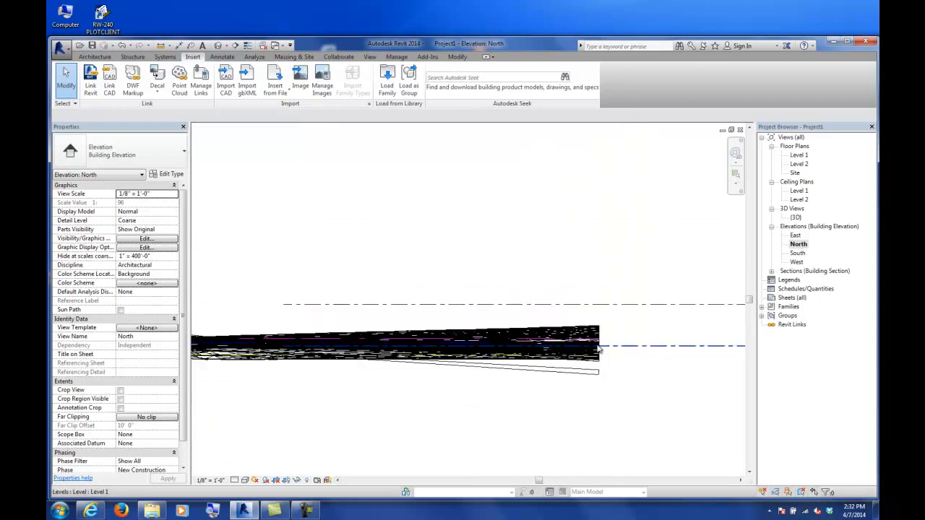
scroll(600, 349, "up", 8)
scroll(605, 347, "up", 4)
scroll(597, 387, "down", 6)
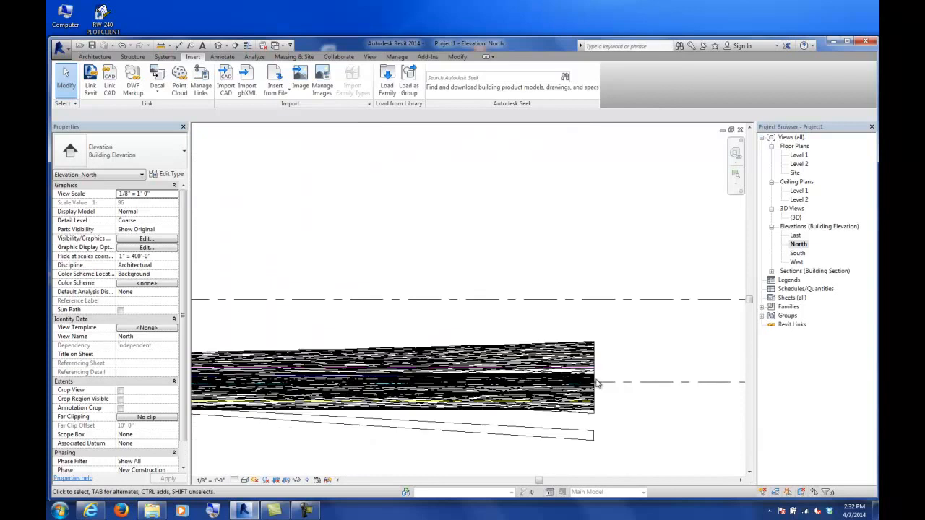
Return to the 3D view and frame the whole imported site drawing from above
double_click(795, 217)
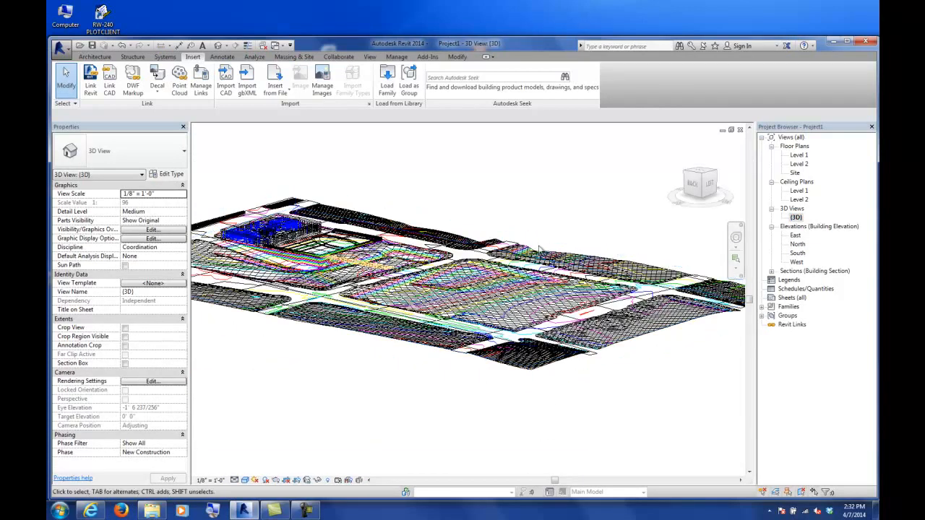
scroll(576, 263, "down", 2)
middle_click_drag(476, 225, 514, 288, "shift")
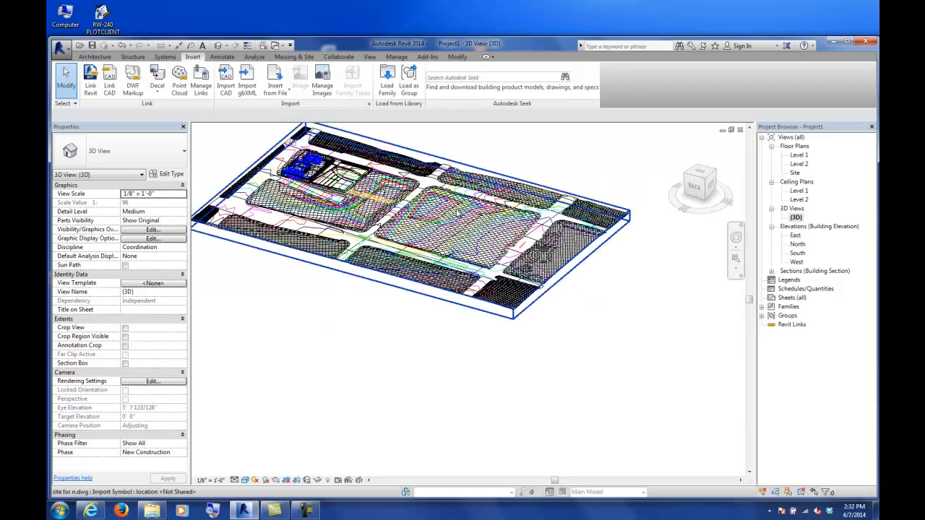
middle_click_drag(458, 209, 465, 289)
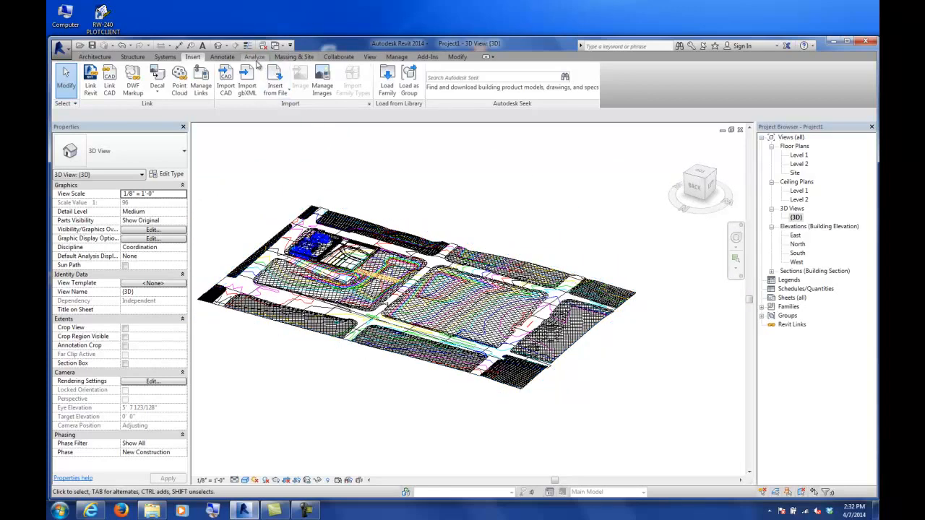
Start a toposurface from the imported site for n.dwg instance in the 3D view
left_click(294, 57)
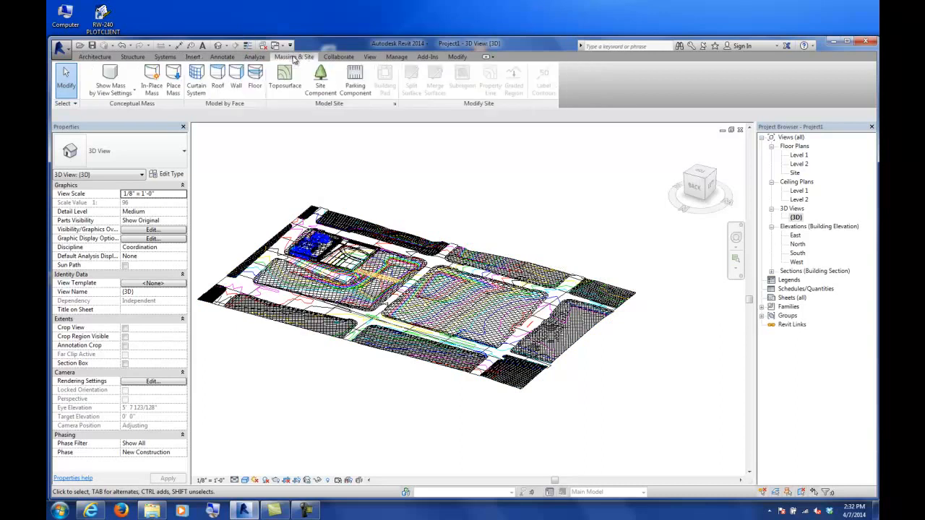
left_click(284, 74)
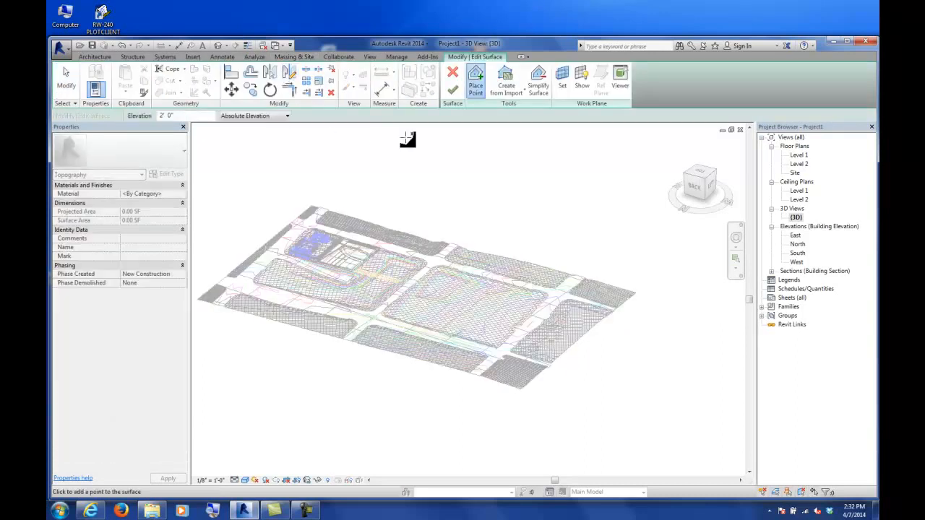
left_click(504, 90)
left_click(497, 111)
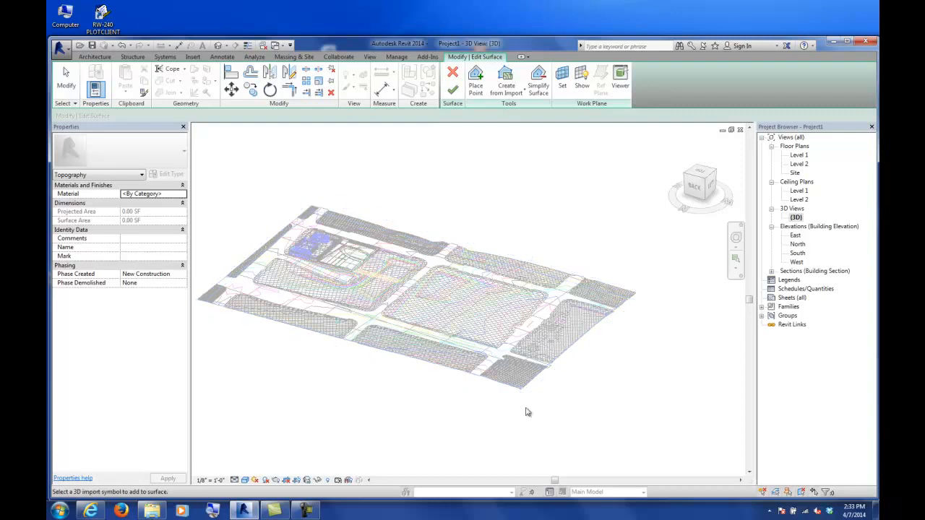
left_click(515, 344)
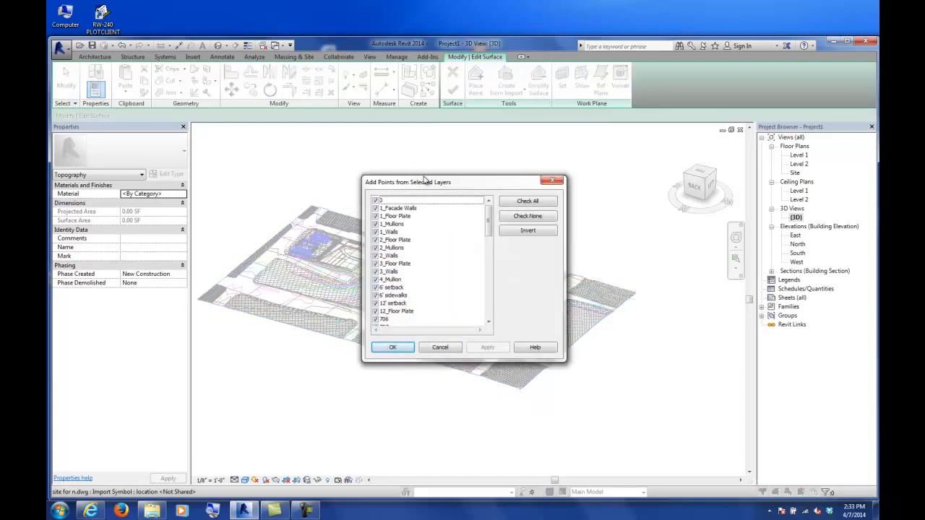
Try limiting the surface's source layers to contour layers 706 through 738, then cancel the layer selection and the surface
left_click_drag(425, 180, 428, 162)
mouse_move(490, 200)
left_mouse_down()
mouse_move(498, 288)
mouse_move(504, 195)
left_mouse_up()
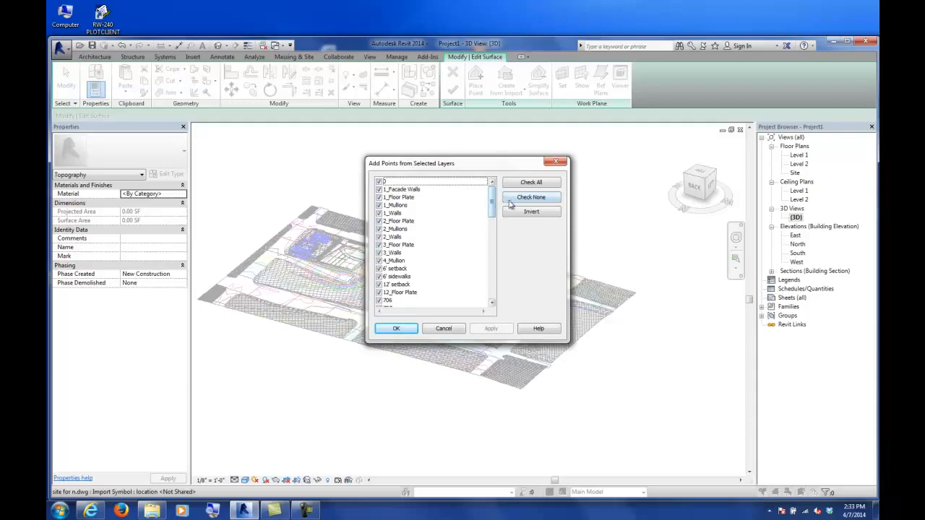
left_click(522, 200)
left_click_drag(493, 203, 493, 217)
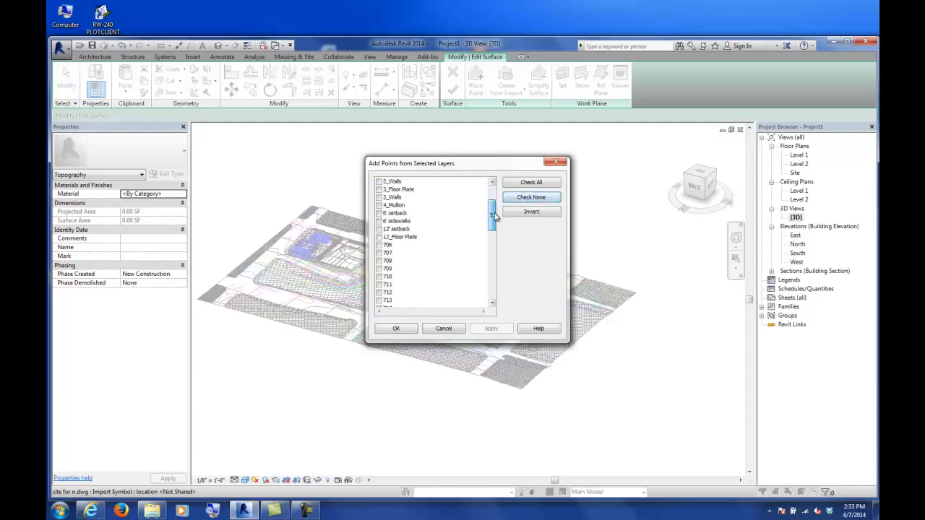
left_click(388, 246)
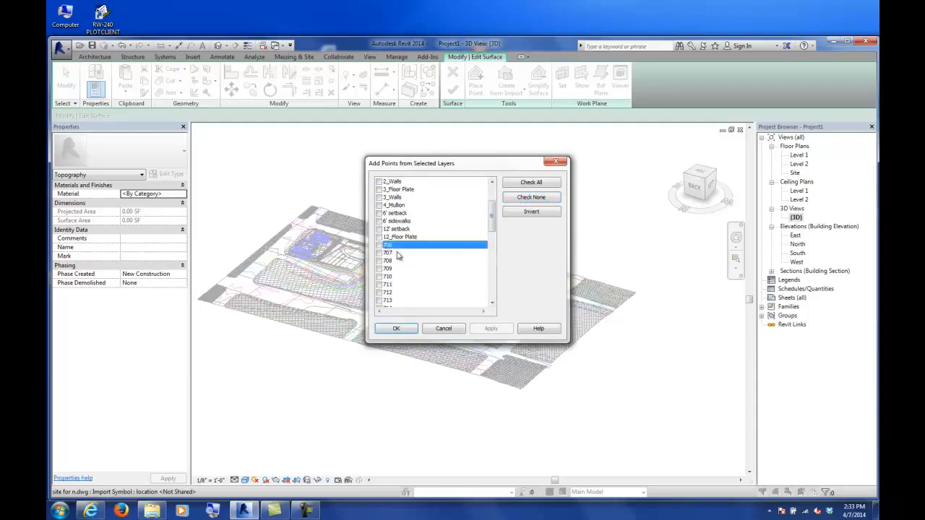
left_click_drag(492, 214, 498, 275)
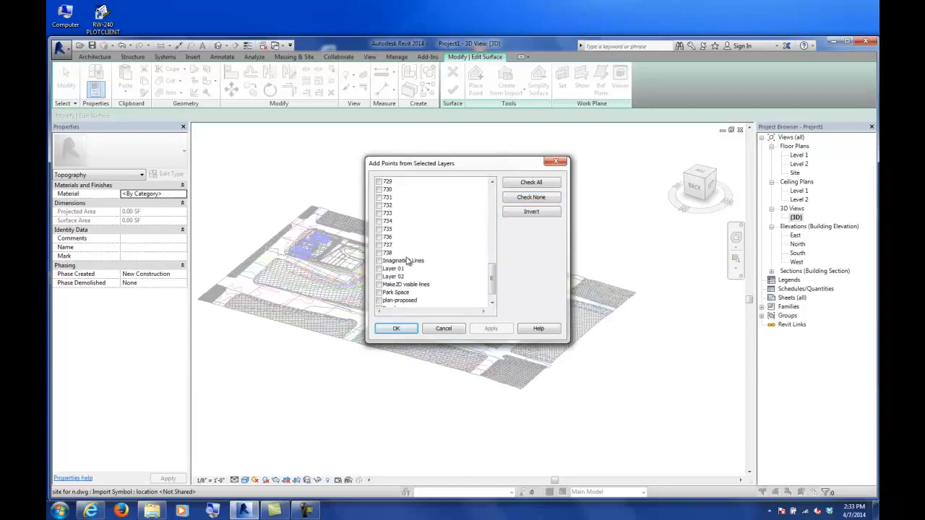
left_click(388, 253, "shift")
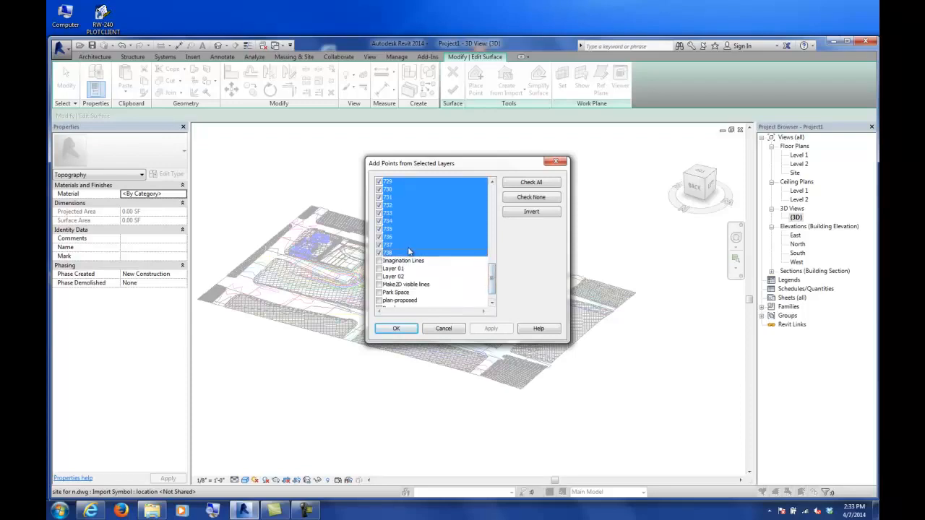
left_click(415, 268)
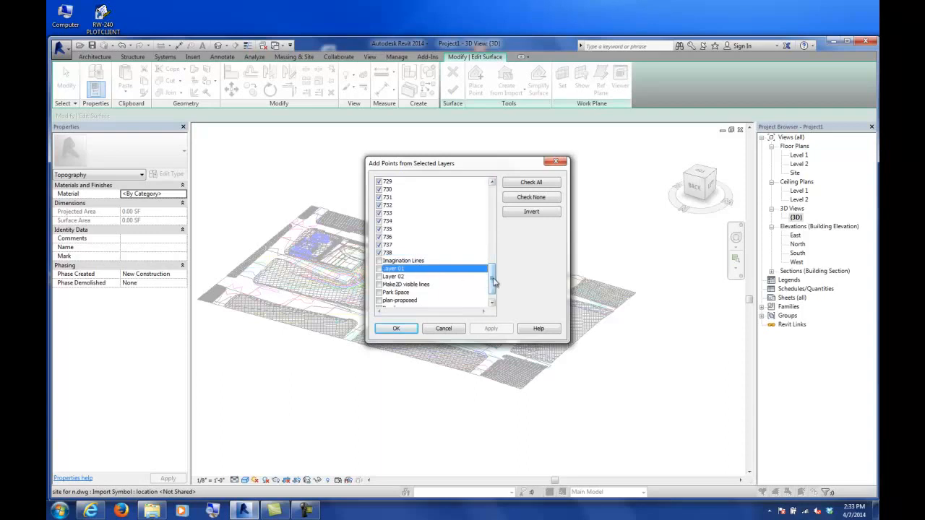
left_click(443, 328)
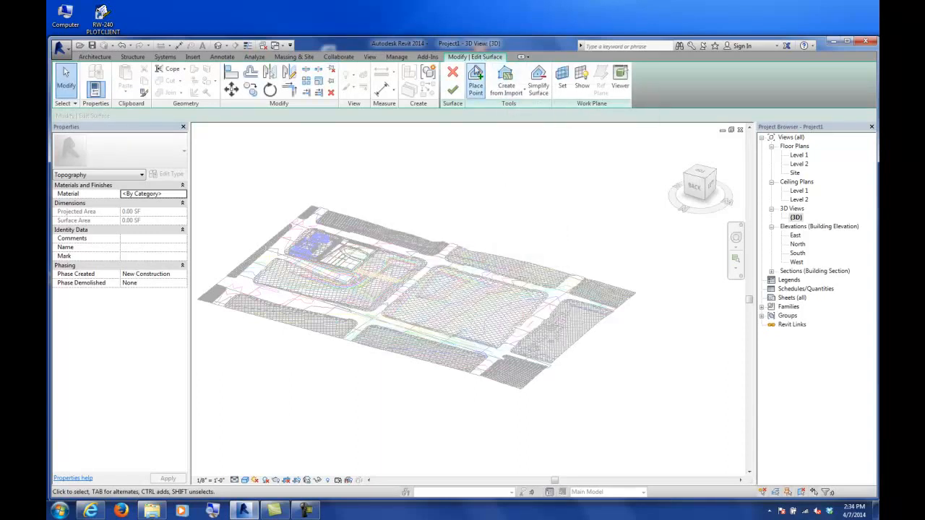
left_click(452, 73)
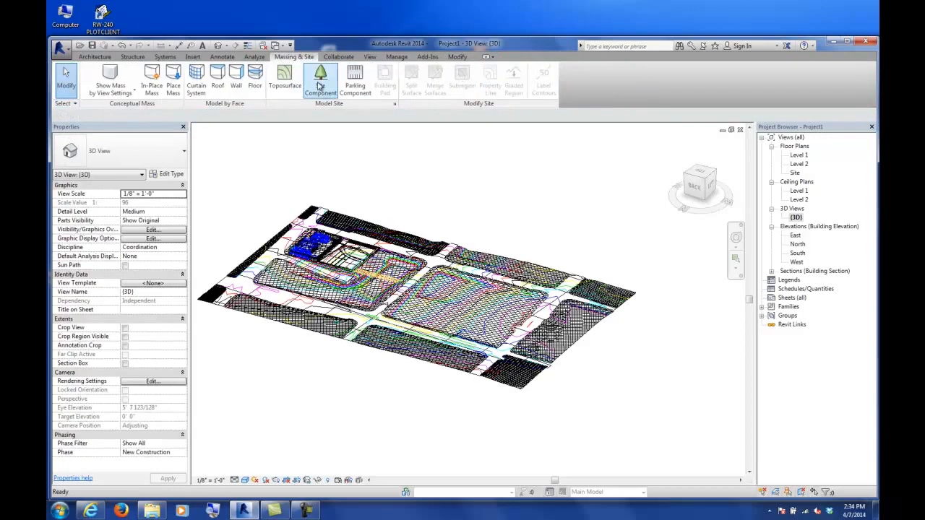
Start a new toposurface and pick the site for n.dwg import as its point source
left_click(285, 67)
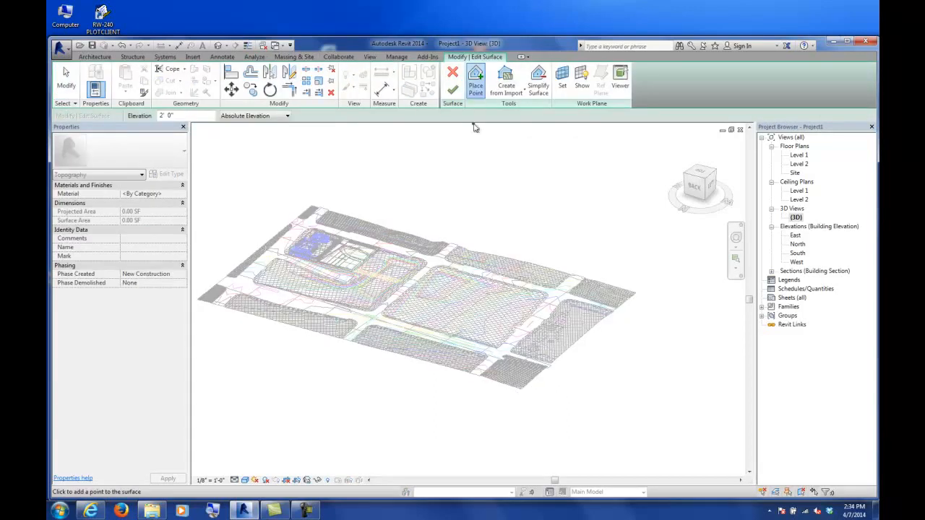
left_click(501, 92)
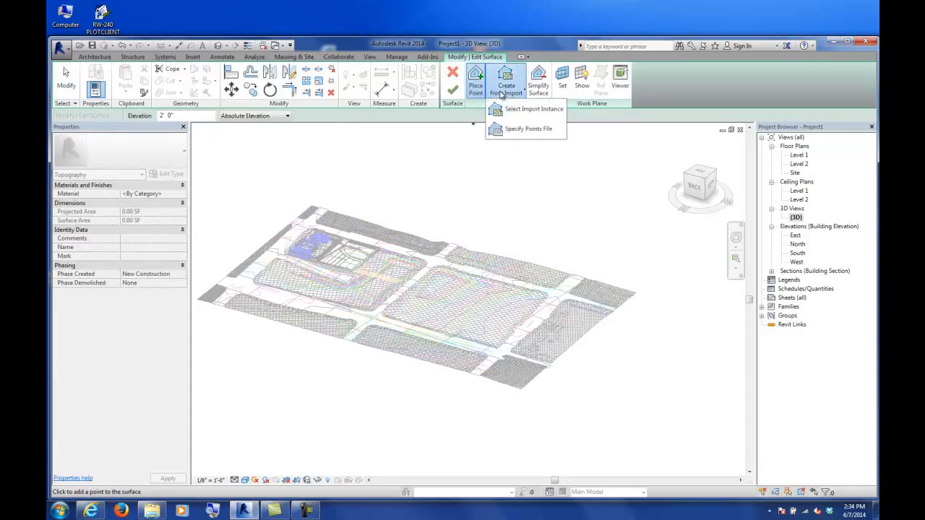
left_click(557, 110)
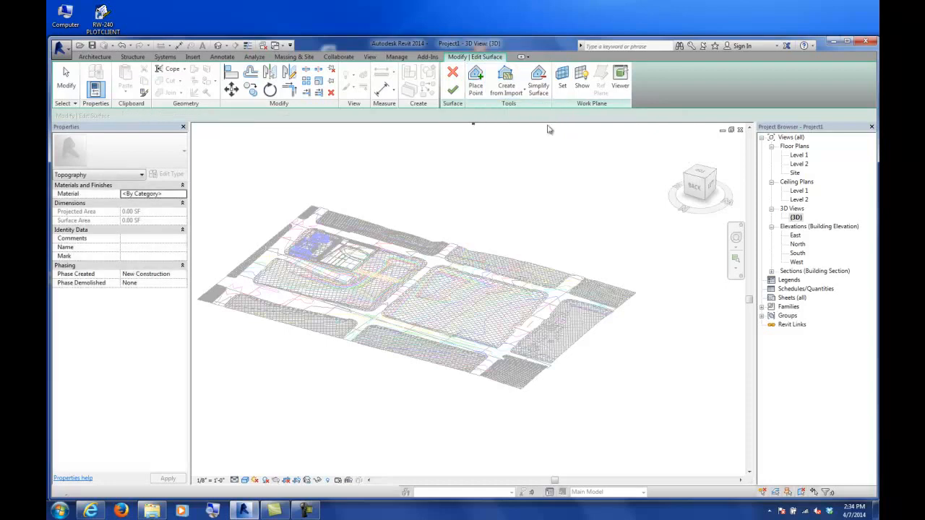
left_click(484, 255)
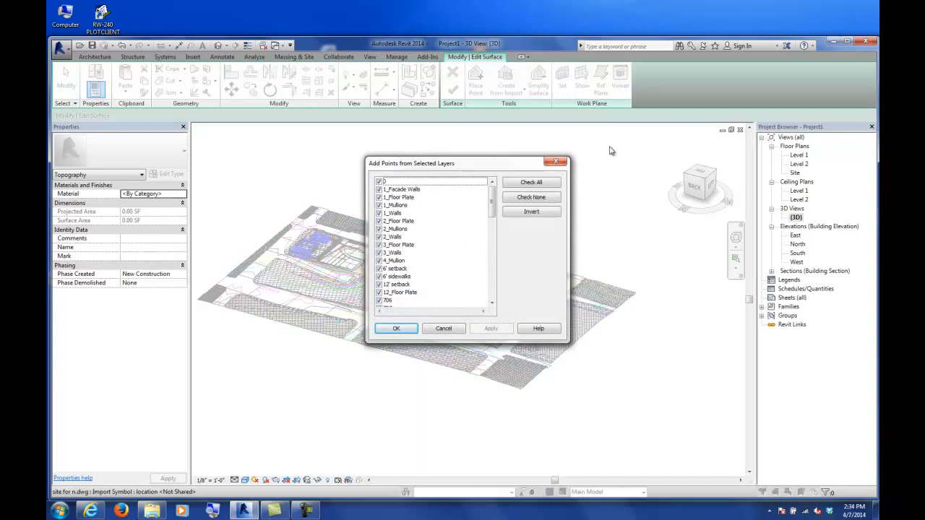
Restrict the point source to contour layers 706 through 738, generate the points and finish the toposurface
left_click(533, 197)
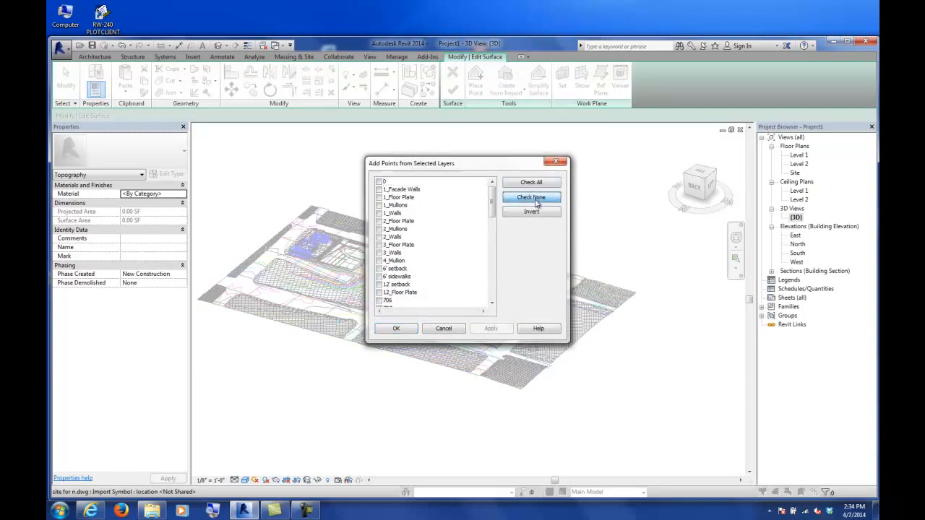
left_click_drag(493, 201, 493, 273)
left_click(389, 221)
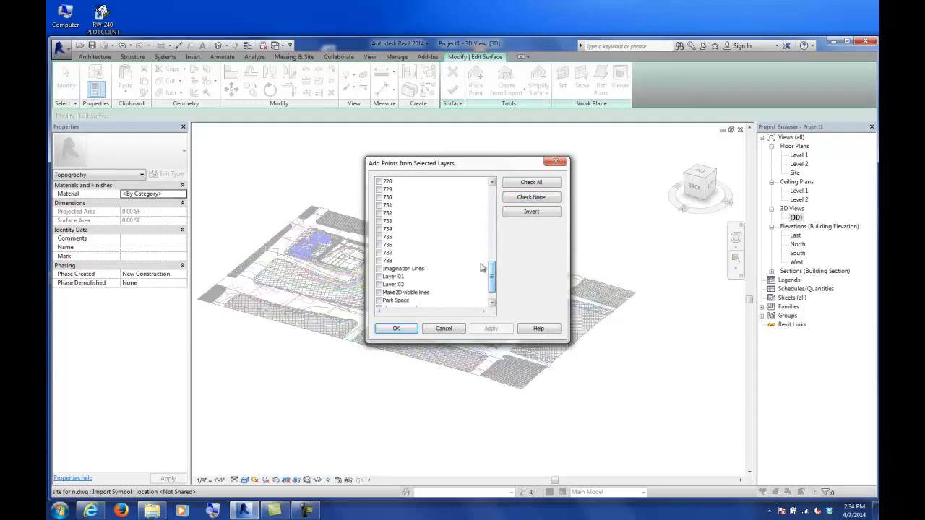
left_click(388, 263, "shift")
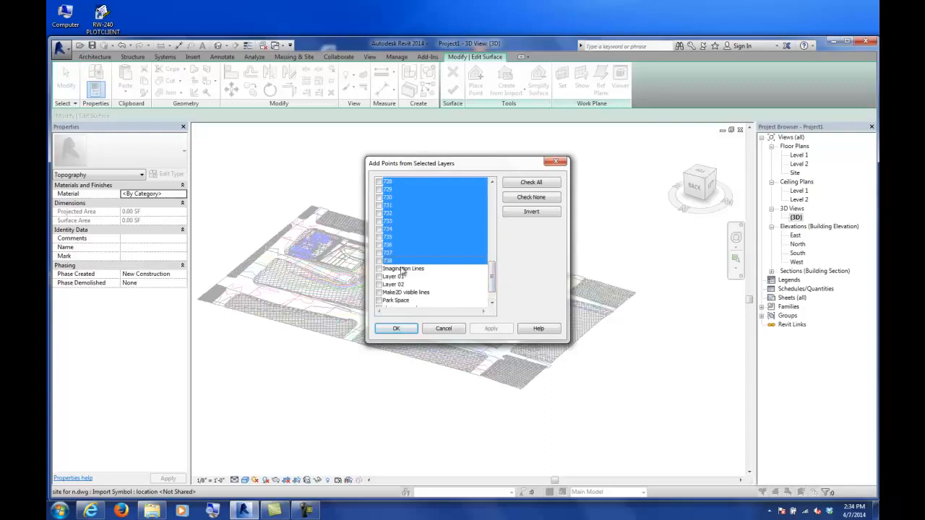
key("space")
left_click(408, 277)
scroll(446, 268, "down", 1)
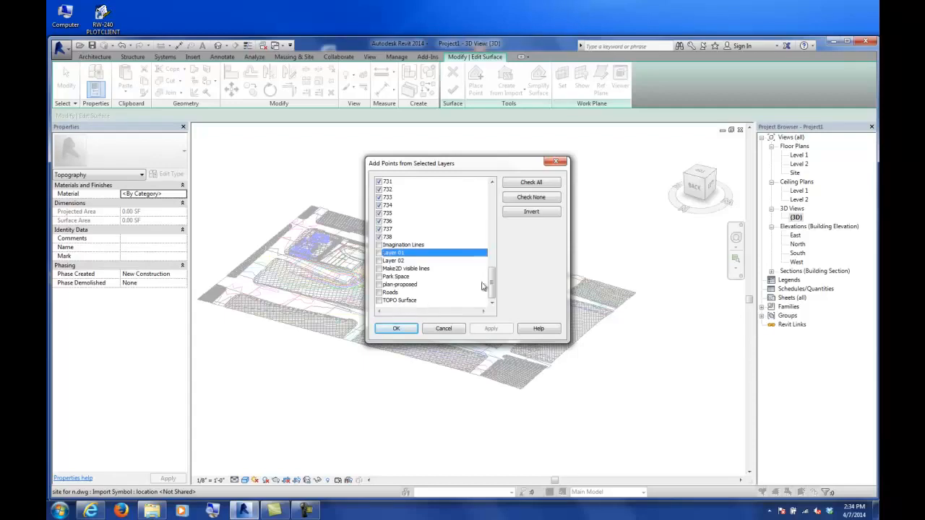
left_click_drag(495, 280, 499, 220)
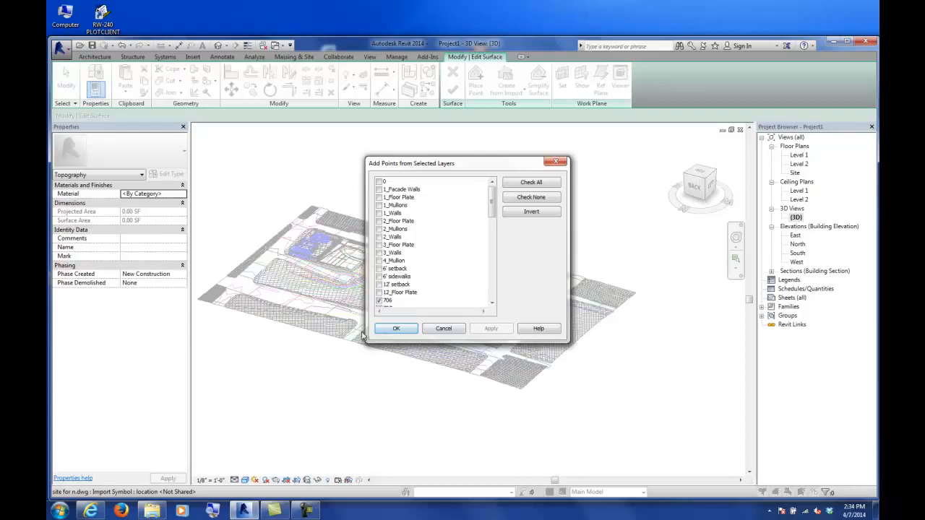
left_click(395, 329)
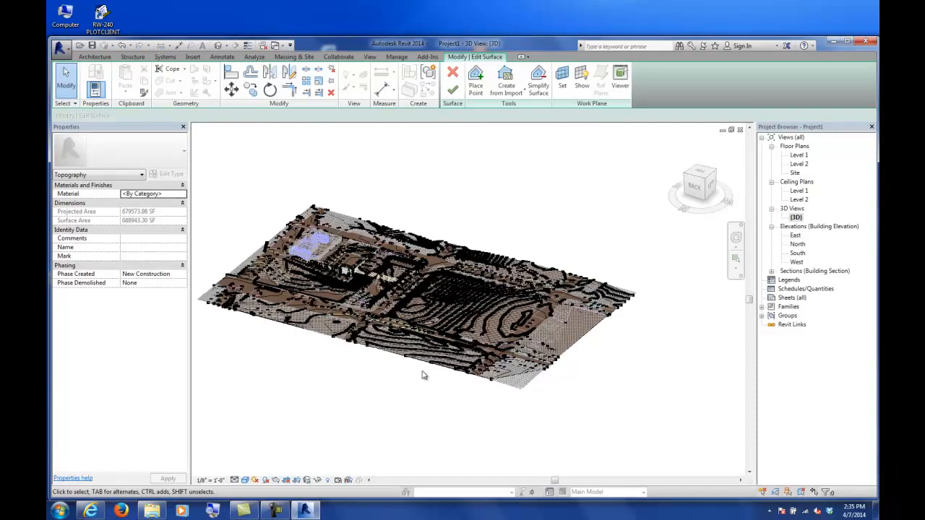
scroll(423, 373, "up", 5)
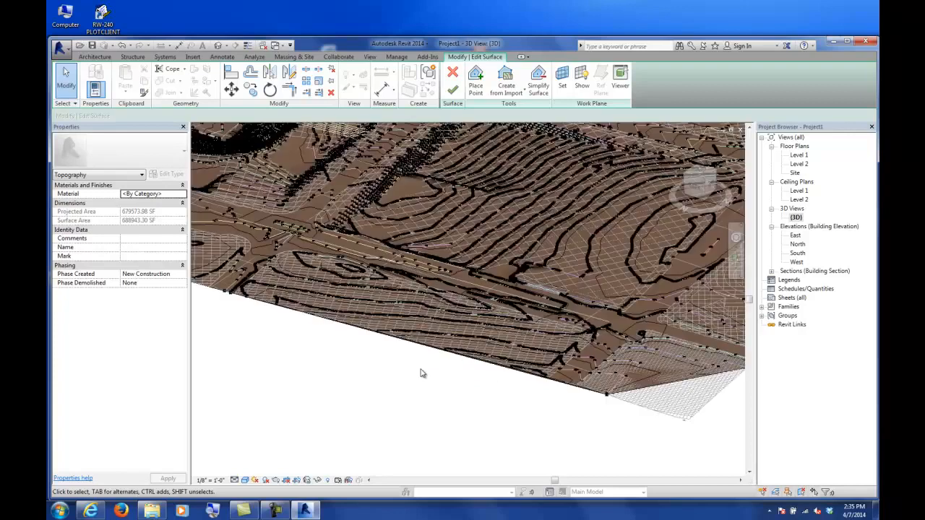
left_click(452, 90)
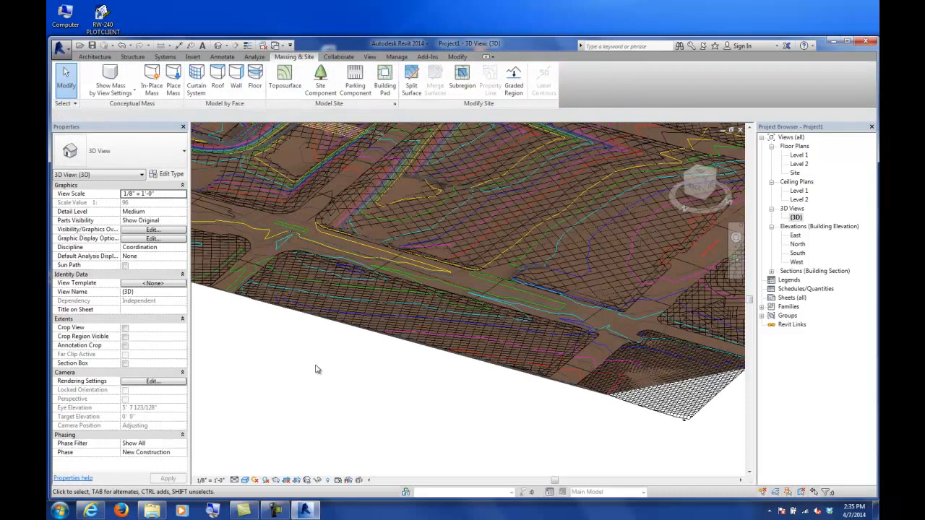
Try deleting the imported site drawing to leave only the toposurface, and undo the deletion
left_click(661, 409)
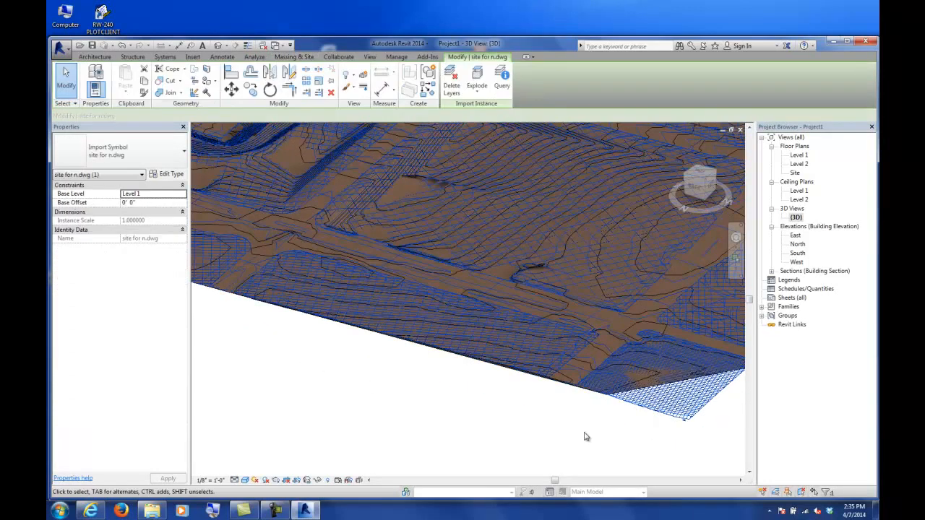
key("Delete")
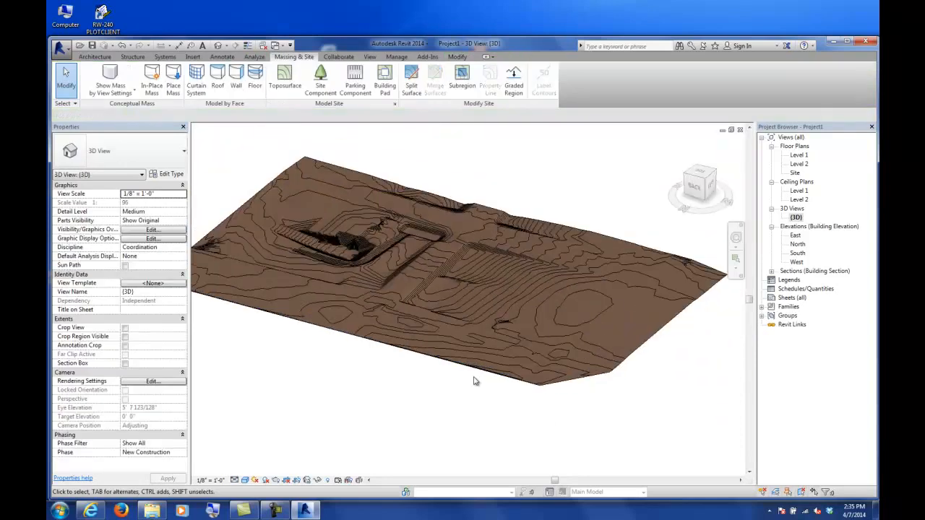
middle_click_drag(474, 381, 502, 371, "shift")
scroll(495, 369, "up", 3)
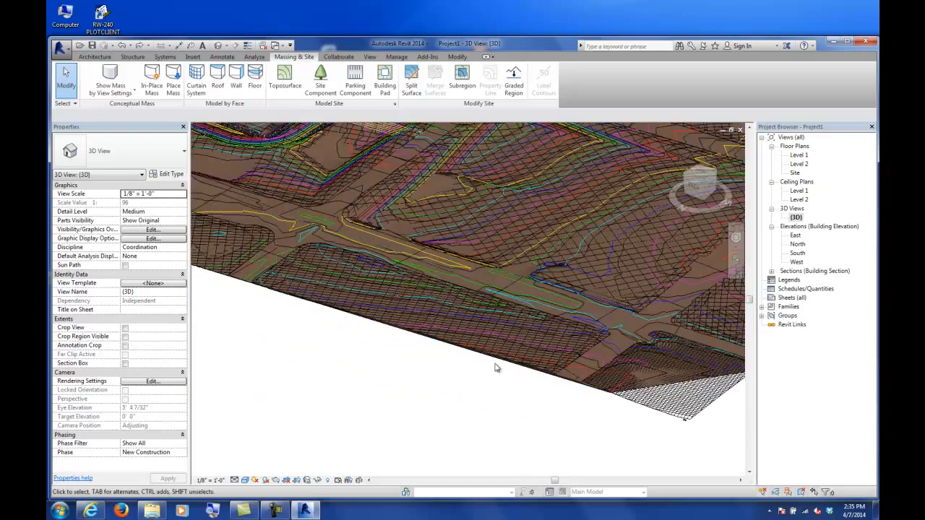
Examine from several angles how the toposurface follows the imported contours, including the corners of the site
scroll(506, 347, "down", 4)
middle_click_drag(515, 323, 523, 302, "shift")
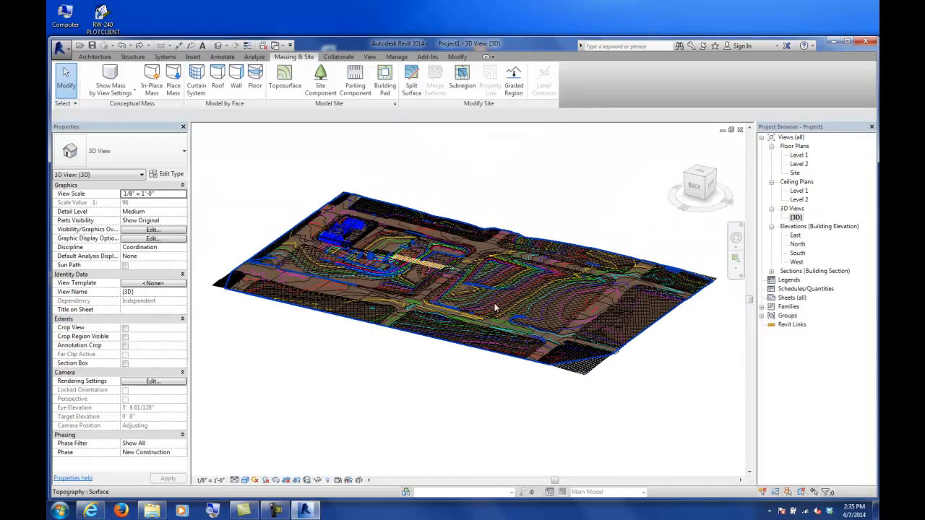
scroll(503, 300, "up", 4)
scroll(542, 314, "down", 2)
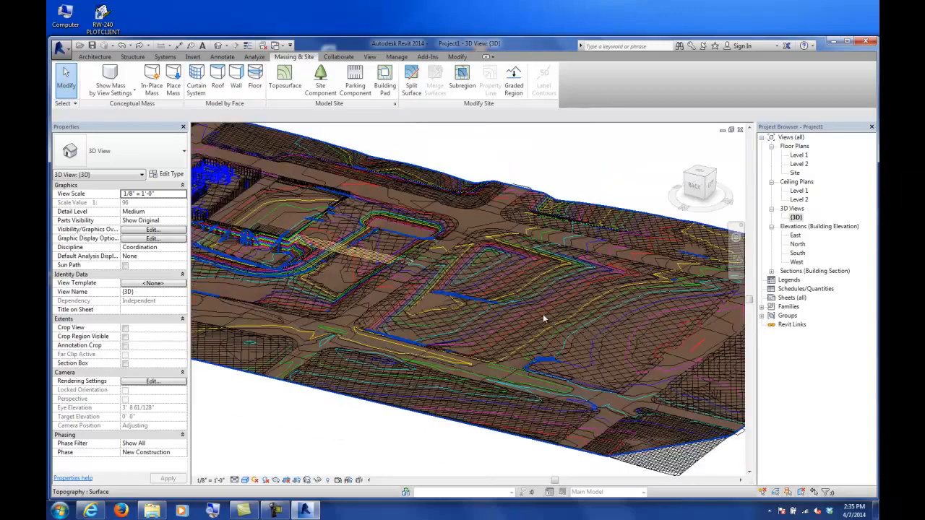
middle_click_drag(541, 311, 539, 419, "shift")
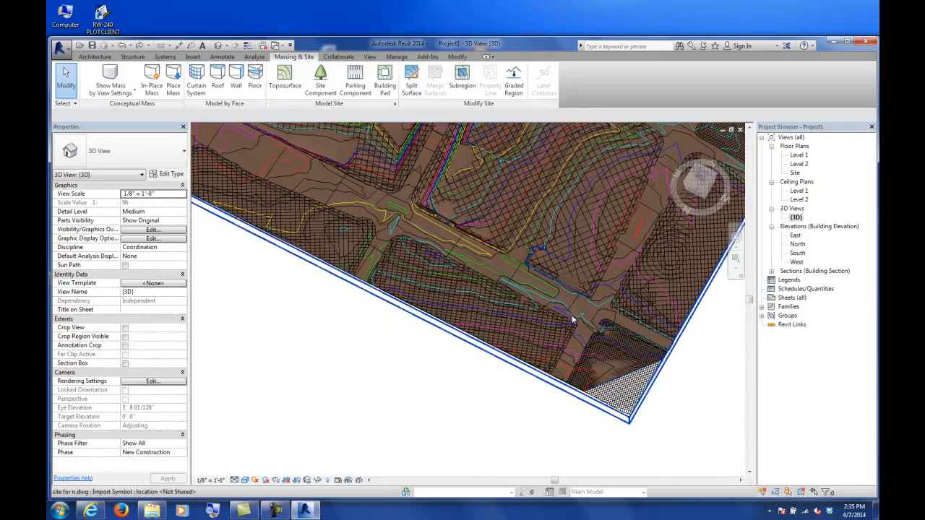
scroll(579, 324, "up", 4)
scroll(579, 325, "up", 1)
scroll(578, 324, "down", 6)
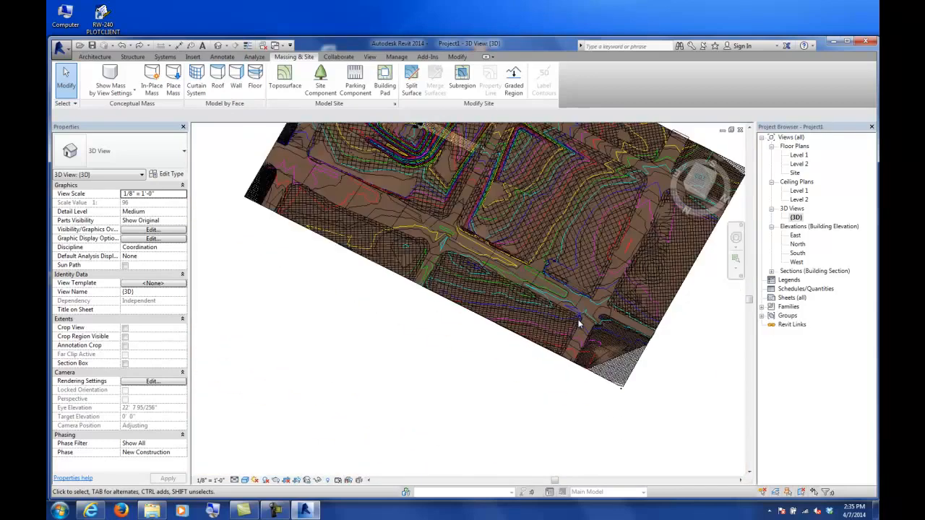
scroll(570, 358, "up", 3)
middle_click_drag(570, 361, 533, 308, "shift")
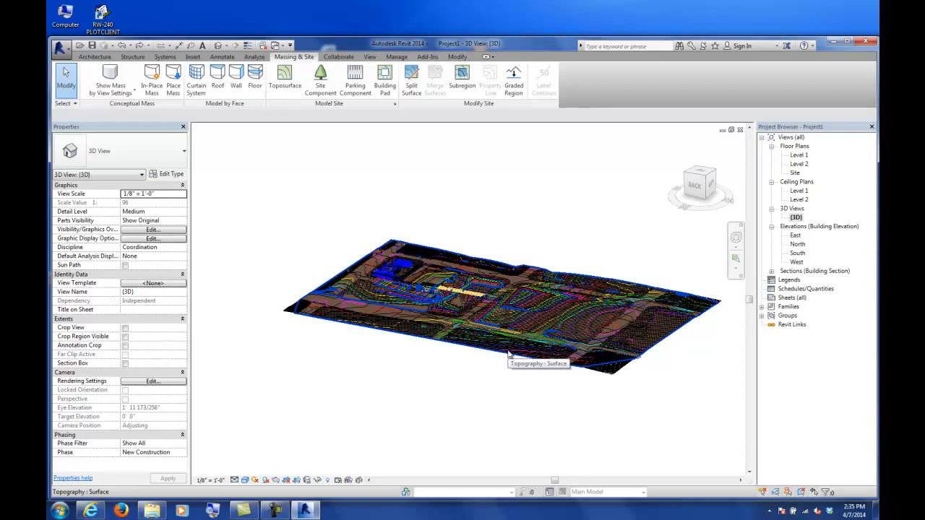
mouse_move(513, 423)
middle_mouse_down("shift")
mouse_move(537, 361)
mouse_move(524, 423)
mouse_move(503, 434)
middle_mouse_up("shift")
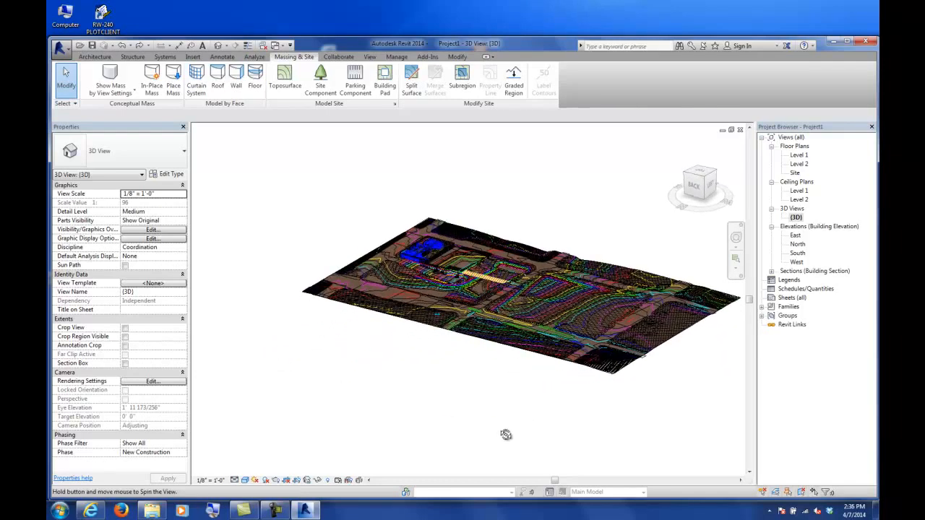
scroll(489, 286, "up", 5)
scroll(486, 287, "down", 8)
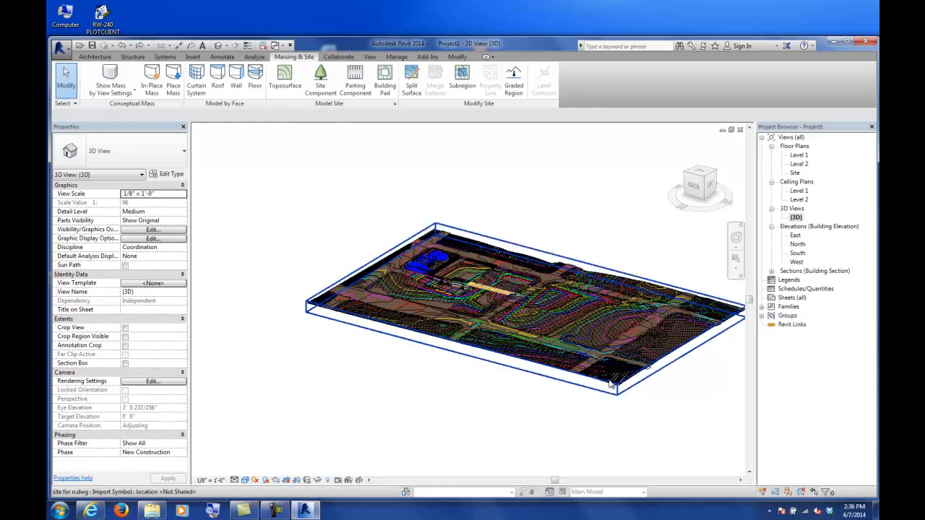
Select the imported site drawing and open the Site floor plan
left_click(574, 391)
middle_click_drag(534, 409, 551, 382, "shift")
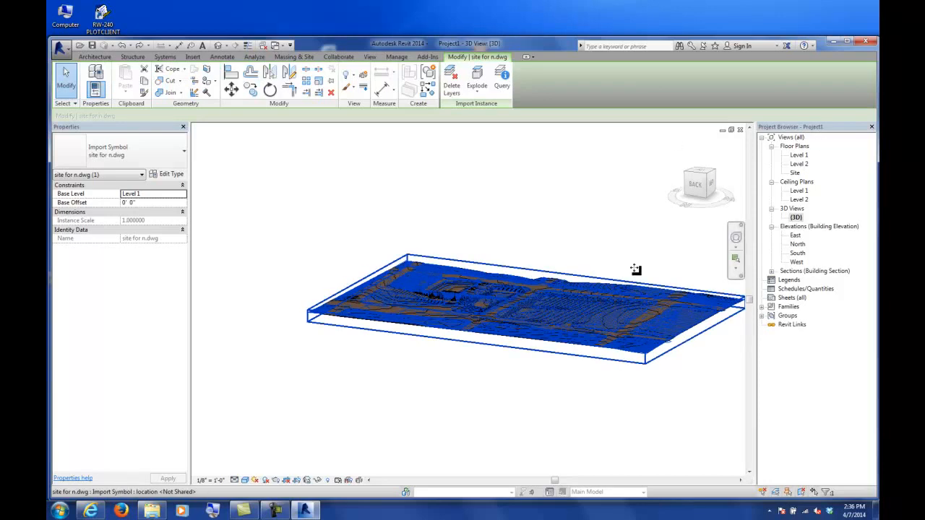
double_click(795, 173)
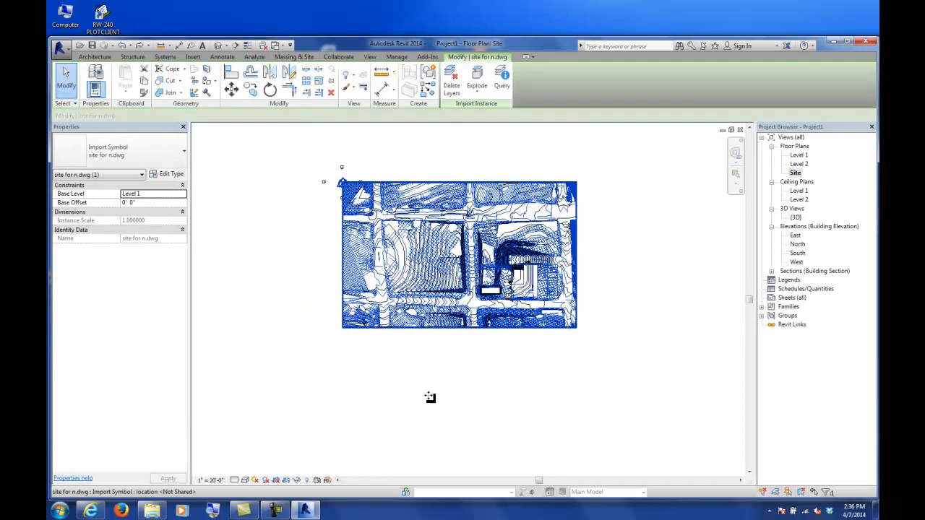
Preview the Site plan in the Shaded visual style and return it to Hidden Line
left_click(245, 480)
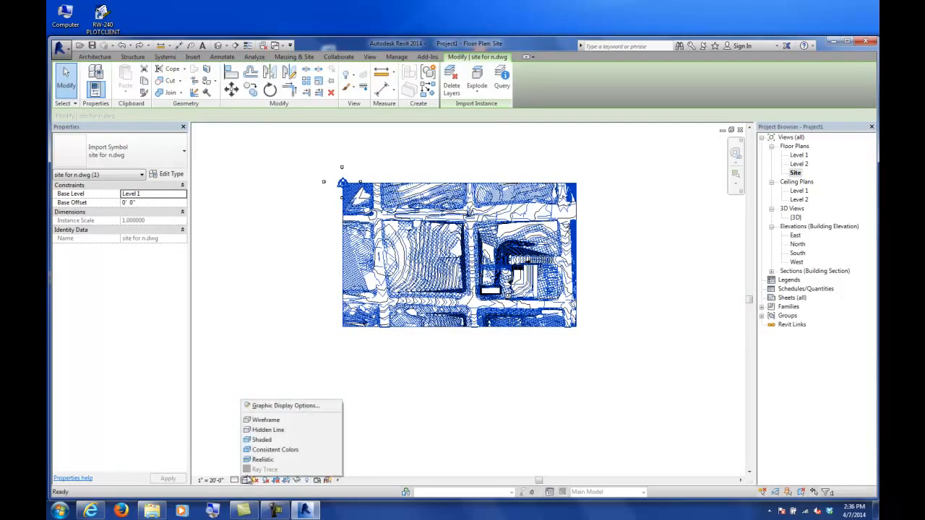
left_click(262, 440)
scroll(396, 233, "up", 5)
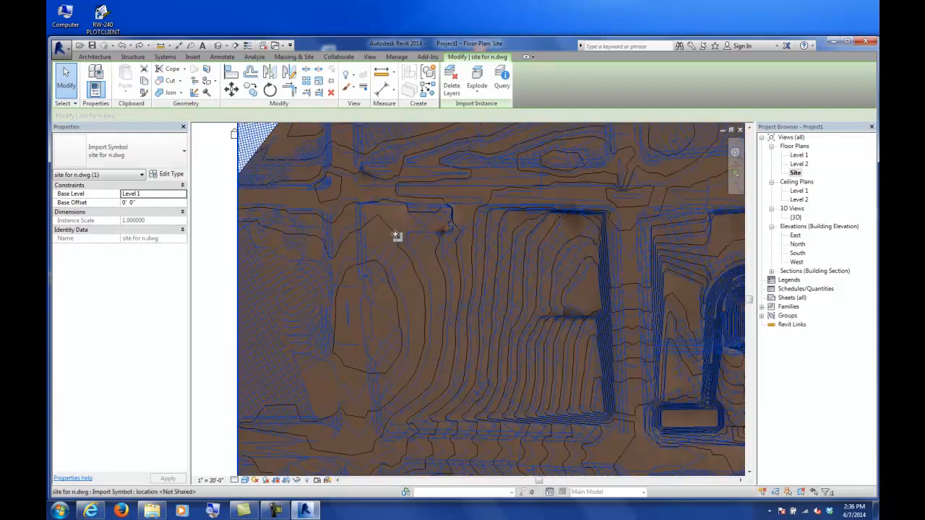
scroll(396, 235, "up", 2)
scroll(401, 233, "down", 5)
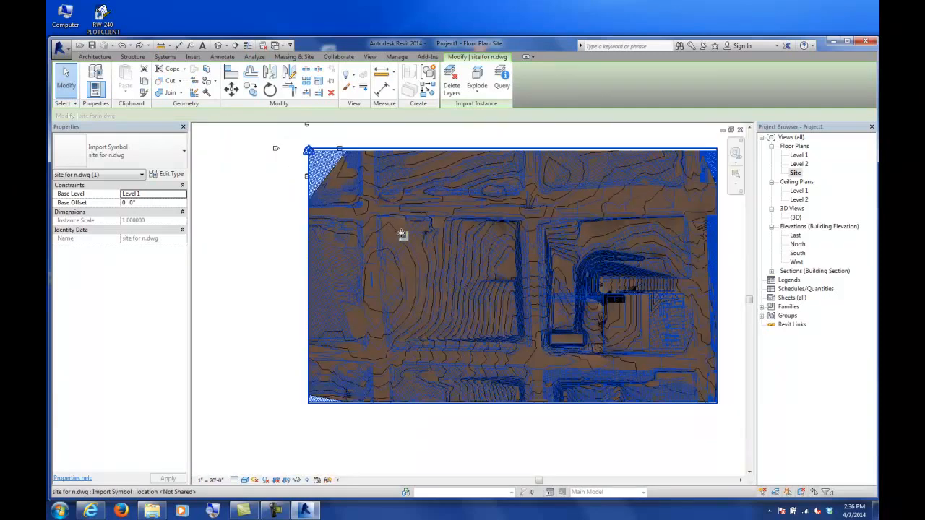
left_click(245, 480)
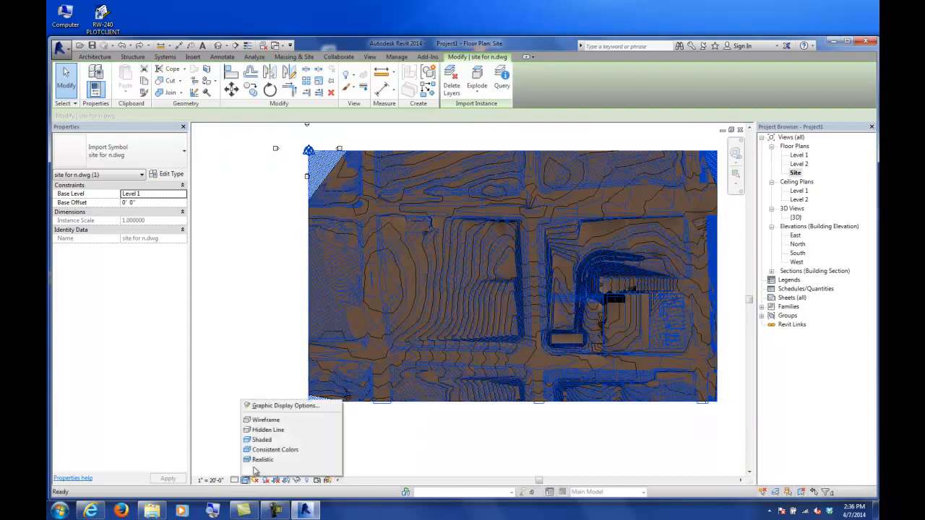
left_click(264, 429)
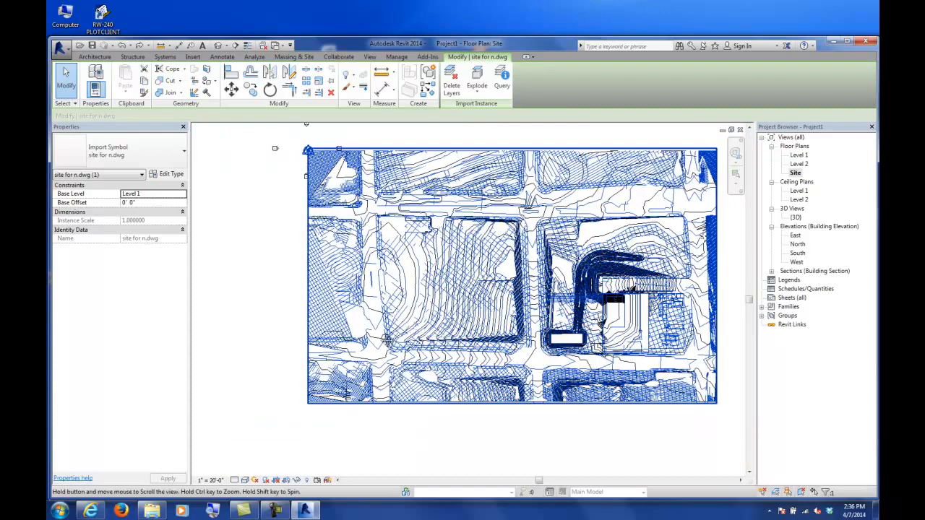
Temporarily hide the imported site drawing in the Site plan so only the toposurface contours remain
middle_click_drag(395, 316, 385, 346)
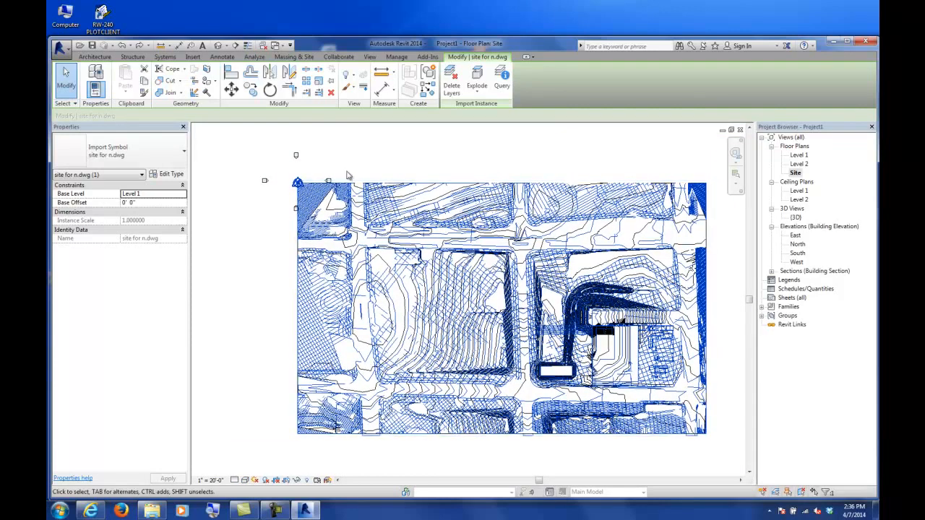
left_click(339, 179)
left_click(323, 192)
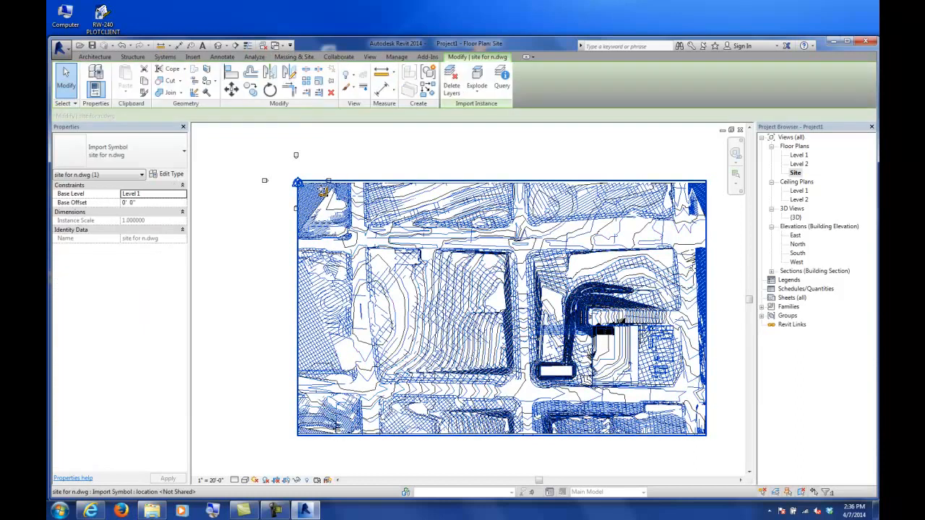
right_click(323, 191)
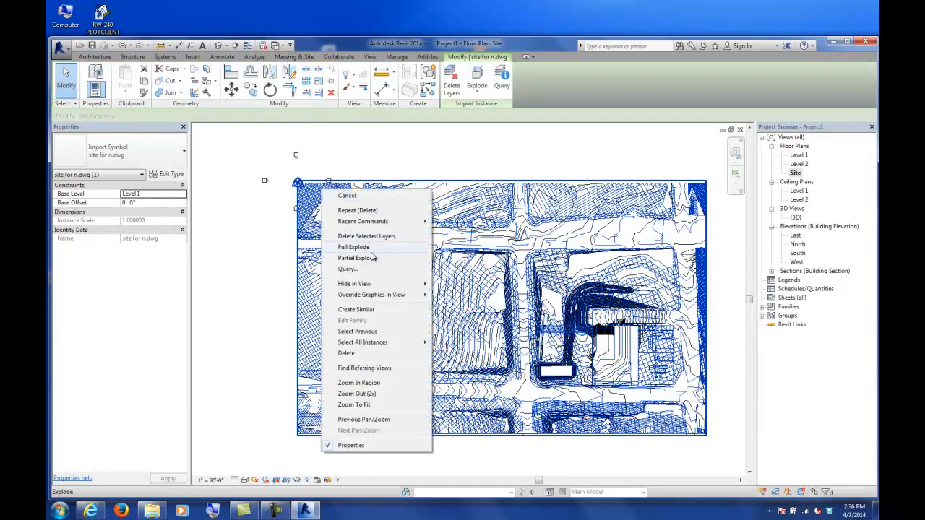
left_click(297, 481)
left_click(310, 461)
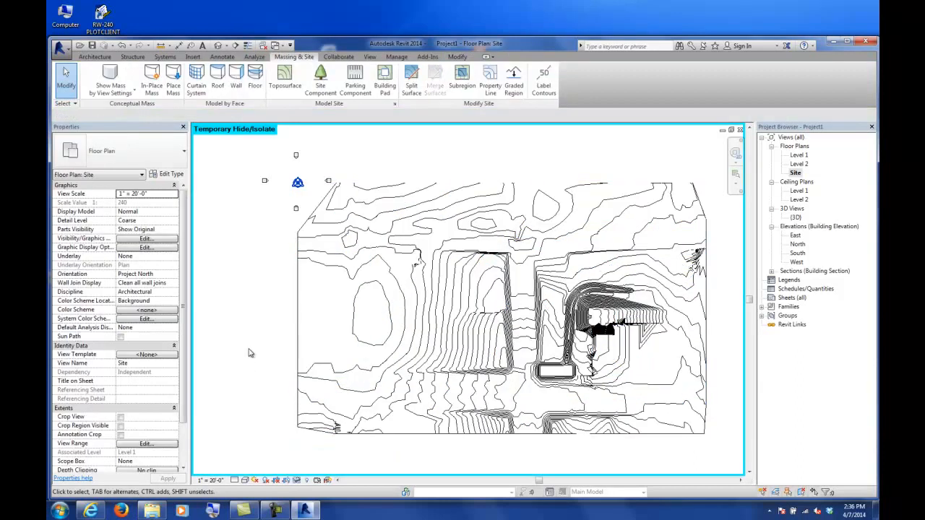
Place a spot elevation with a leader and shoulder on the flat ground near the western edge of the toposurface
scroll(348, 280, "down", 2)
scroll(431, 268, "up", 3)
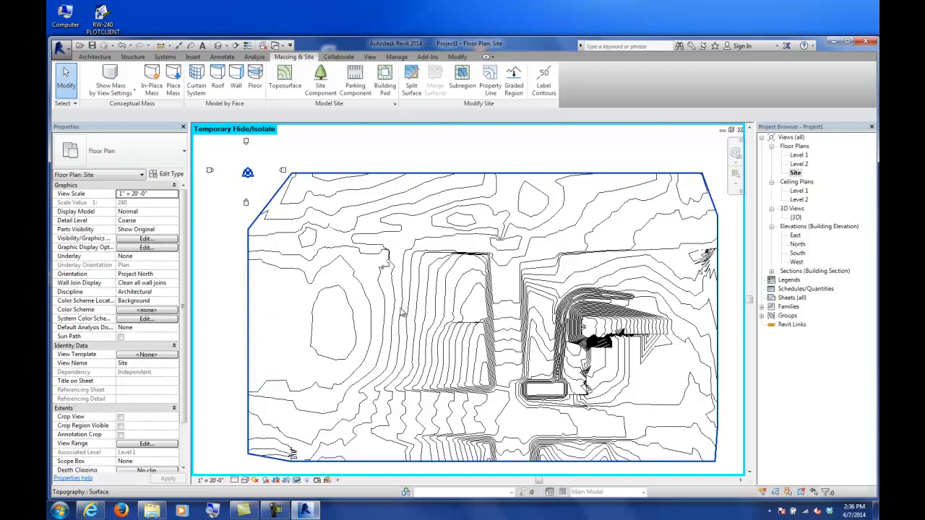
left_click(220, 57)
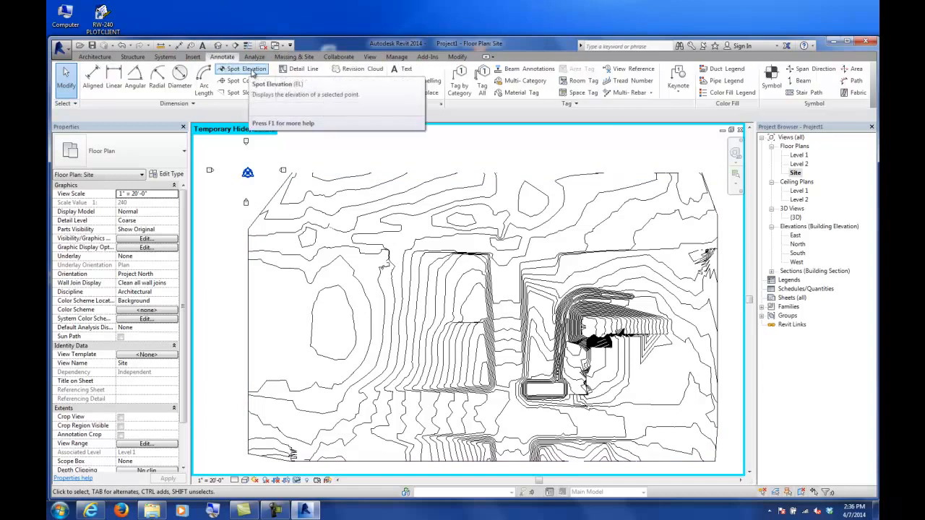
left_click(252, 70)
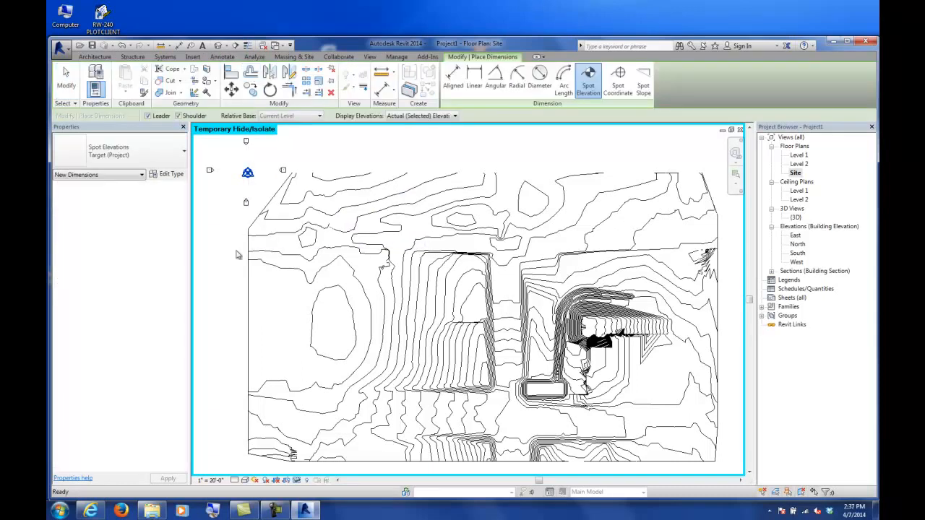
scroll(313, 316, "up", 4)
scroll(315, 313, "up", 4)
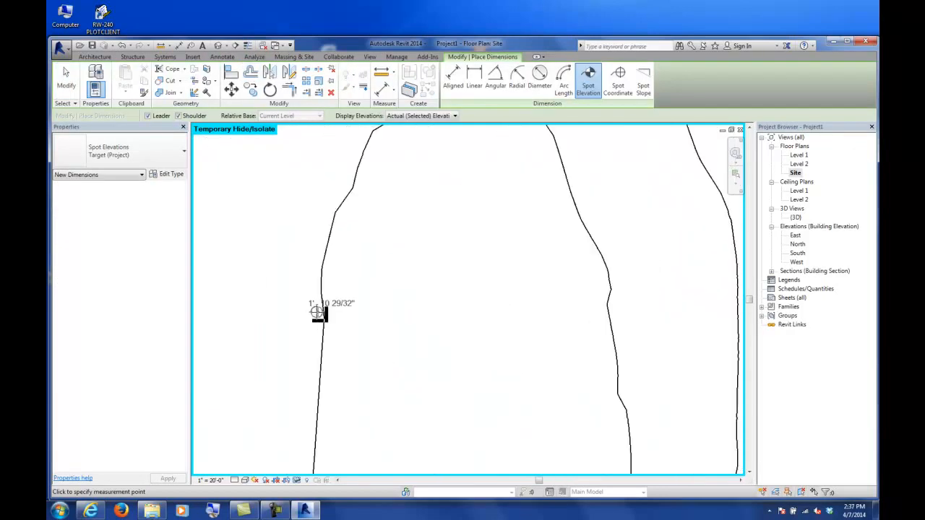
scroll(318, 309, "down", 4)
scroll(332, 294, "down", 2)
scroll(315, 289, "up", 5)
scroll(361, 282, "up", 5)
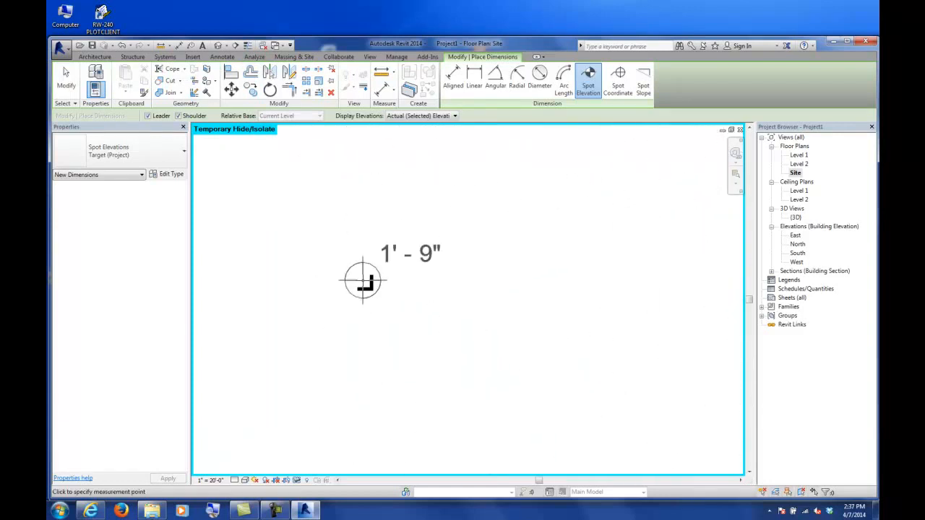
left_click(357, 244)
left_click(453, 245)
key("Escape")
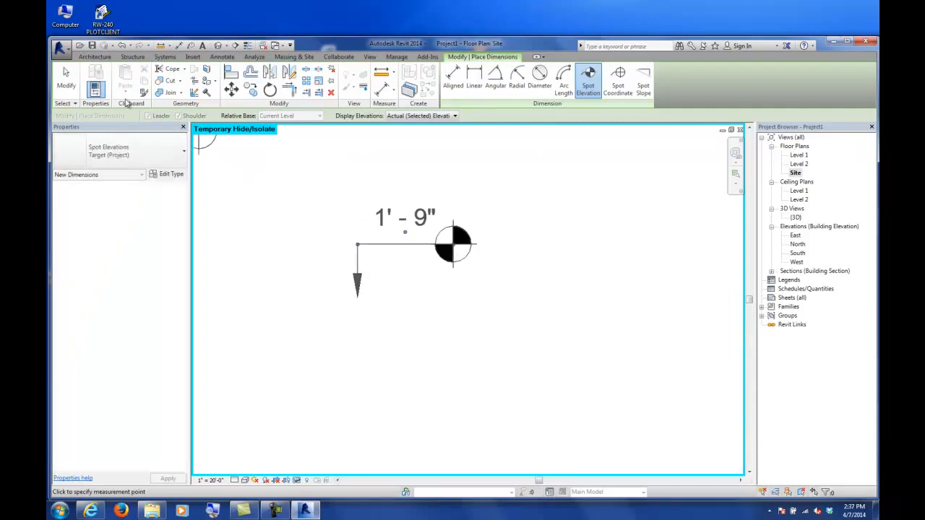
key("Escape")
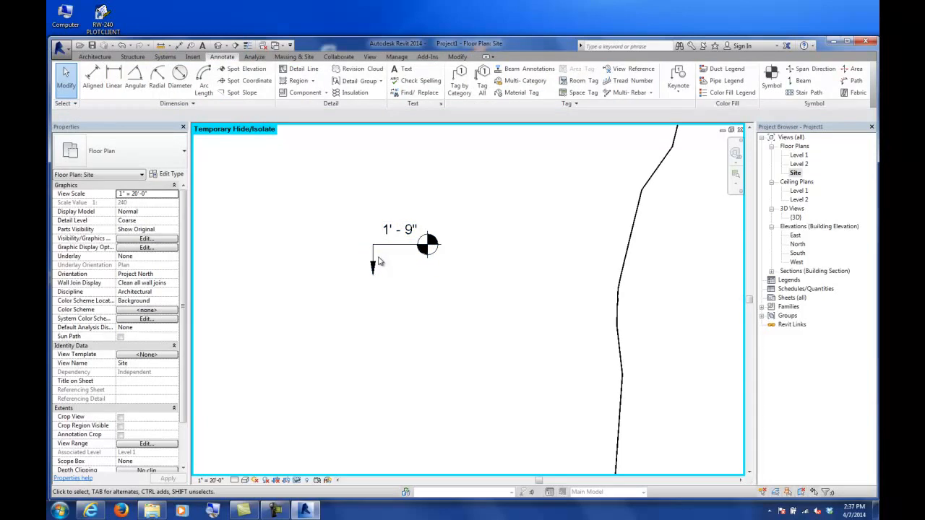
scroll(380, 261, "up", 2)
scroll(472, 246, "down", 3)
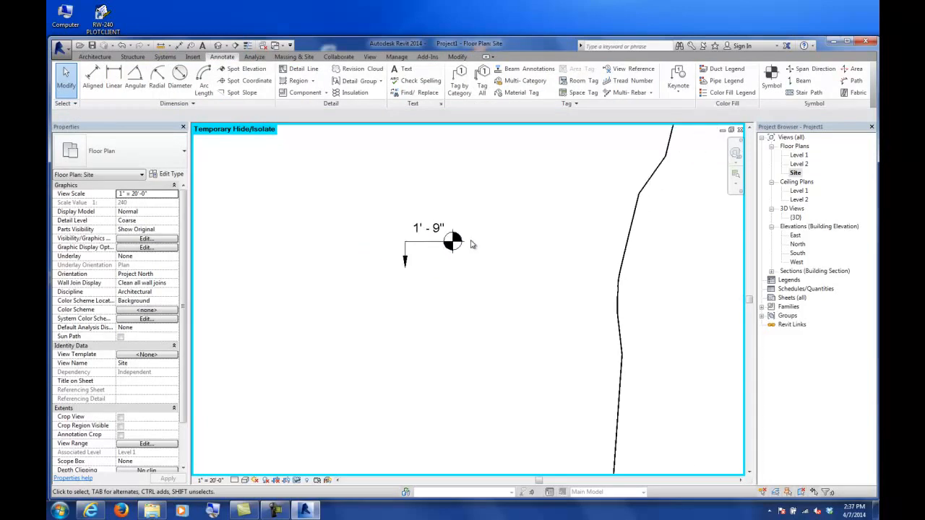
scroll(441, 244, "up", 4)
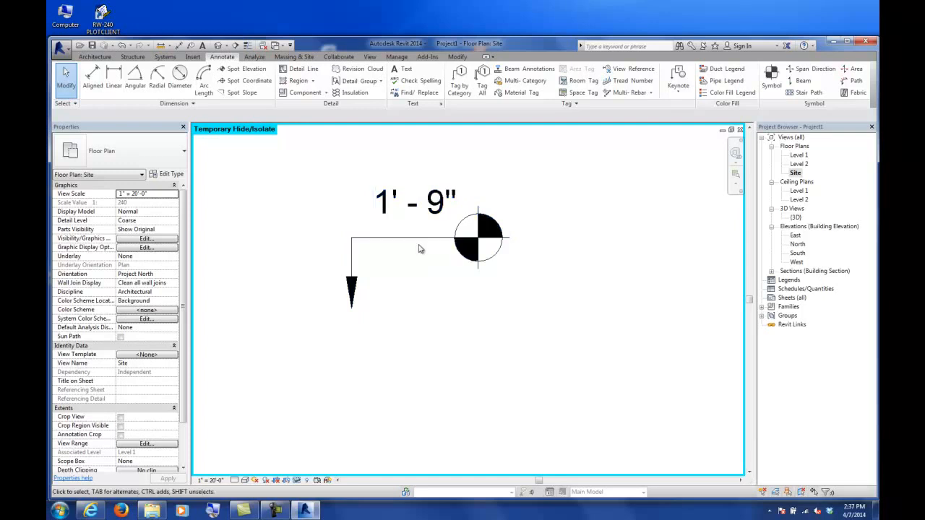
Place a second spot elevation with a leader and shoulder inside the deep basin on the eastern part of the site
scroll(419, 252, "down", 5)
scroll(419, 252, "down", 8)
middle_click_drag(606, 258, 441, 268)
scroll(441, 268, "up", 3)
scroll(432, 275, "up", 5)
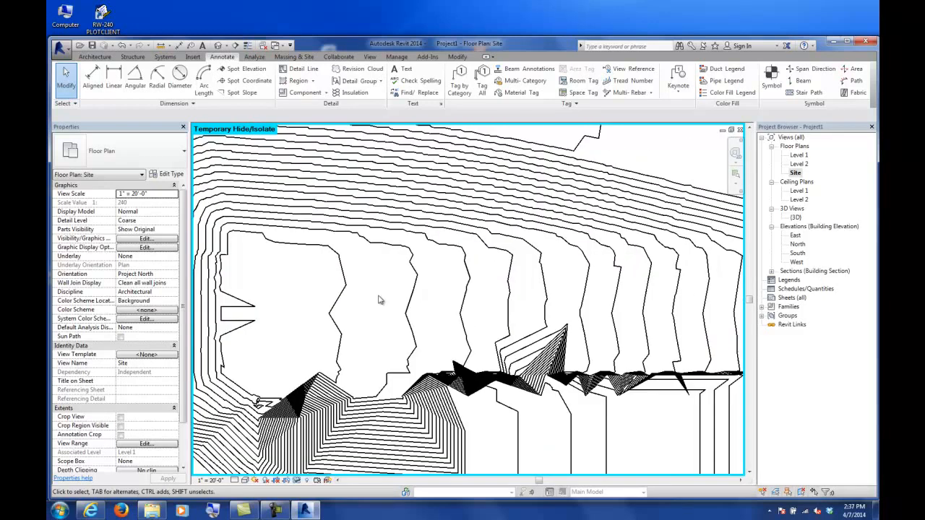
scroll(487, 289, "up", 2)
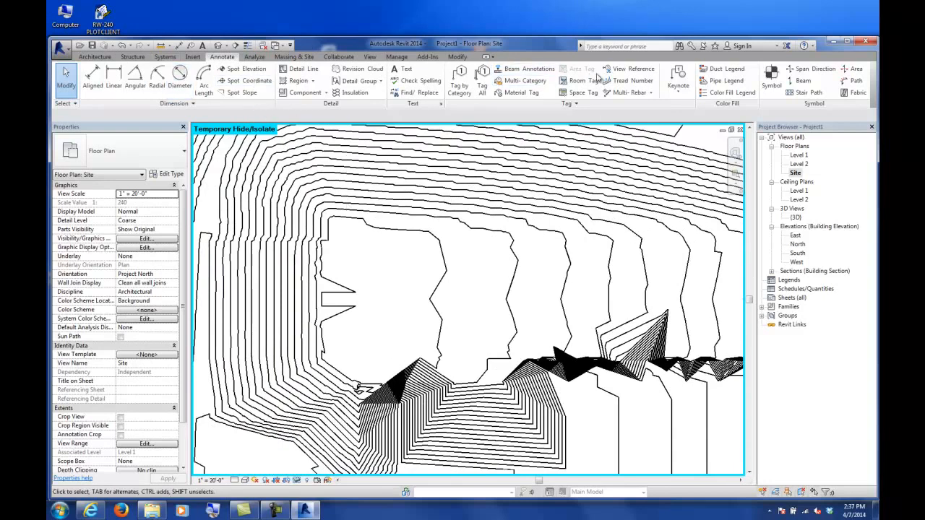
left_click(246, 69)
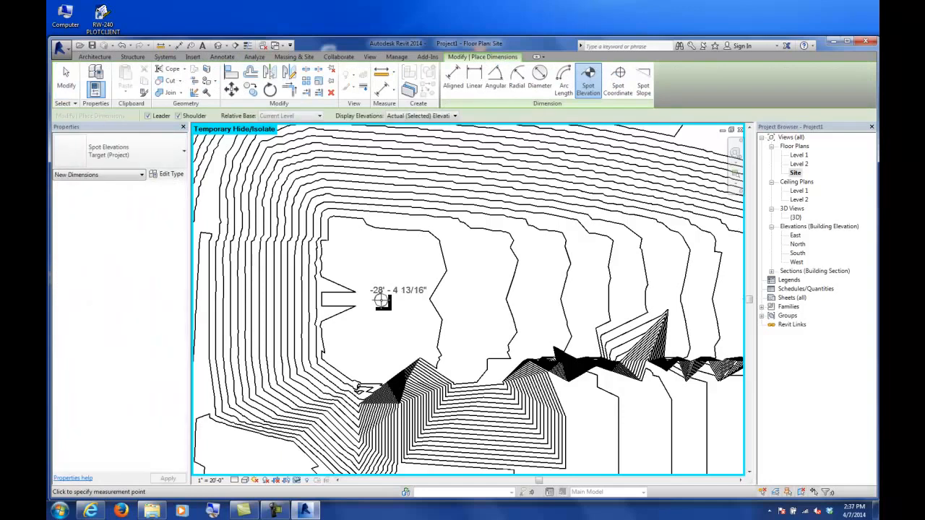
left_click(380, 277)
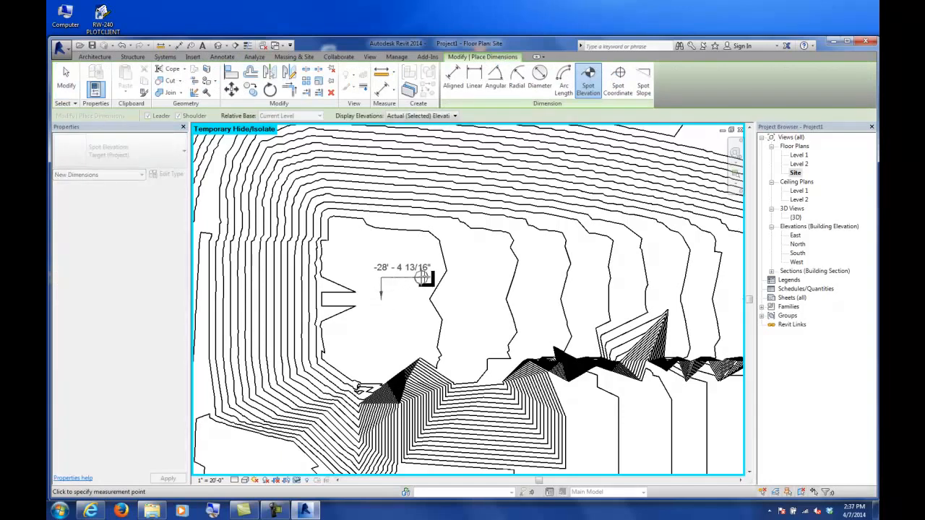
left_click(431, 278)
key("Escape")
key("Escape")
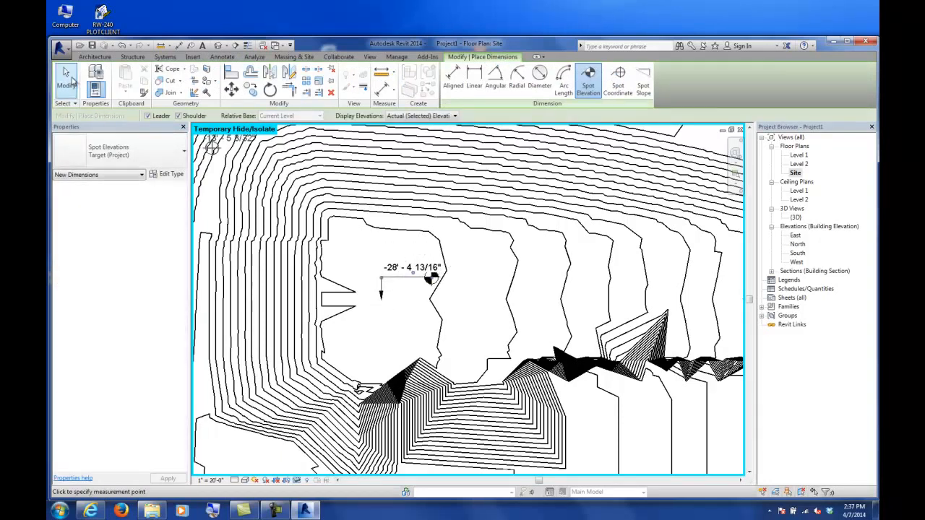
Examine the basin's spot elevation label and its properties at close range
scroll(382, 268, "up", 5)
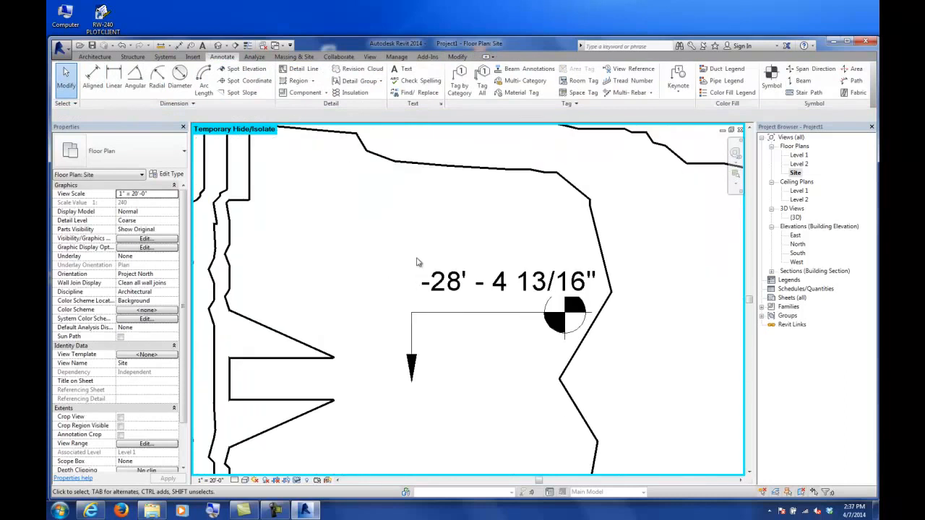
scroll(428, 274, "down", 8)
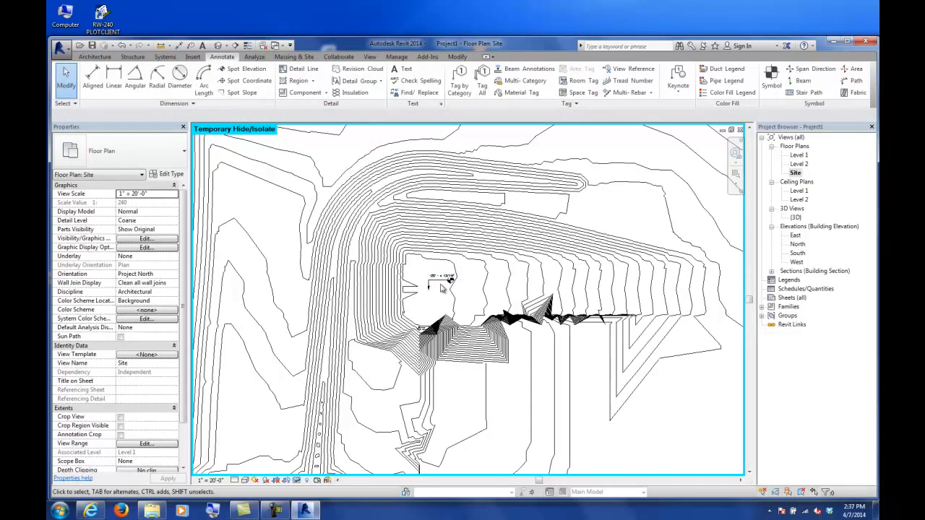
scroll(432, 286, "up", 5)
scroll(432, 286, "up", 2)
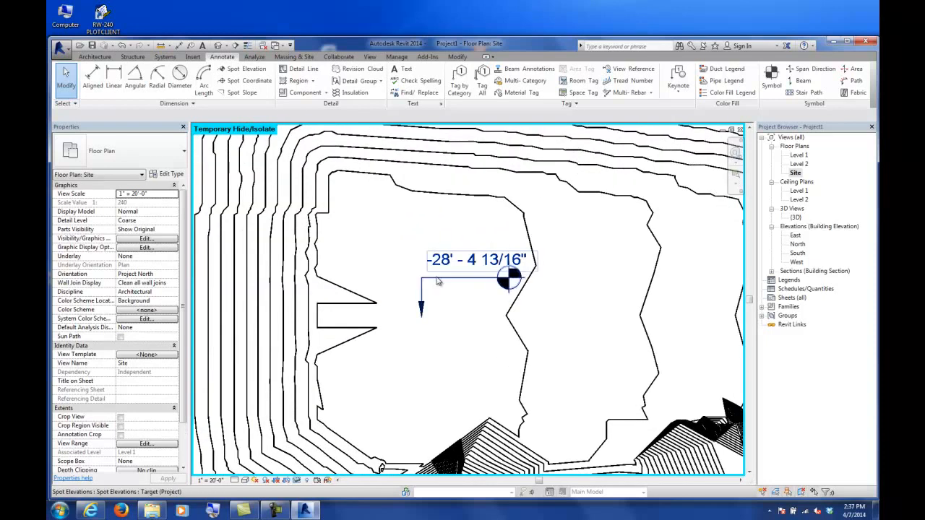
left_click(437, 281)
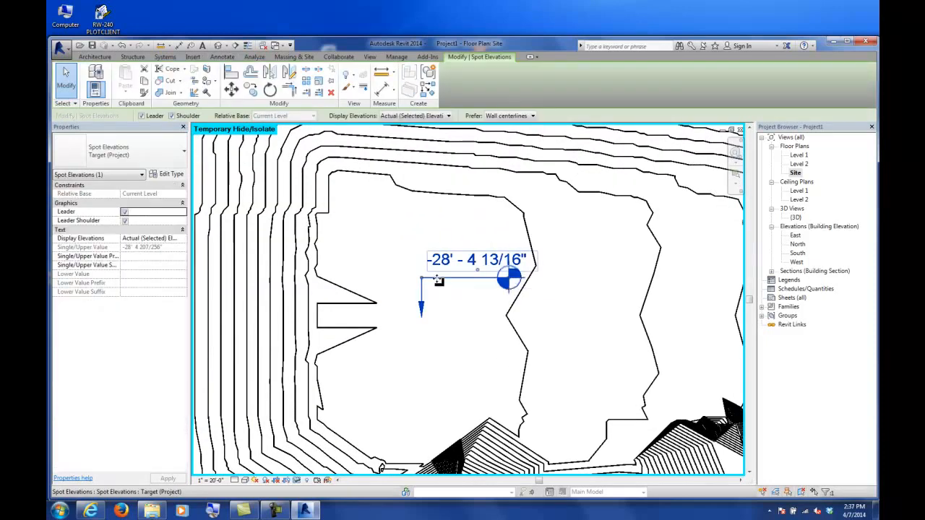
key("Escape")
Select the spot elevation near the western edge and read its elevation value
scroll(436, 283, "down", 6)
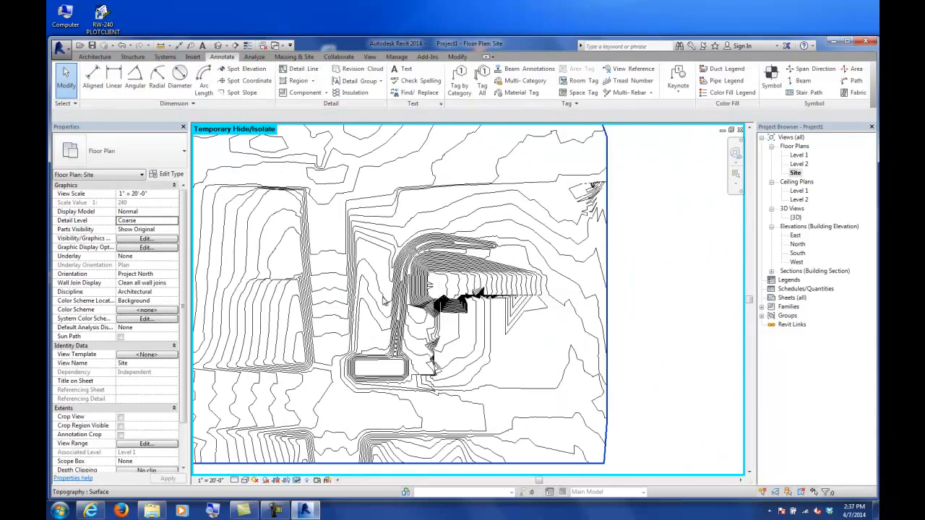
middle_click_drag(499, 297, 558, 313)
middle_click_drag(302, 322, 493, 351)
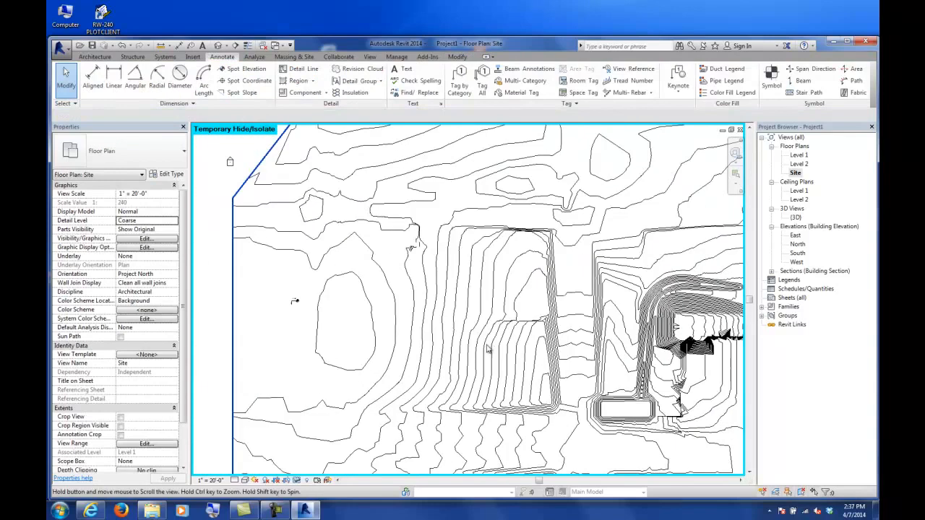
middle_click_drag(407, 251, 434, 357)
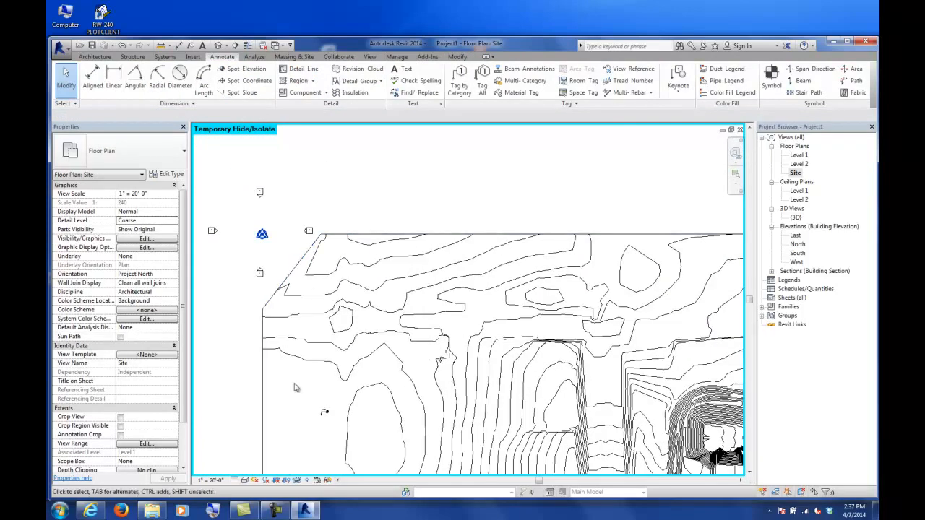
left_click(324, 416)
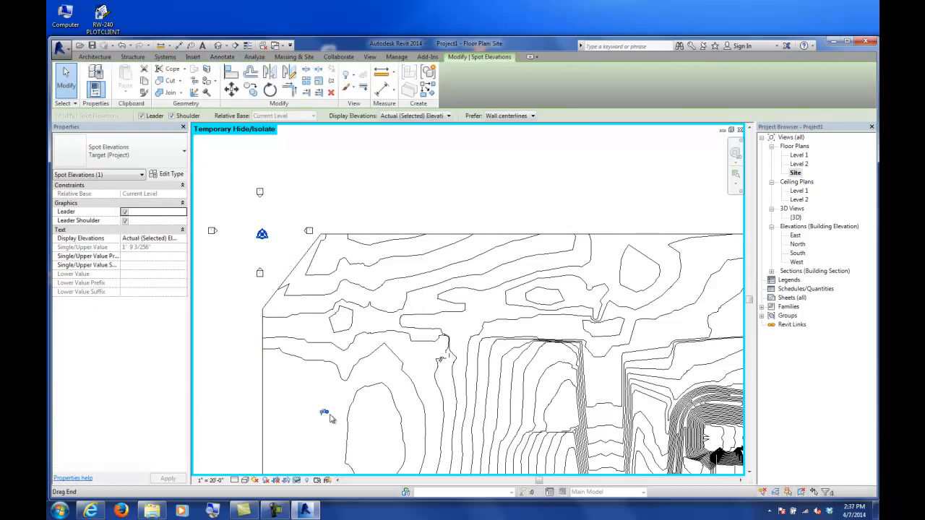
scroll(326, 415, "up", 5)
scroll(332, 415, "down", 5)
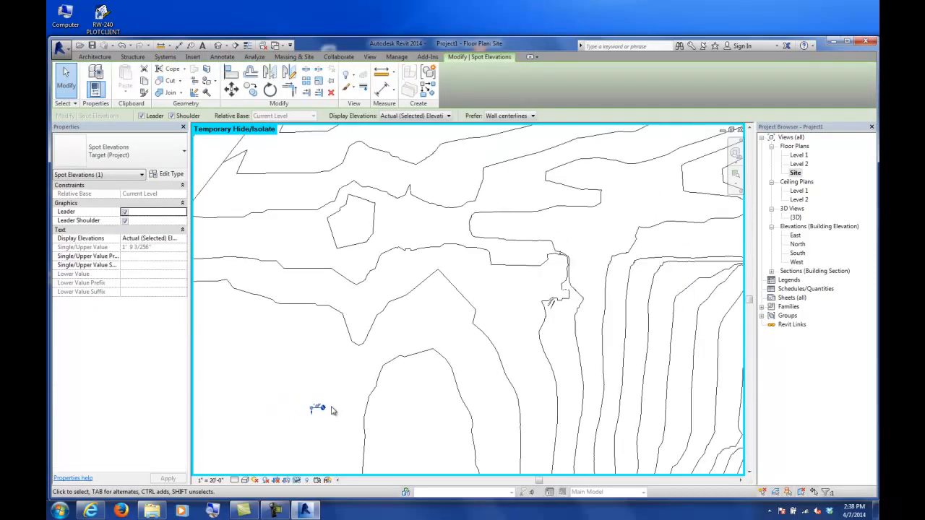
scroll(331, 410, "down", 2)
scroll(332, 409, "up", 5)
middle_click_drag(336, 427, 456, 325)
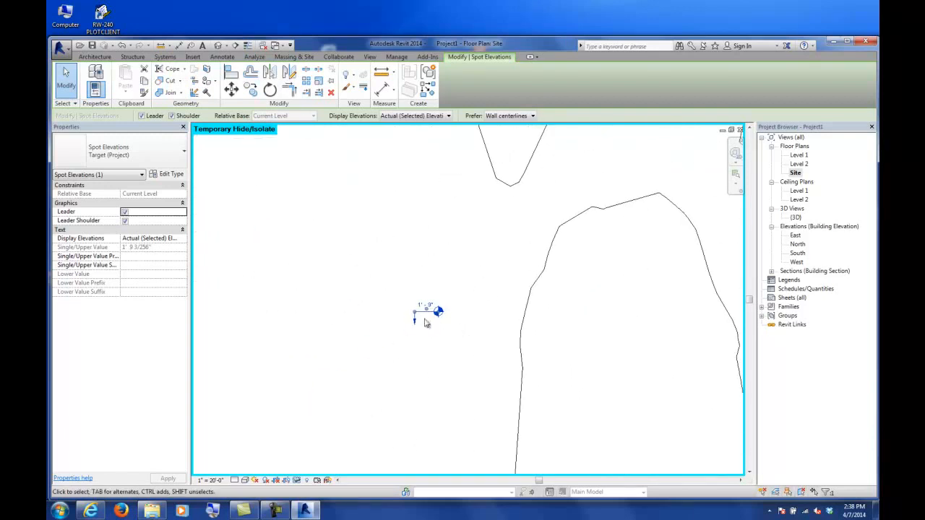
scroll(426, 316, "up", 2)
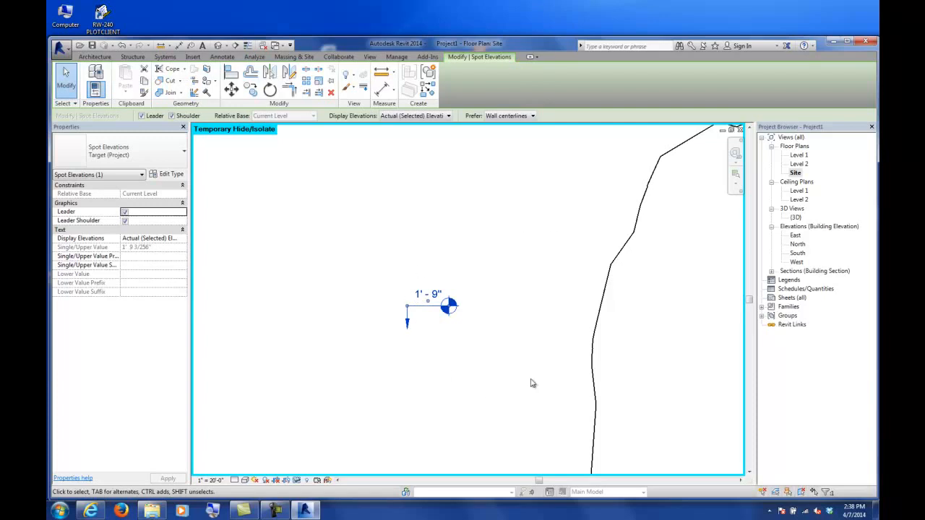
scroll(427, 361, "down", 5)
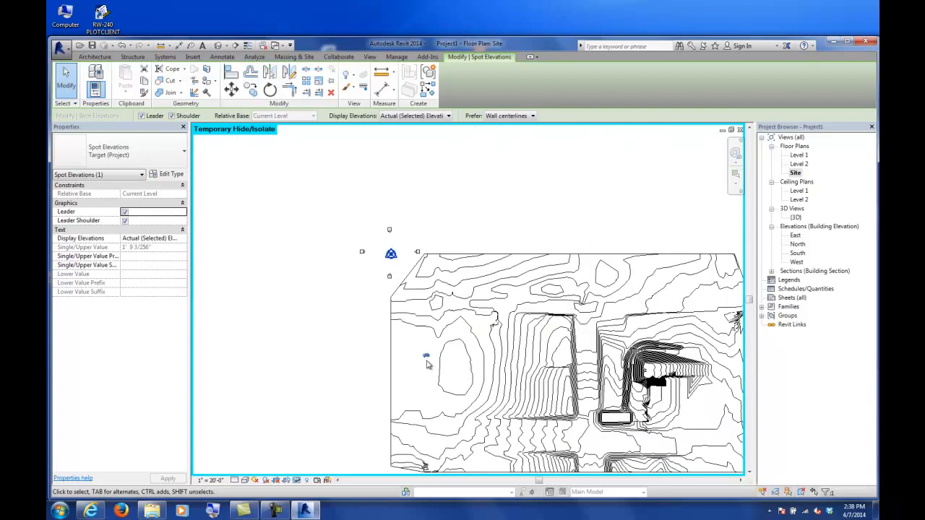
In the South elevation, select both the imported site drawing and the topography and move them down 1'9"
double_click(798, 253)
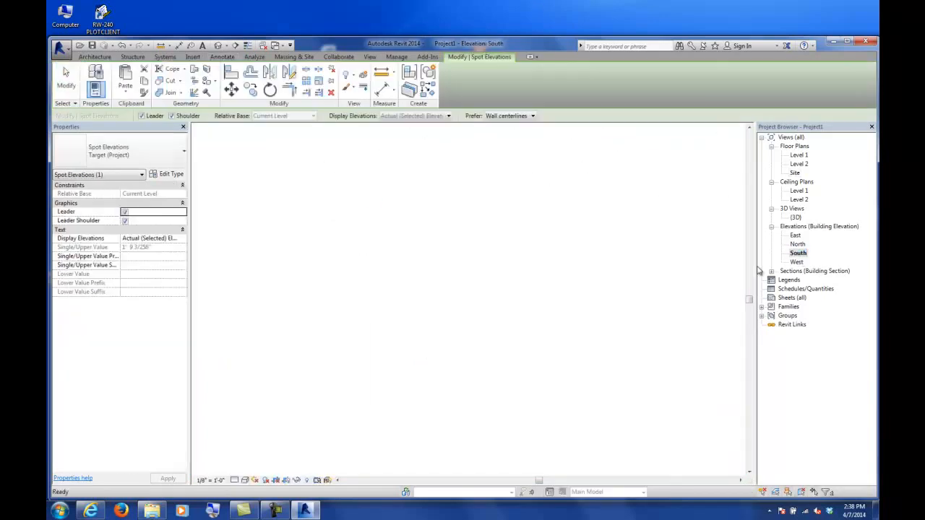
left_click_drag(558, 241, 499, 370)
left_click(445, 74)
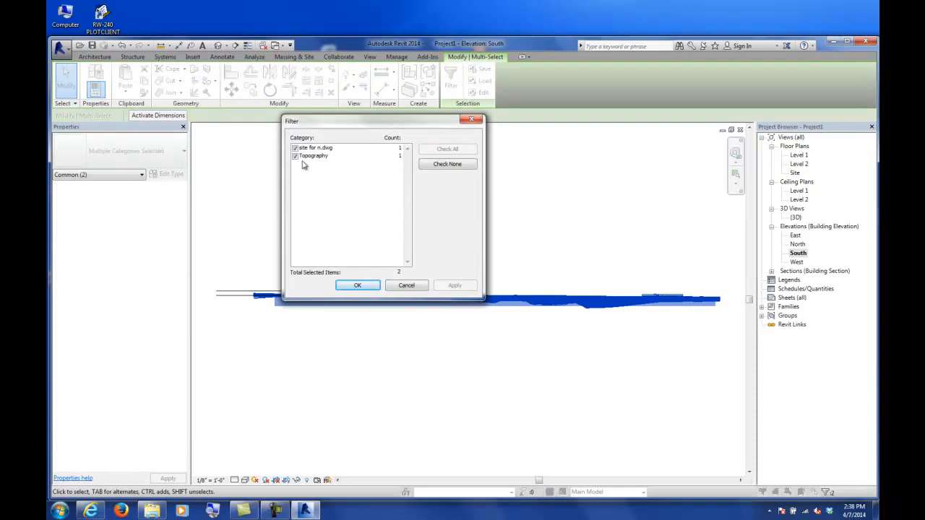
left_click(357, 285)
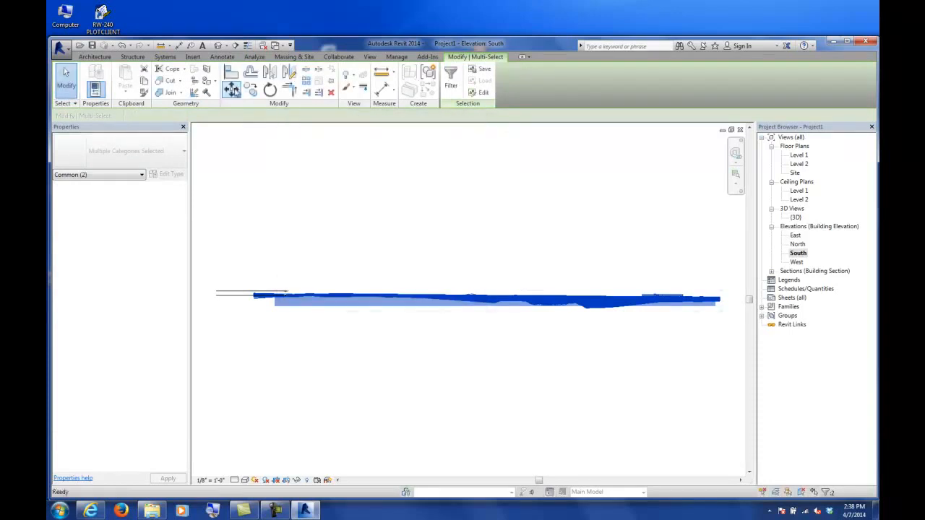
left_click(232, 88)
left_click(333, 182)
type("1'9")
key("Return")
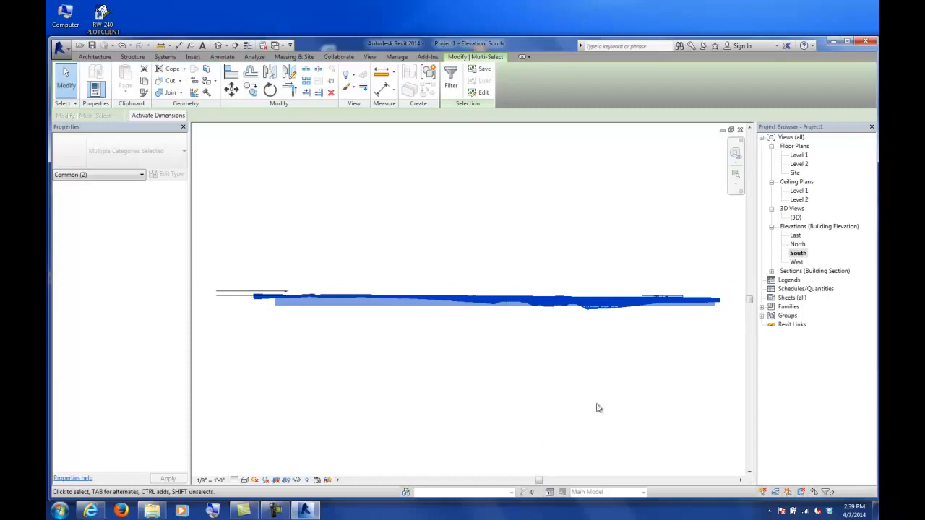
left_click(606, 244)
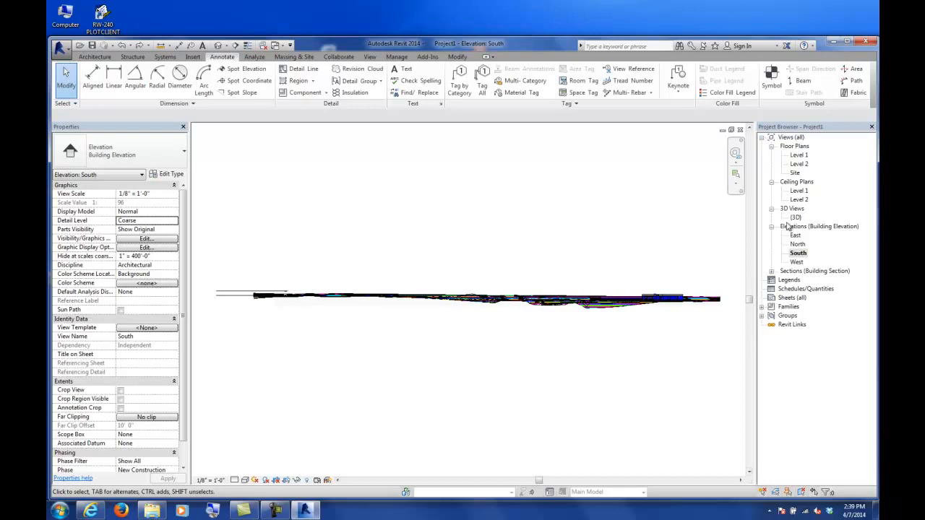
Examine the moved toposurface and imported contours together in the default 3D view
double_click(793, 217)
middle_click_drag(470, 296, 488, 364, "shift")
scroll(591, 283, "up", 5)
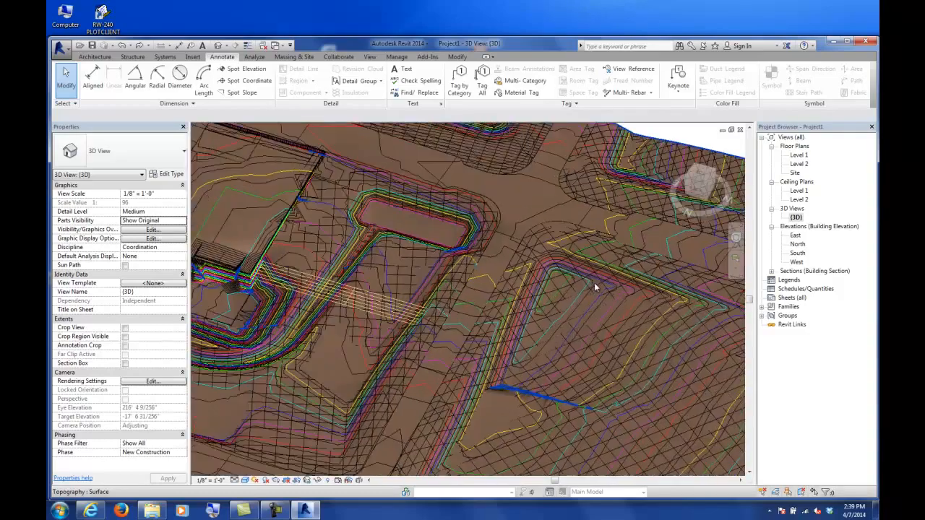
scroll(594, 283, "down", 3)
middle_click_drag(614, 292, 537, 234)
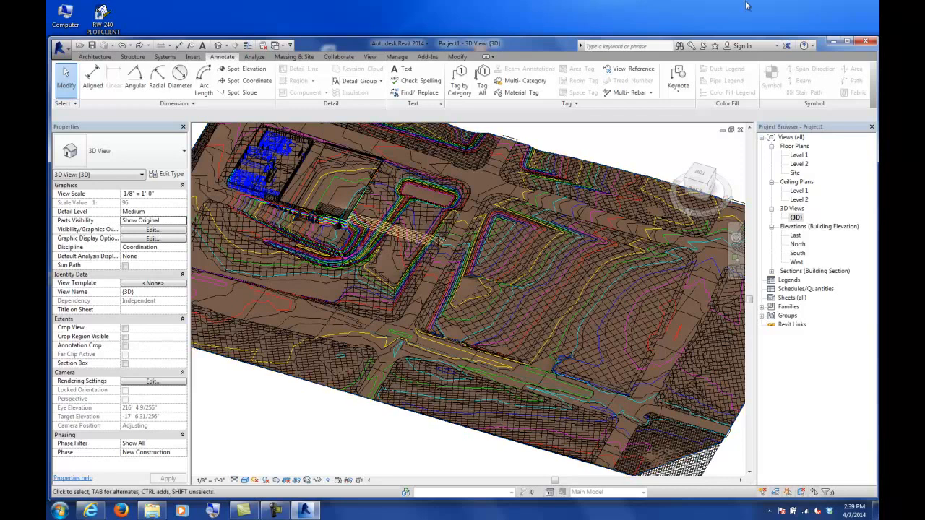
Return to the Site floor plan and bring the whole toposurface into view
double_click(797, 155)
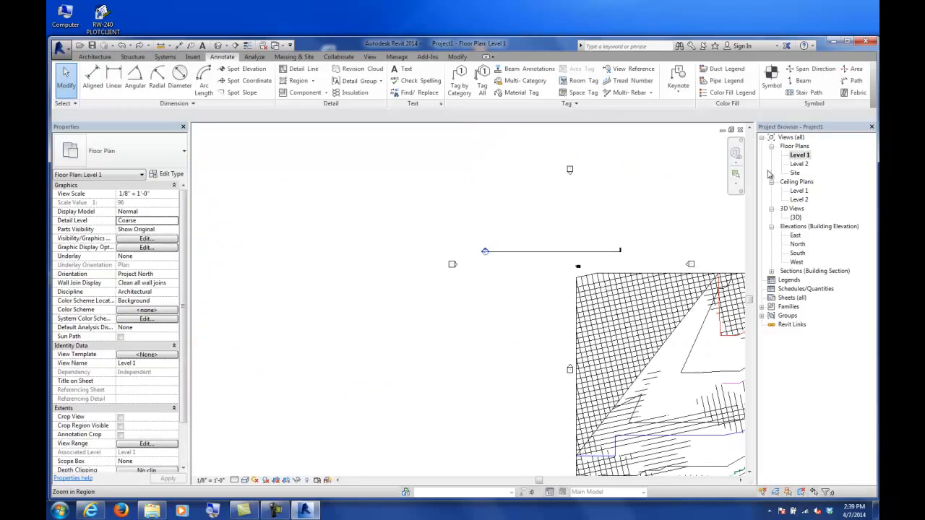
double_click(794, 173)
middle_click_drag(603, 296, 531, 244)
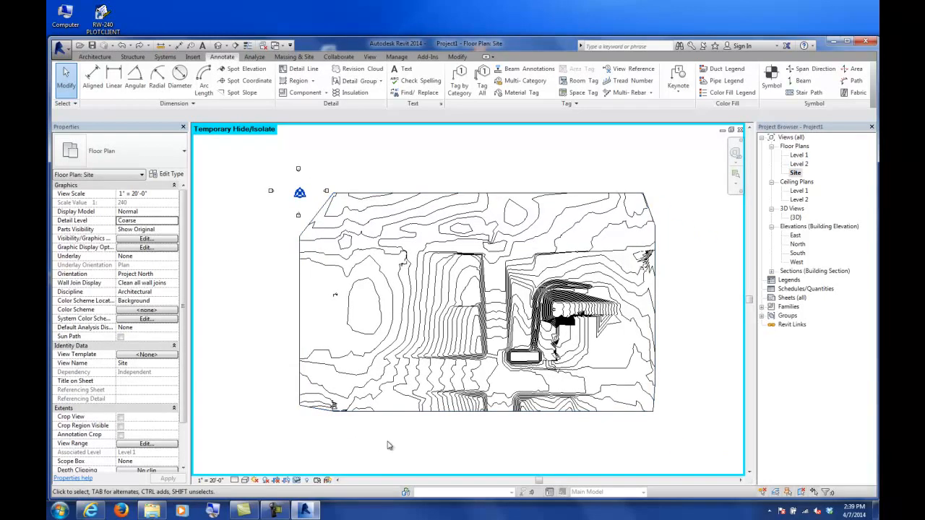
Restore the temporarily hidden site drawing in the Site plan and query one of its curb lines at the street intersection for its layer
left_click(297, 481)
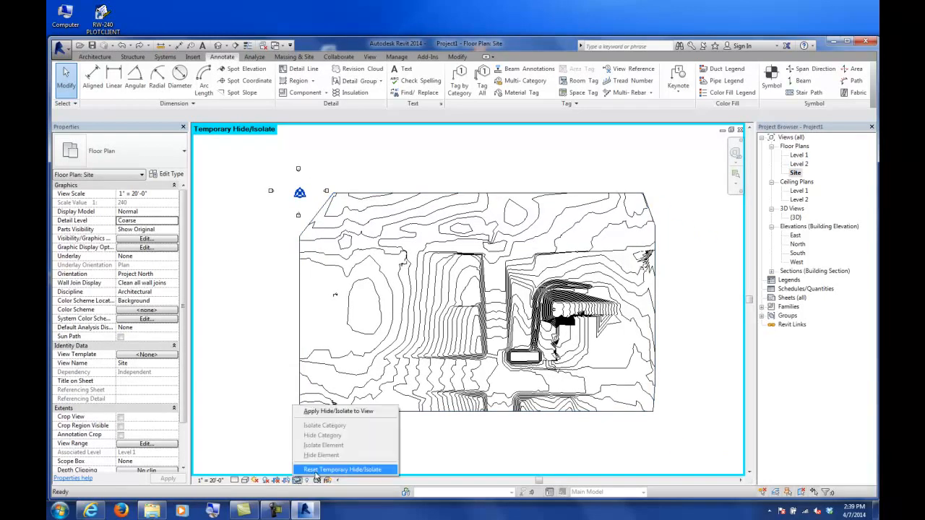
left_click(339, 468)
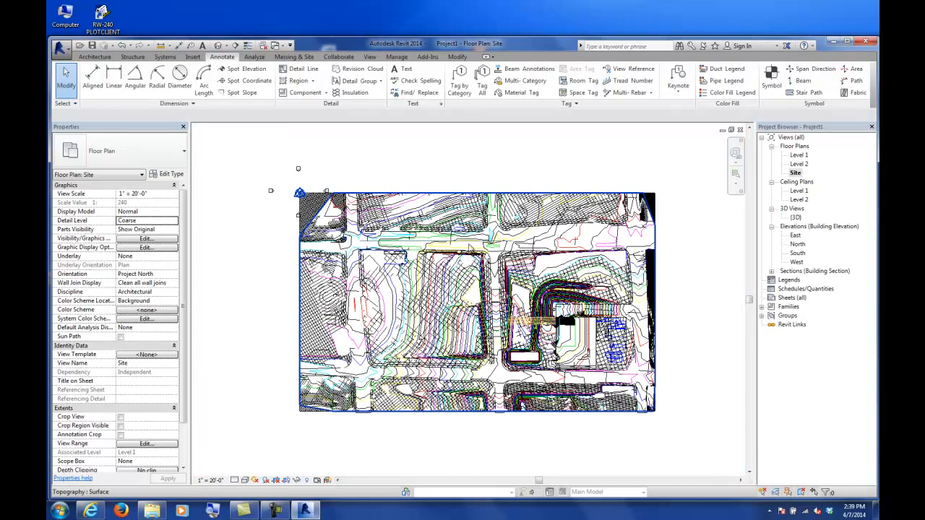
scroll(434, 243, "up", 5)
scroll(434, 249, "up", 3)
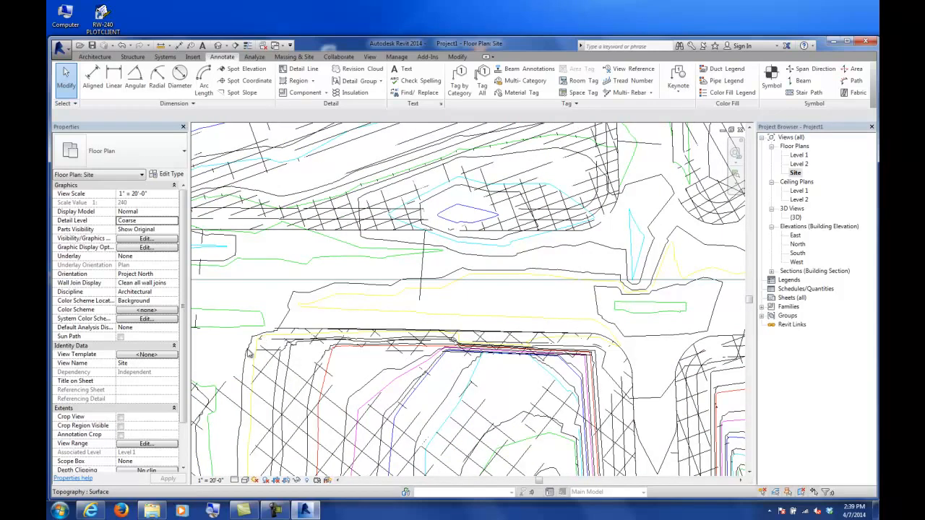
middle_click_drag(457, 370, 492, 240)
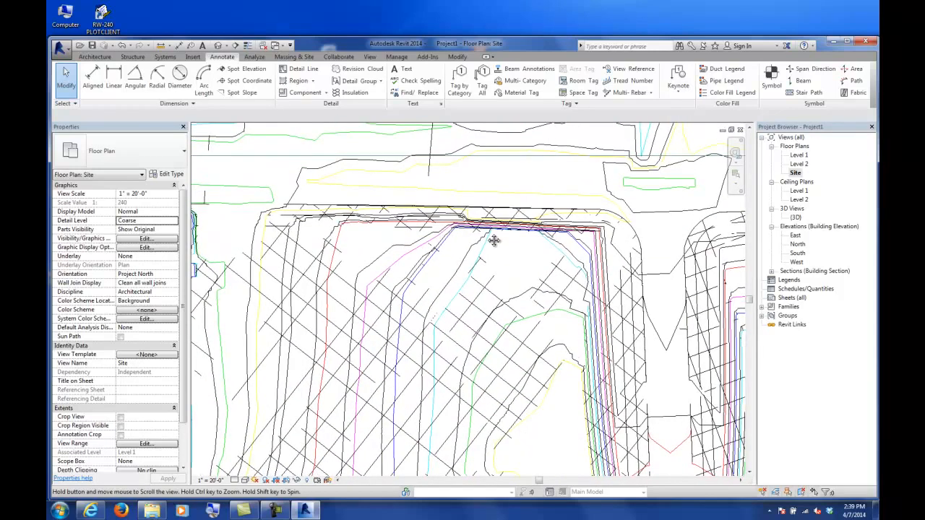
scroll(639, 238, "up", 3)
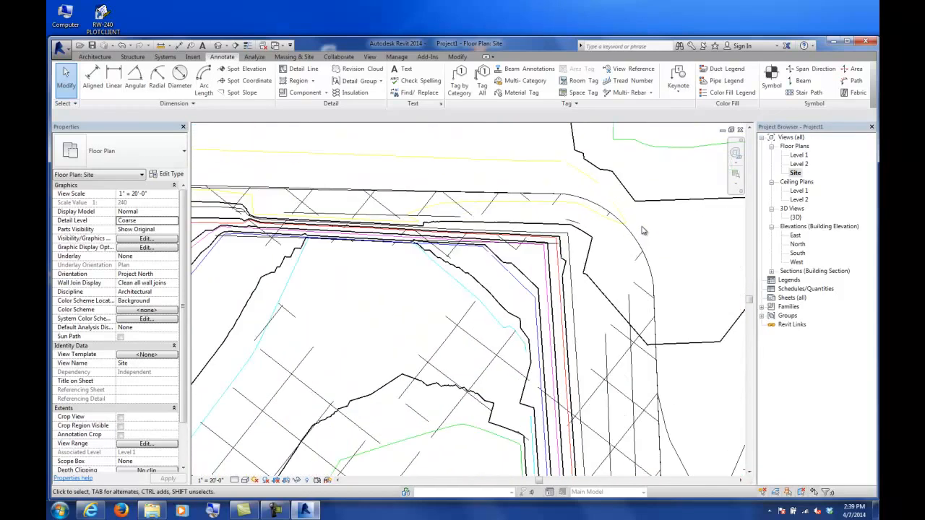
middle_click_drag(675, 294, 576, 269)
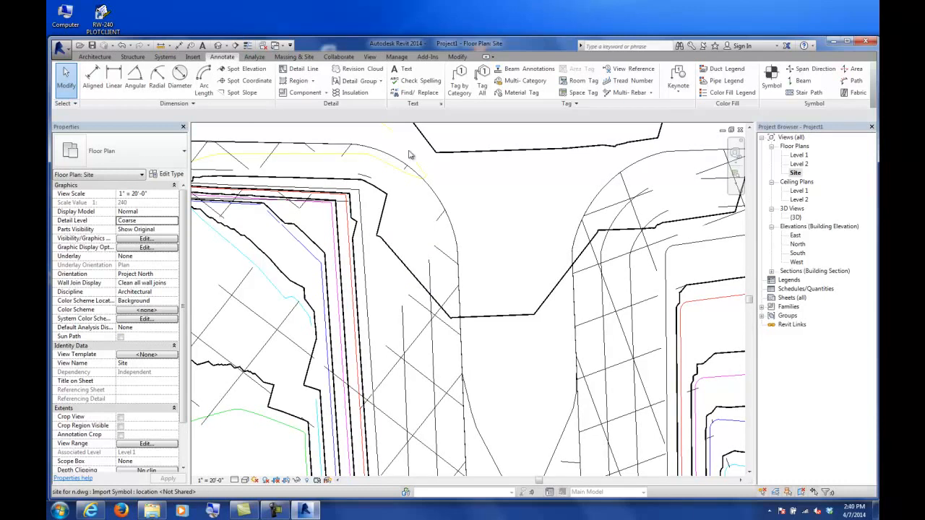
left_click(406, 326)
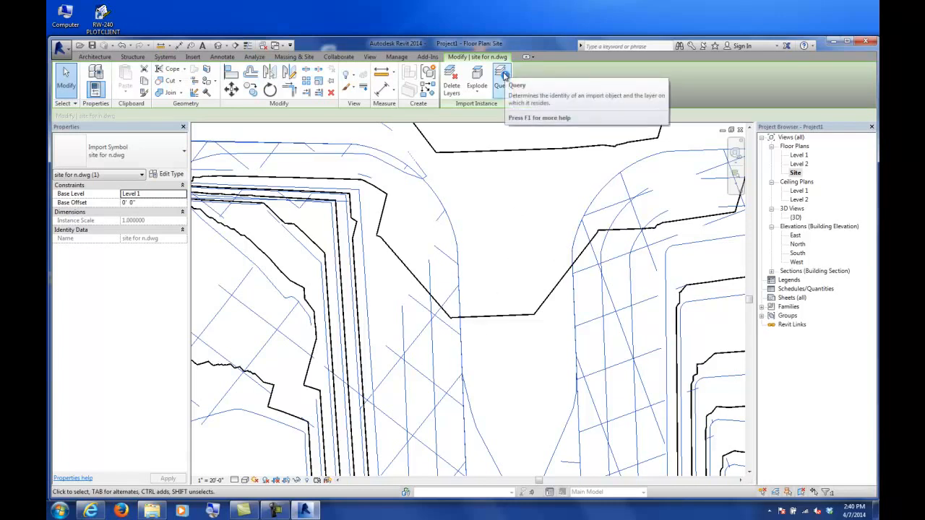
left_click(502, 75)
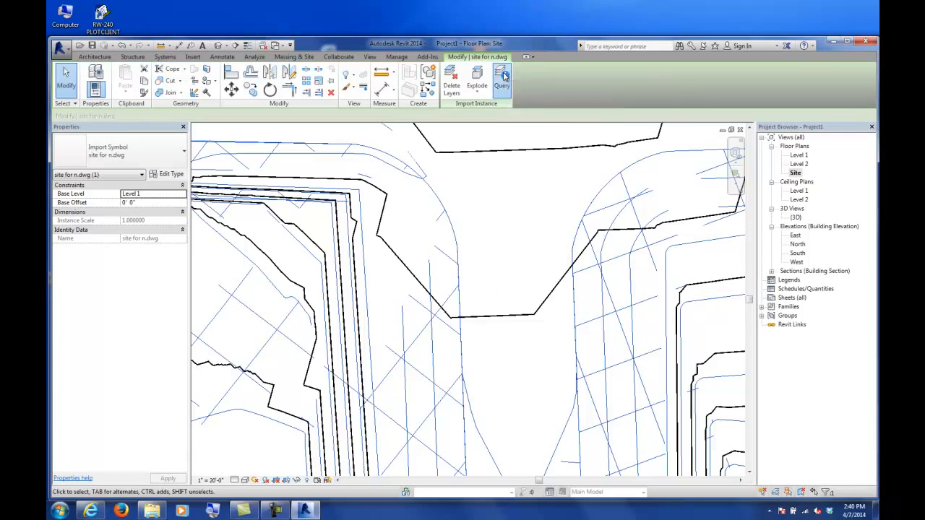
left_click(463, 352)
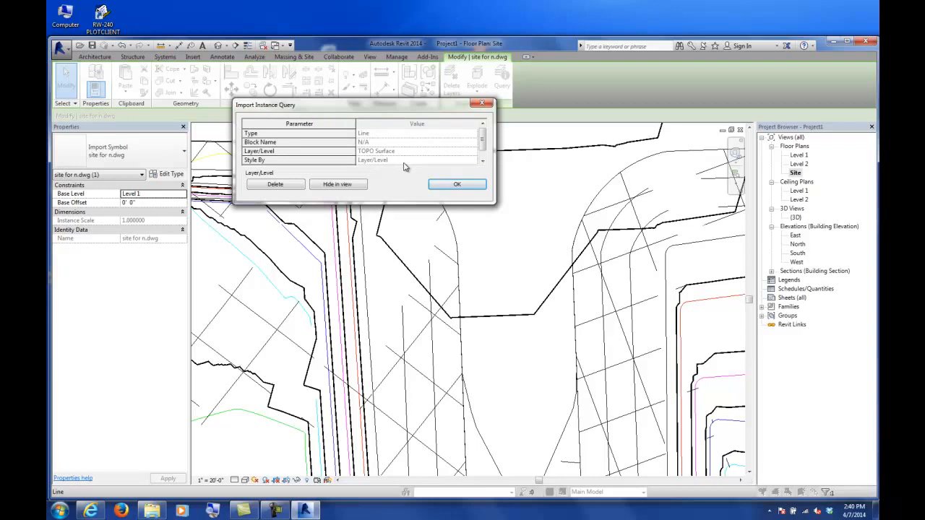
left_click(457, 186)
Temporarily hide the imported site drawing in the Site plan, leaving the toposurface shown
scroll(481, 287, "down", 6)
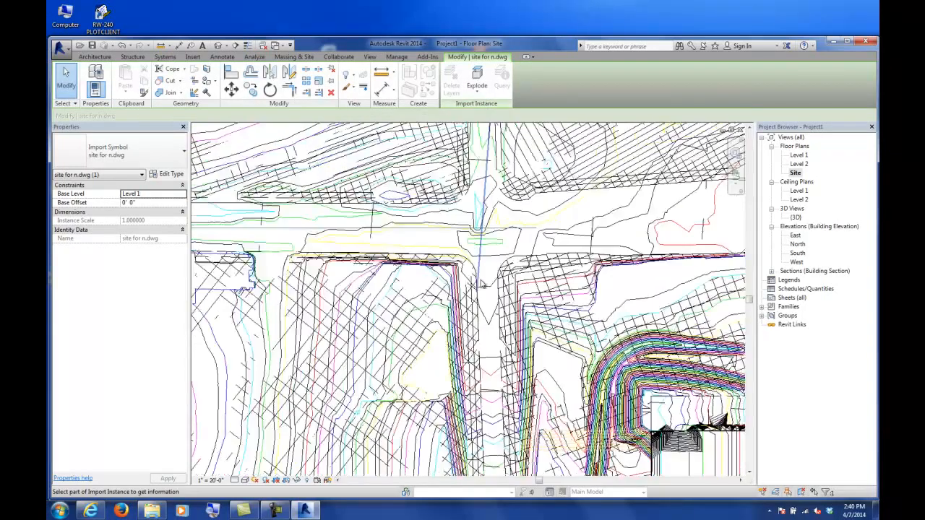
scroll(489, 230, "down", 5)
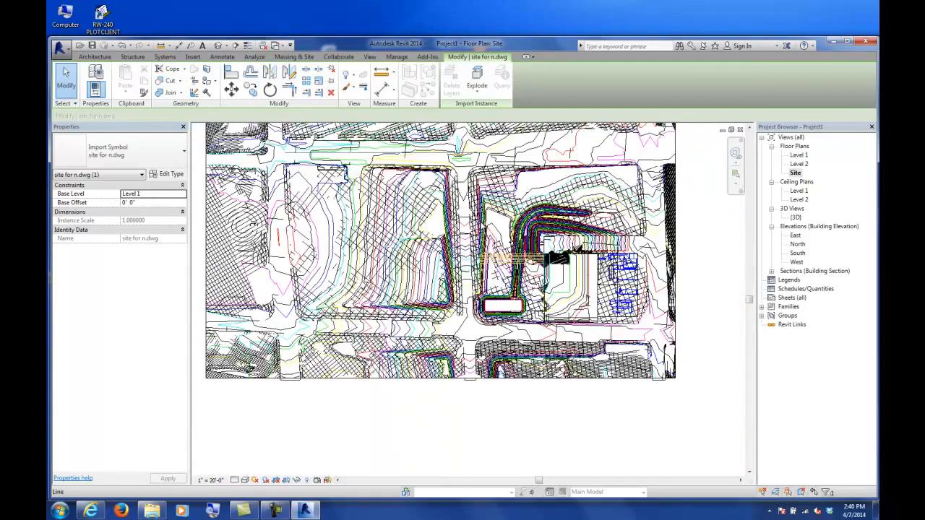
scroll(455, 299, "up", 4)
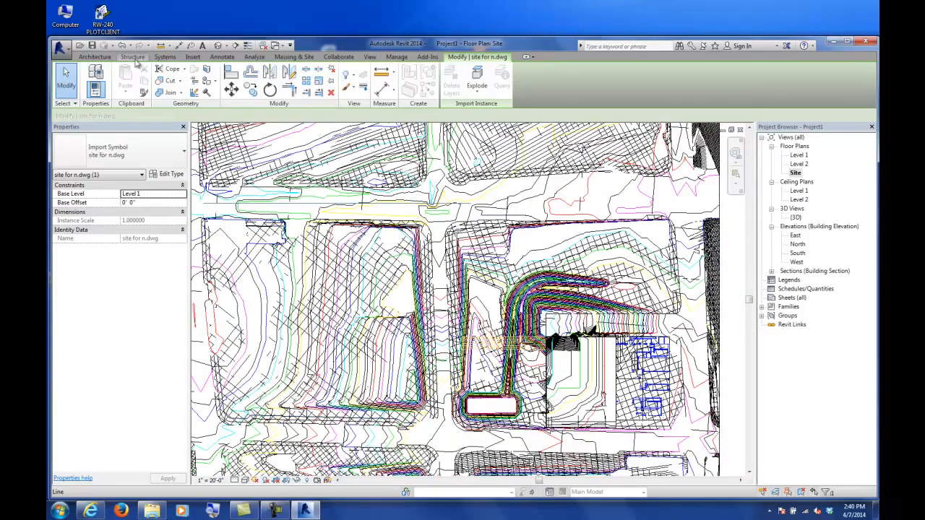
left_click(293, 57)
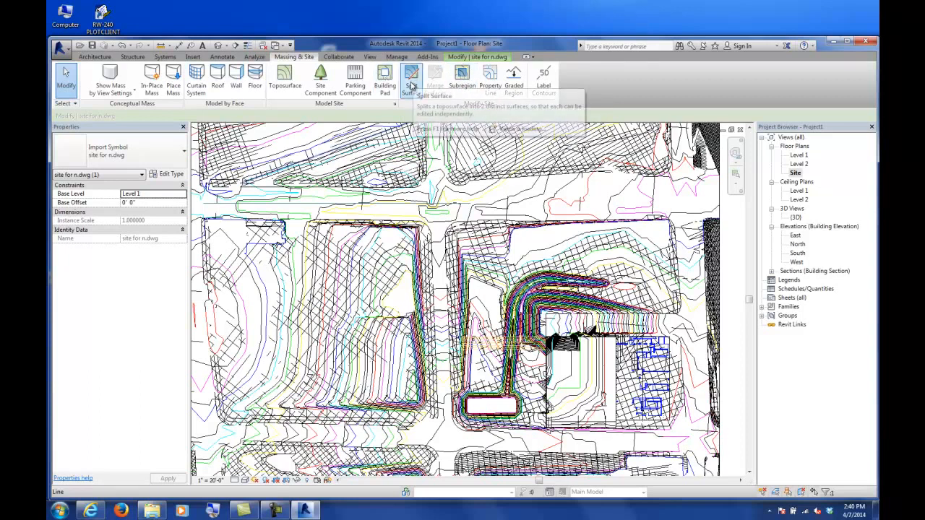
scroll(442, 227, "down", 3)
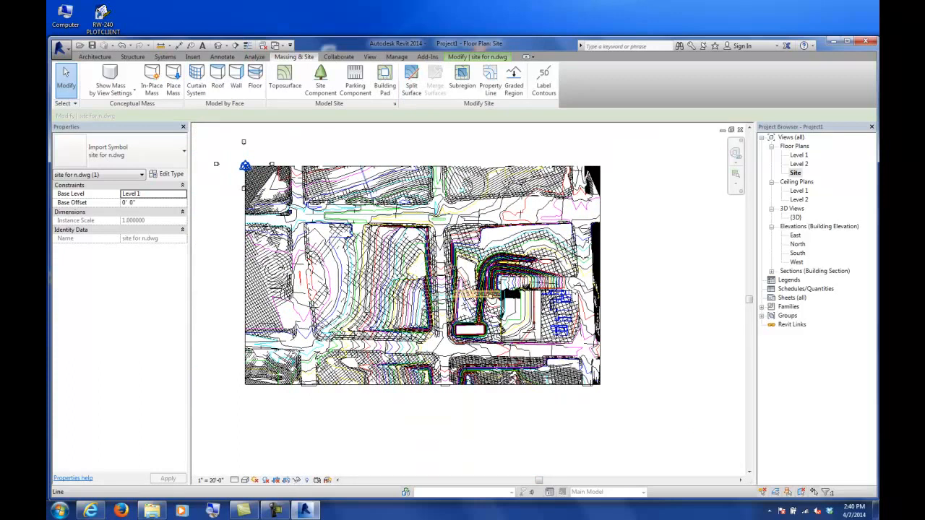
left_click(69, 85)
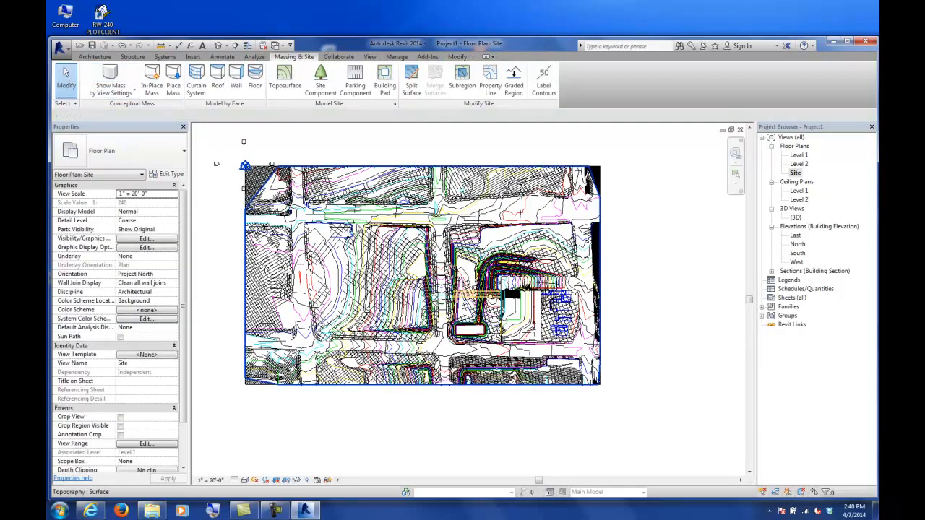
left_click(357, 225)
right_click(357, 225)
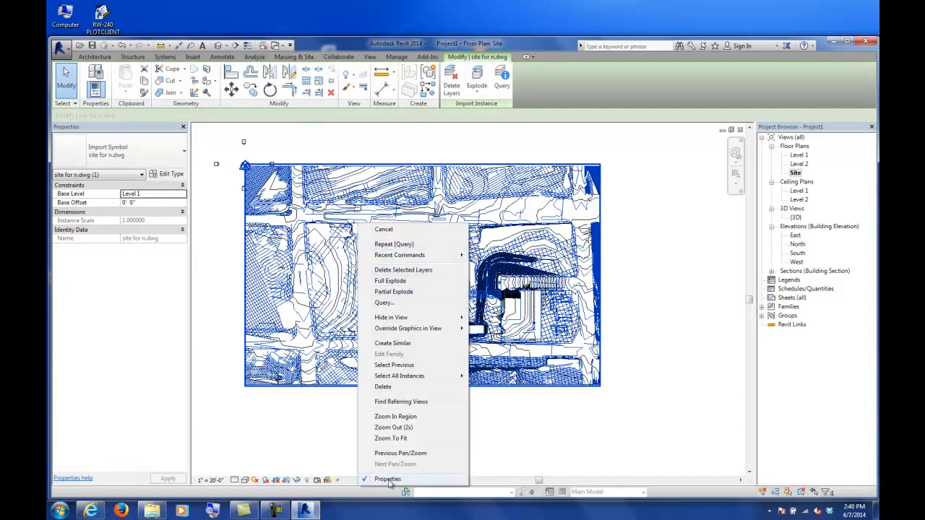
left_click(306, 479)
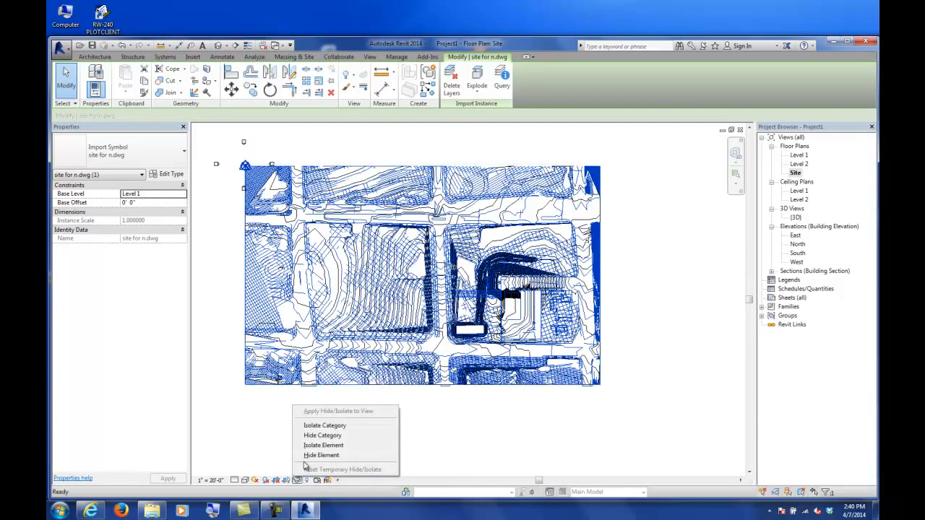
left_click(321, 454)
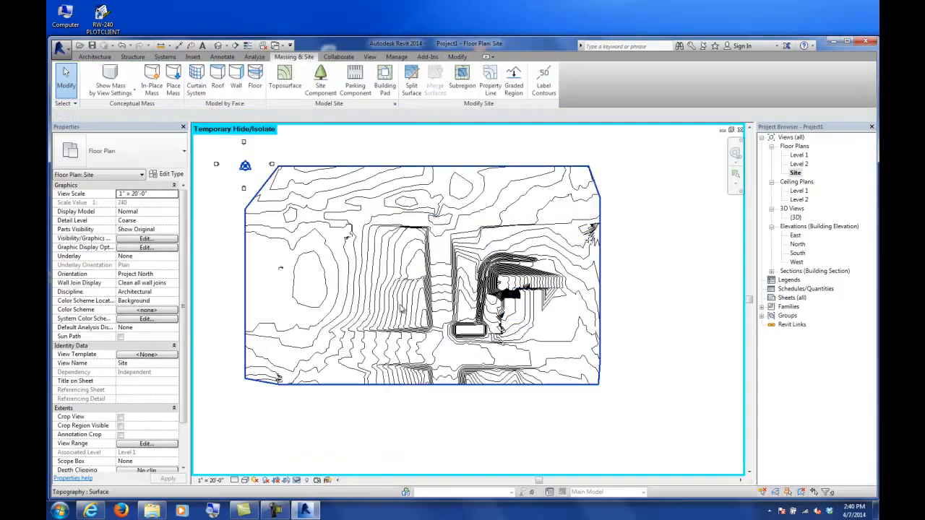
Split the toposurface in two along an open, bent line of three segments running from beyond its northern edge to beyond its southern edge
left_click(410, 75)
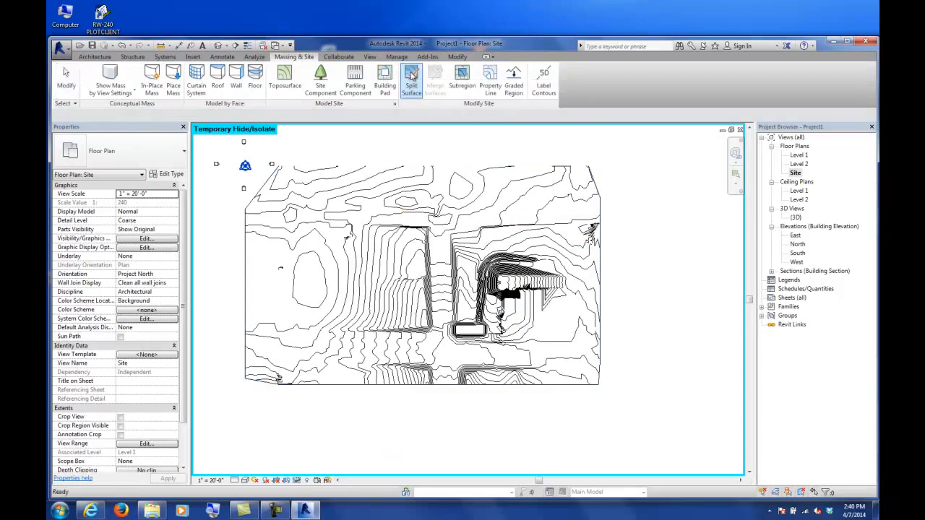
left_click(417, 170)
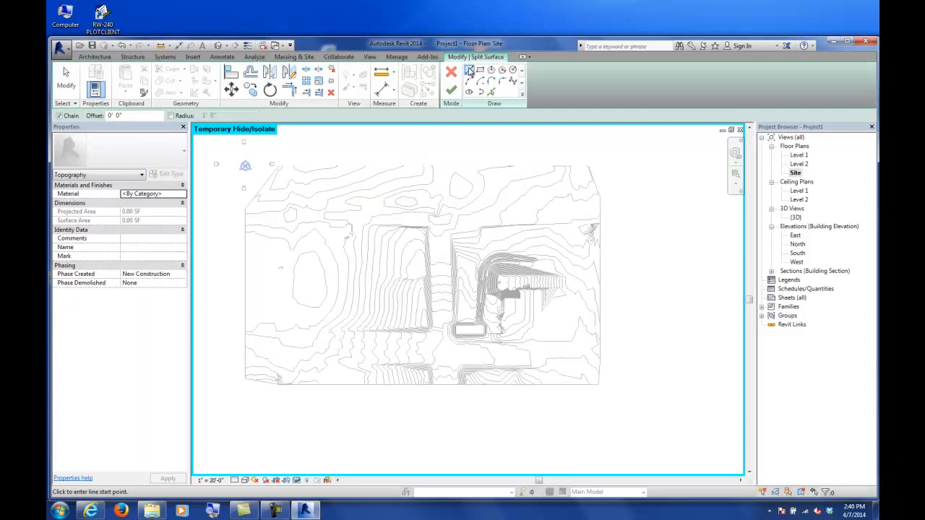
left_click(441, 152)
left_click(405, 276)
left_click(360, 290)
left_click(352, 416)
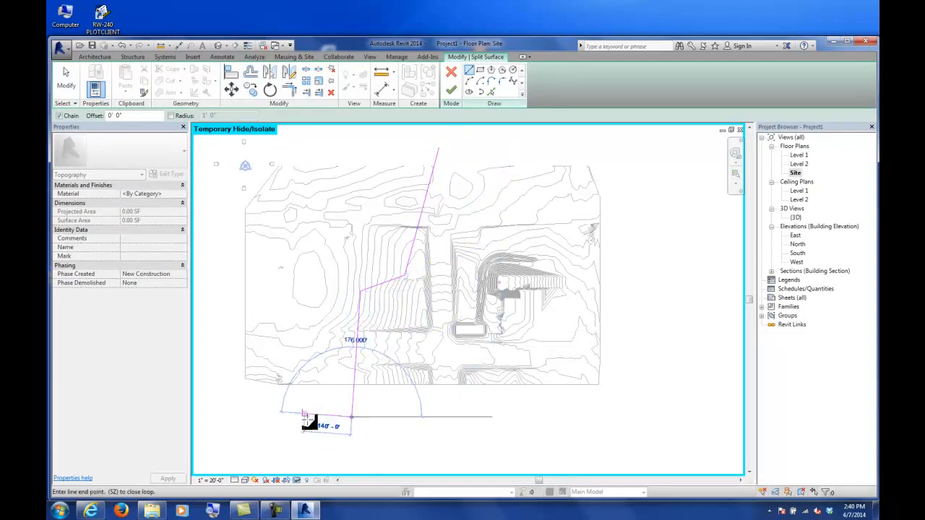
key("Escape")
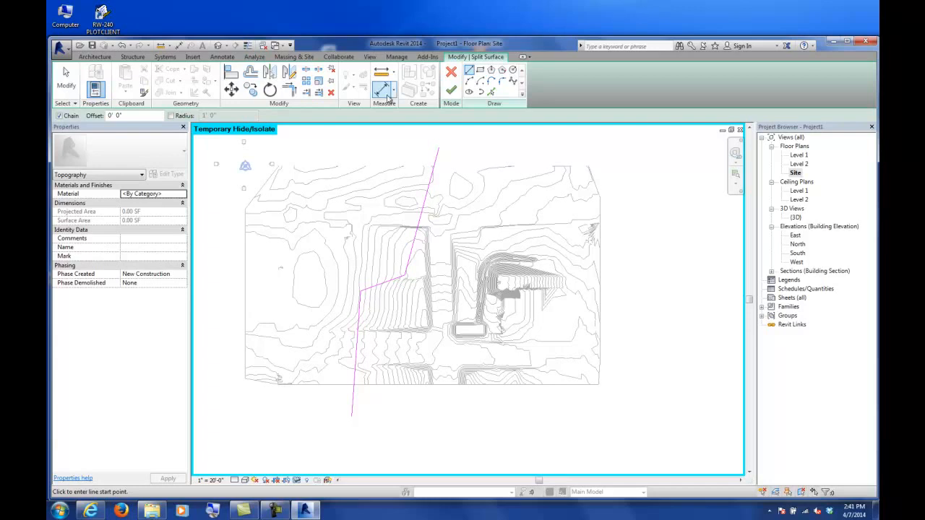
left_click(451, 94)
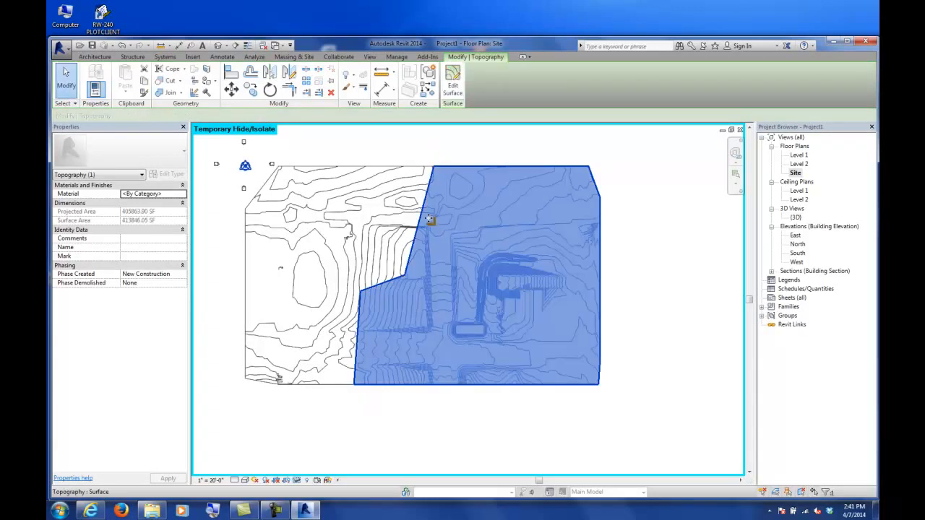
Undo the toposurface split, leave its sketch and restore the temporarily hidden site drawing
left_click(338, 172)
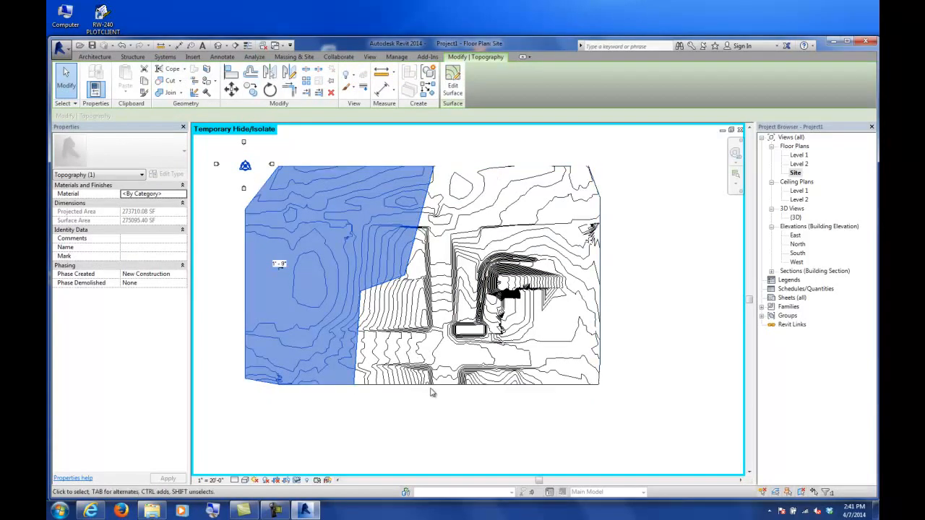
left_click(420, 420)
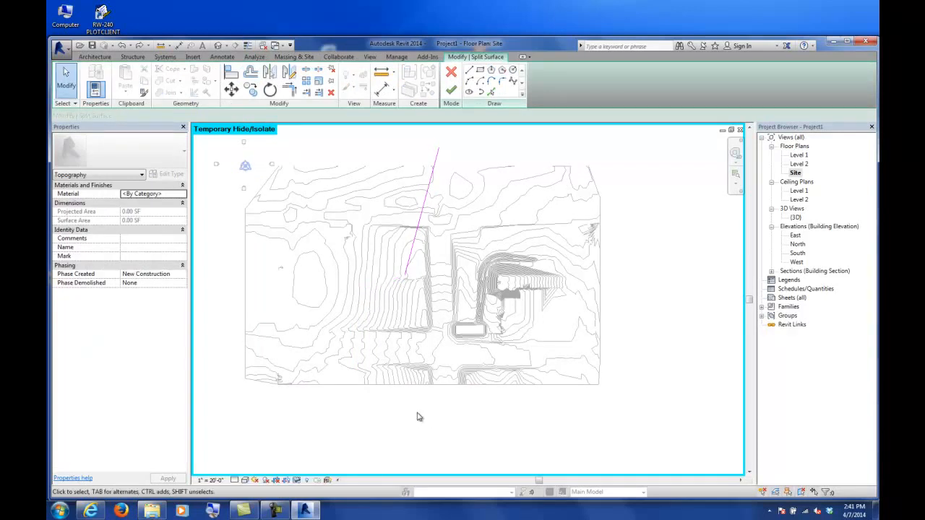
key("ctrl+z")
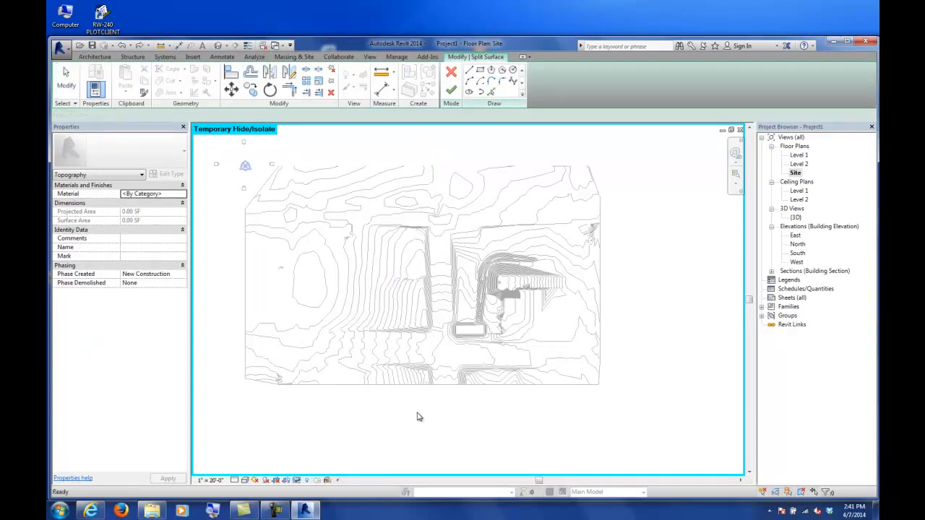
left_click(452, 91)
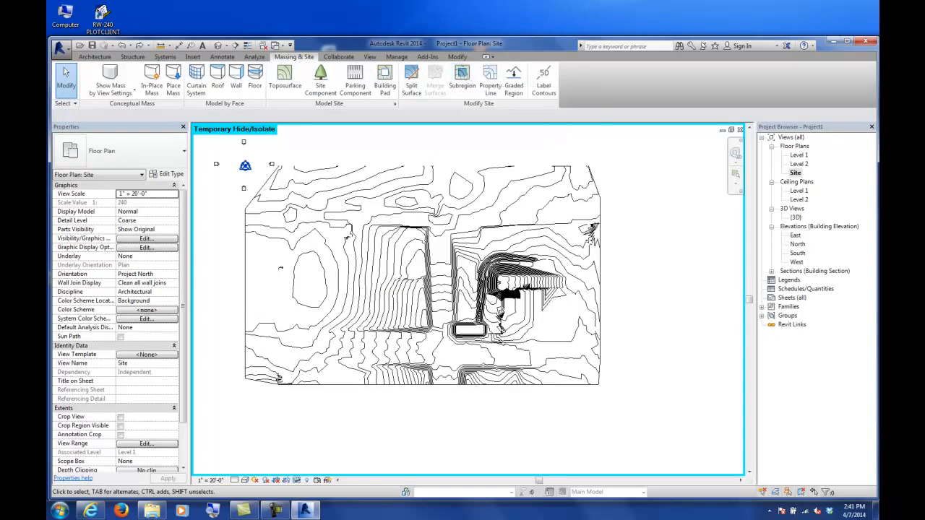
left_click(296, 480)
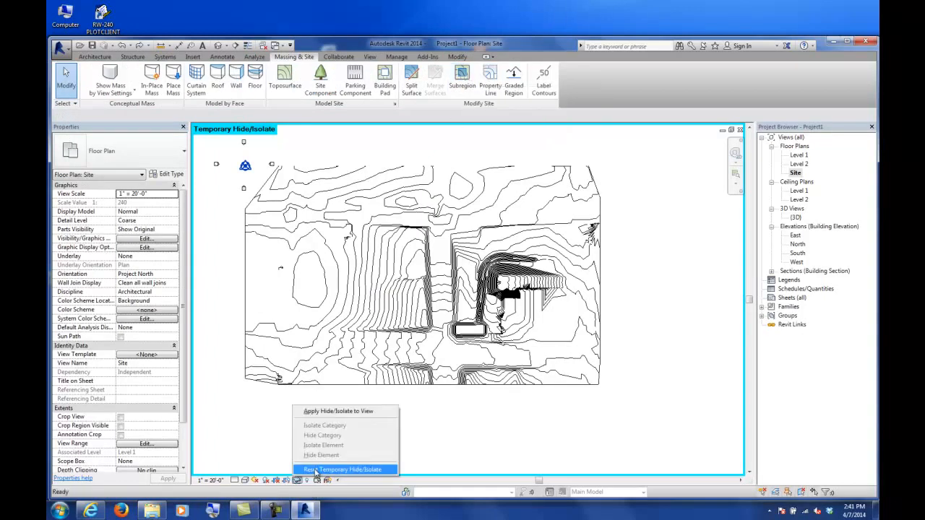
left_click(340, 469)
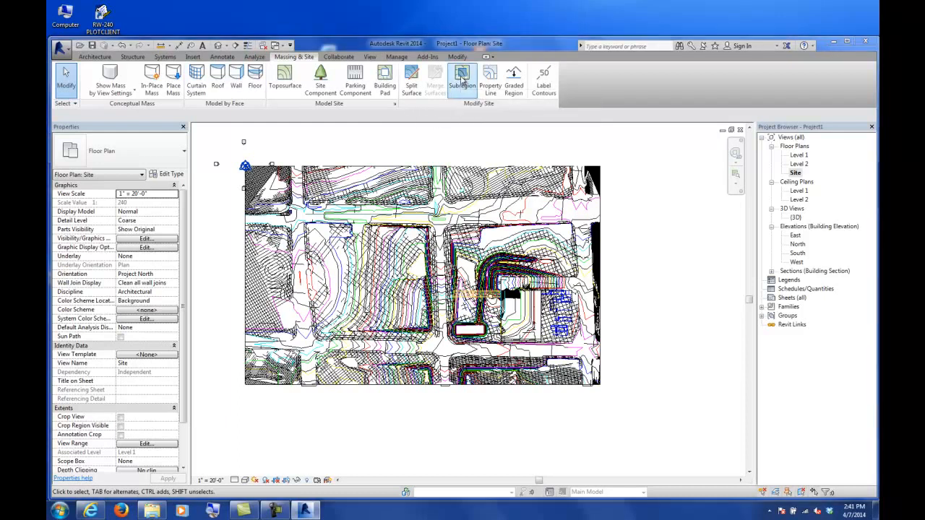
Start a subregion boundary by picking the east and north curb lines near the northeast corner of the eastern block
left_click(462, 81)
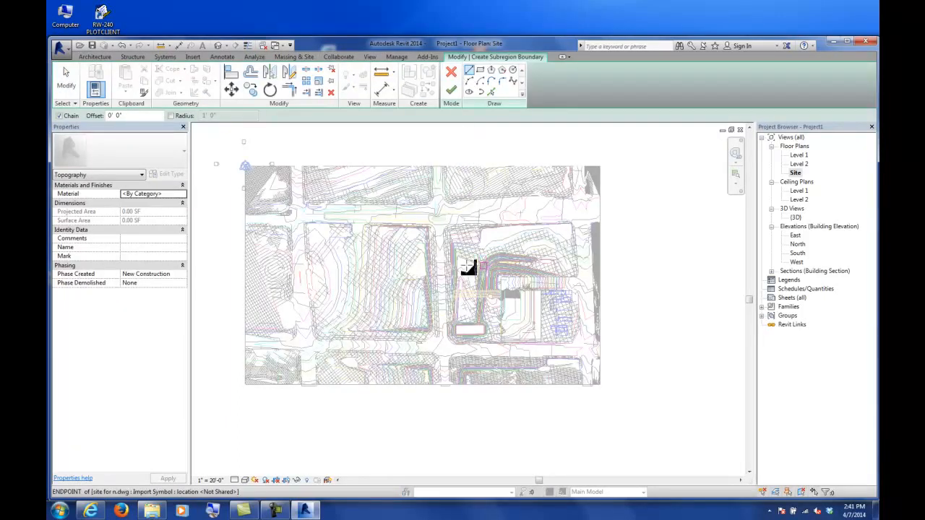
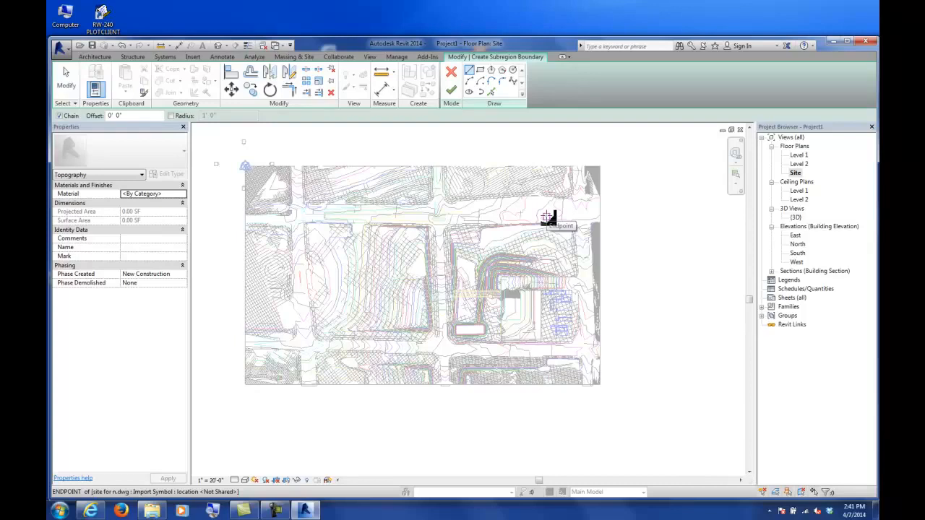
left_click(495, 93)
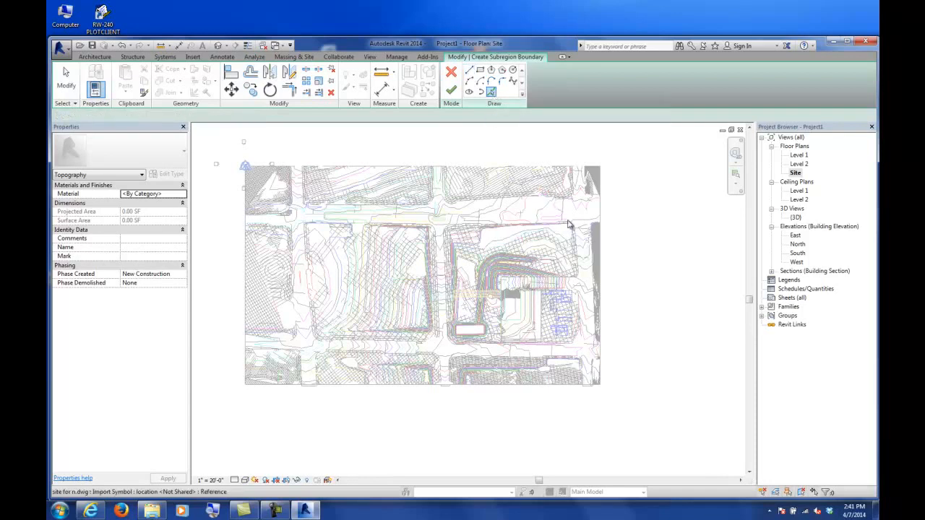
scroll(582, 233, "up", 5)
scroll(582, 232, "up", 1)
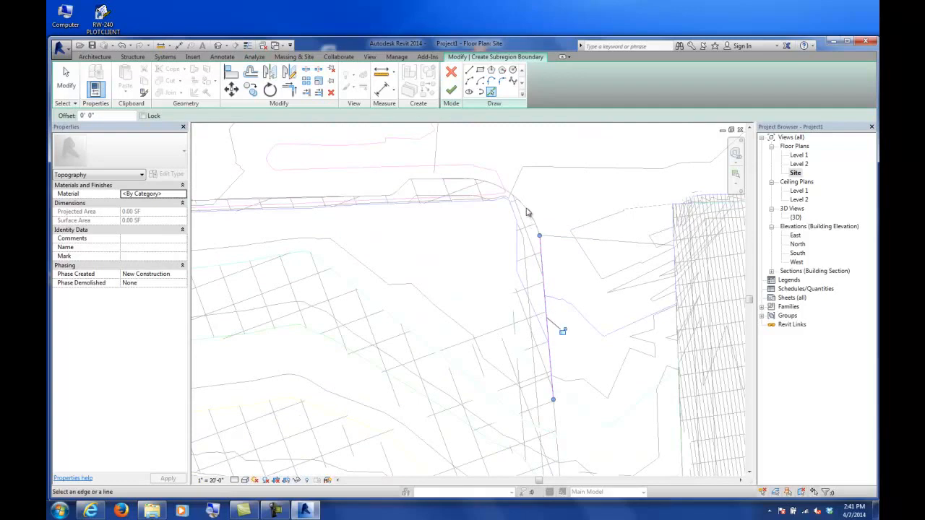
scroll(516, 208, "up", 2)
left_click(401, 161)
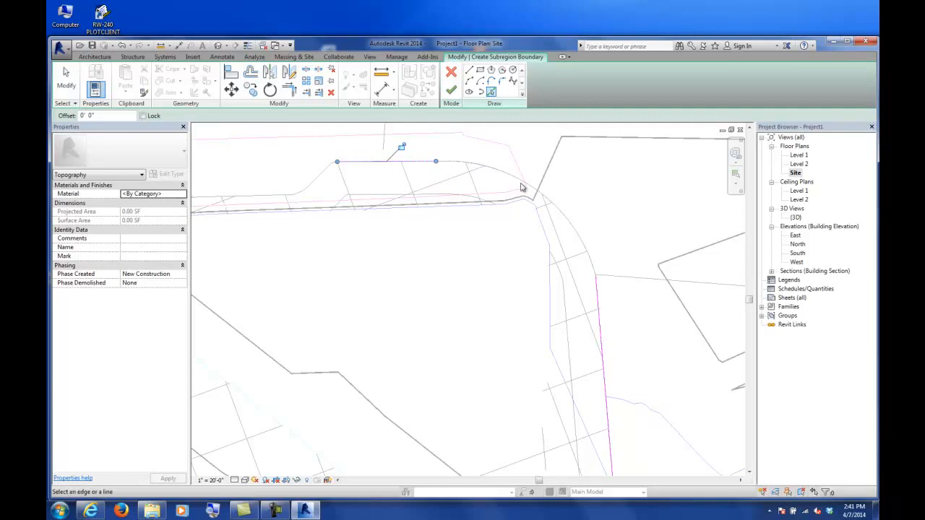
Connect the picked north and east curb lines with a corner arc of about 30 ft radius following the drawing
left_click(469, 81)
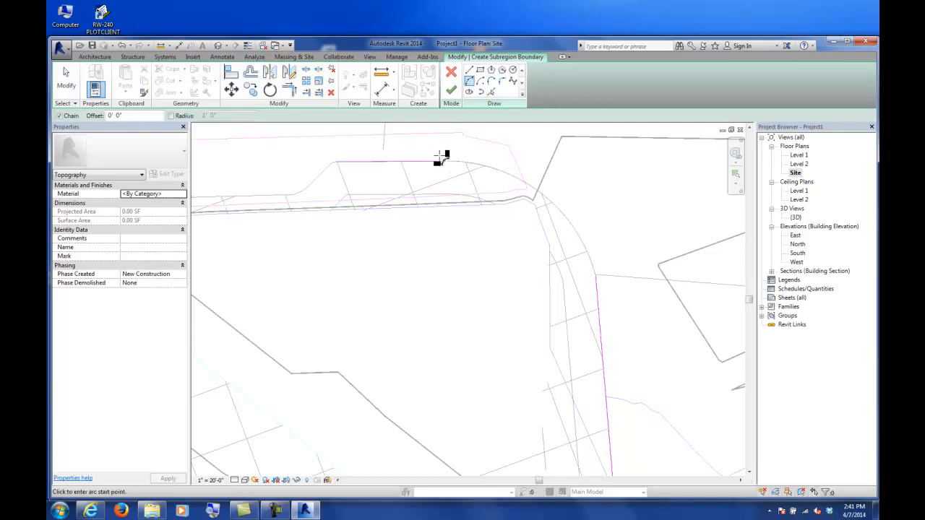
left_click(436, 162)
left_click(596, 274)
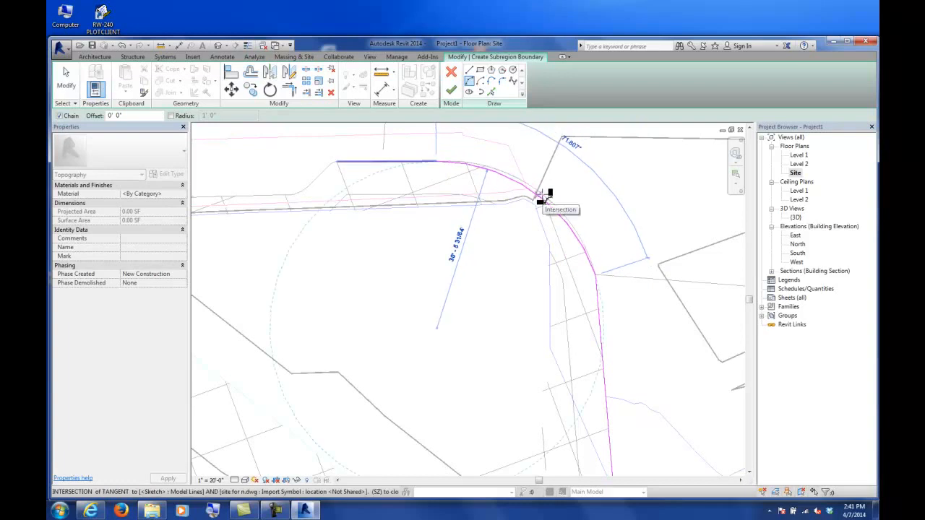
left_click(542, 197)
Pick the slanted curb segment and the long north curb line west of it, and trim the two to a corner
middle_click_drag(351, 190, 542, 190)
left_click(491, 91)
left_click(514, 177)
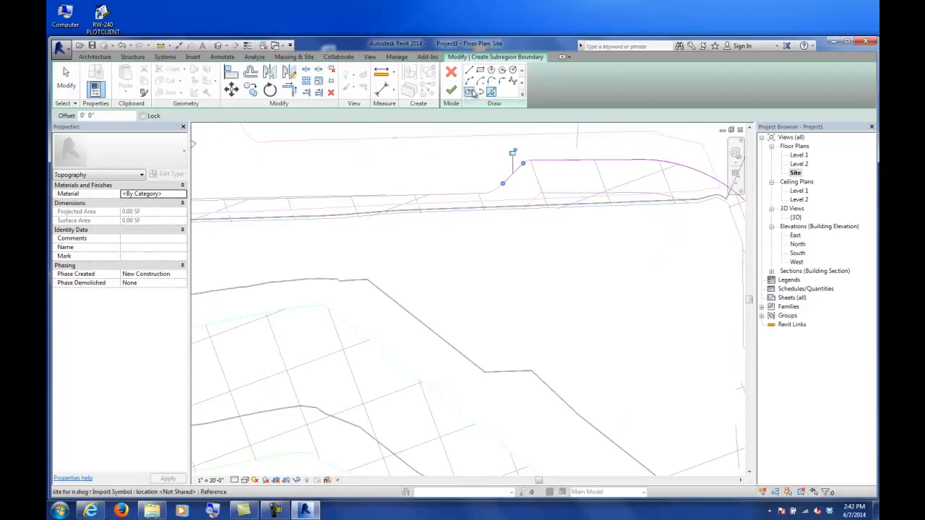
left_click(394, 194)
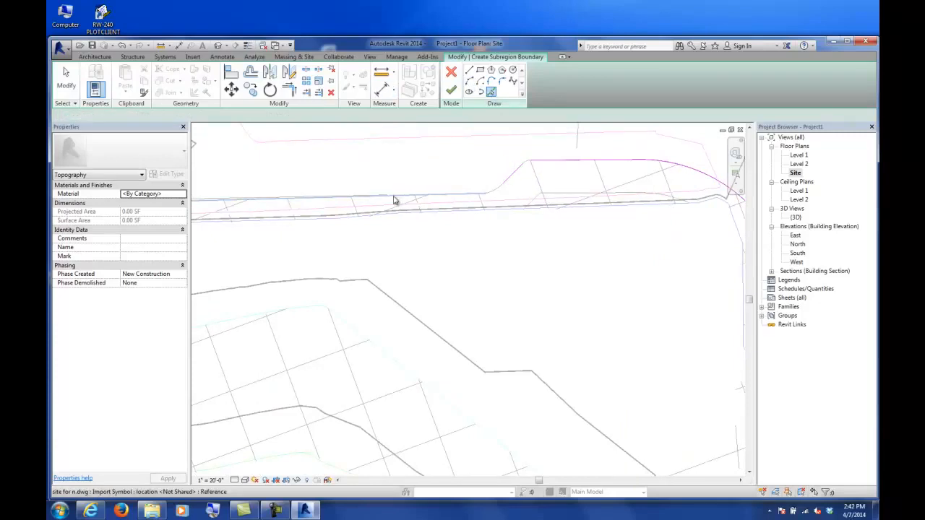
left_click(288, 88)
left_click(469, 194)
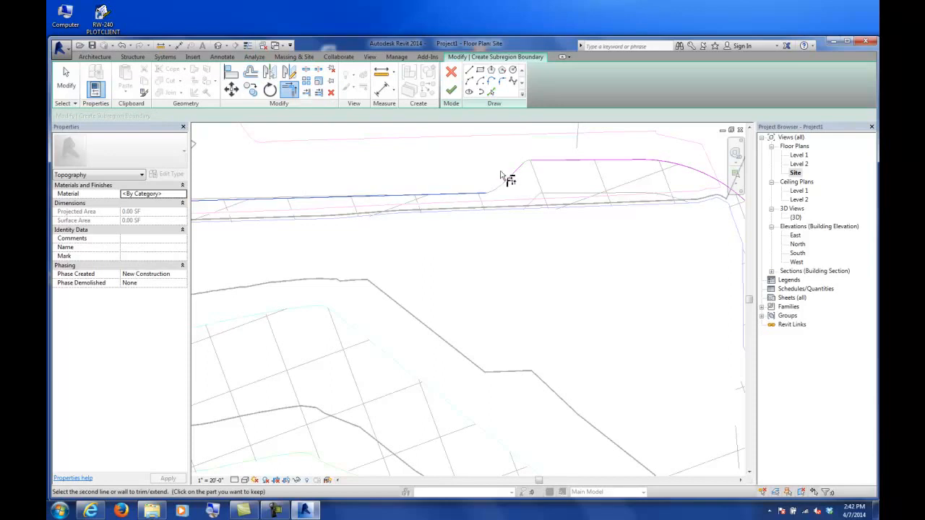
left_click(526, 181)
Sketch a line about 205 ft long along the eastern block's west curb and trim it to a corner with the north curb line
scroll(526, 182, "down", 4)
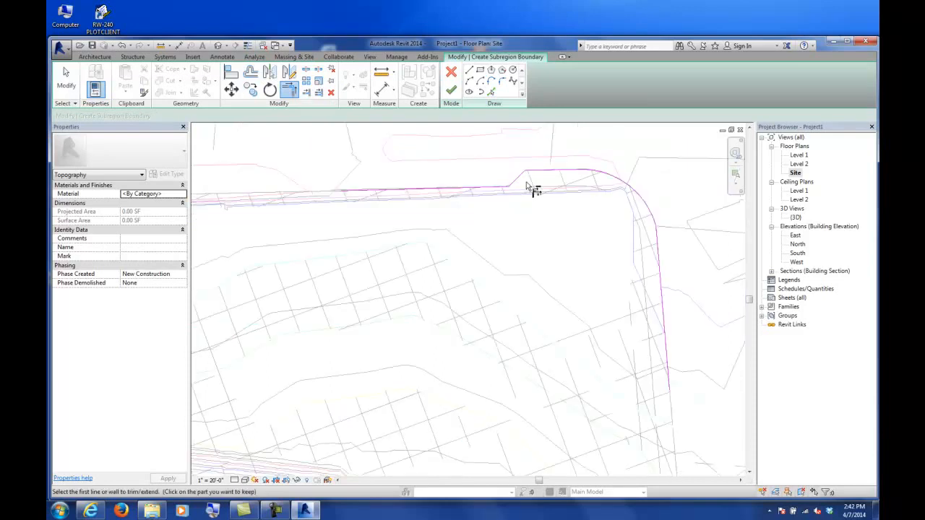
middle_click_drag(374, 200, 531, 193)
scroll(337, 180, "up", 5)
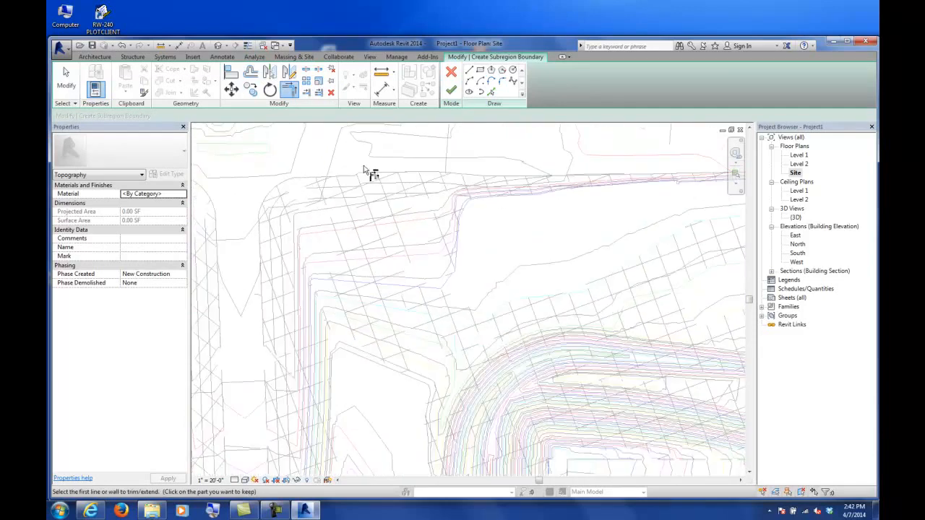
scroll(506, 186, "down", 5)
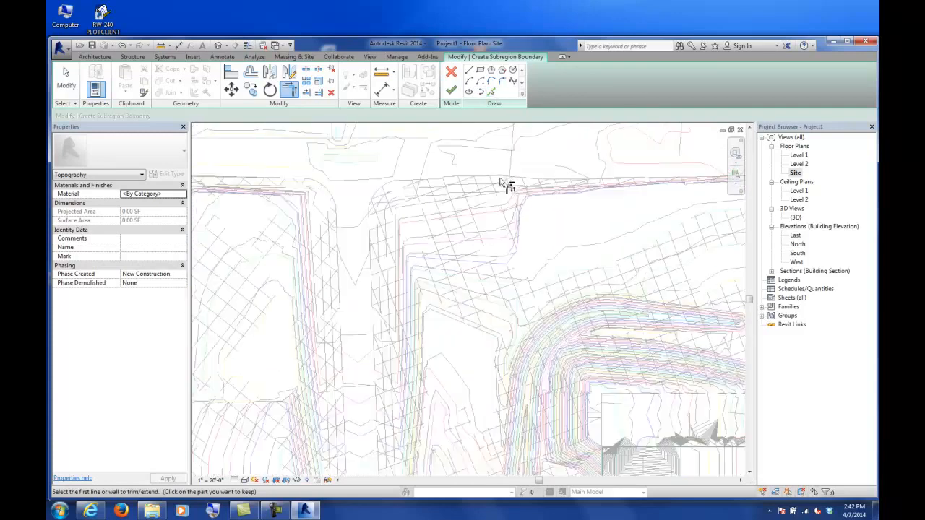
left_click(468, 82)
left_click(418, 442)
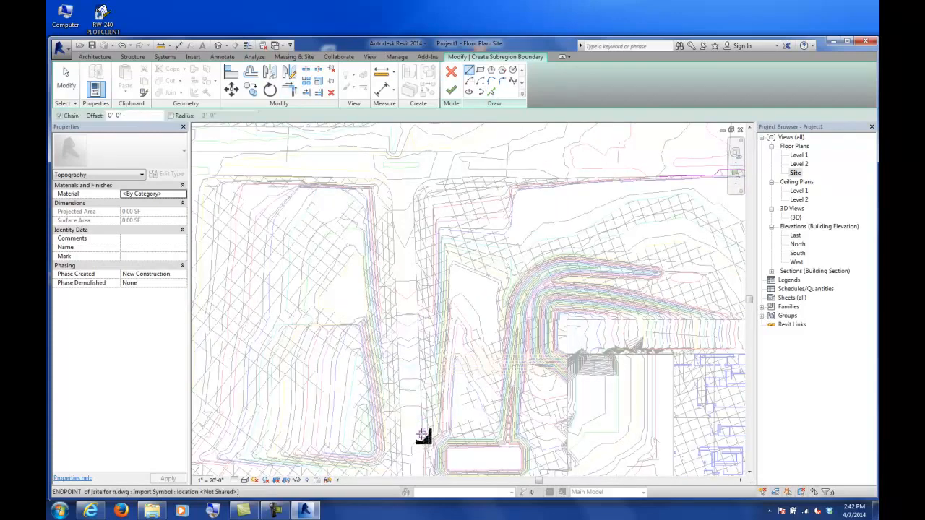
left_click(416, 258)
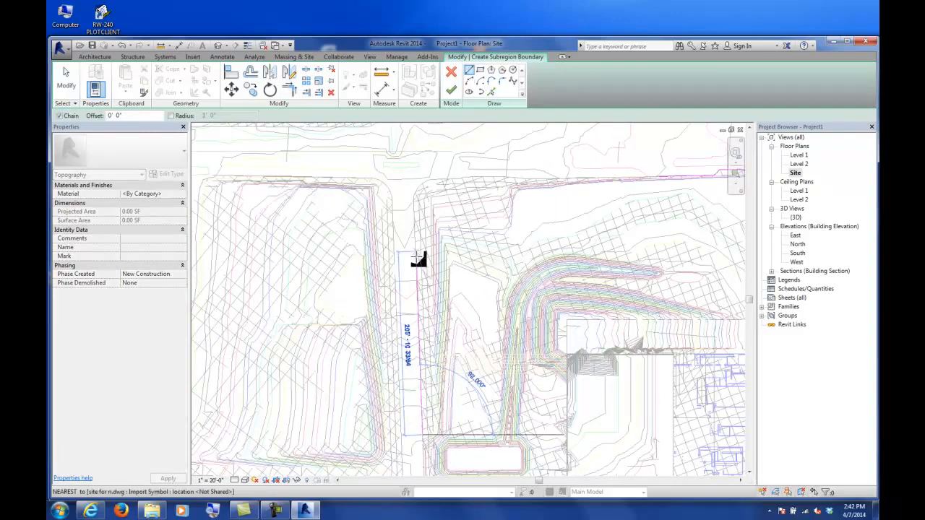
left_click(290, 91)
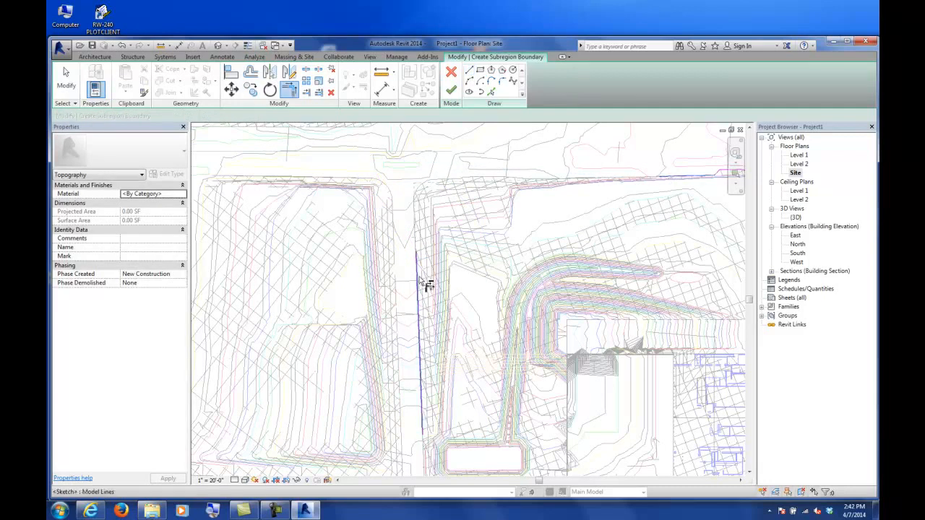
Sketch a line about 103 ft long along the block's south curb and trim it to the west and east lines, closing the loop
scroll(460, 245, "down", 4)
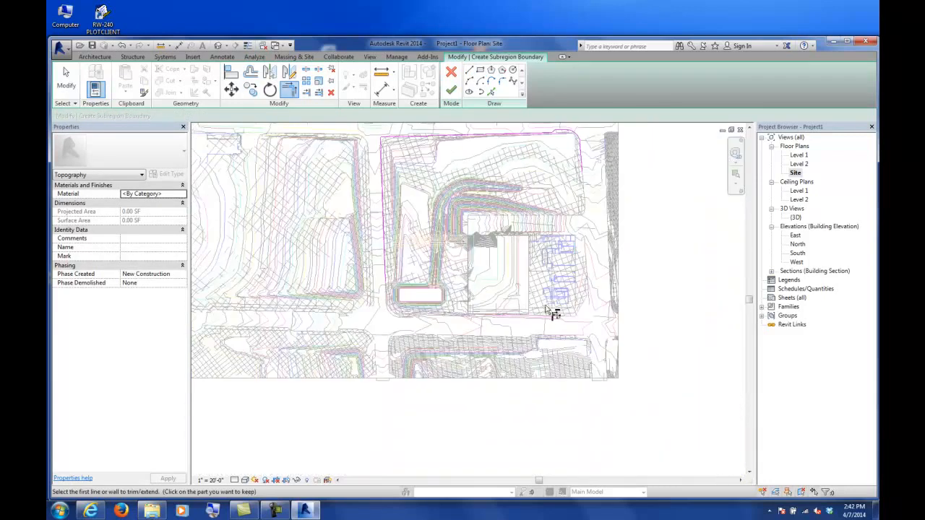
scroll(551, 312, "up", 5)
left_click(468, 72)
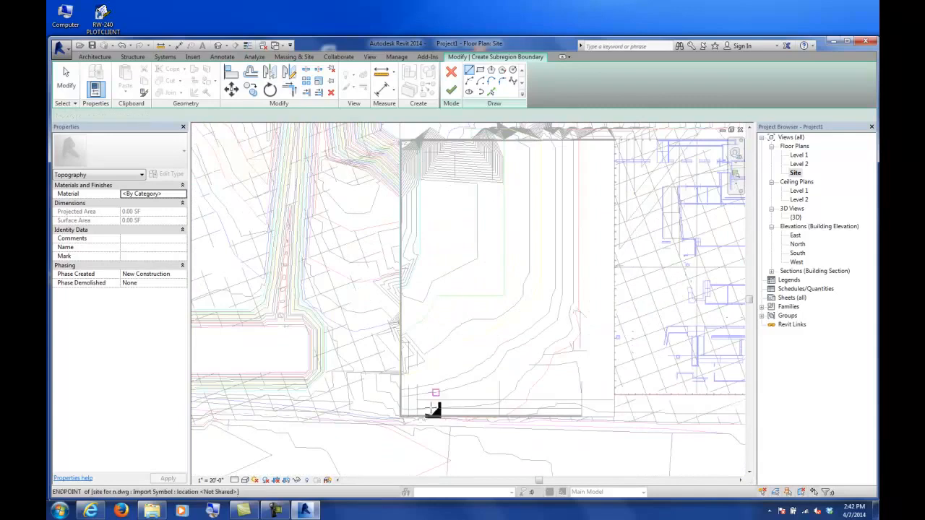
scroll(444, 434, "up", 2)
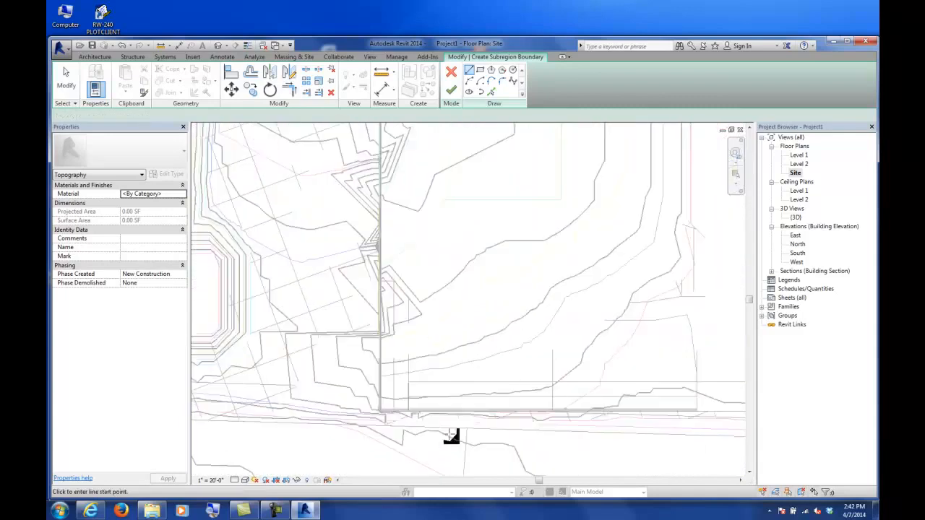
left_click(648, 432)
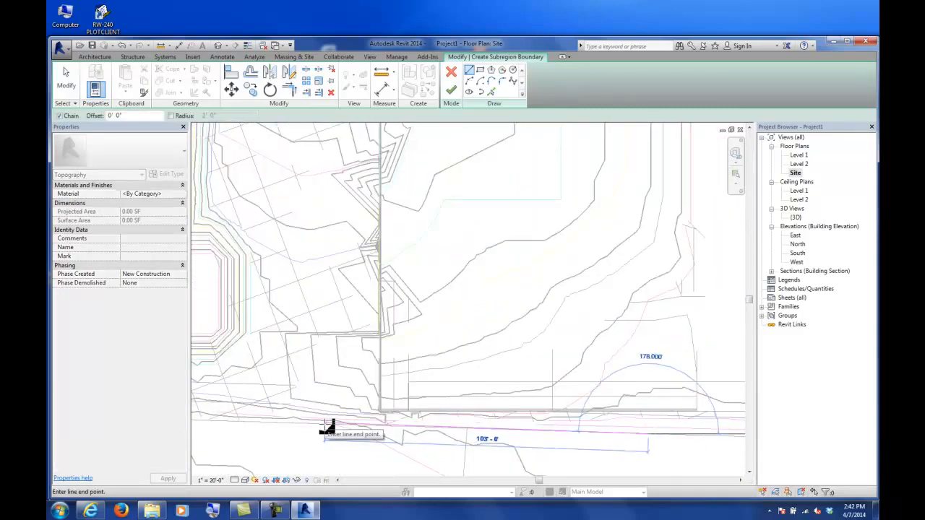
scroll(328, 428, "down", 5)
left_click(290, 92)
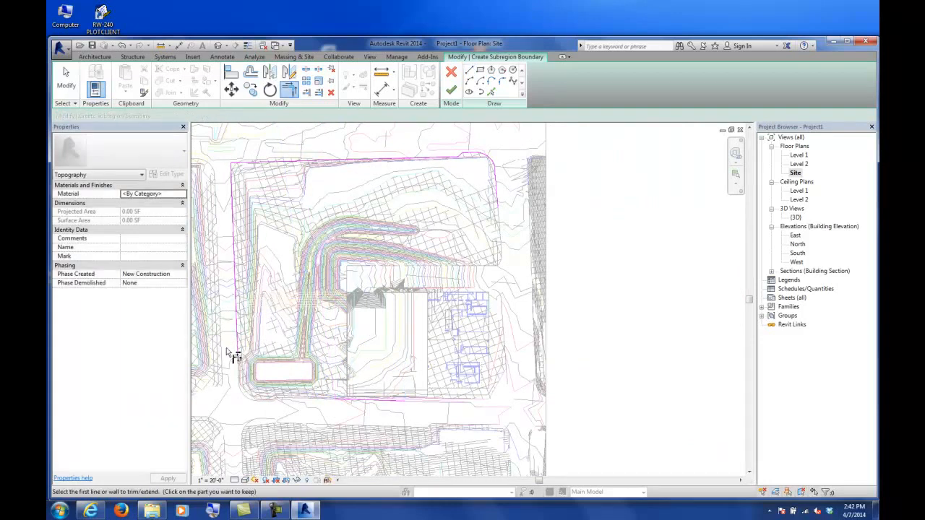
left_click(358, 399)
left_click(497, 201)
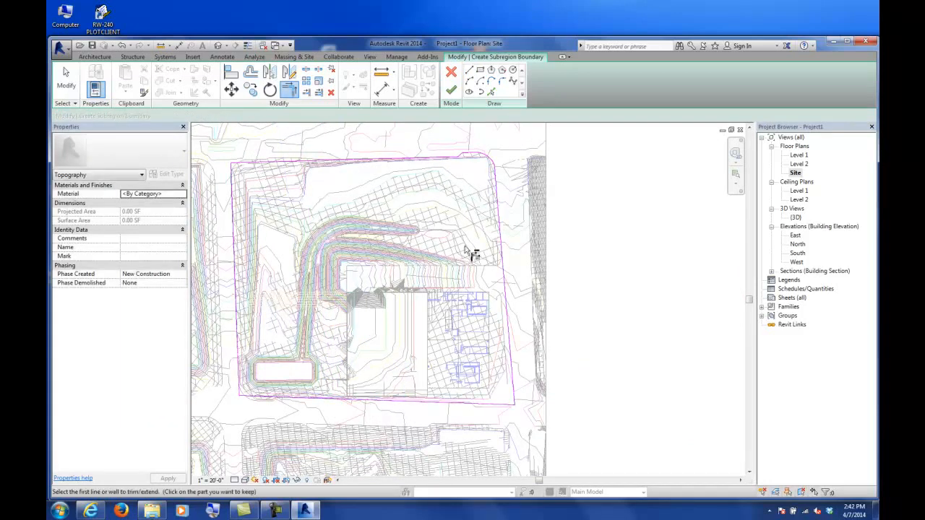
Add rectangular boundaries around the central block and the northeast block, the latter about 377 by 111 ft, and finish the subregion
scroll(481, 243, "down", 3)
middle_click_drag(382, 248, 504, 266)
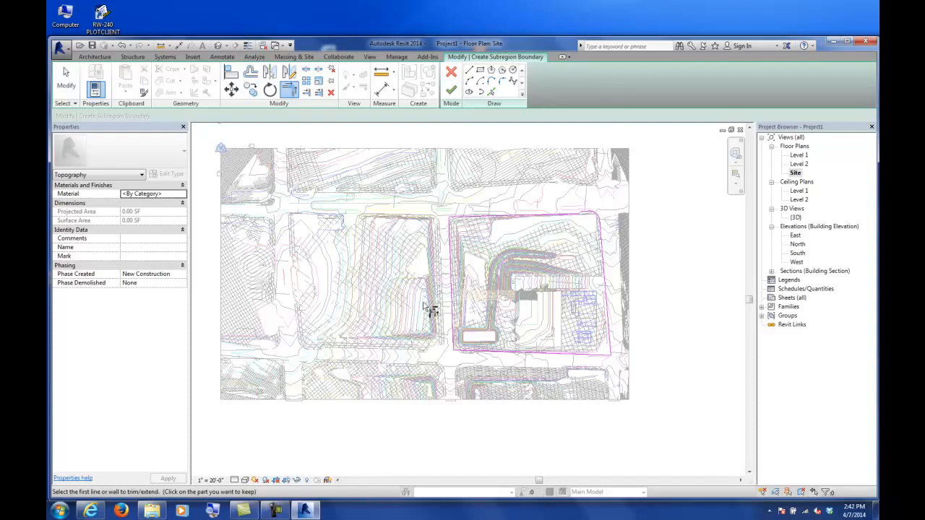
left_click(469, 71)
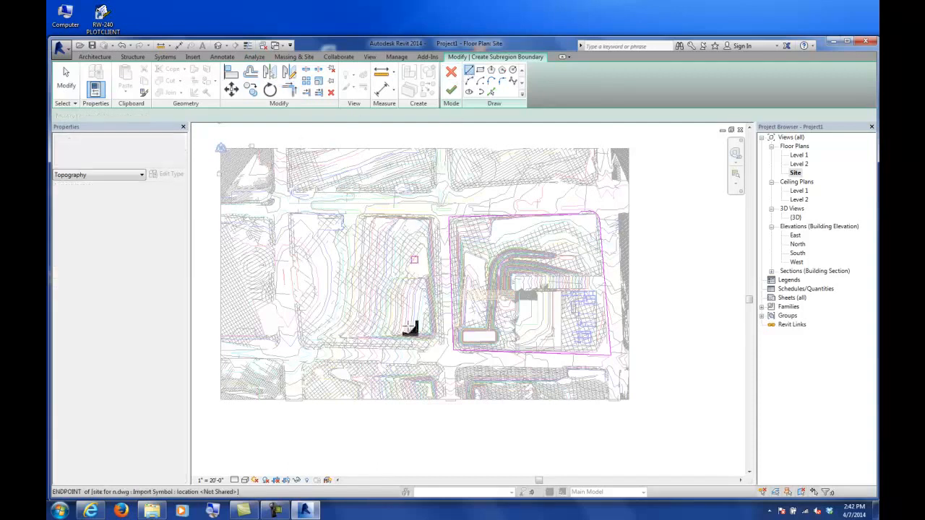
left_click(480, 70)
left_click(431, 213)
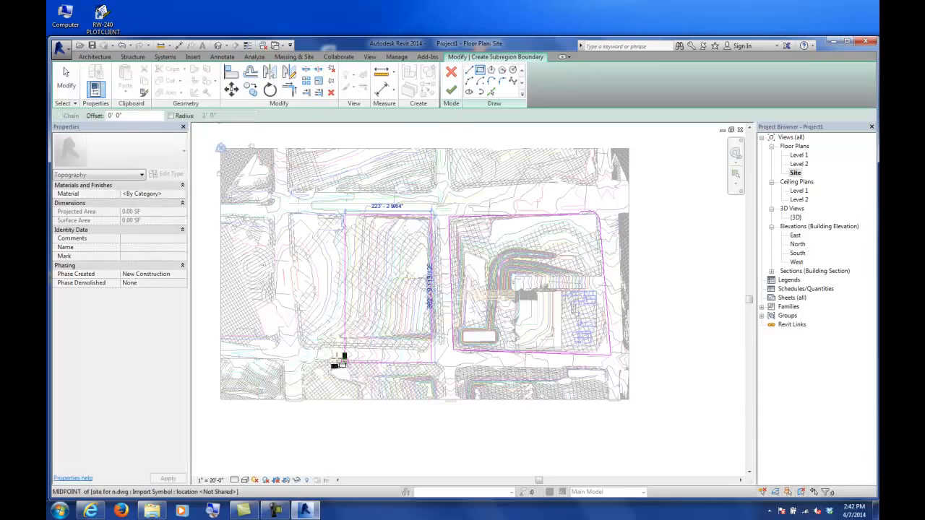
left_click(302, 345)
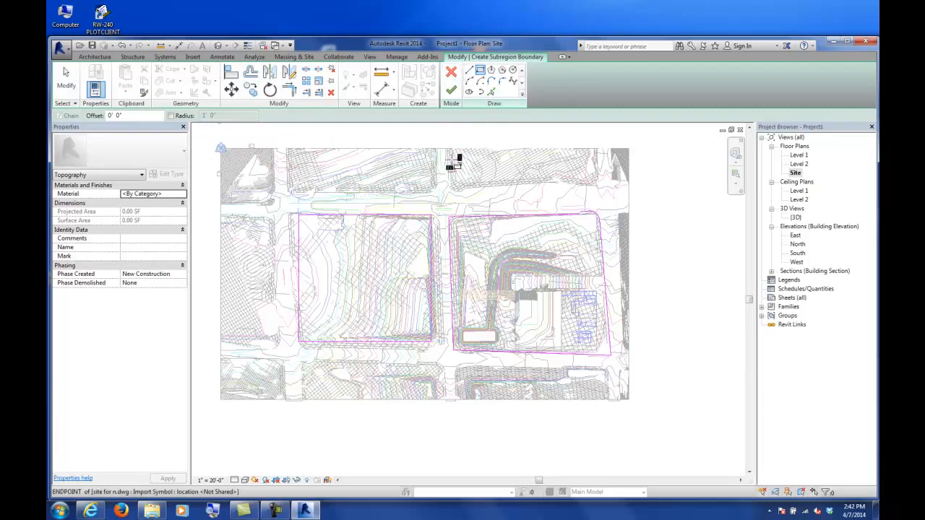
left_click(449, 133)
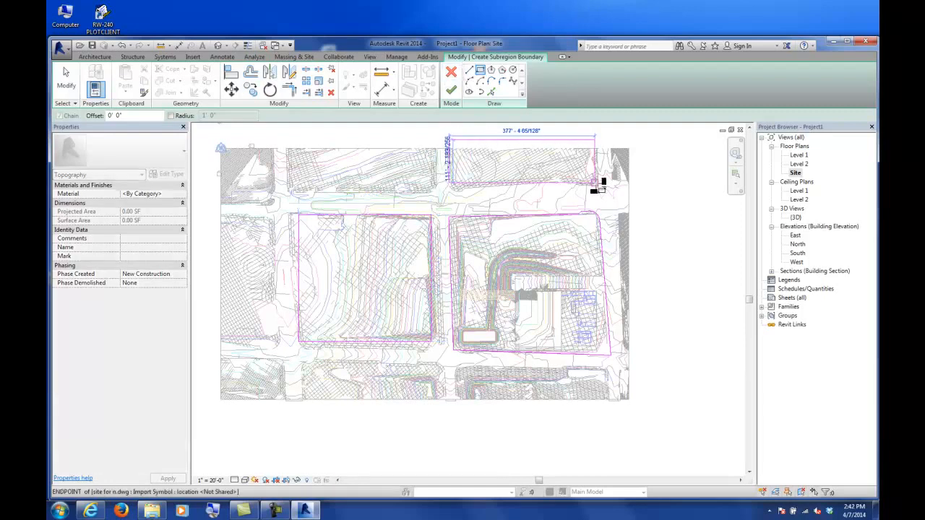
left_click(595, 180)
key("Escape")
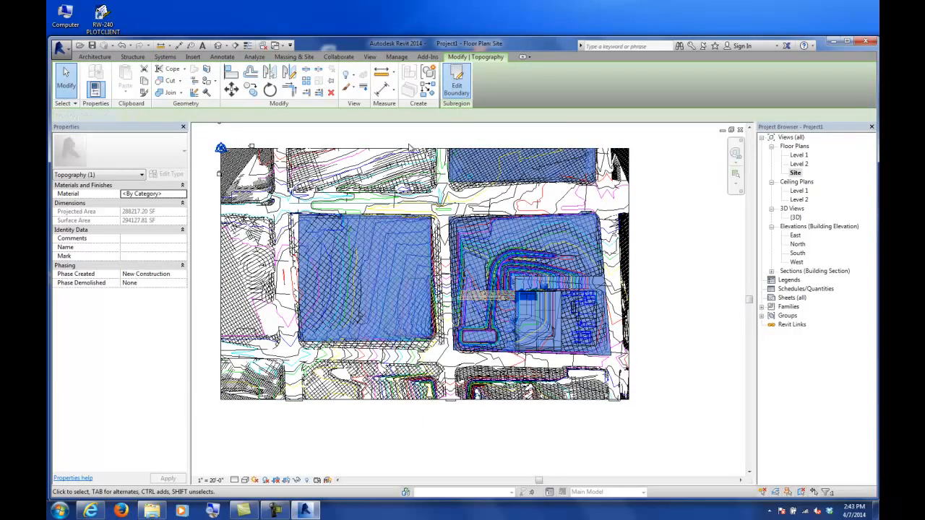
Edit the subregion boundary, adding rectangles around the north-central block and, about 160 ft wide, the northwest corner block
left_click(438, 189)
left_click(288, 133)
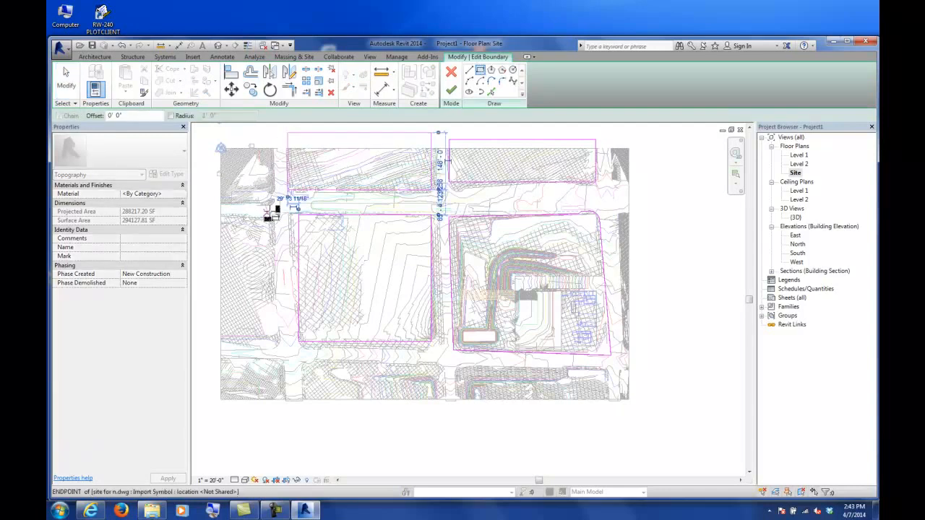
left_click(479, 72)
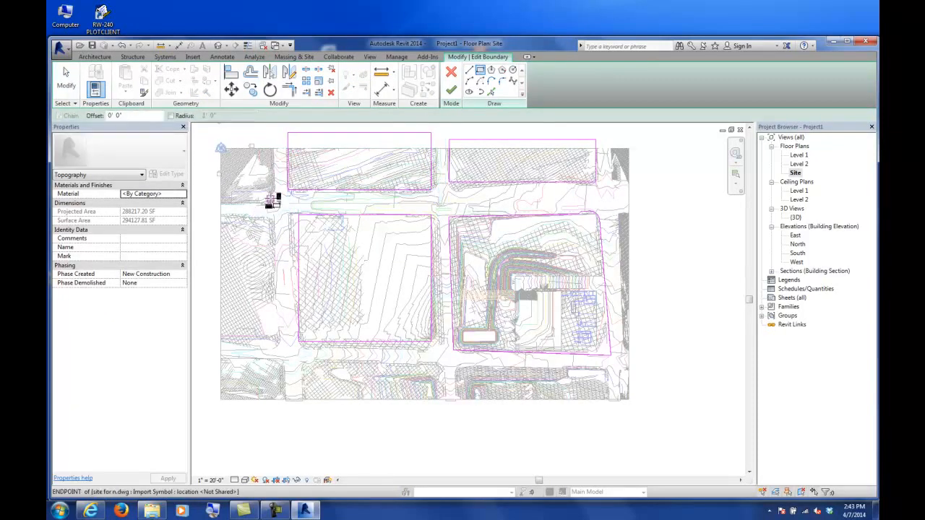
left_click(273, 195)
left_click(207, 135)
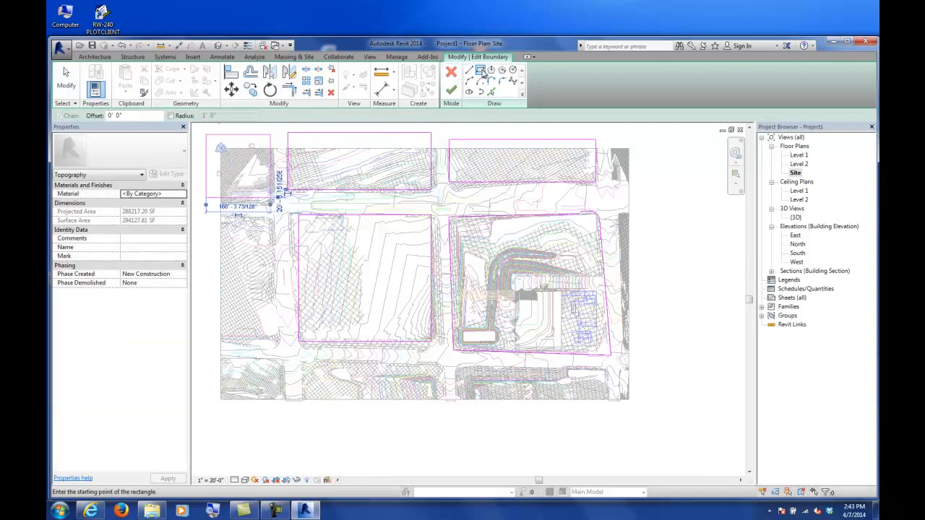
Add rectangular boundaries around the west block, about 311 ft high, and the southwest corner block, extending past the site edge
left_click(274, 216)
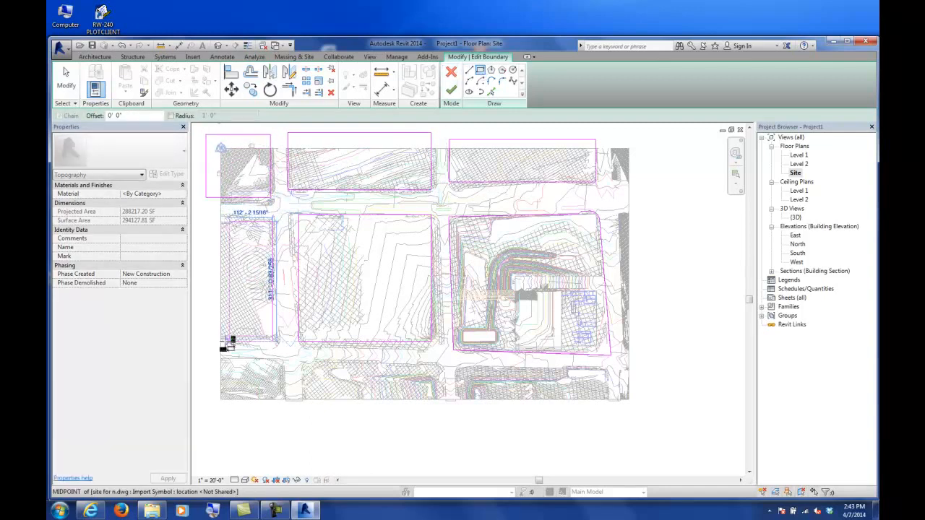
left_click(208, 341)
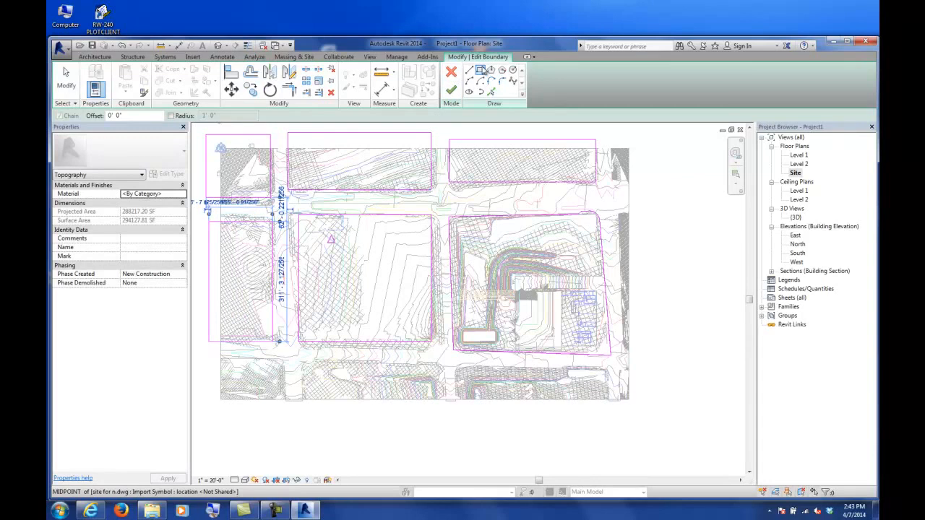
left_click(211, 361)
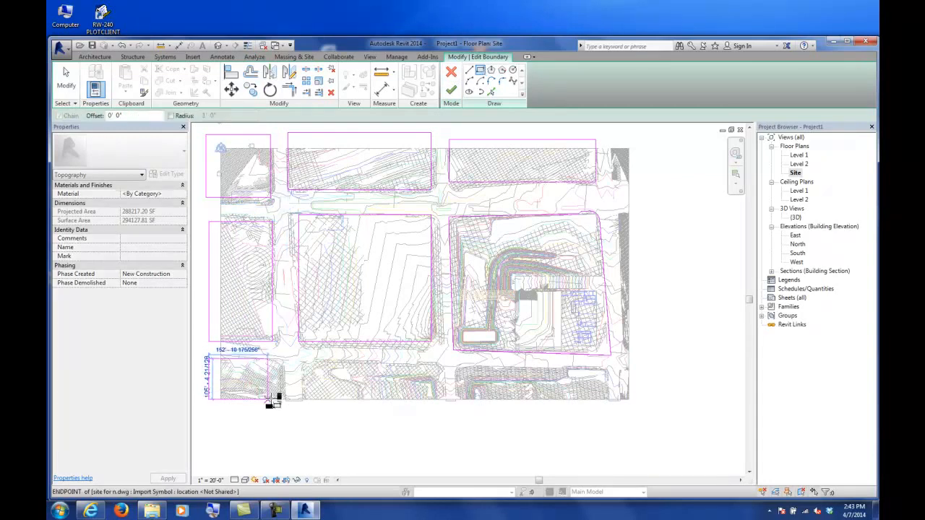
left_click(283, 413)
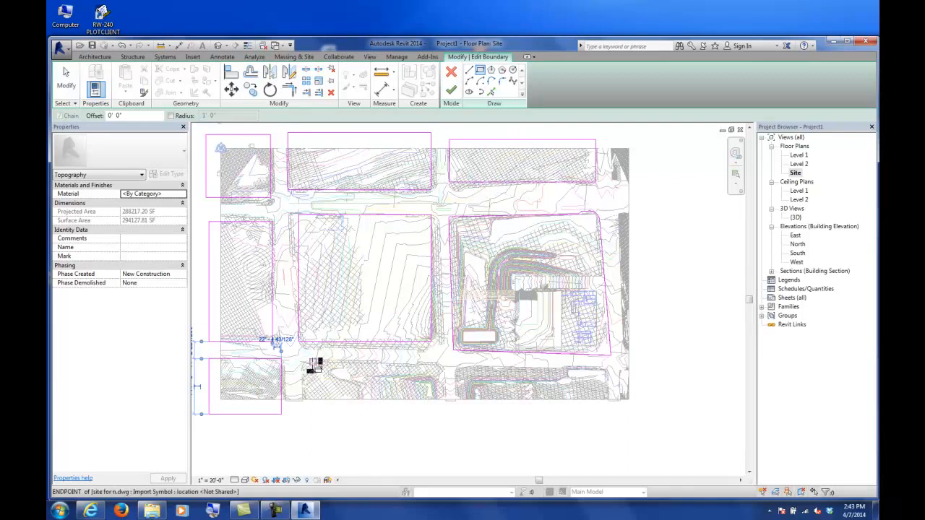
Add rectangular boundaries around the south-central block, about 364 ft wide, and the southeast block, about 380 ft wide, extending past the site edge
left_click(305, 361)
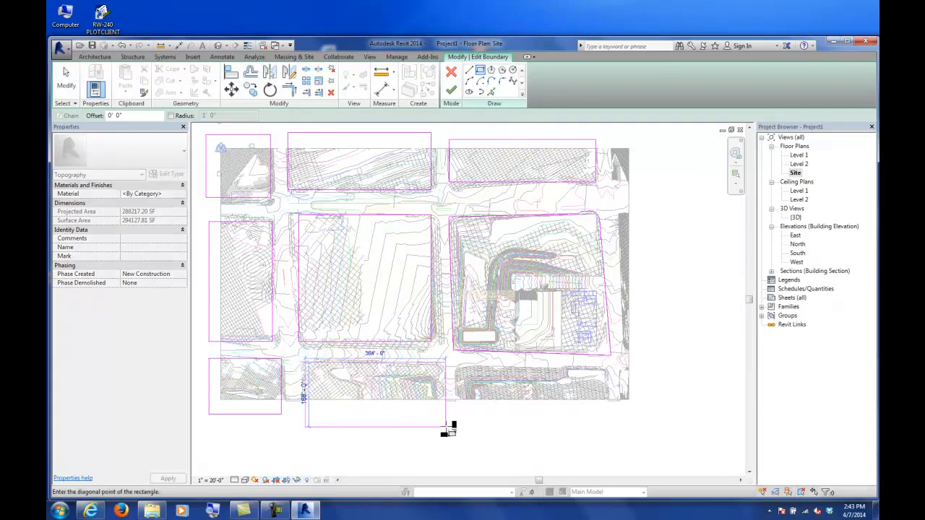
left_click(445, 426)
left_click(463, 365)
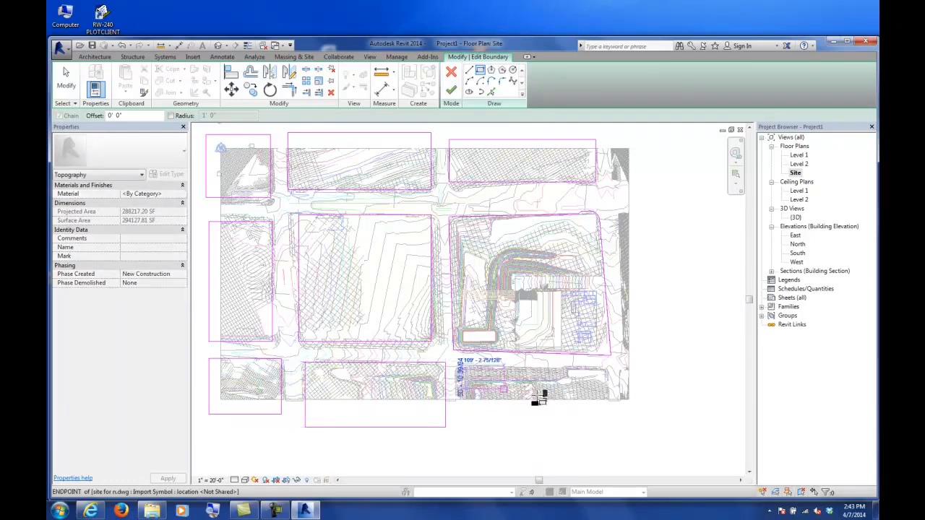
left_click(608, 423)
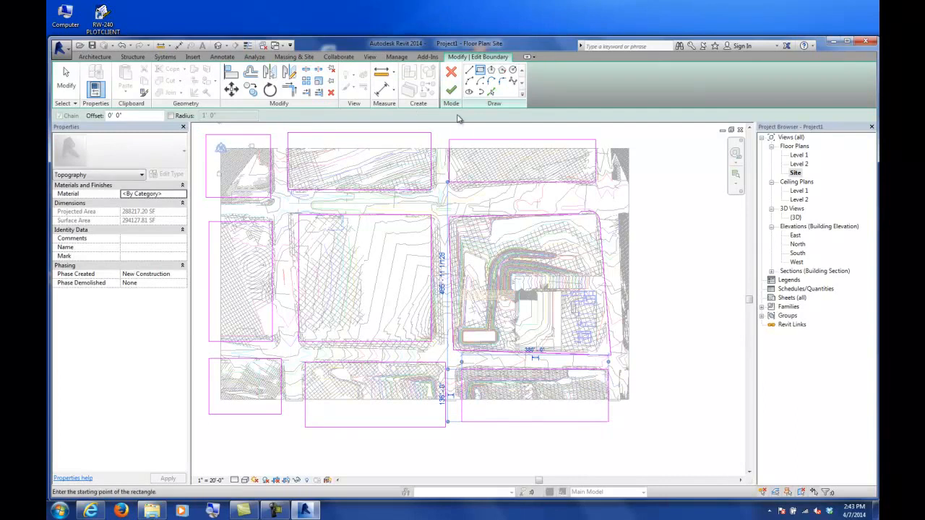
Finish the subregion boundary, delete the spot dimension that is off its reference, and clear the selection
left_click(453, 90)
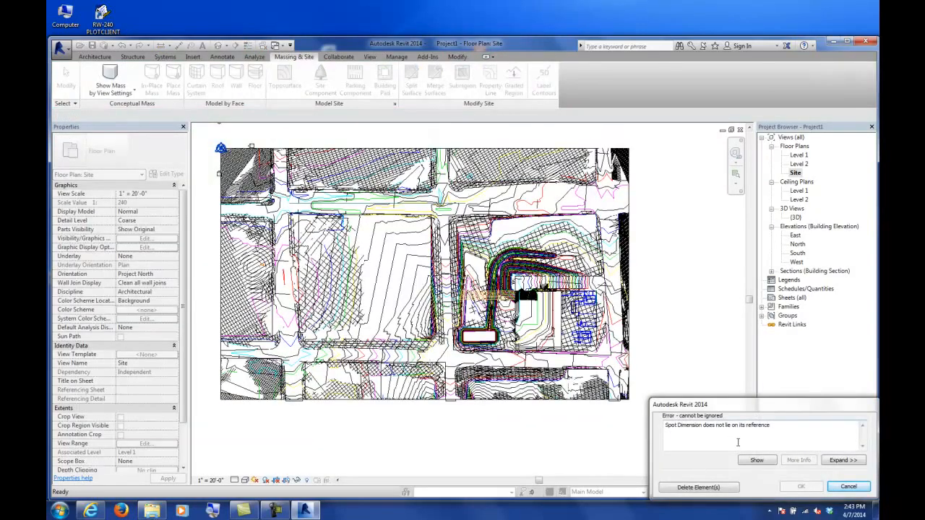
left_click(697, 488)
left_click(731, 244)
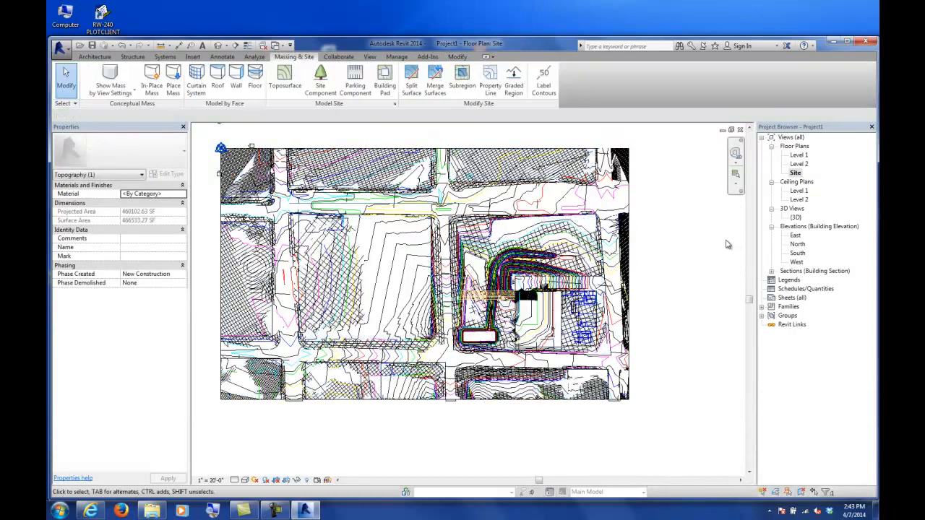
Open the {3D} view and temporarily hide the imported drawing site for n.dwg
double_click(793, 217)
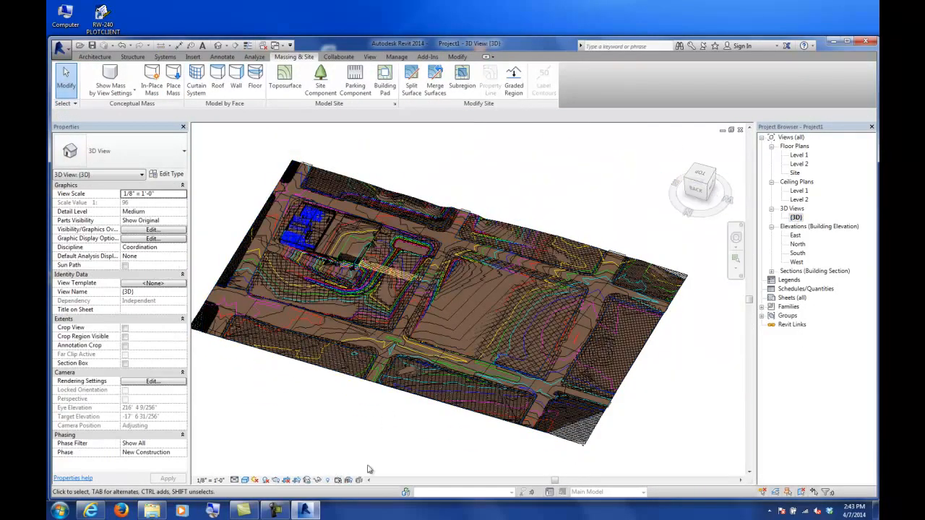
left_click(396, 345)
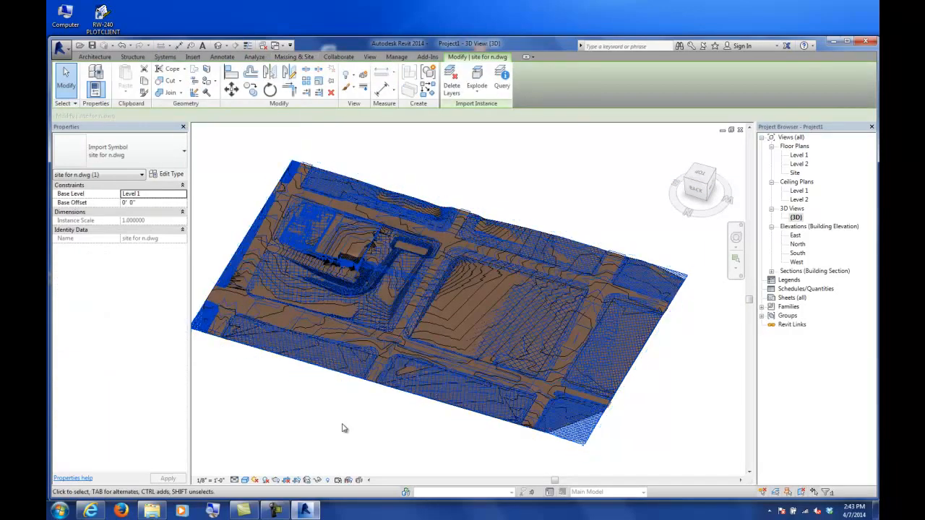
left_click(320, 481)
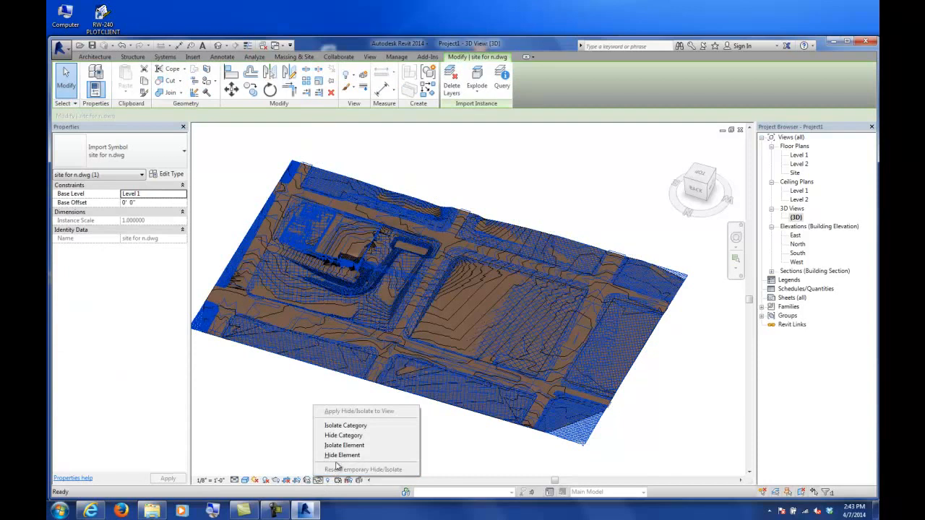
left_click(339, 453)
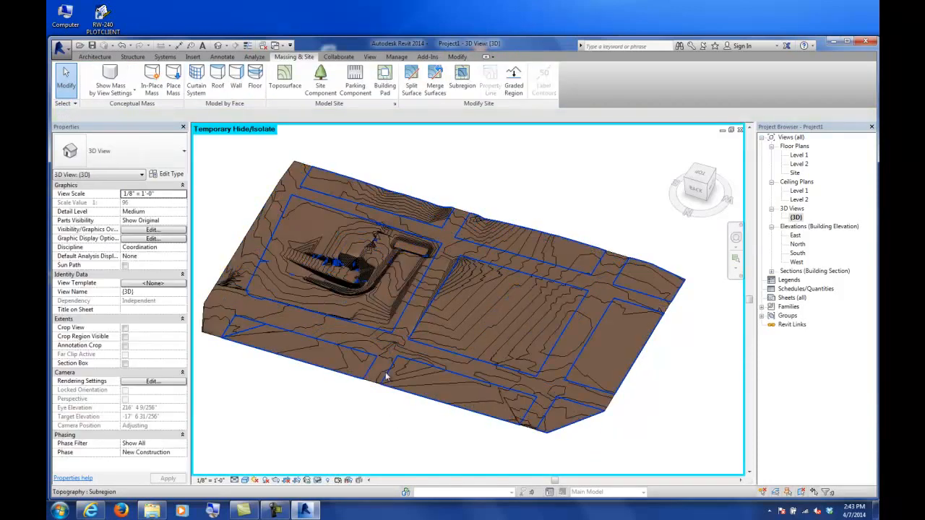
Select the main toposurface and the block subregion in turn in 3D to compare which areas each one covers
left_click(388, 354)
left_click(369, 414)
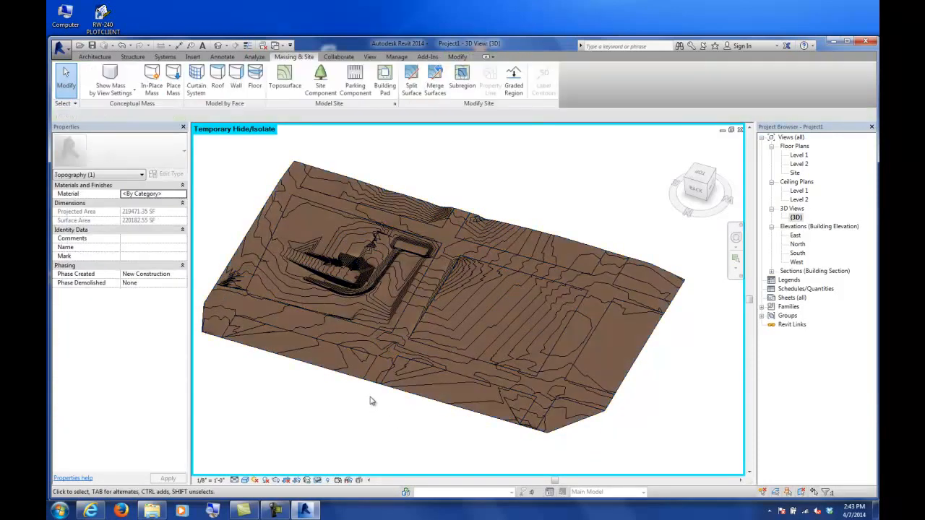
left_click(371, 381)
left_click(369, 409)
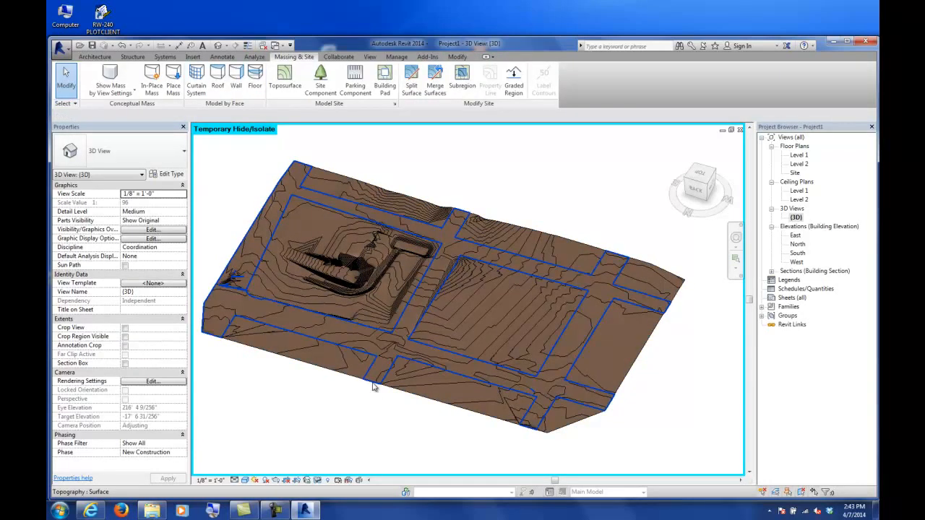
left_click(373, 387)
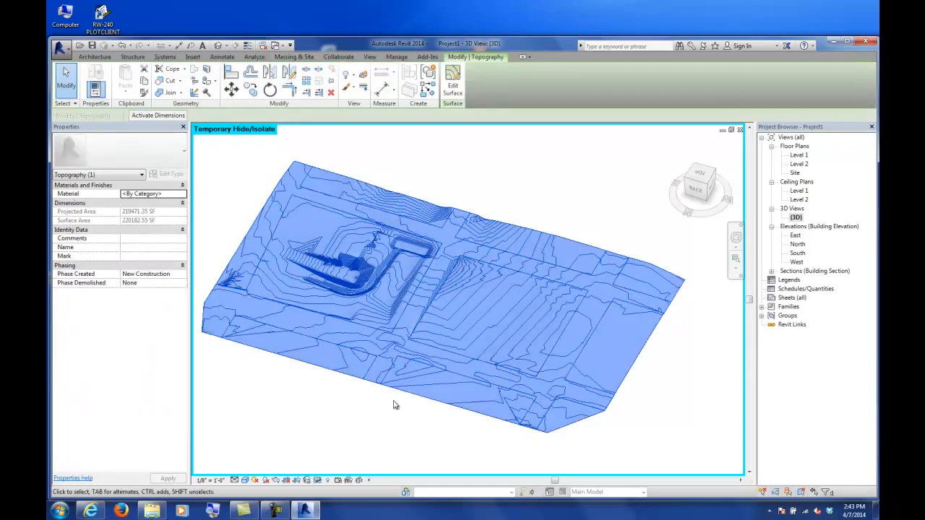
mouse_move(629, 398)
middle_mouse_down("shift")
mouse_move(552, 297)
mouse_move(611, 396)
middle_mouse_up("shift")
left_click(619, 400)
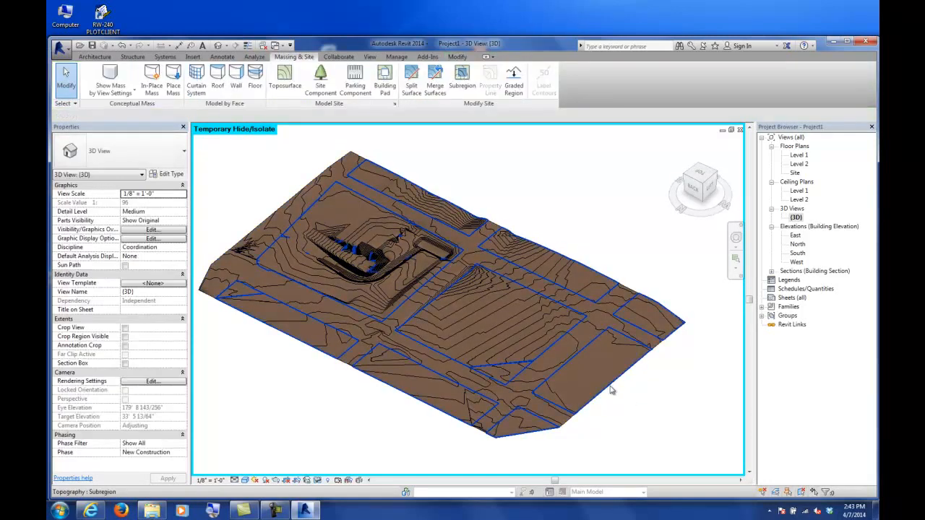
left_click(610, 390)
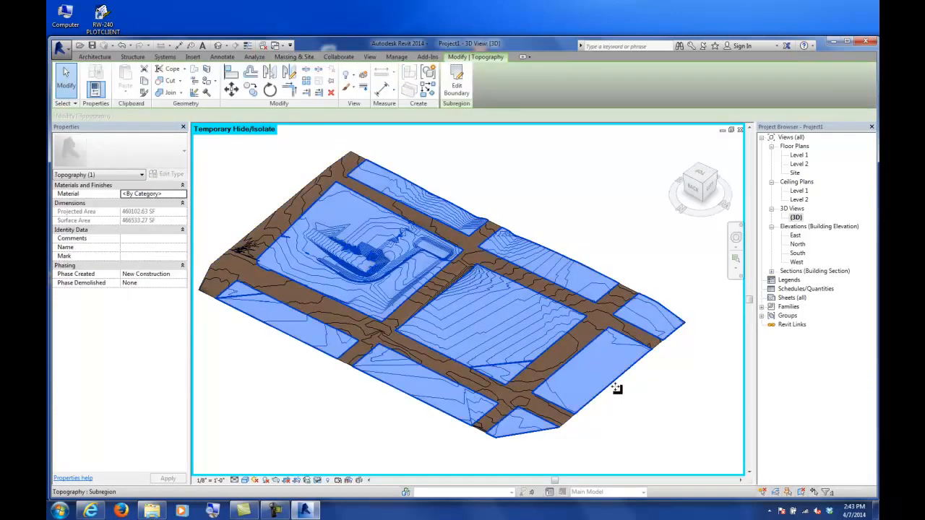
left_click(657, 350)
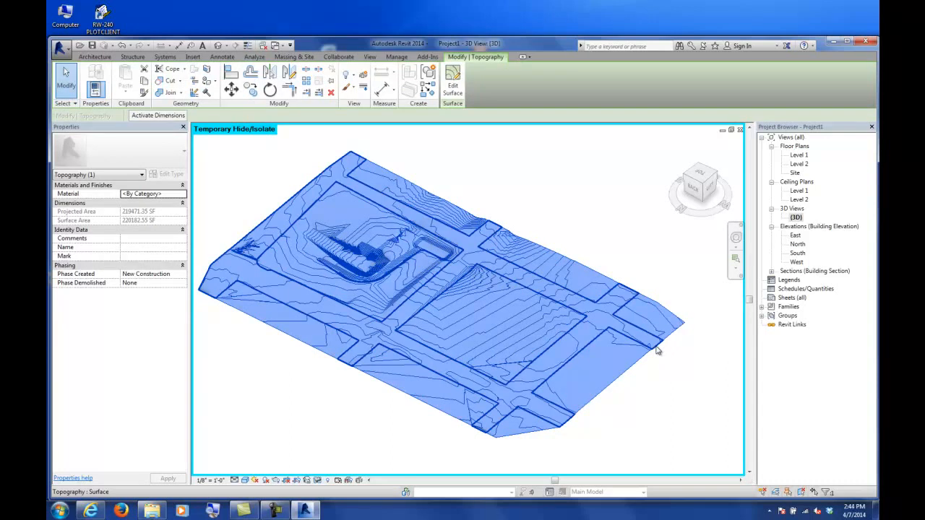
key("Escape")
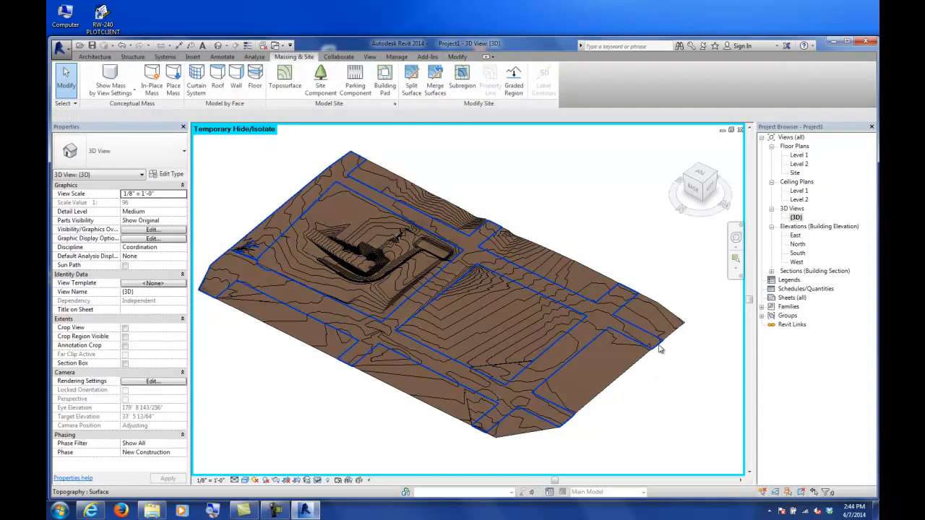
left_click(660, 350)
left_click(665, 359)
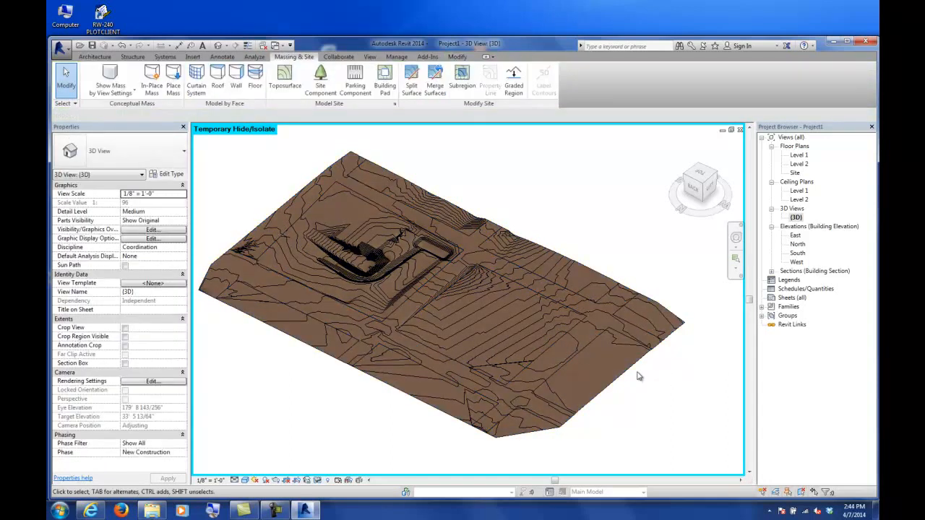
left_click(633, 373)
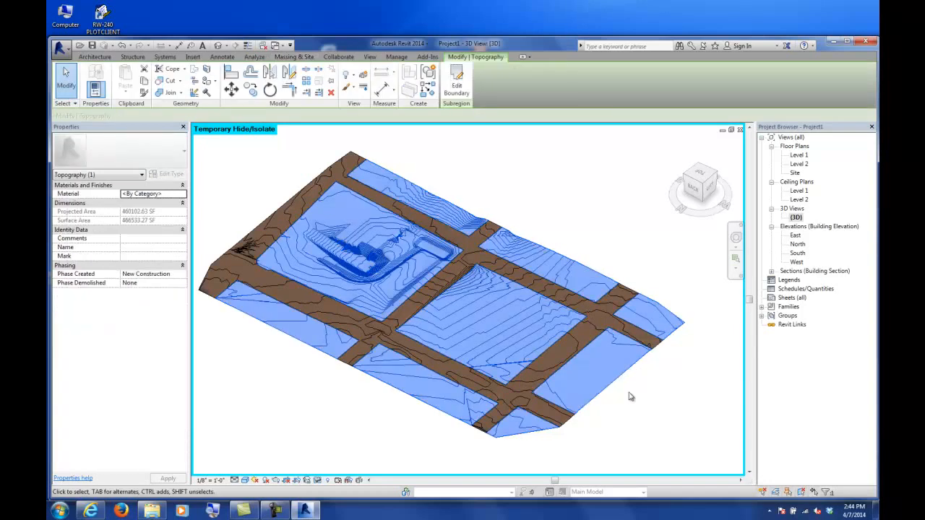
Open the material choices for the main toposurface, enlarge the Material Browser and look through the project materials
left_click(658, 351)
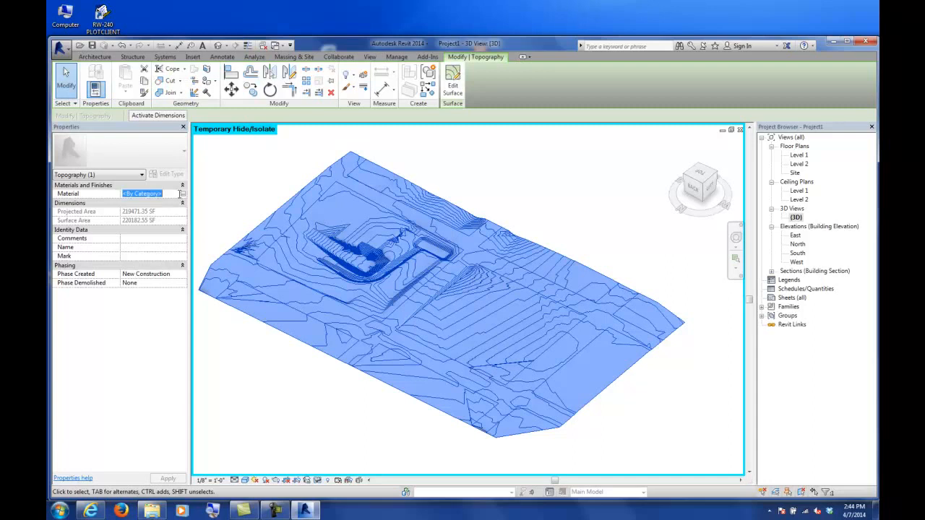
left_click(183, 195)
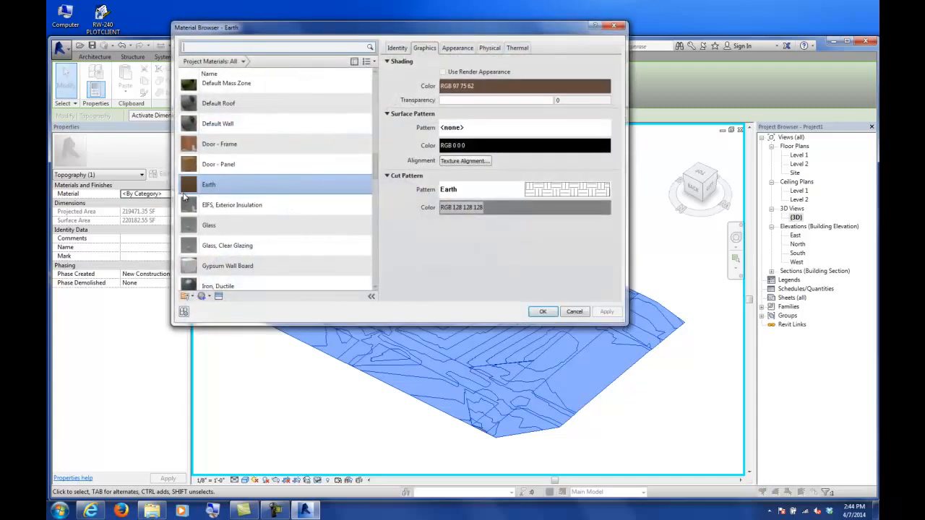
scroll(268, 159, "up", 1)
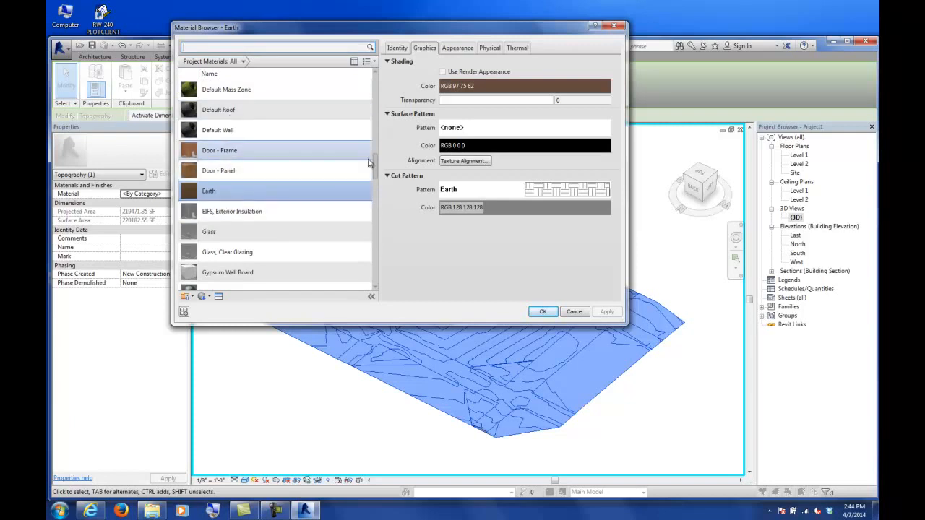
left_click_drag(376, 165, 380, 288)
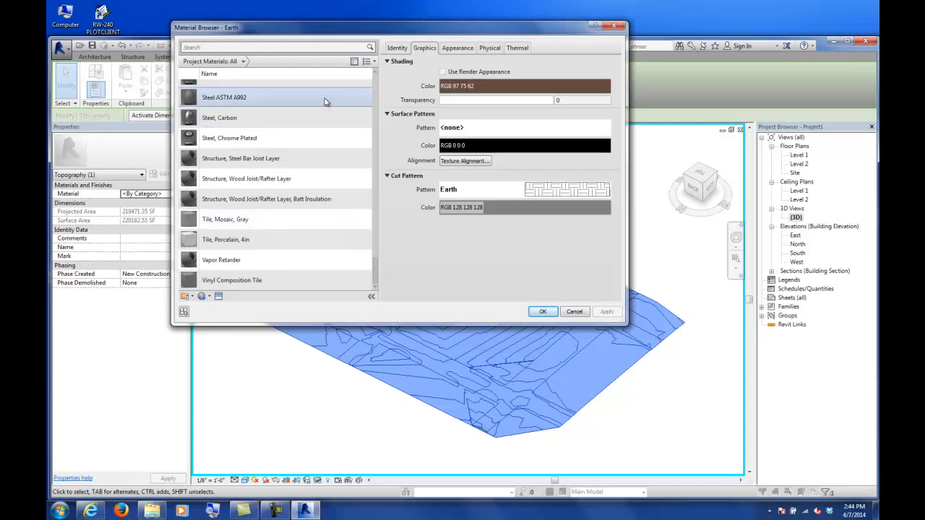
scroll(325, 97, "up", 2)
scroll(231, 246, "down", 2)
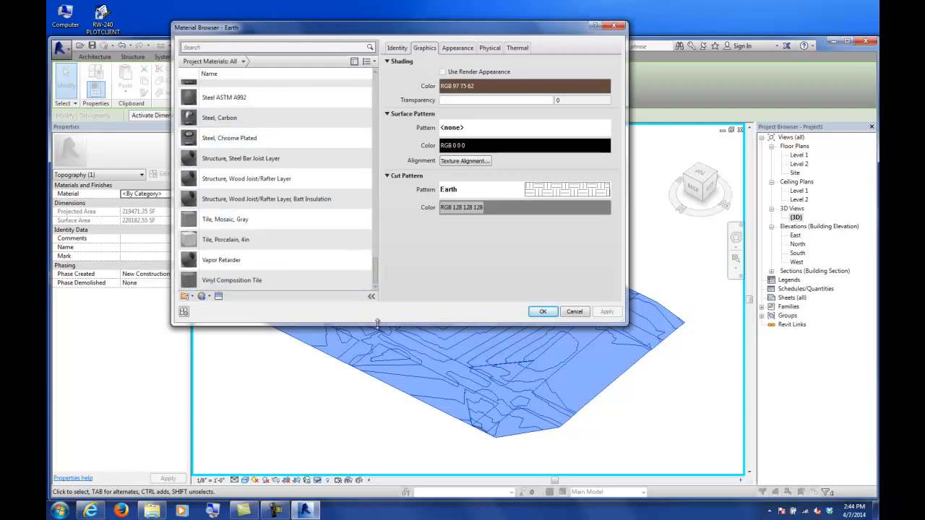
left_click_drag(376, 323, 387, 416)
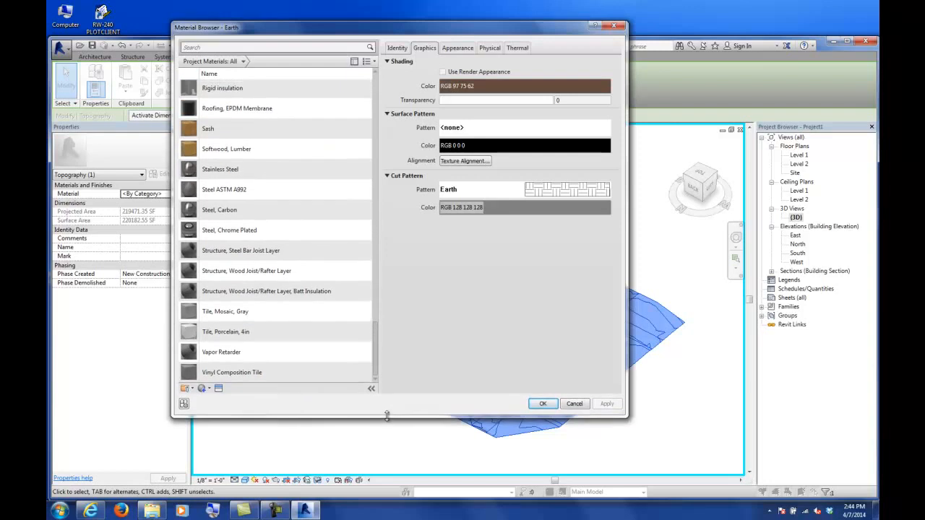
Show the material library and browse the Misc category of AEC Materials
left_click(354, 63)
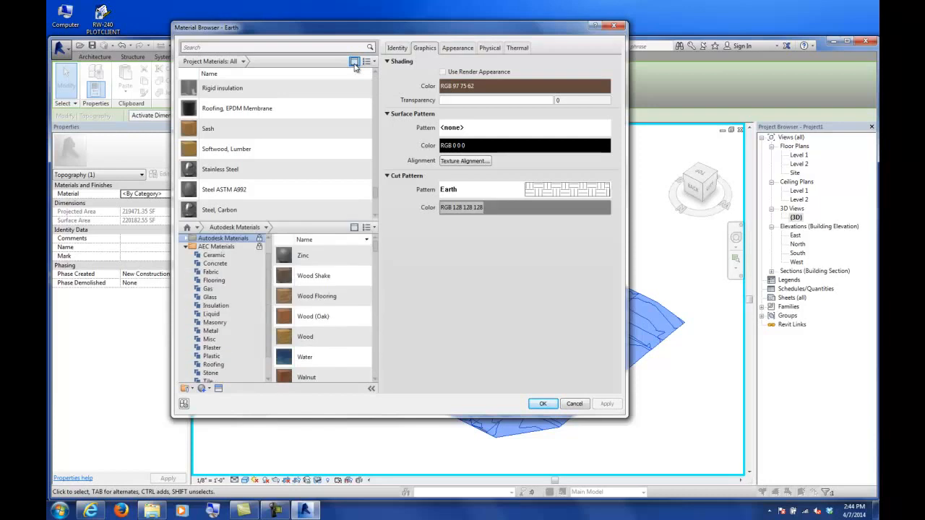
left_click(354, 63)
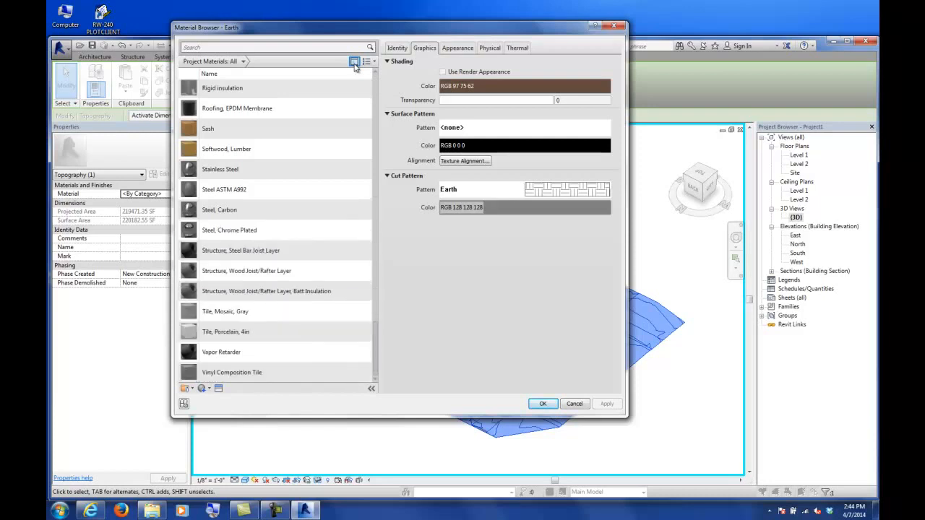
left_click(354, 63)
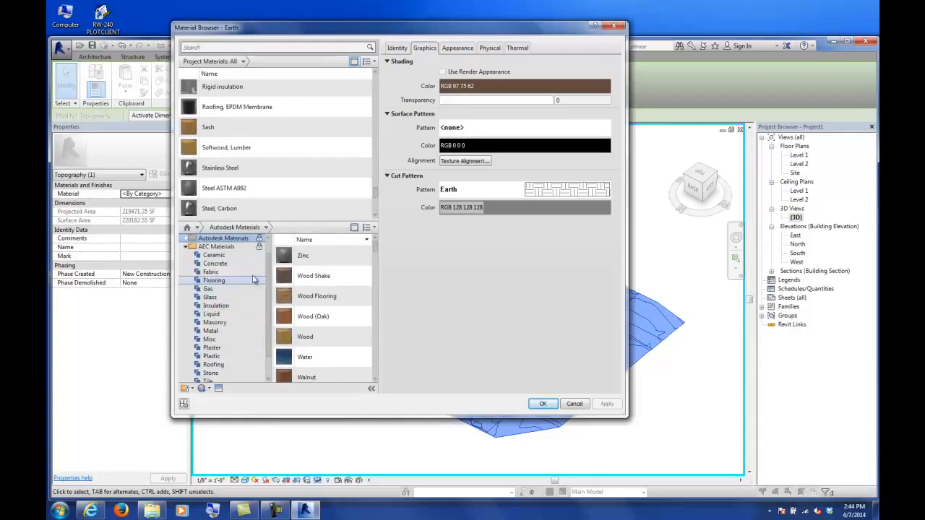
scroll(267, 287, "down", 1)
scroll(267, 287, "down", 1)
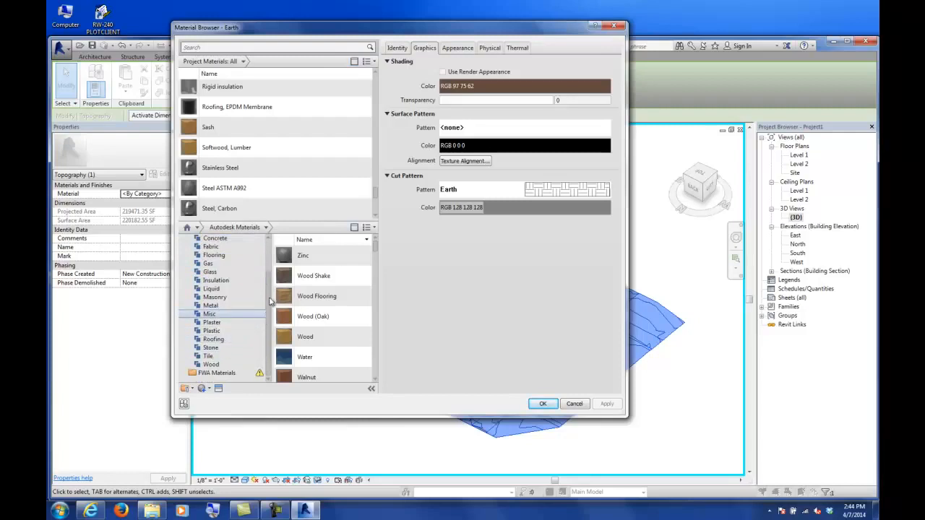
left_click(209, 313)
mouse_move(373, 264)
left_mouse_down()
mouse_move(381, 369)
mouse_move(383, 347)
mouse_move(370, 344)
left_mouse_up()
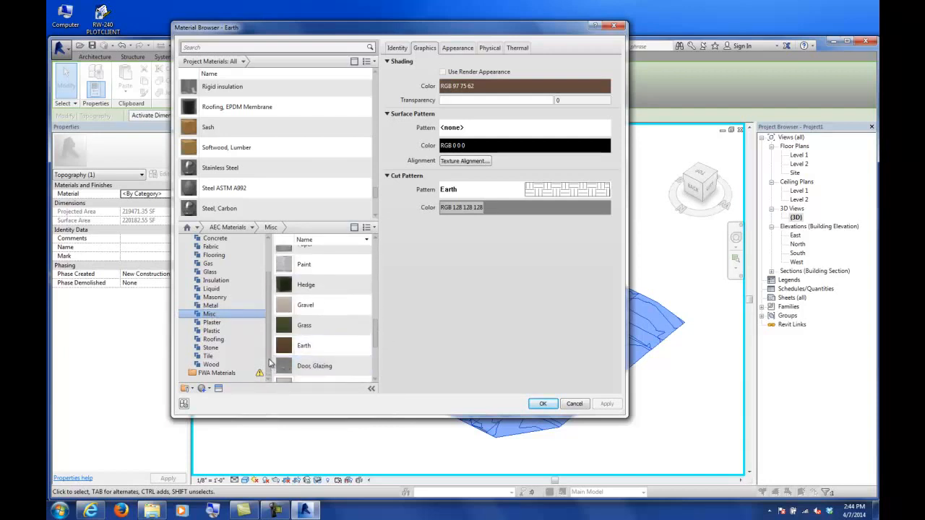
scroll(271, 364, "up", 2)
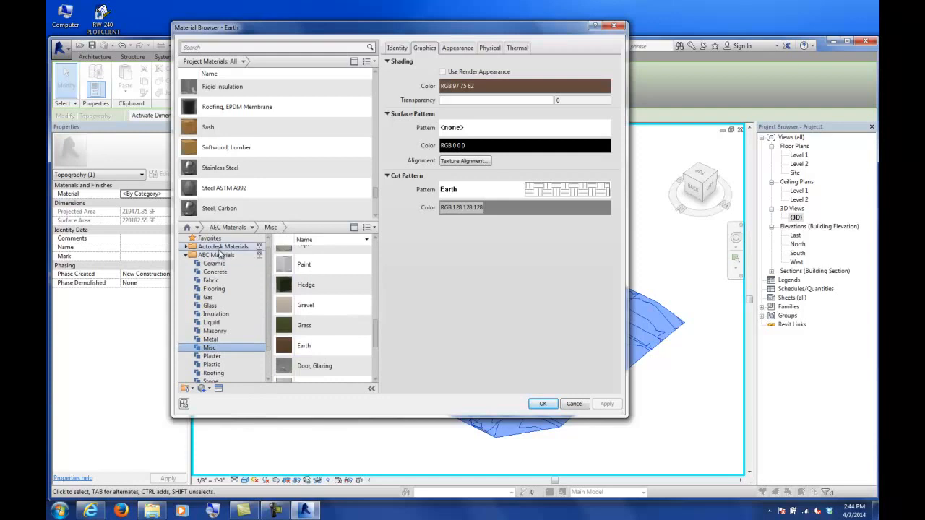
Add Asphalt, Pavement from the Misc category of Autodesk Materials to the project as the toposurface's material choice
left_click(187, 248)
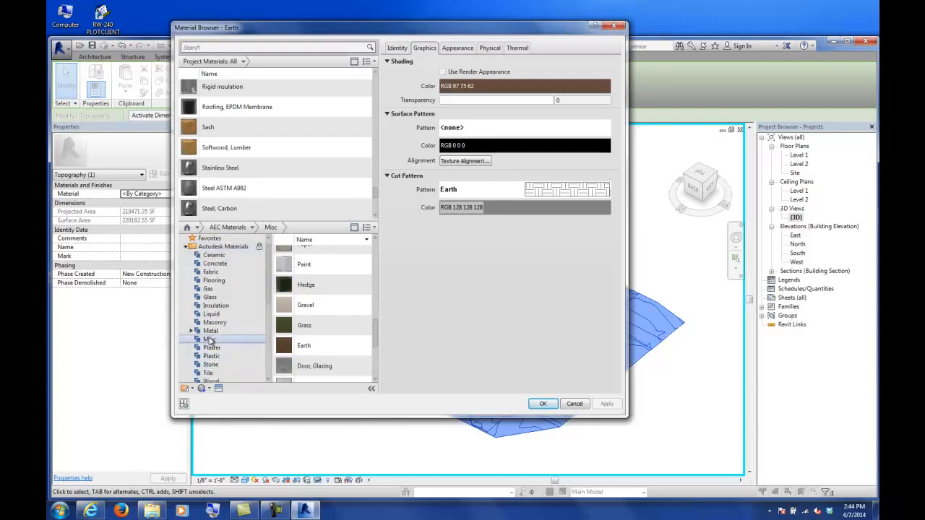
left_click(208, 338)
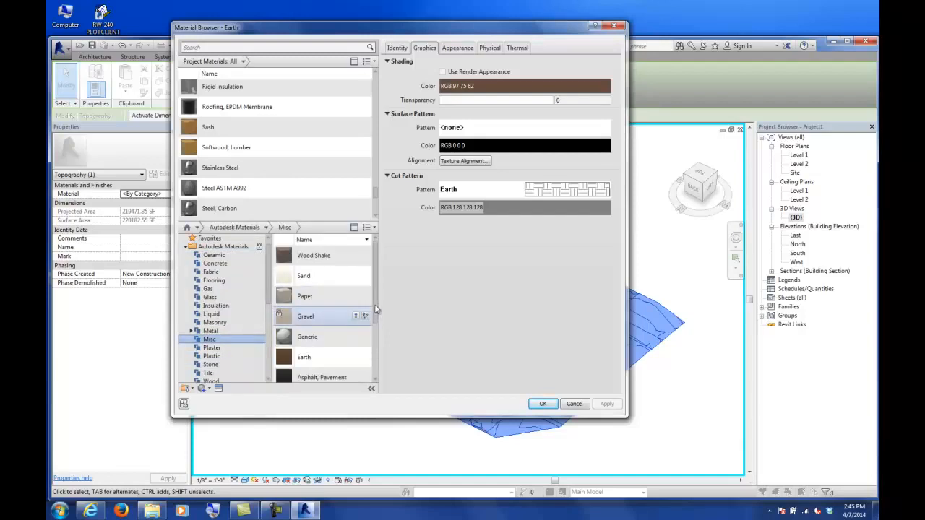
scroll(374, 297, "down", 3)
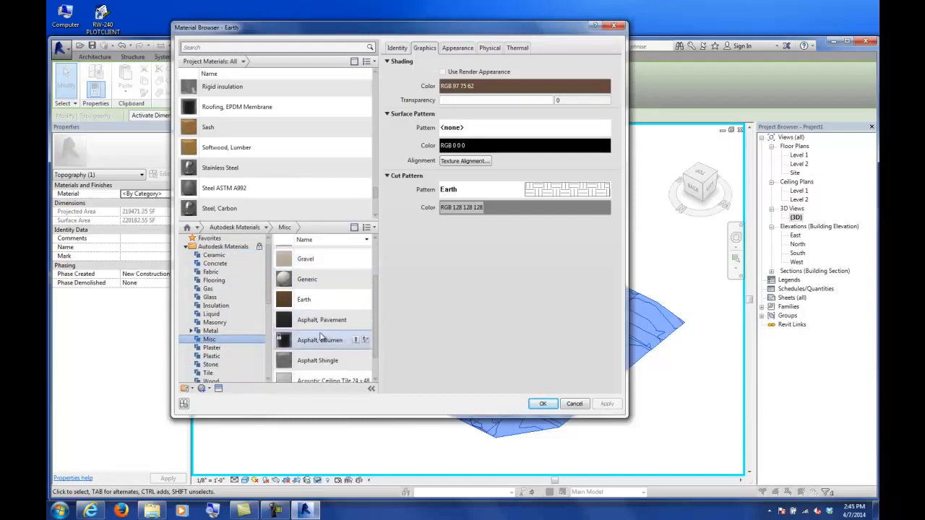
left_click(306, 325)
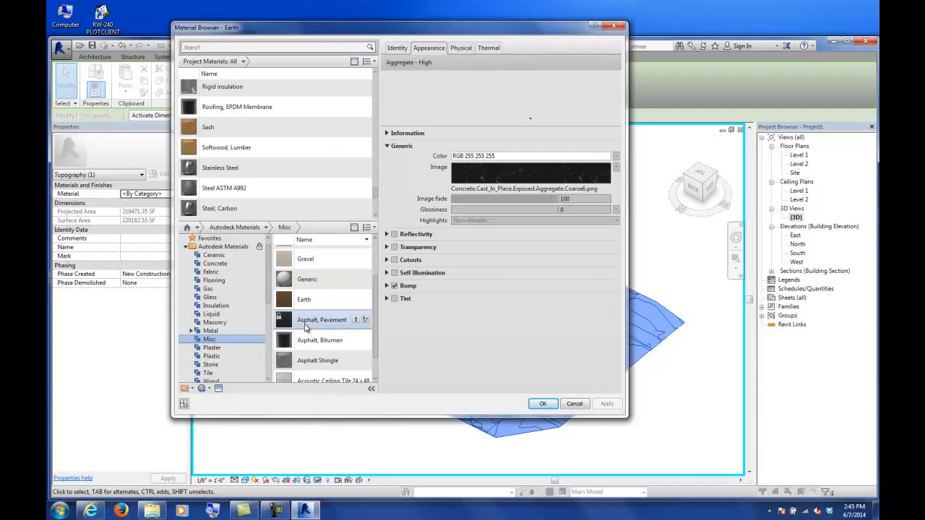
left_click(355, 319)
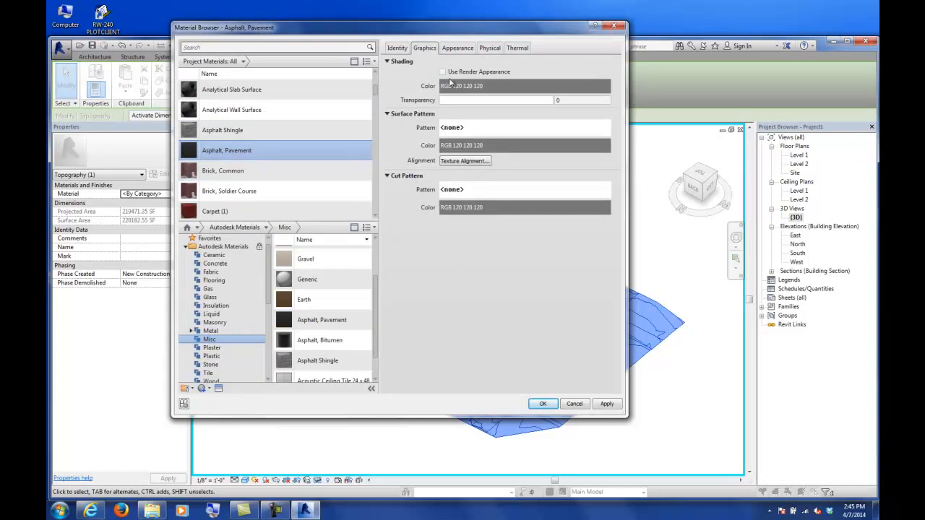
Apply Asphalt, Pavement to the main toposurface and view the streets in the 3D view
left_click(542, 403)
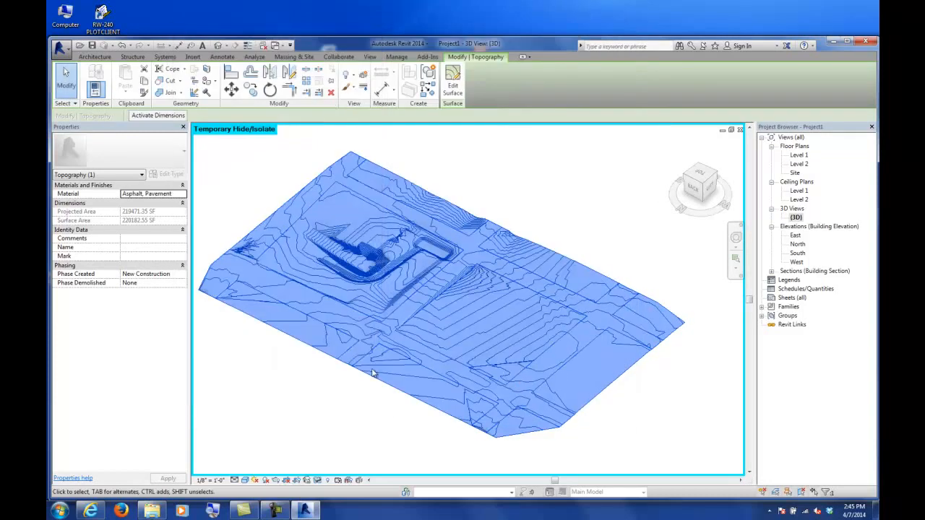
left_click(310, 394)
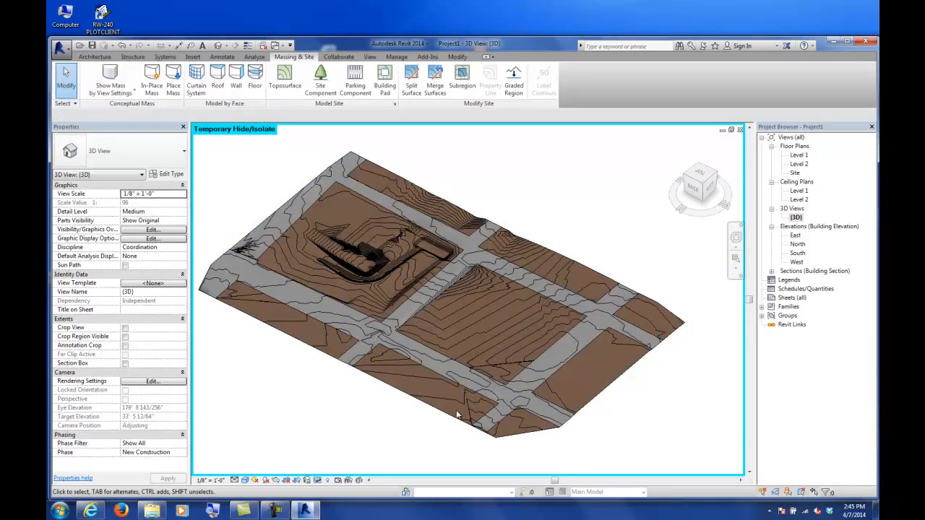
scroll(632, 368, "up", 3)
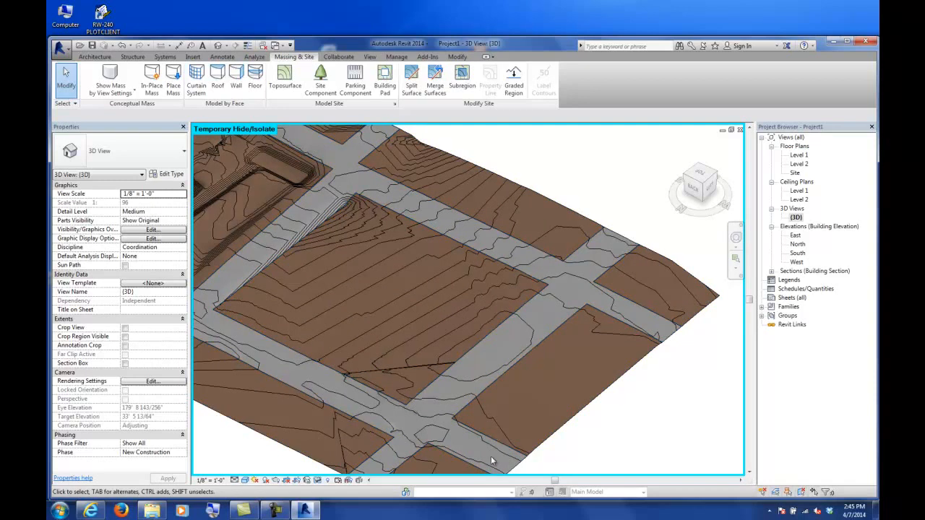
scroll(386, 266, "down", 3)
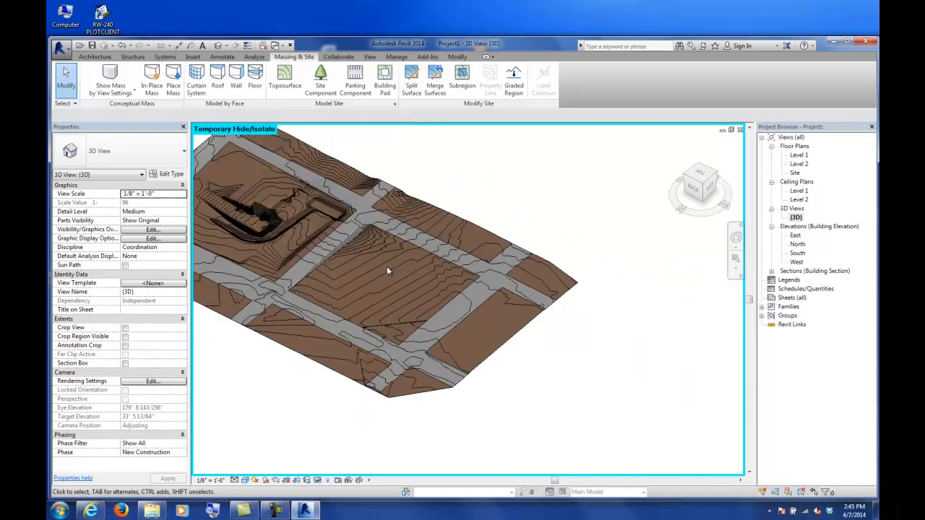
middle_click_drag(386, 266, 470, 307)
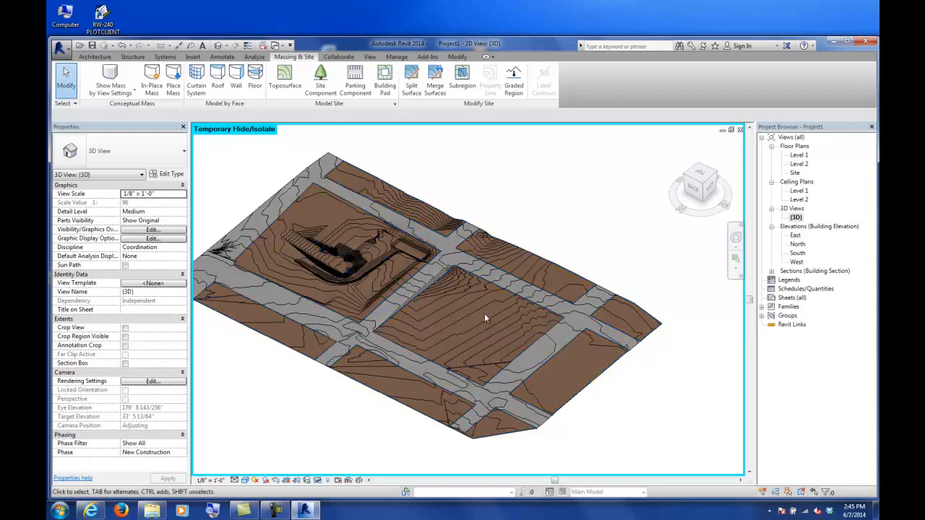
Select the block subregion and add Grass from the Misc category of AEC Materials as its material choice
left_click(588, 388)
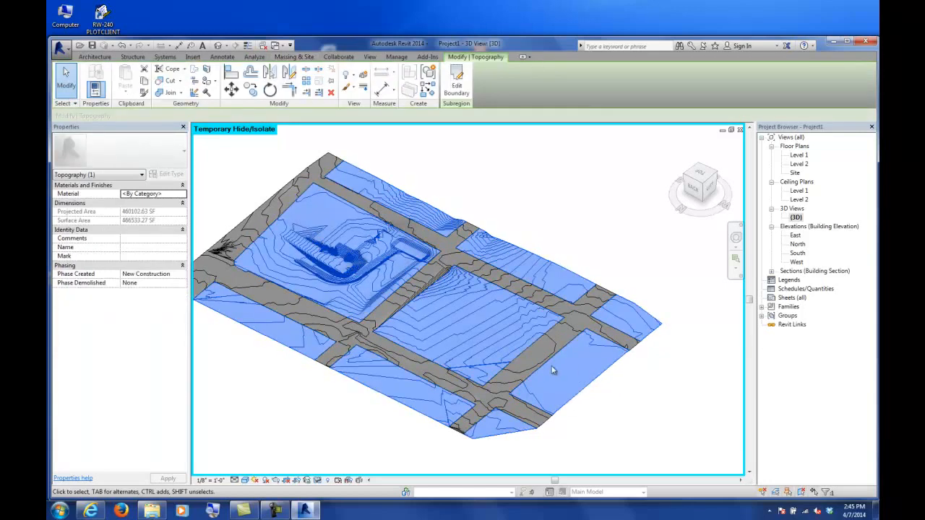
left_click(183, 193)
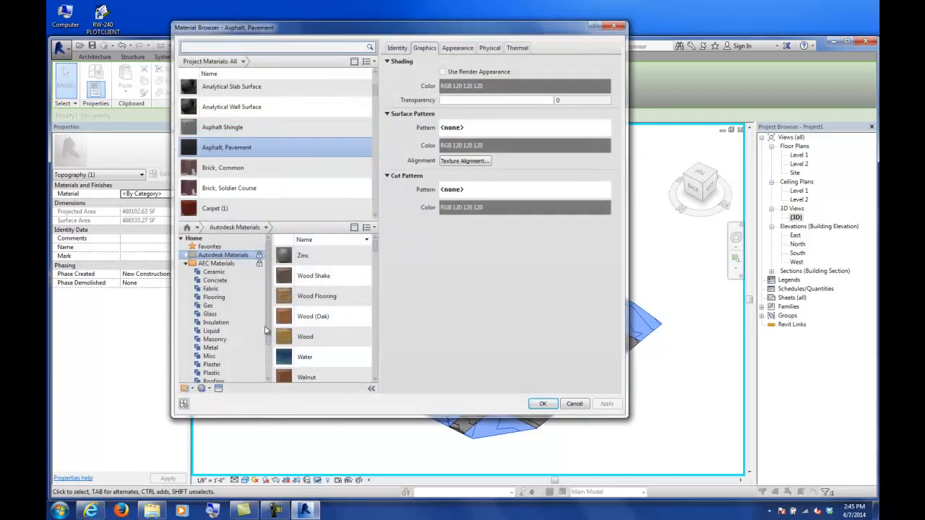
left_click(209, 356)
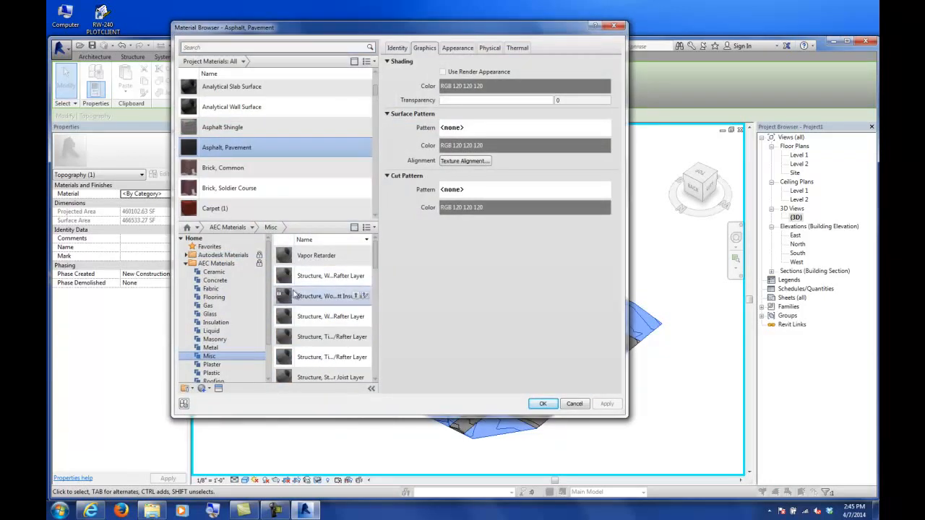
scroll(271, 273, "down", 2)
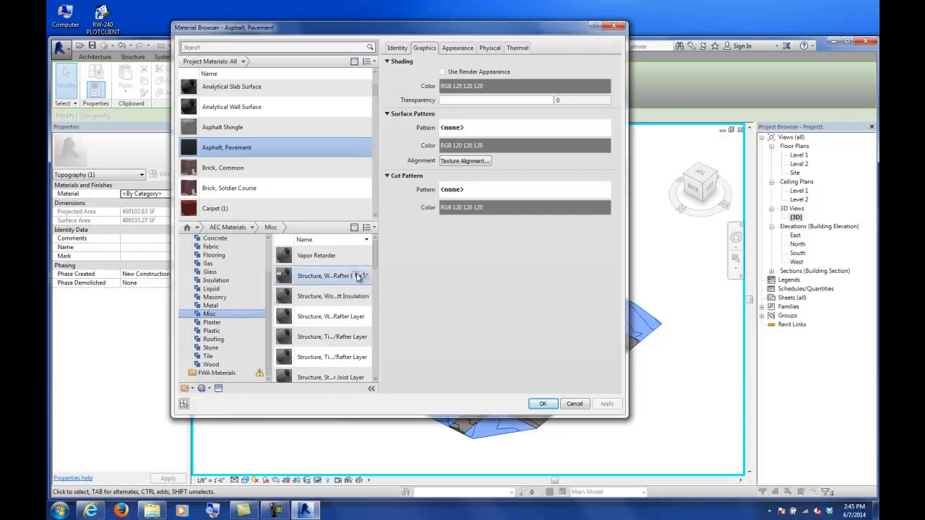
left_click_drag(375, 257, 375, 339)
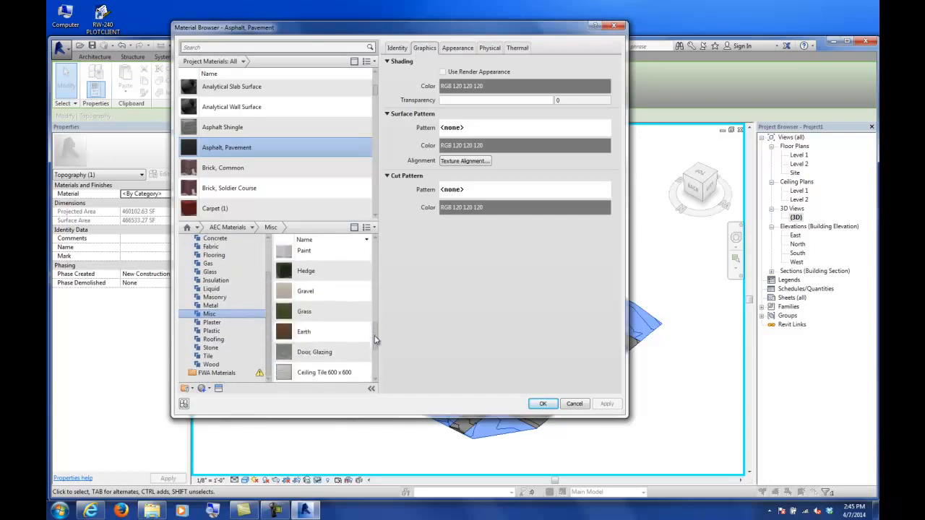
double_click(307, 315)
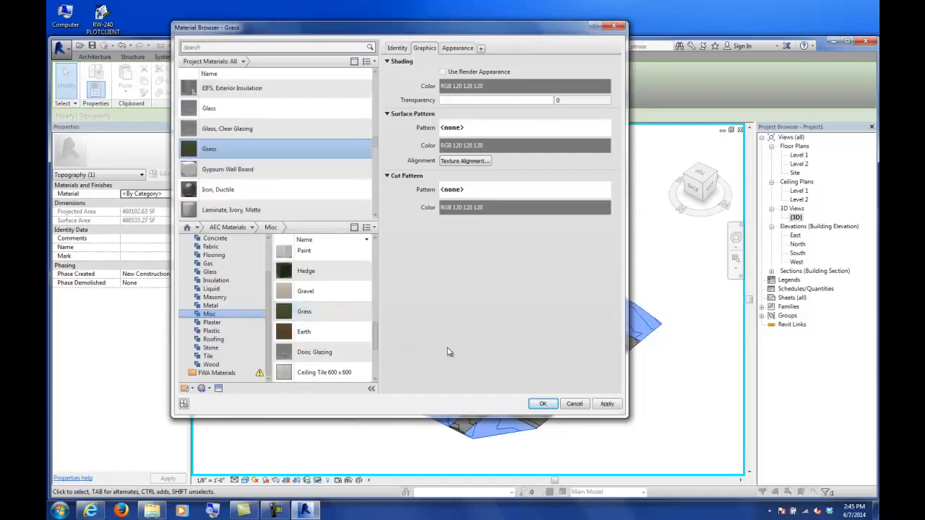
Make the Grass material's shading use its render appearance and apply the material to the block subregion
left_click(443, 71)
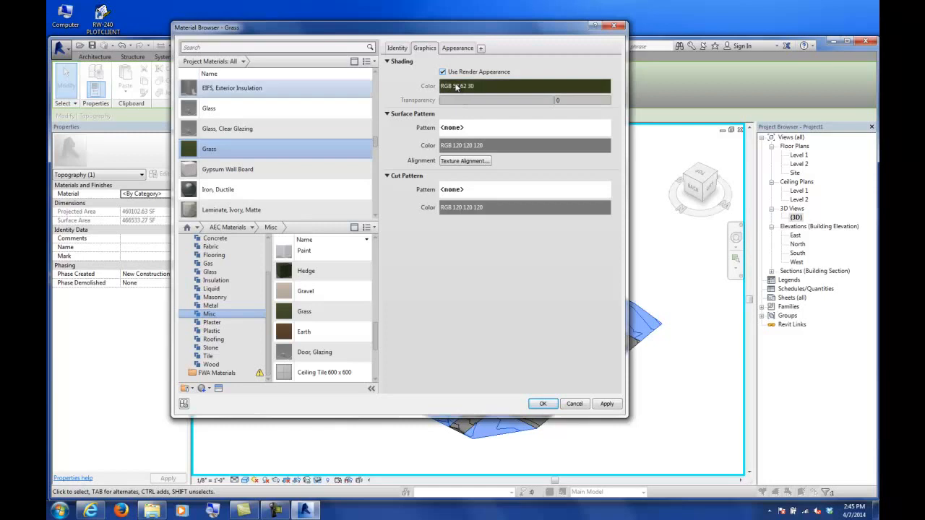
left_click(543, 403)
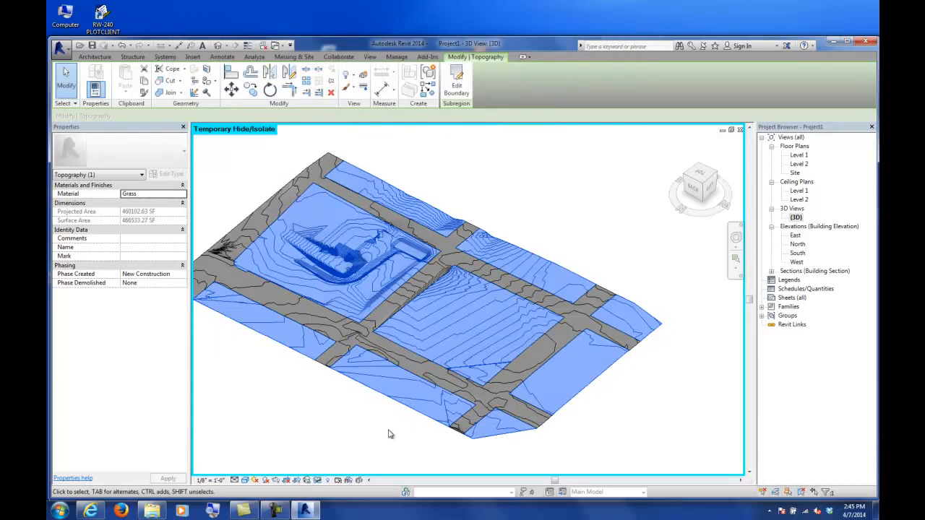
left_click(398, 429)
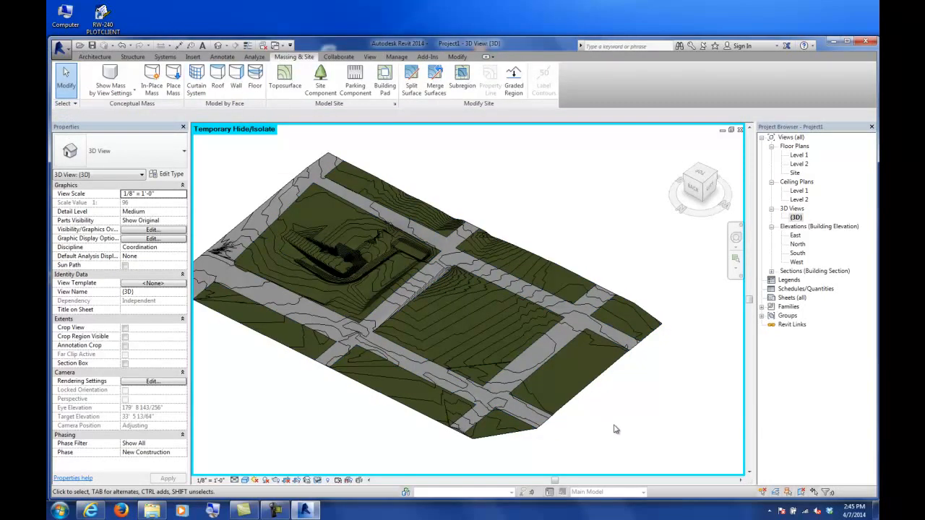
mouse_move(605, 430)
middle_mouse_down("shift")
mouse_move(611, 388)
mouse_move(603, 460)
mouse_move(604, 427)
middle_mouse_up("shift")
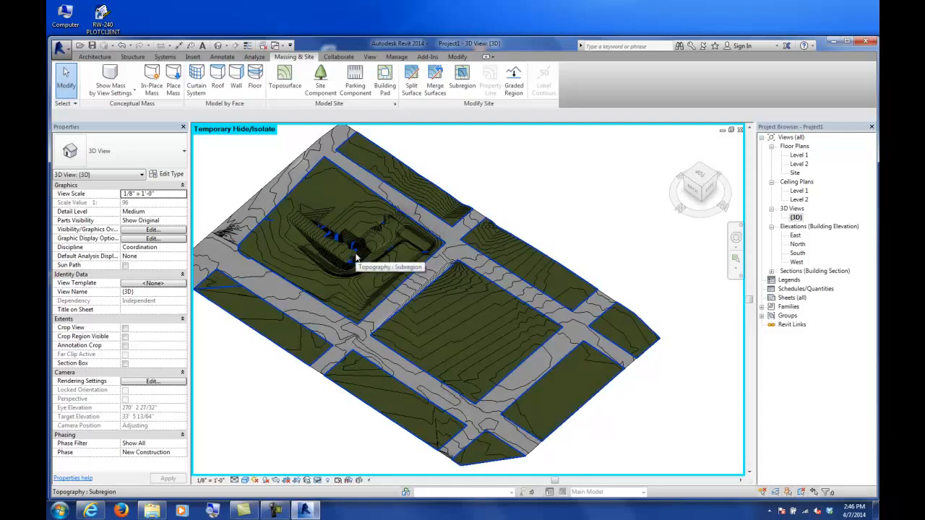
On the Level 1 floor plan, create a rectangular Generic - 12" floor about 157' by 109' inside the central block
double_click(797, 155)
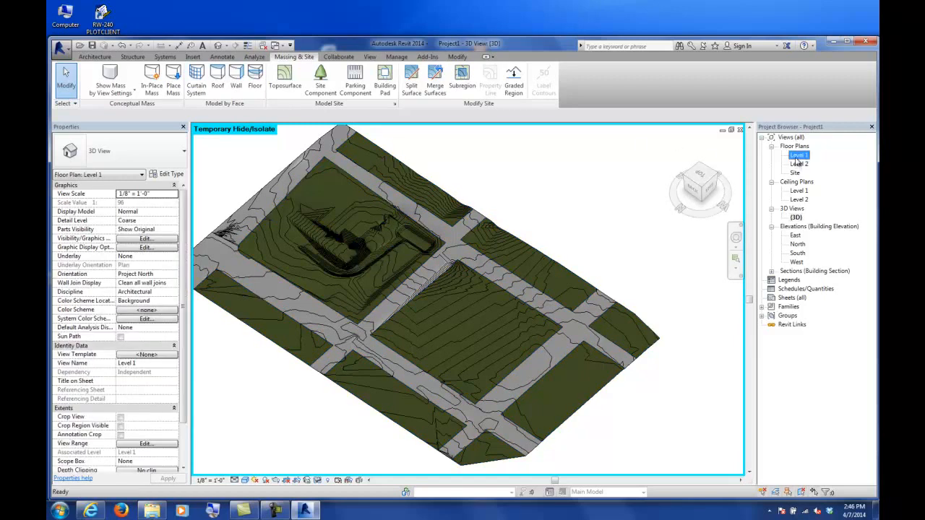
scroll(563, 325, "up", 8)
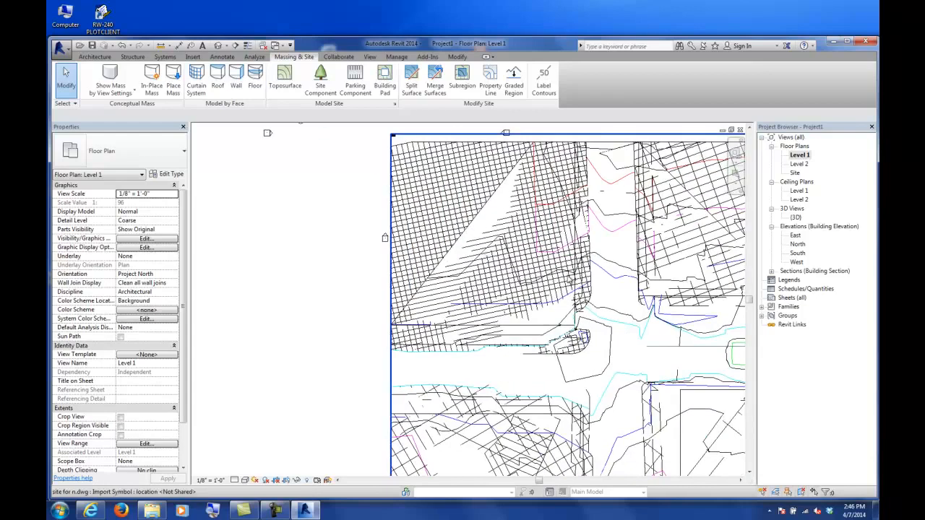
scroll(522, 232, "down", 6)
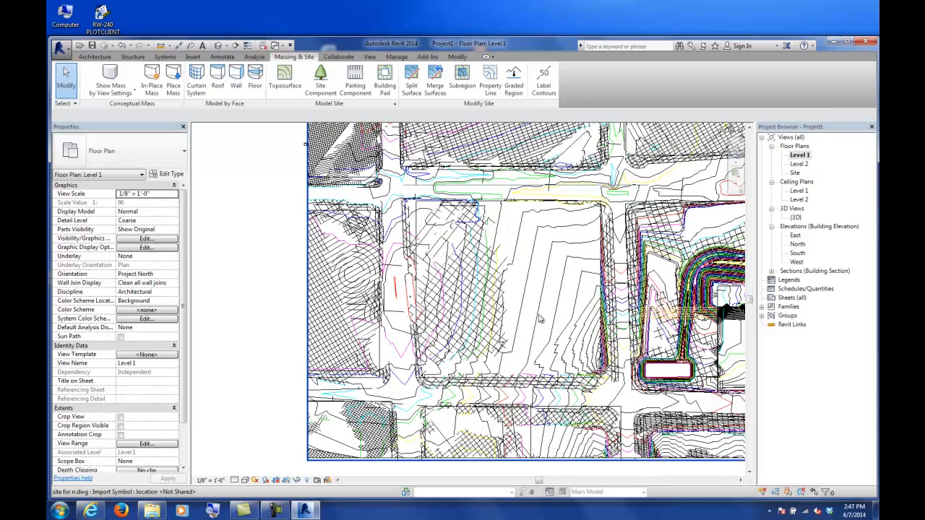
left_click(92, 58)
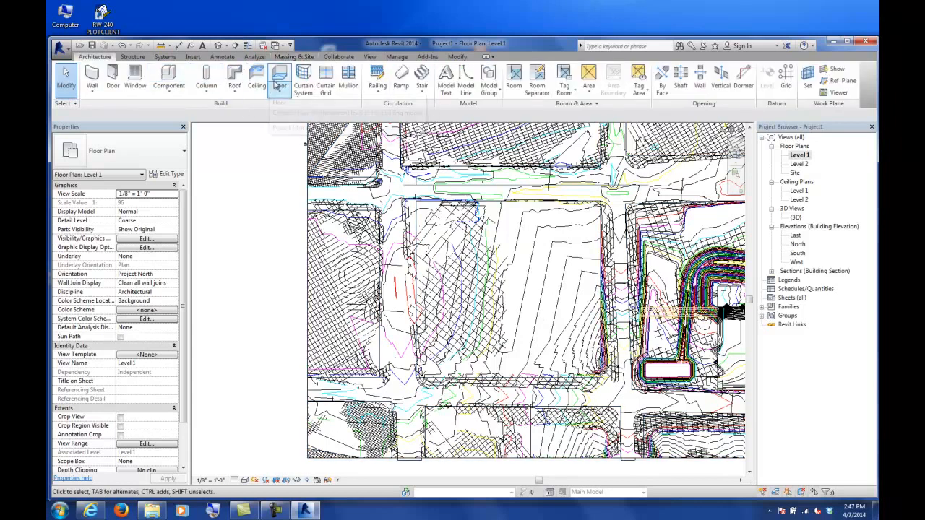
left_click(280, 78)
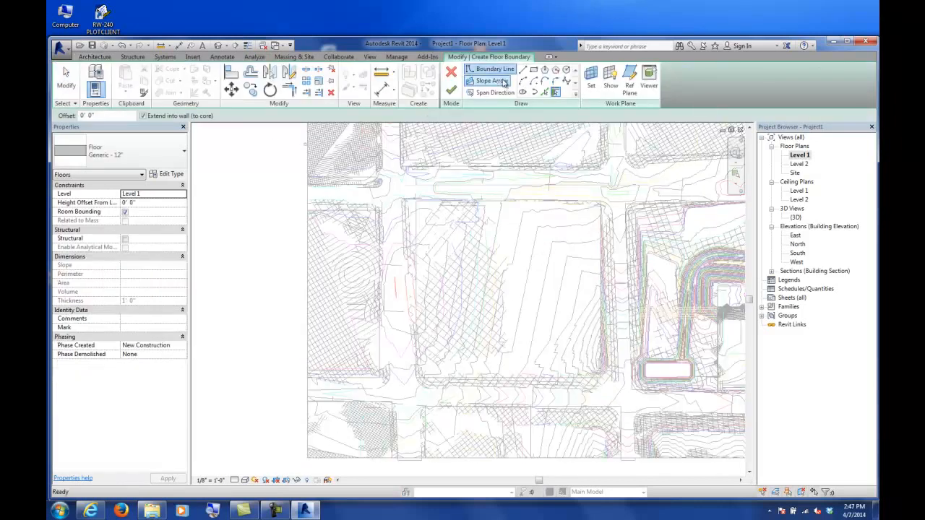
left_click(534, 70)
left_click(473, 267)
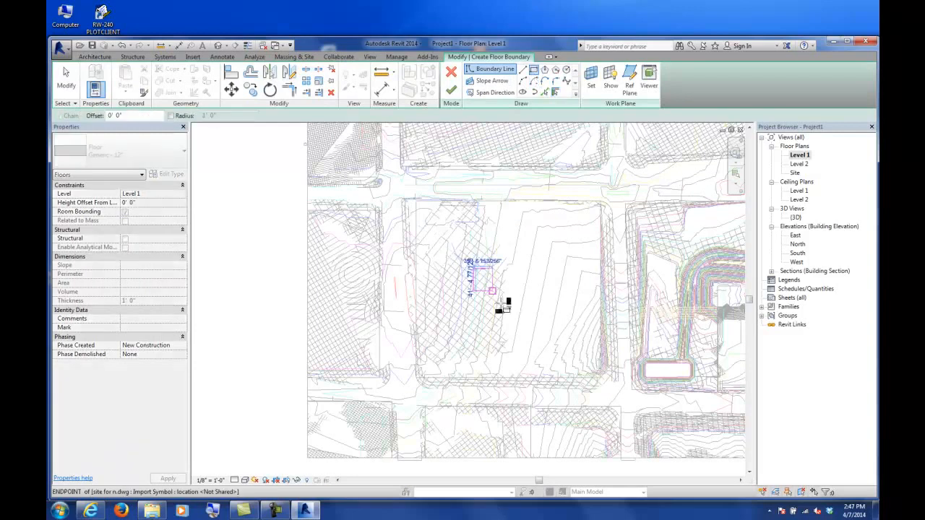
left_click(558, 333)
key("Escape")
key("Escape")
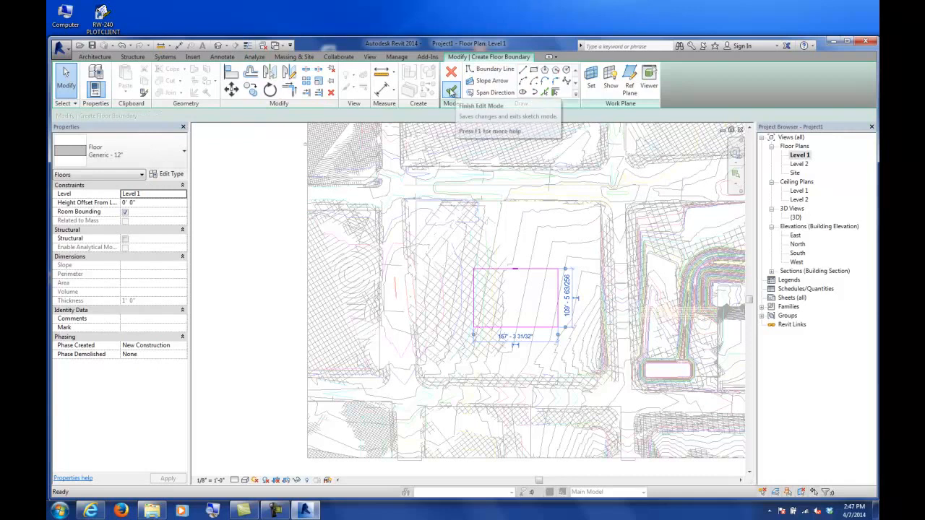
left_click(451, 91)
left_click(108, 57)
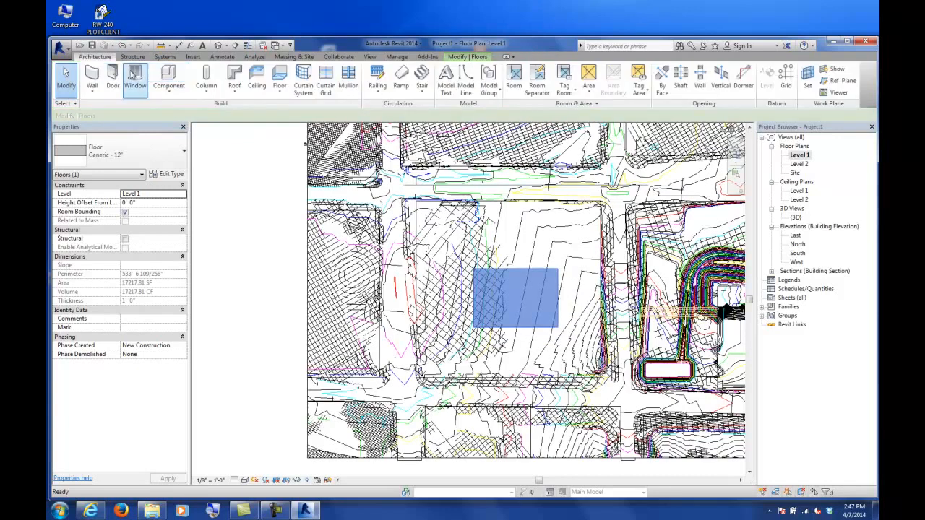
left_click(93, 72)
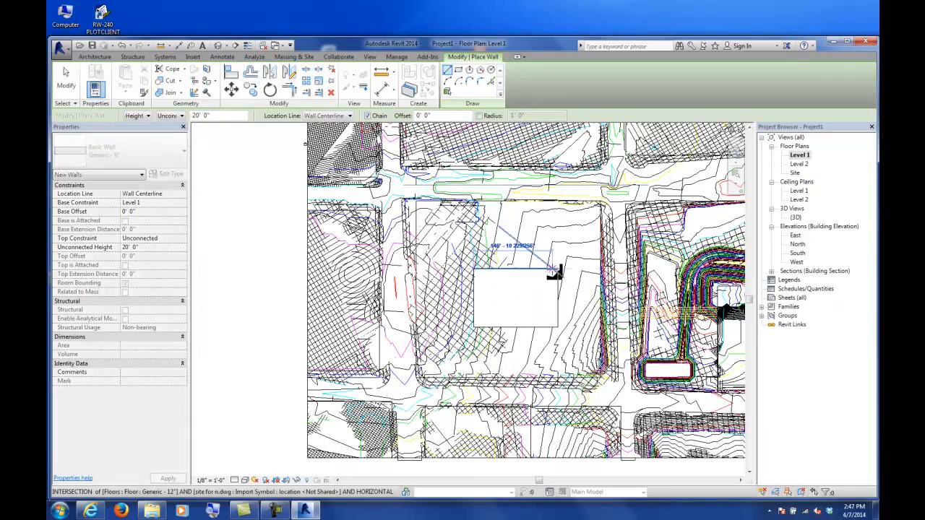
left_click(477, 273)
key("Escape")
key("Escape")
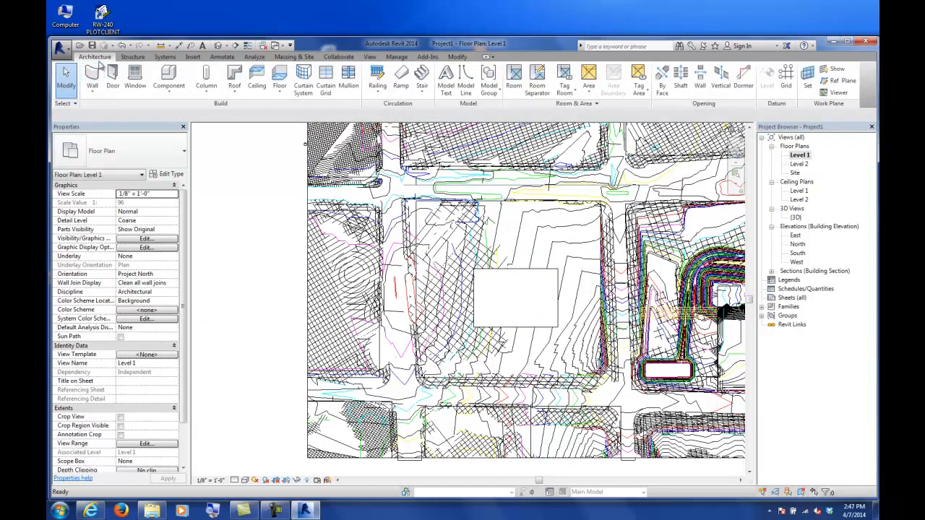
Draw four Generic - 8" walls 20' high around the floor's edges, with the location line set to Finish Face: Exterior
left_click(96, 72)
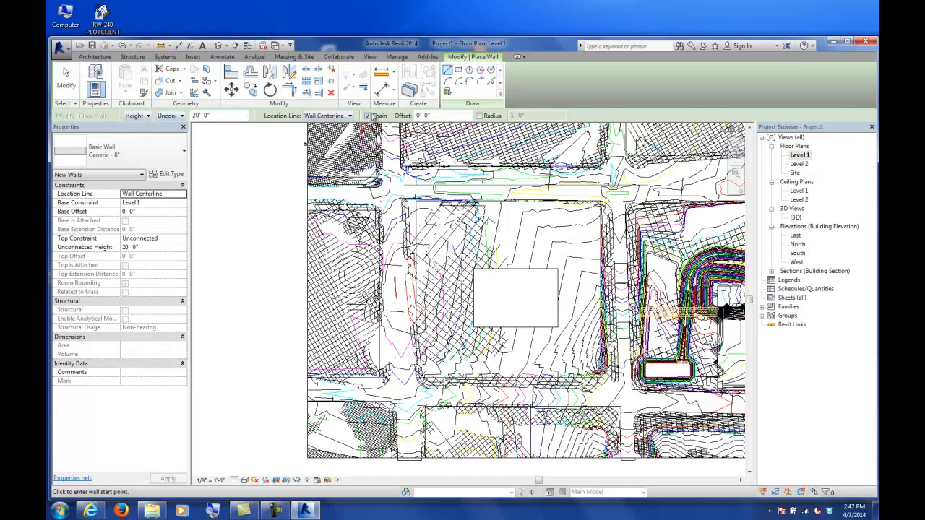
left_click(340, 117)
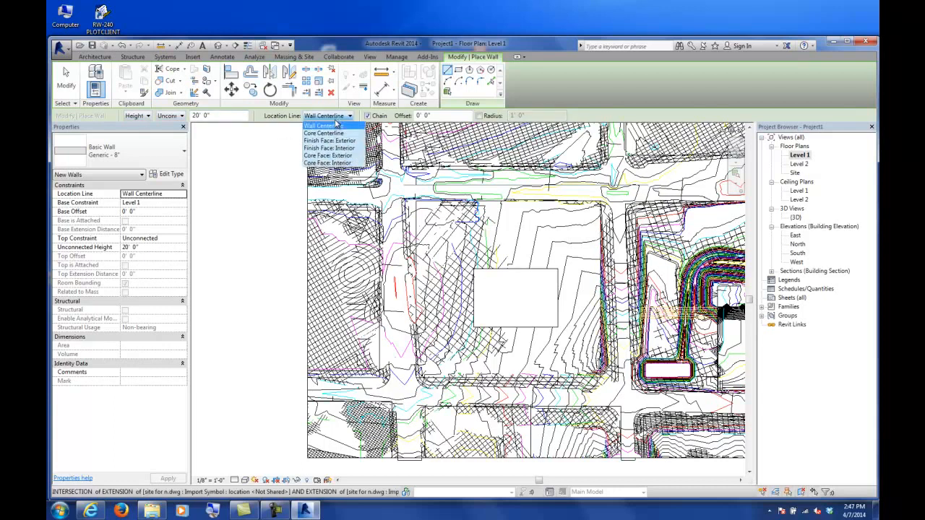
left_click(332, 140)
scroll(530, 258, "up", 4)
left_click(379, 282)
scroll(541, 283, "up", 5)
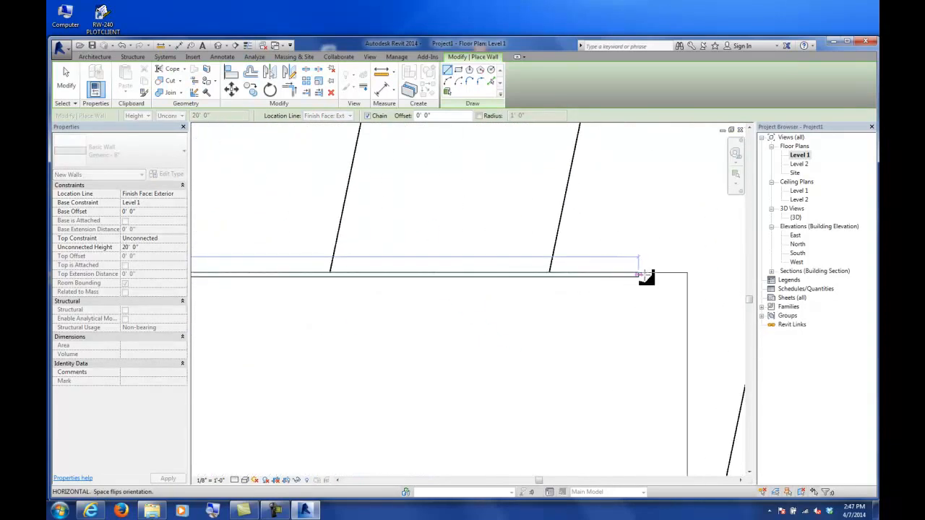
left_click(685, 273)
scroll(679, 267, "down", 5)
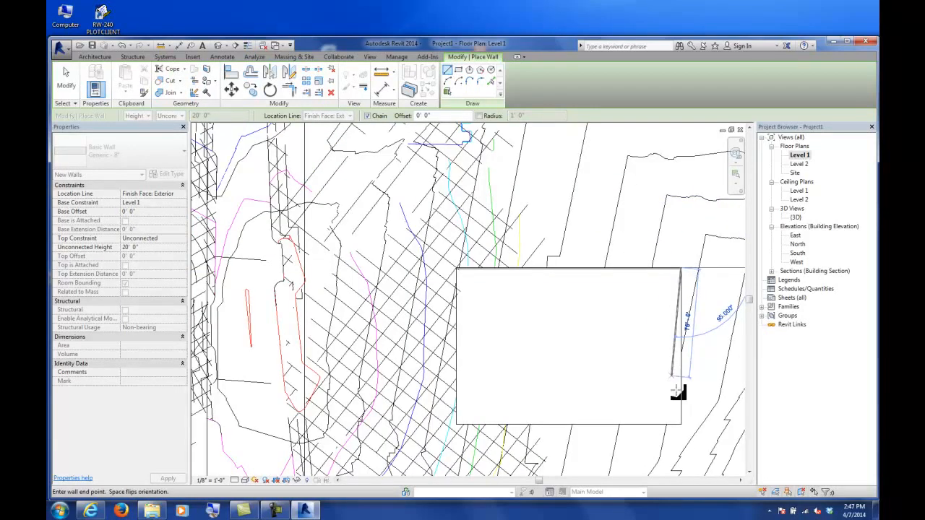
left_click(683, 422)
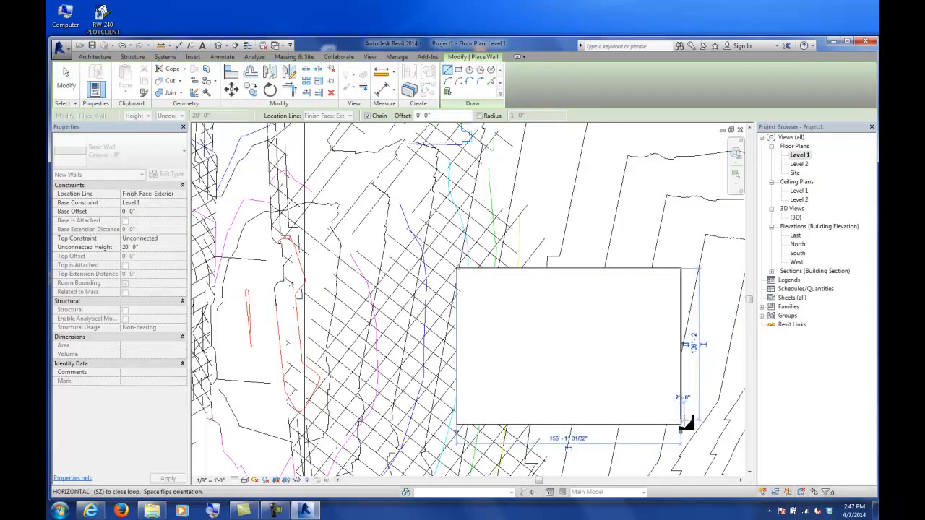
left_click(458, 424)
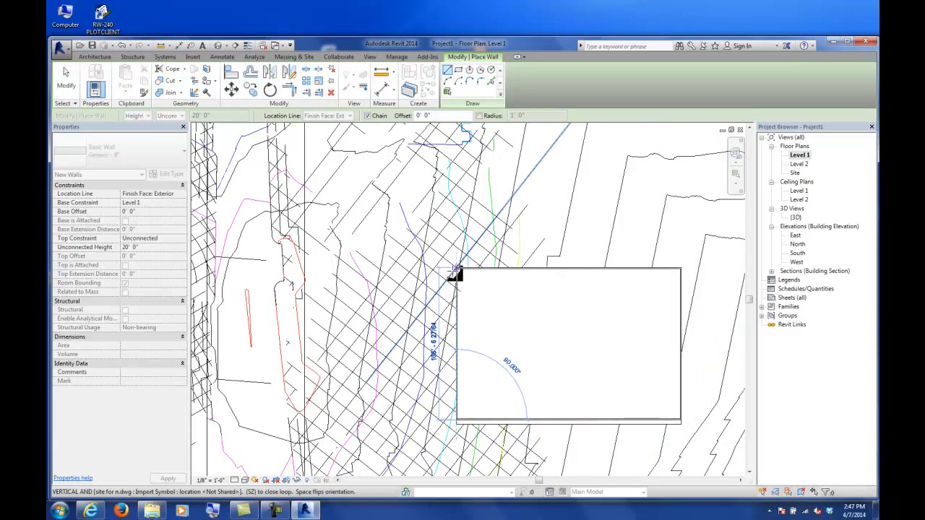
left_click(455, 270)
Align the exterior face of the lower wall in plan with the floor's lower edge
left_click(231, 70)
scroll(470, 405, "up", 5)
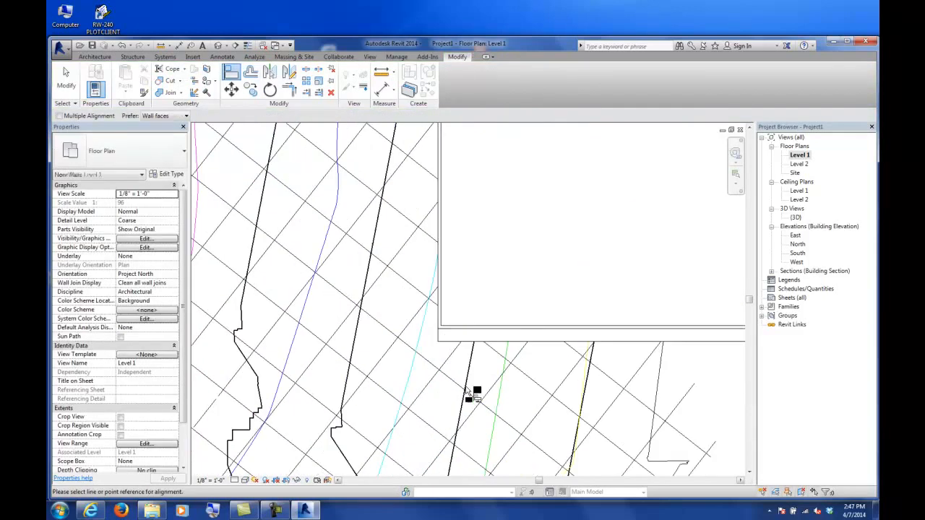
left_click(461, 323)
left_click(466, 309)
left_click(66, 79)
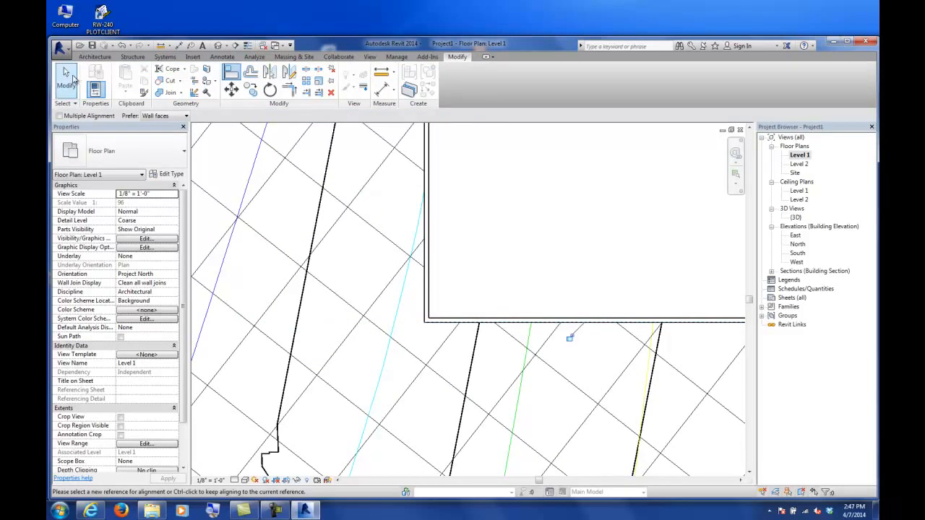
Examine in the 3D view how the walled floor sits against the block's terrain
double_click(795, 216)
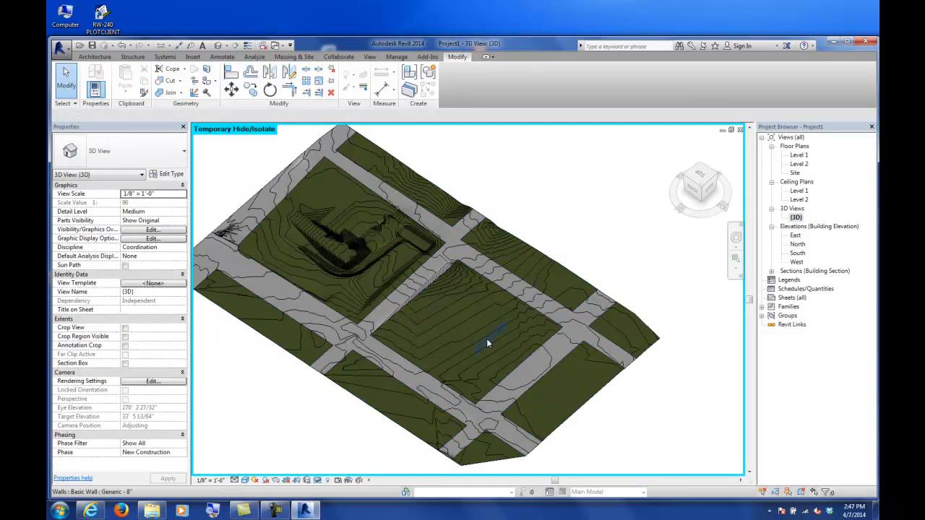
middle_click_drag(468, 361, 510, 245, "shift")
scroll(504, 318, "up", 5)
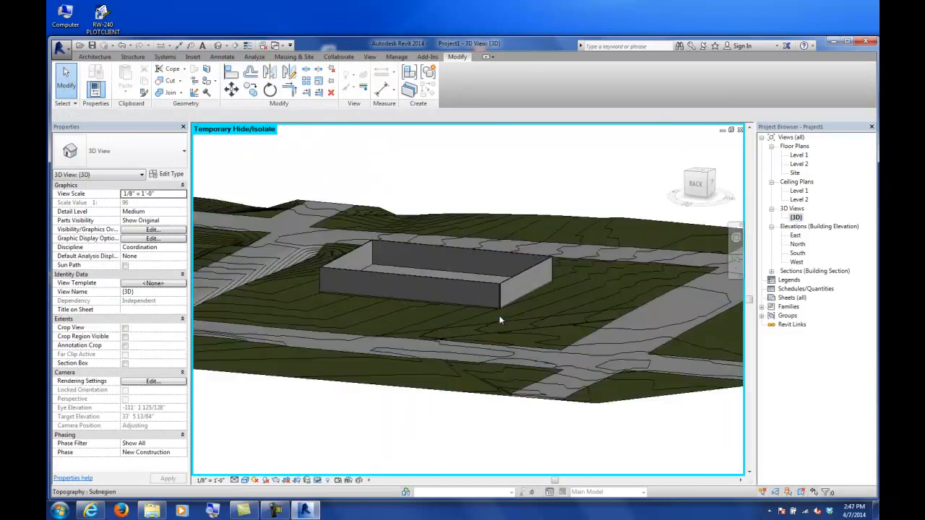
Select the building's Generic - 12" floor in the 3D view and set its height offset from Level 1 to -12'
middle_click_drag(498, 315, 450, 312, "shift")
scroll(450, 312, "down", 5)
middle_click_drag(398, 326, 352, 474, "shift")
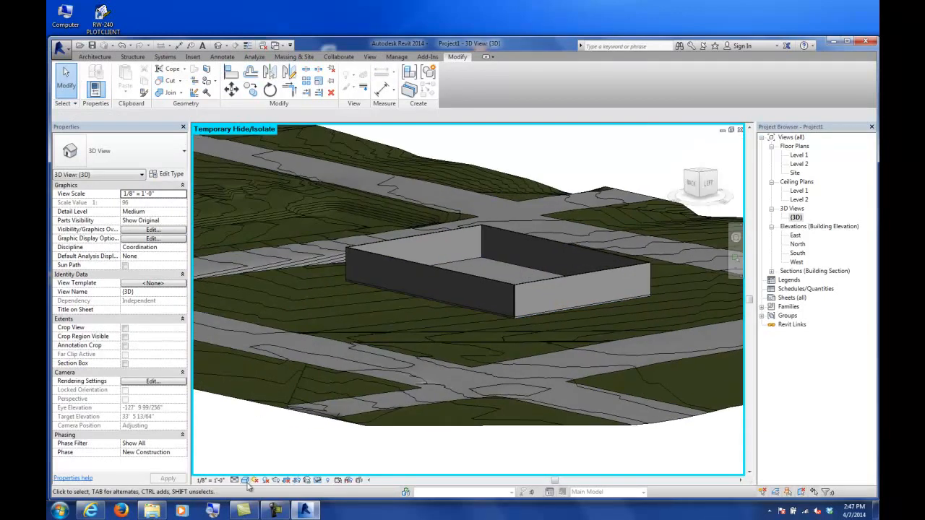
middle_click_drag(411, 378, 477, 370, "shift")
scroll(478, 366, "down", 1)
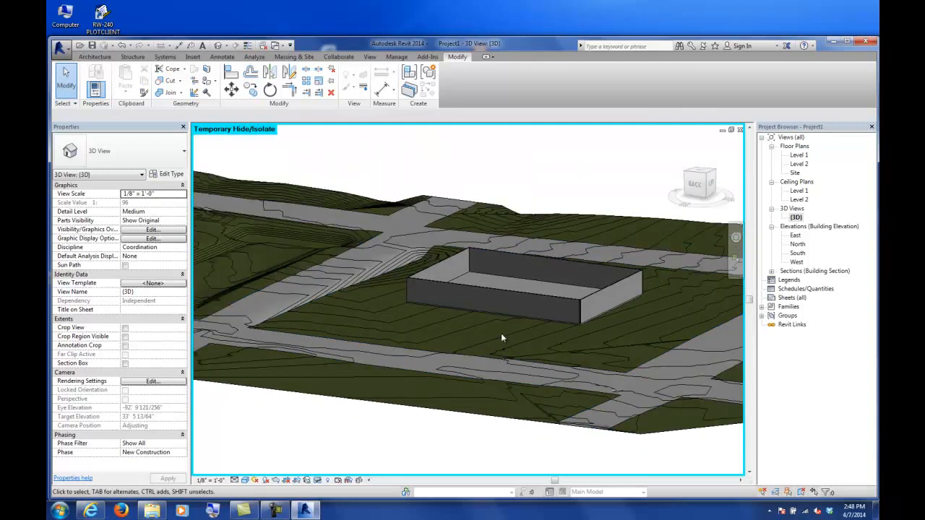
left_click(548, 287)
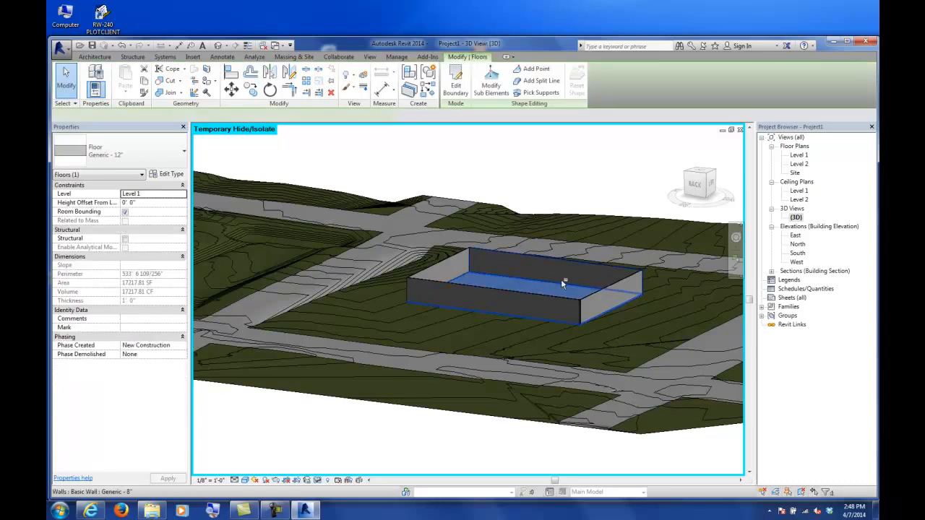
middle_click_drag(554, 282, 541, 335, "shift")
left_click(159, 203)
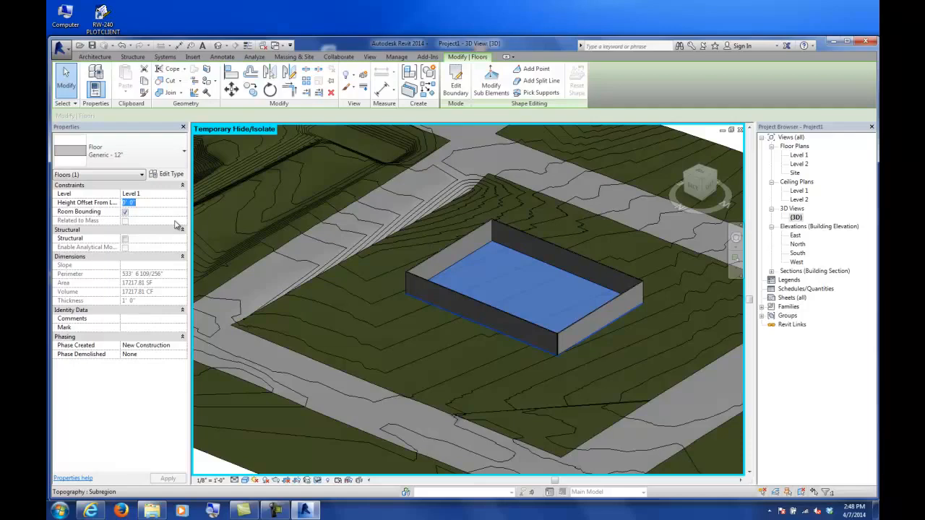
type("-12")
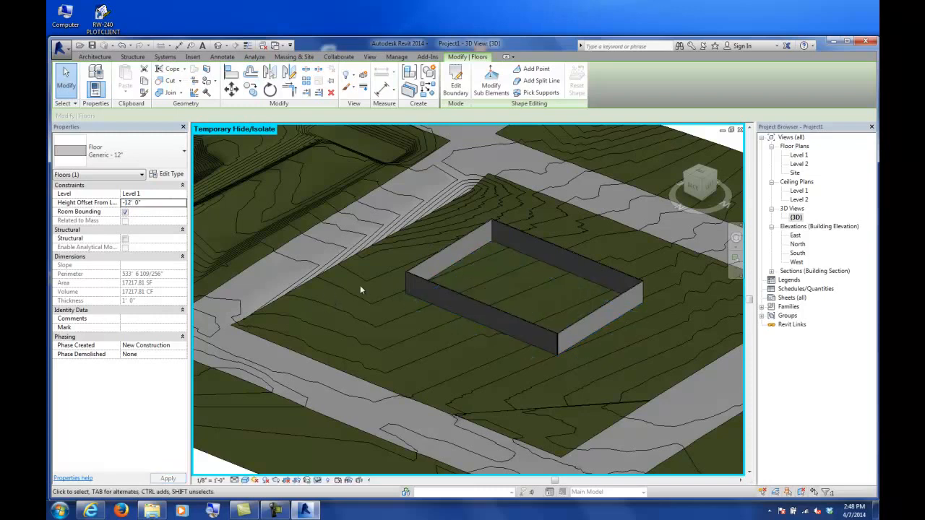
Select all four Generic - 8" walls around the floor and set their base offset to -12'
left_click(426, 282)
left_click(432, 260, "ctrl")
left_click(515, 230, "ctrl")
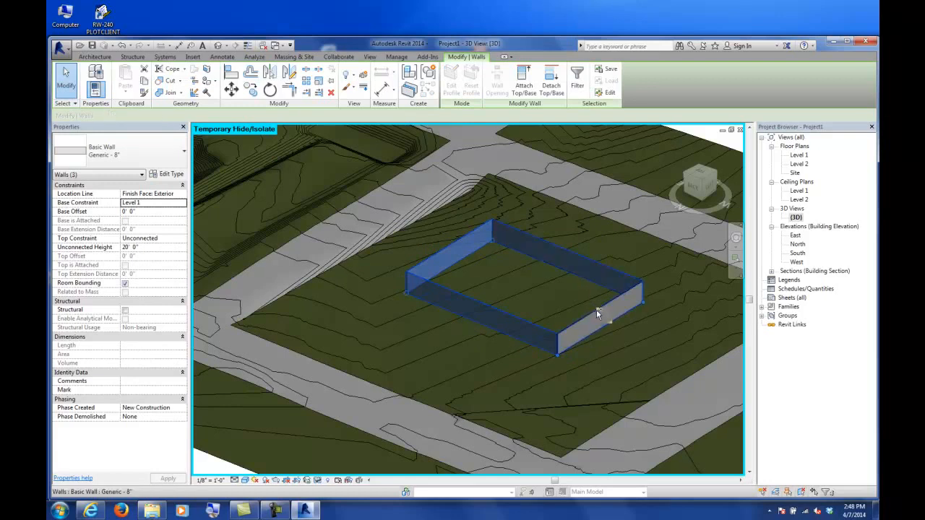
left_click(596, 309, "ctrl")
left_click(152, 210)
type("-12")
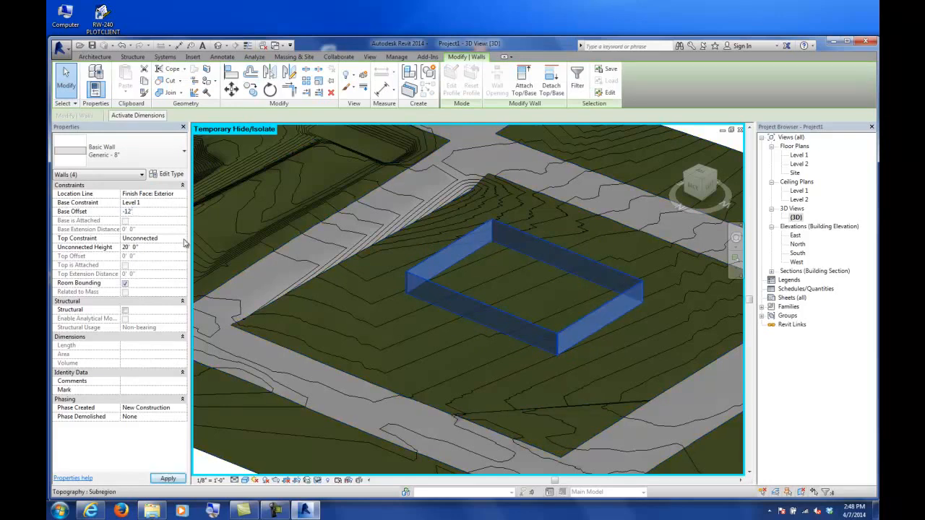
Constrain the tops of the four walls up to Level 1 with a top offset of 20'
left_click(184, 241)
left_click(155, 255)
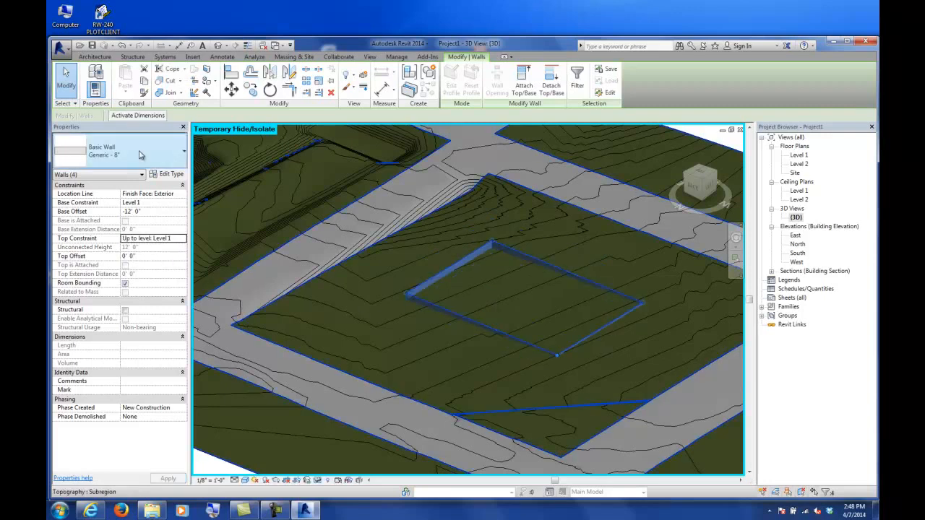
left_click(157, 255)
type("20'")
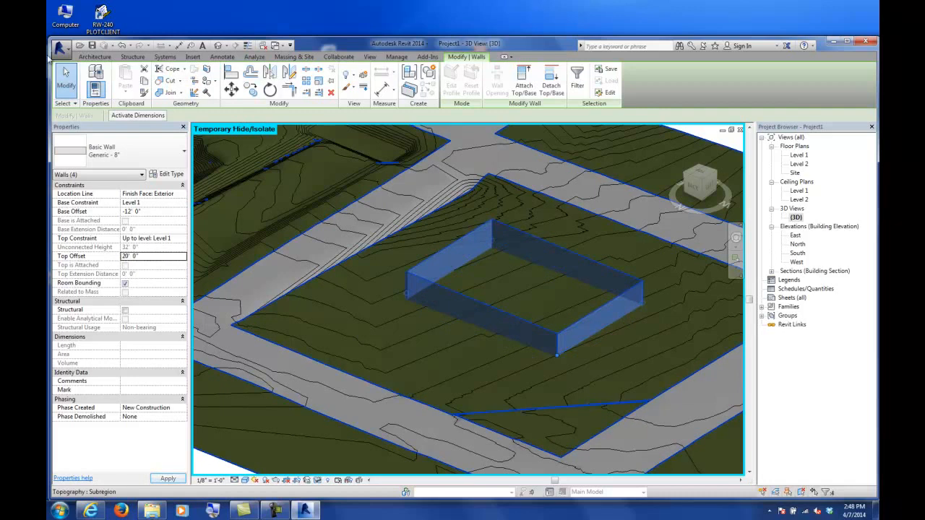
left_click(66, 80)
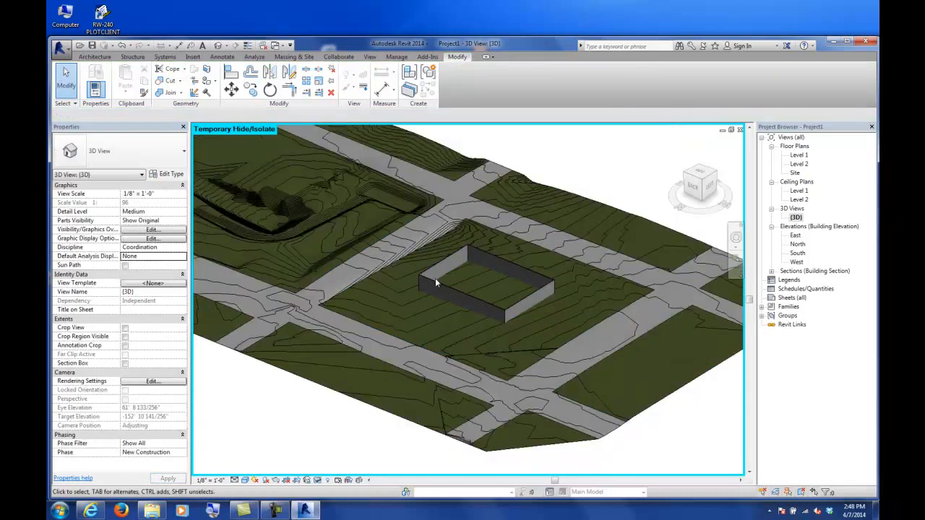
Examine from above and below how the lowered floor and walls extend through the terrain
scroll(435, 282, "down", 3)
middle_click_drag(431, 339, 460, 308, "shift")
scroll(470, 278, "up", 6)
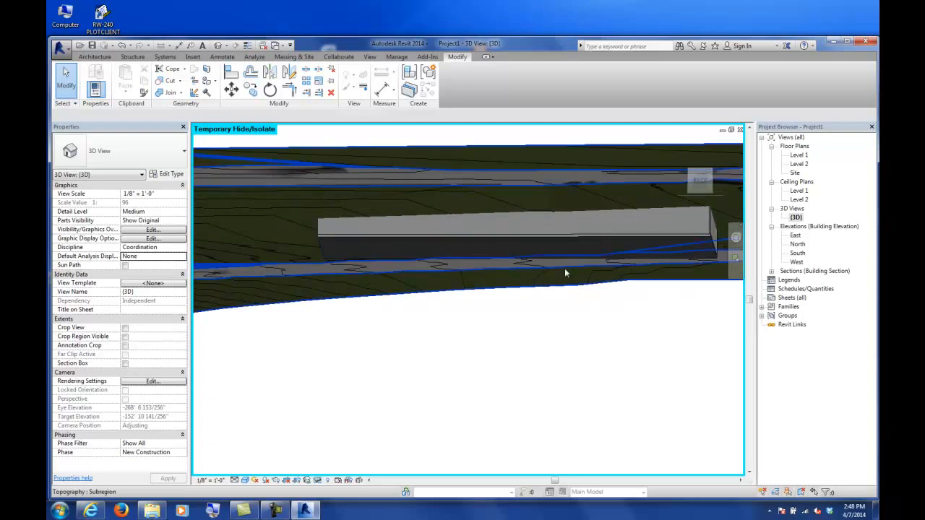
scroll(582, 265, "down", 2)
middle_click_drag(606, 265, 588, 333, "shift")
scroll(572, 341, "down", 4)
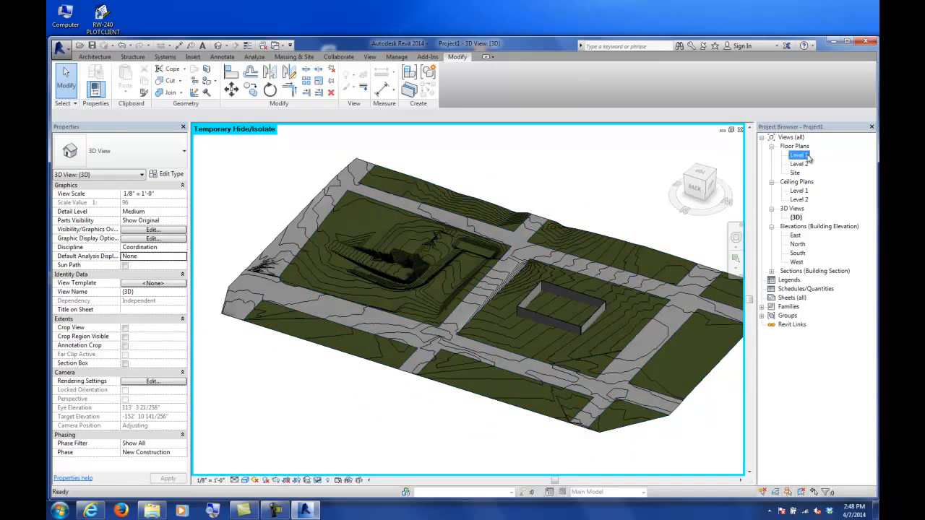
On the Level 1 plan, cut a horizontal building section through the middle of the building and open the section view at its floor
double_click(803, 156)
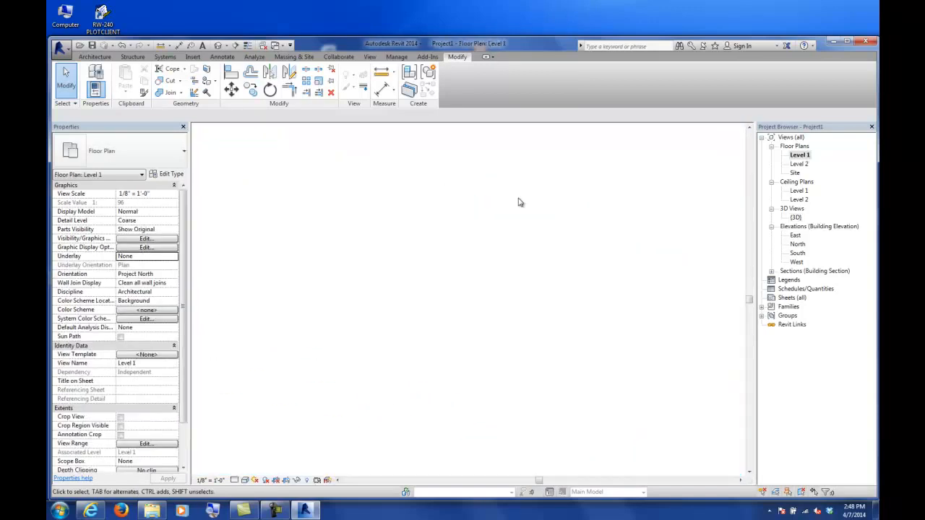
left_click(235, 45)
scroll(371, 219, "down", 4)
scroll(372, 219, "down", 4)
middle_click_drag(314, 186, 369, 229)
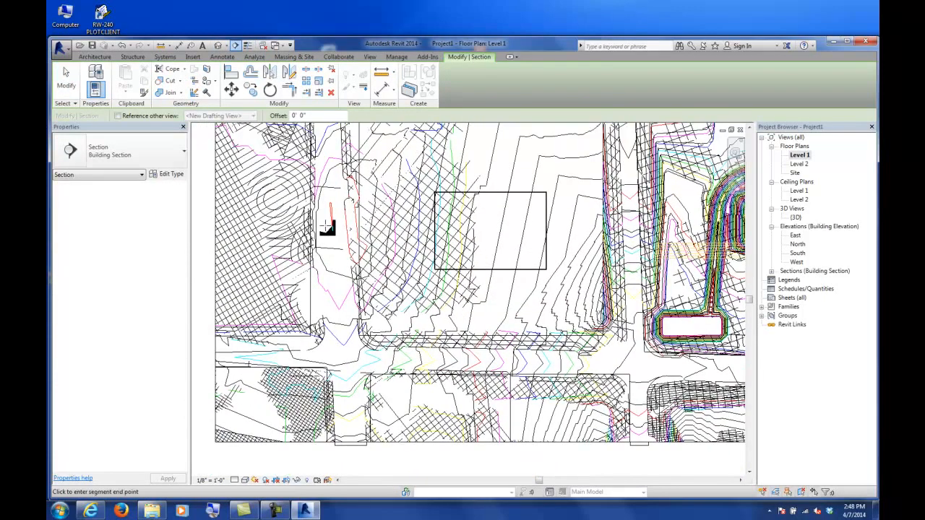
left_click(326, 226)
left_click(590, 225)
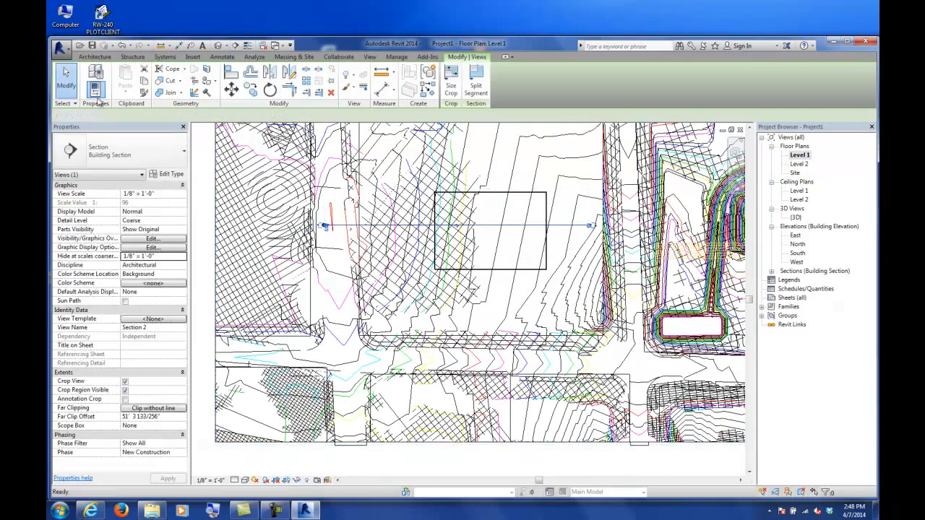
key("Escape")
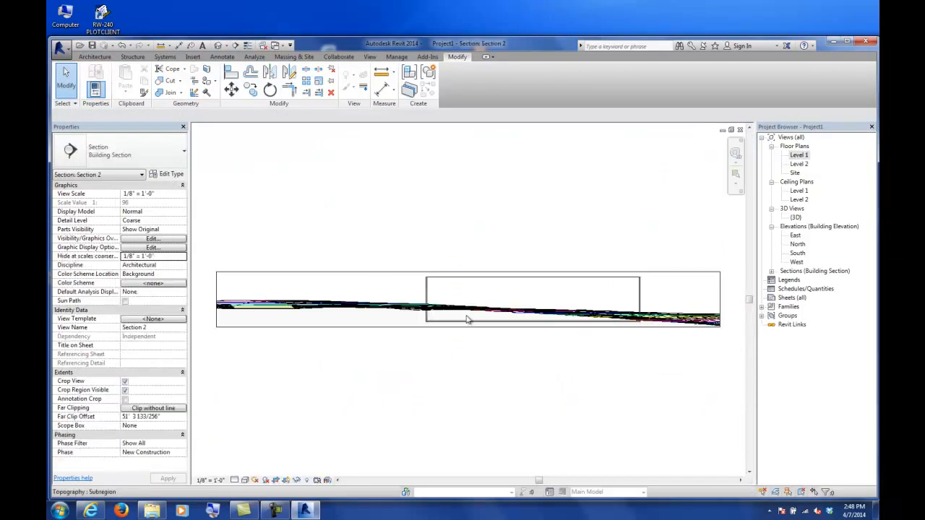
scroll(433, 311, "up", 4)
scroll(419, 309, "up", 2)
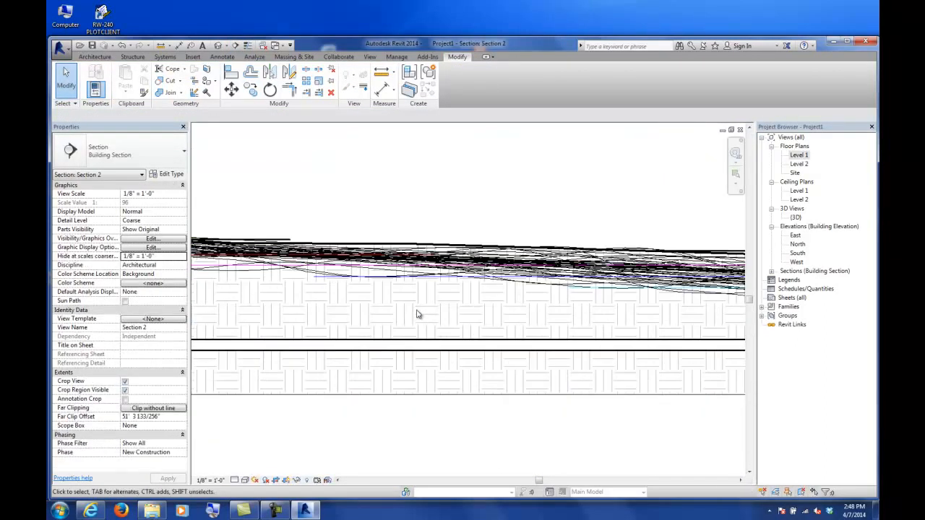
Examine the lower floor slab and walls relative to the terrain in Section 2
scroll(404, 379, "up", 2)
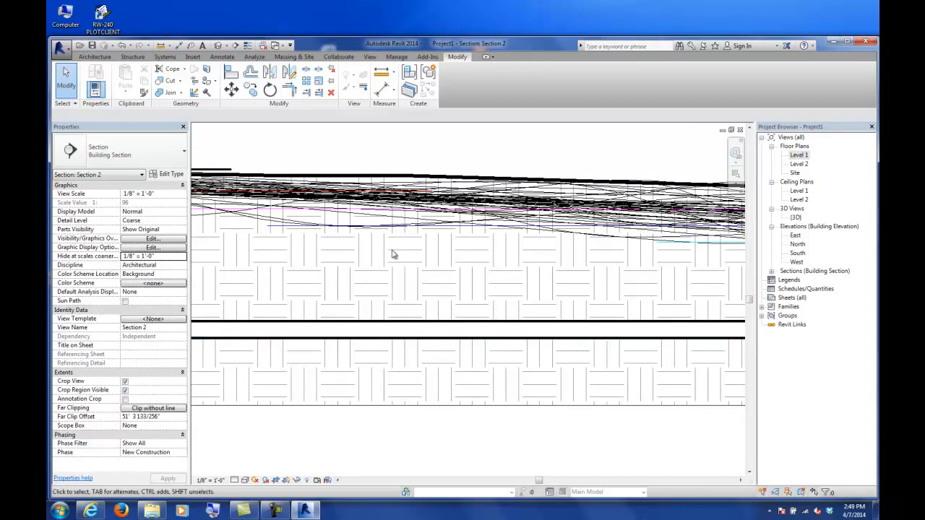
scroll(444, 239, "down", 1)
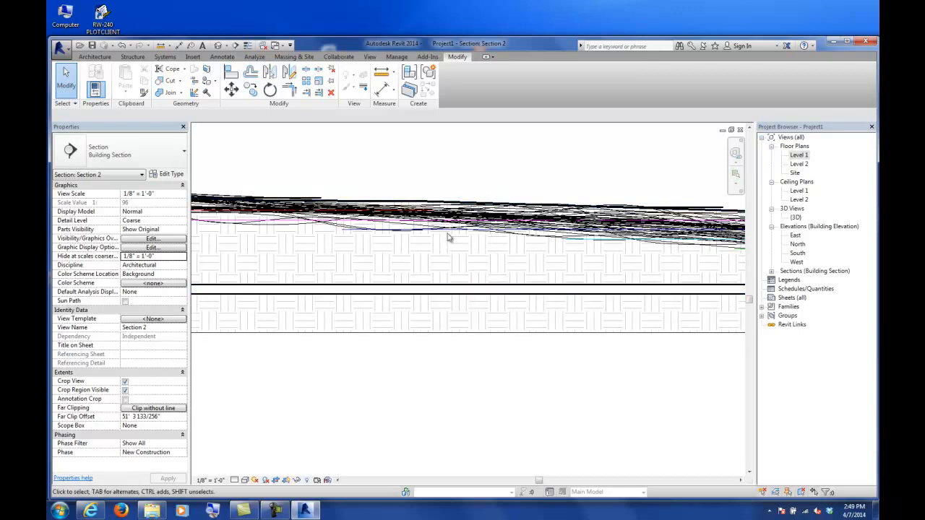
scroll(429, 206, "down", 7)
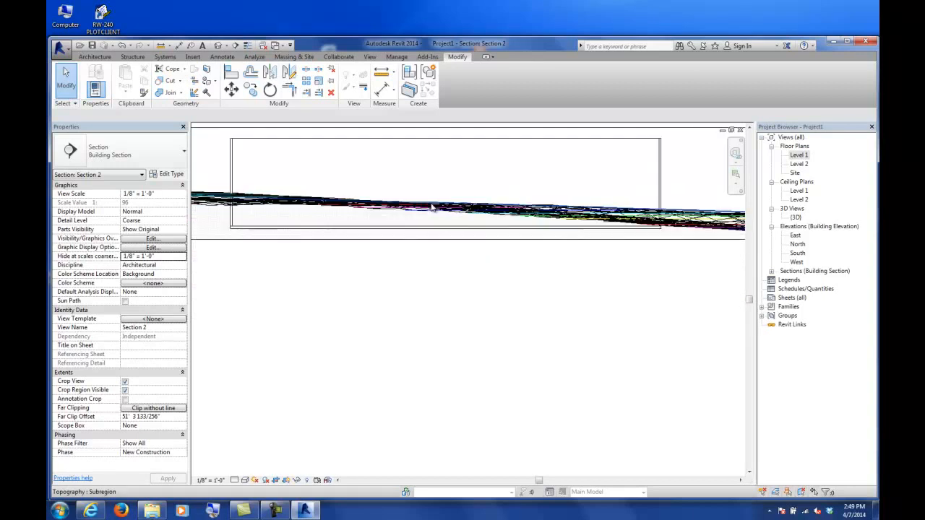
scroll(397, 217, "up", 2)
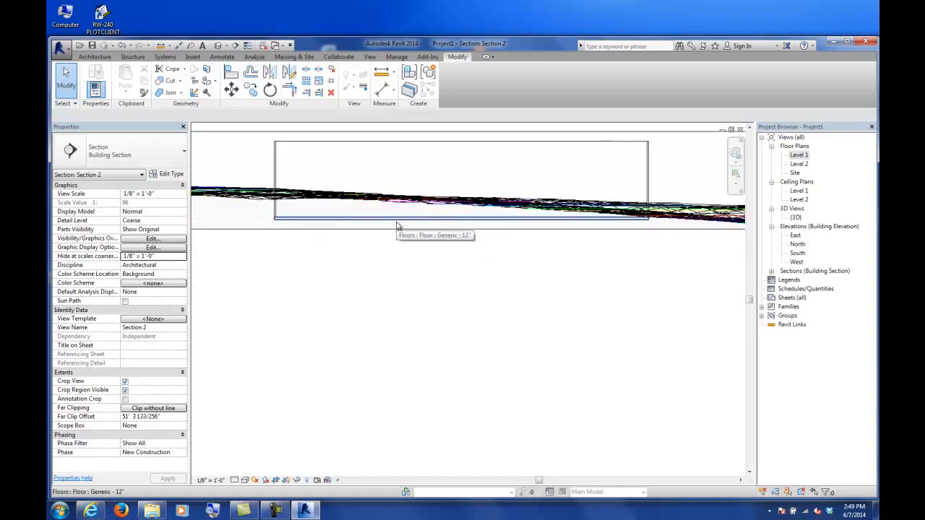
scroll(302, 229, "up", 6)
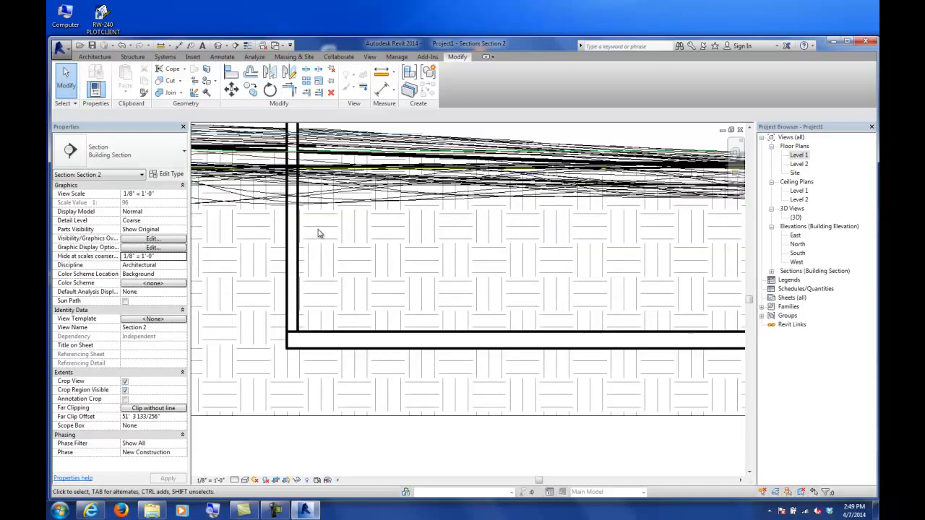
scroll(319, 233, "down", 5)
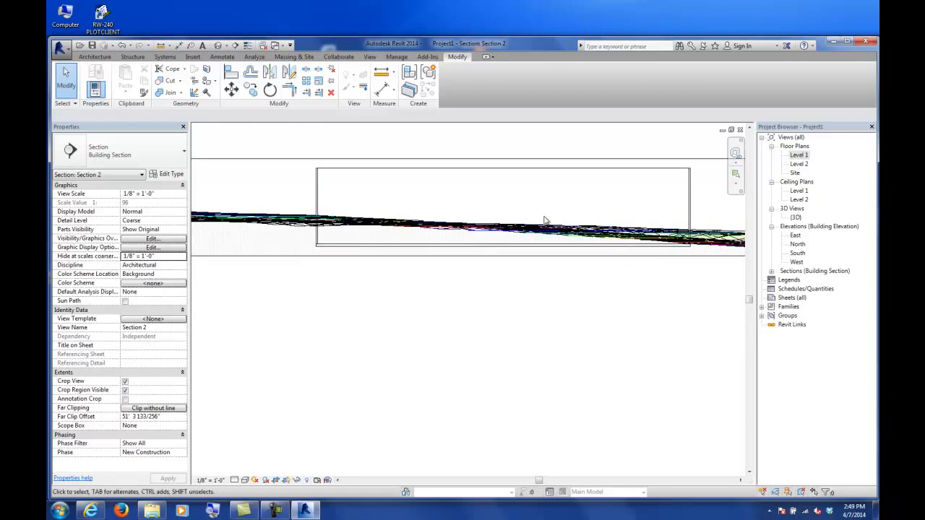
middle_click_drag(633, 222, 582, 240)
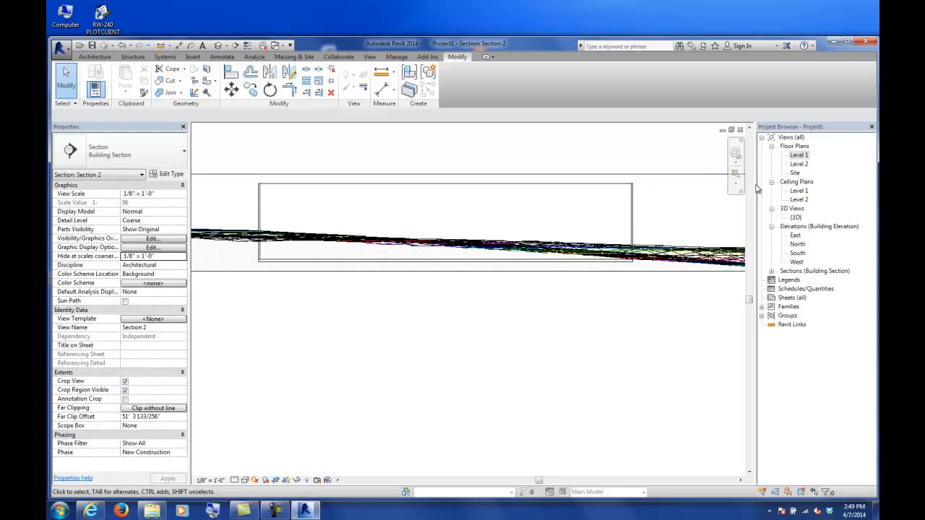
In the Level 1 floor plan, sketch a rectangular building pad boundary between opposite outer corners of the building walls
double_click(799, 155)
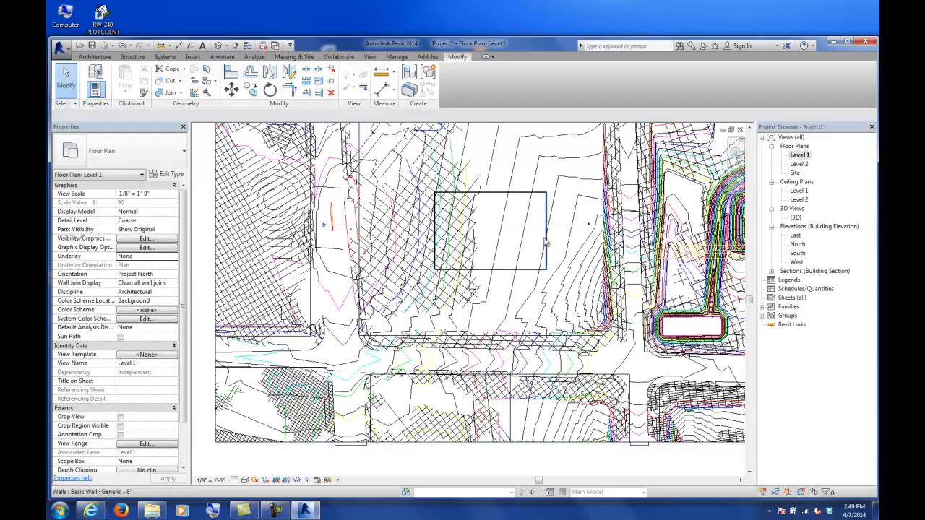
scroll(490, 191, "up", 3)
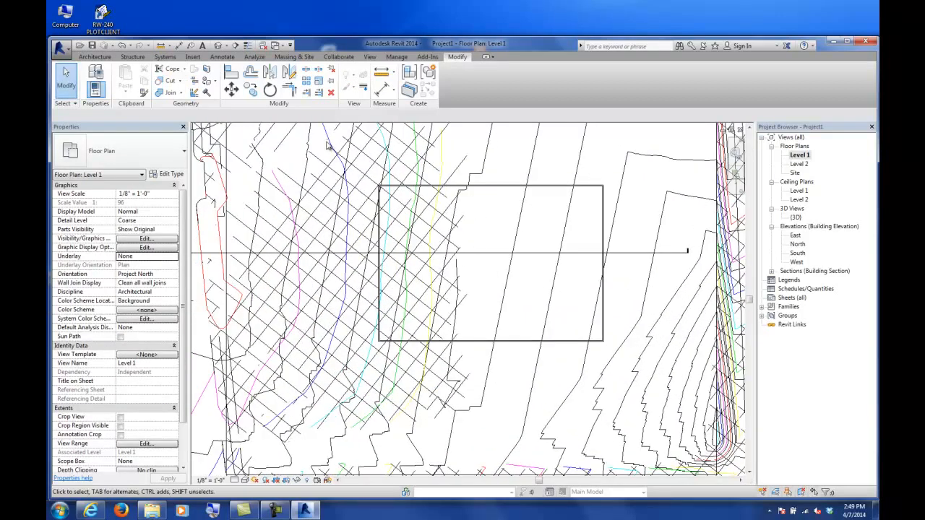
left_click(93, 58)
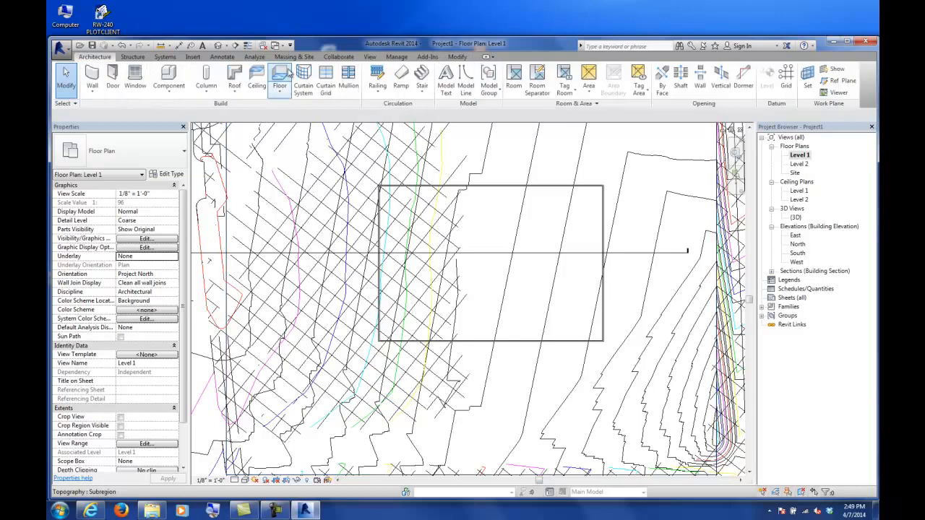
left_click(283, 58)
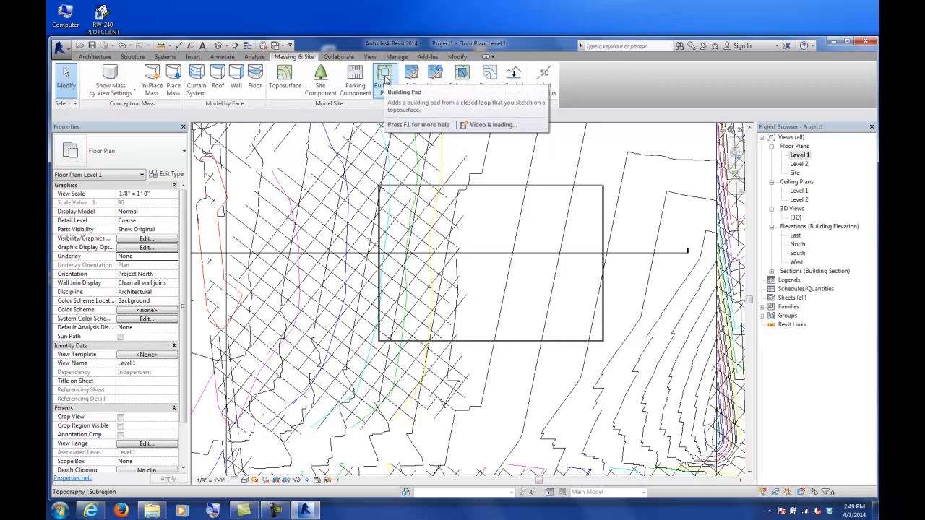
left_click(385, 78)
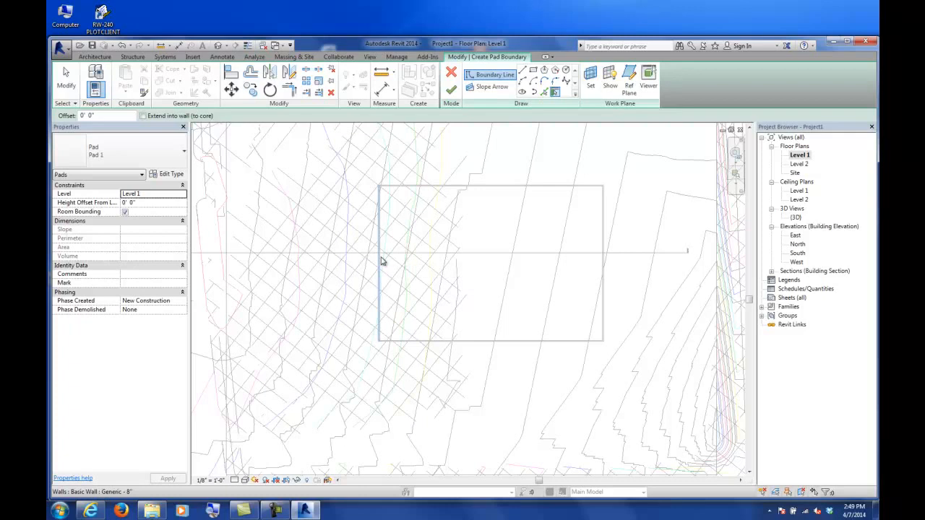
left_click(533, 69)
scroll(379, 185, "up", 1)
scroll(383, 189, "up", 3)
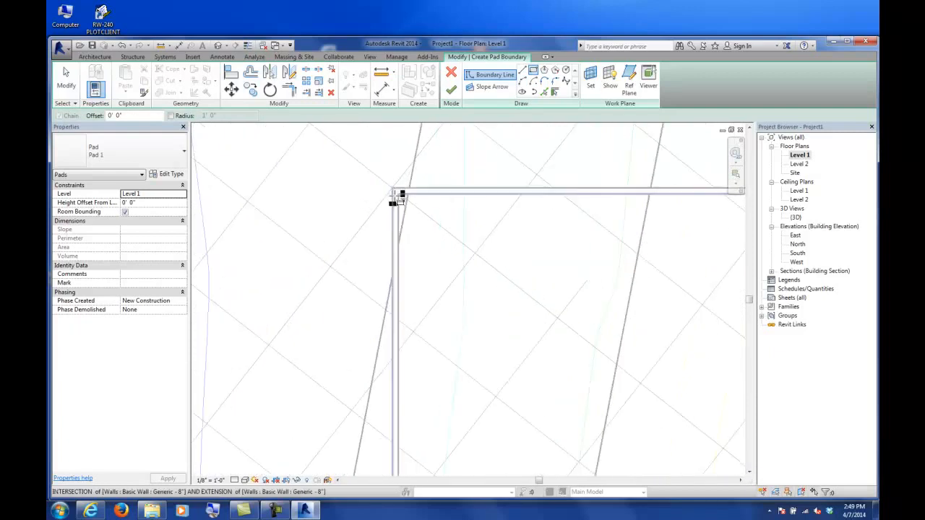
left_click(393, 190)
scroll(394, 190, "down", 3)
scroll(434, 231, "down", 3)
scroll(498, 261, "up", 6)
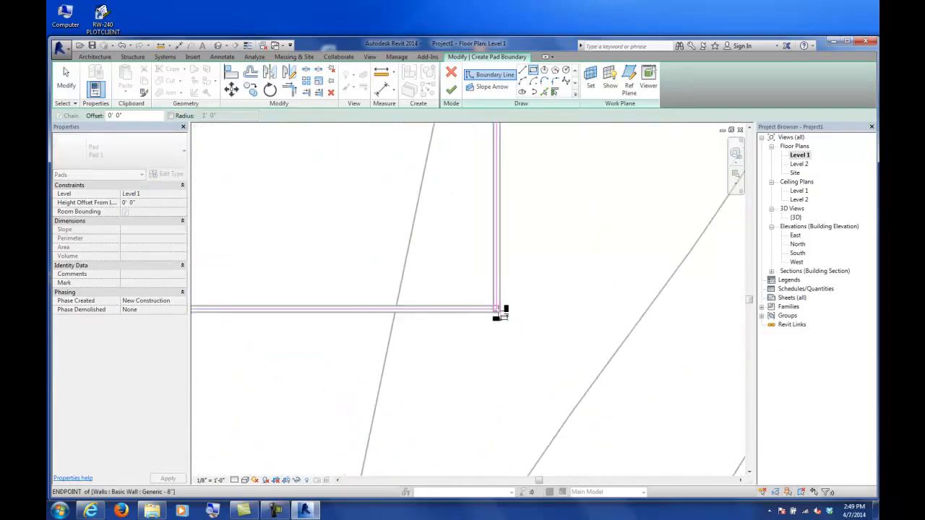
left_click(497, 310)
scroll(414, 225, "down", 5)
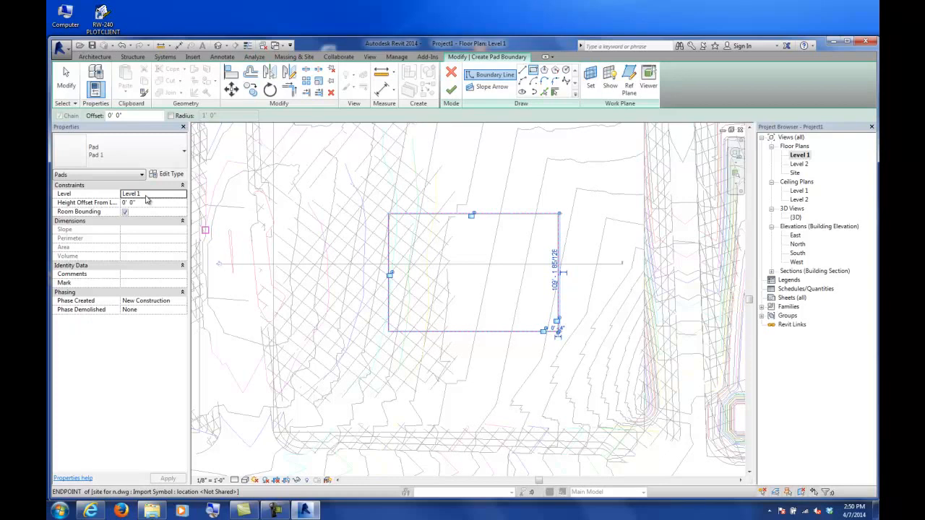
Check the South elevation, Section 1 and Section 2, and try to dimension the depth of the lower floor in Section 2
double_click(798, 254)
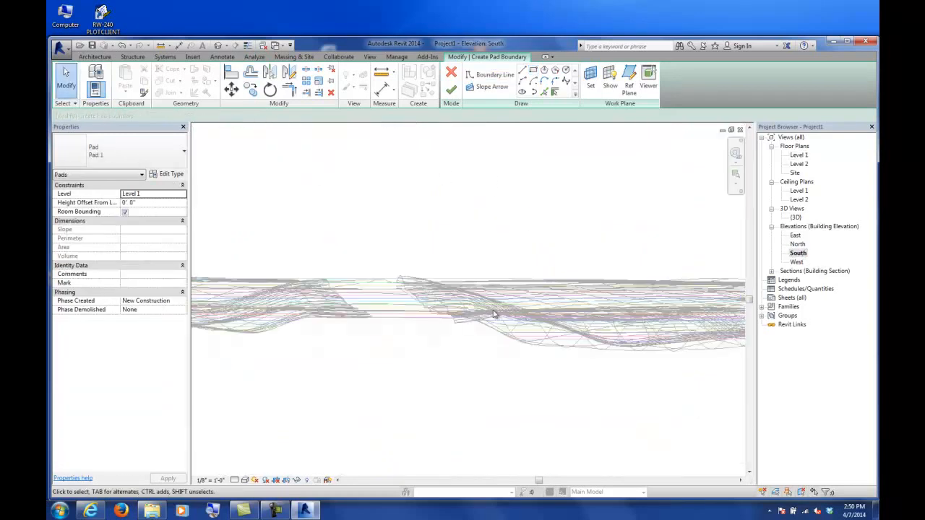
left_click(770, 271)
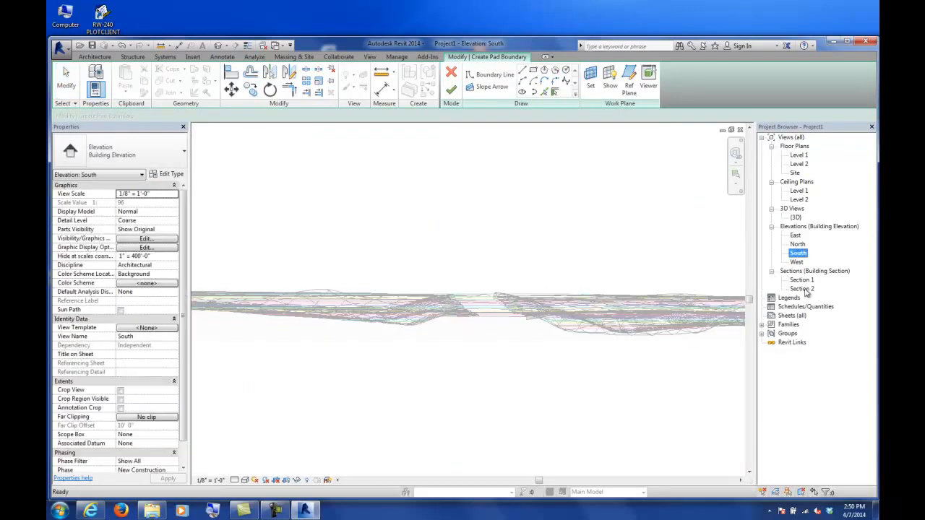
double_click(802, 280)
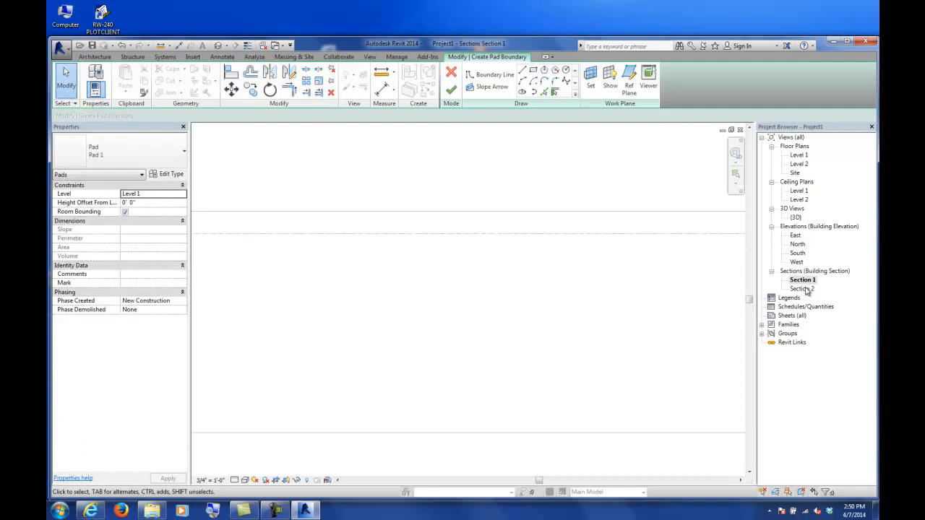
double_click(802, 289)
scroll(479, 278, "up", 6)
left_click(382, 74)
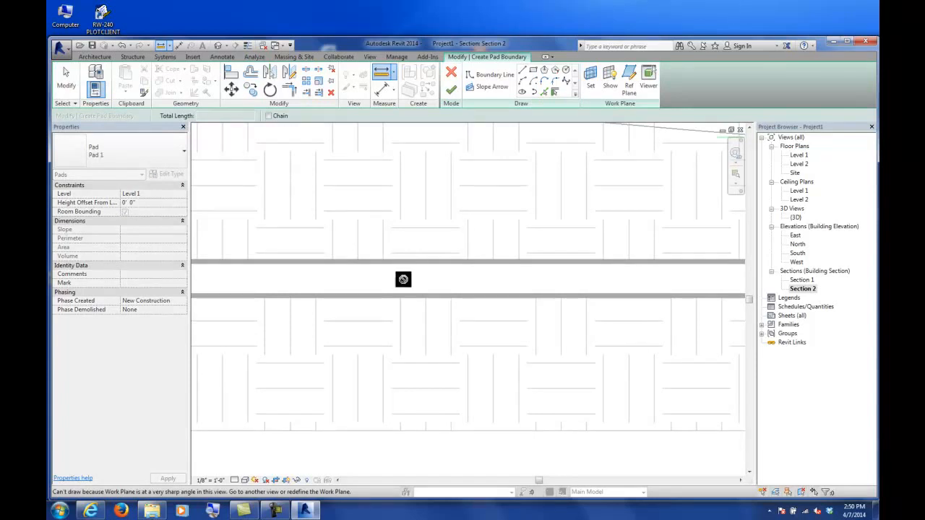
key("Escape")
scroll(396, 225, "down", 3)
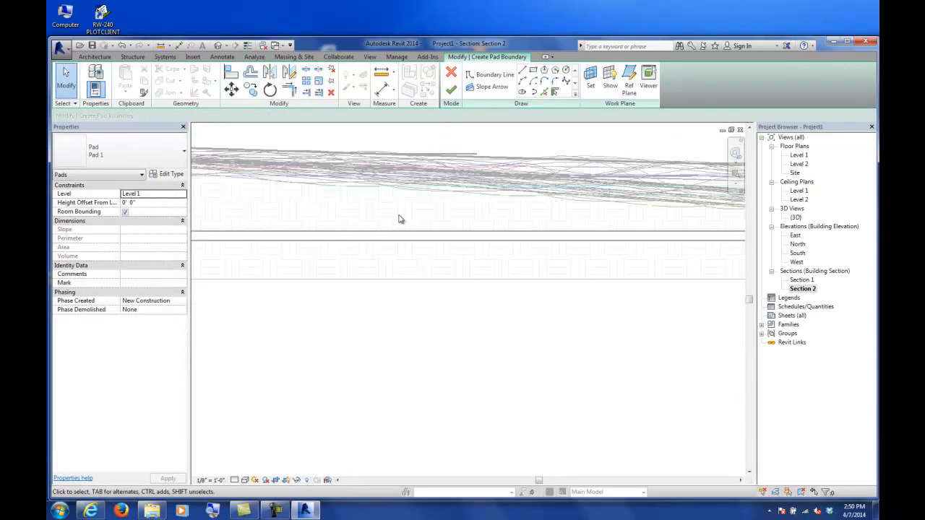
scroll(401, 219, "up", 2)
scroll(473, 222, "down", 1)
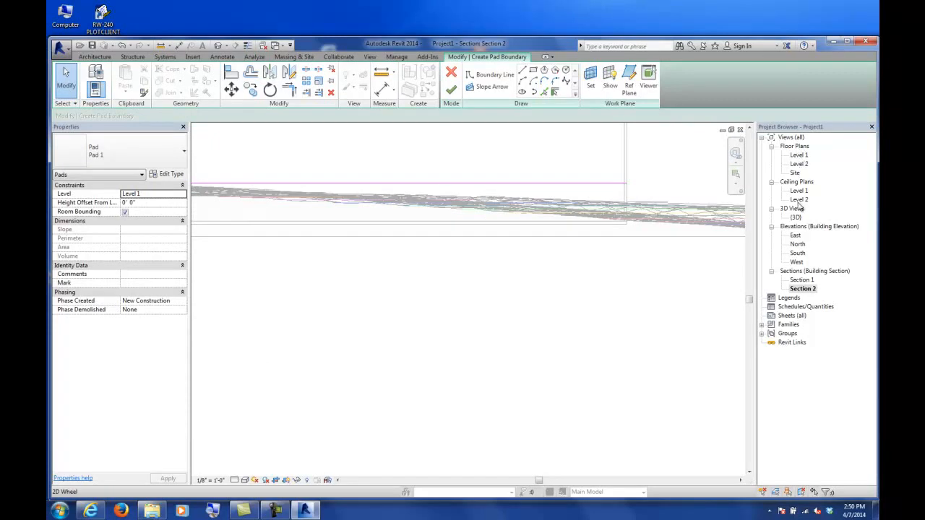
Switch to the Site floor plan and set the pad's height offset from Level 1 to -13' 0"
double_click(797, 173)
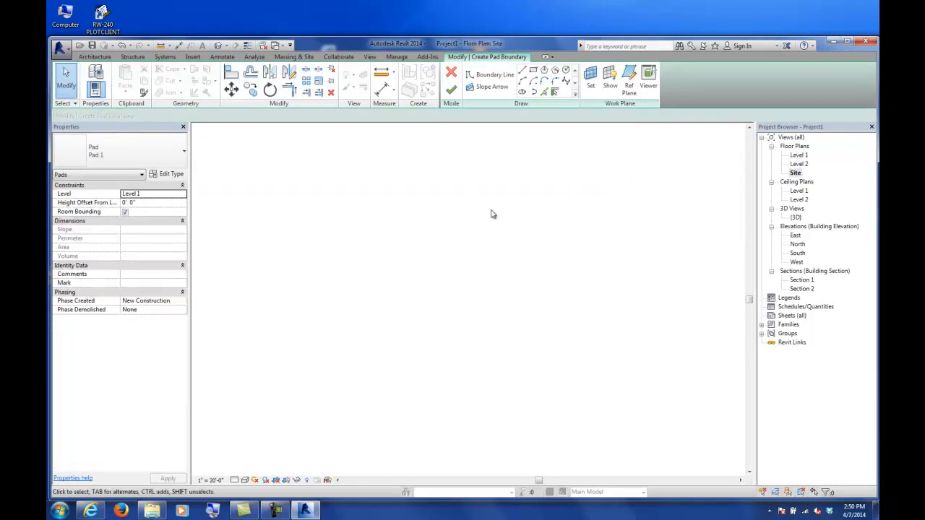
scroll(345, 269, "up", 3)
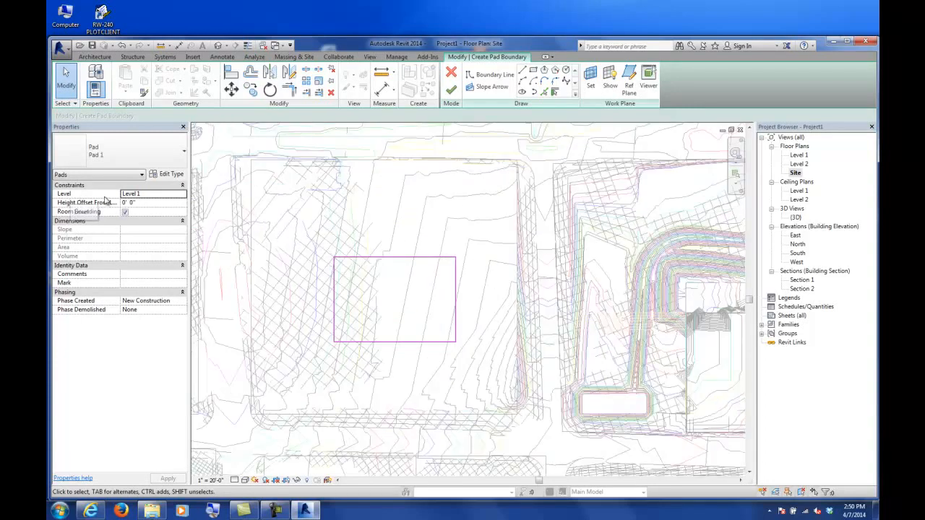
left_click(149, 203)
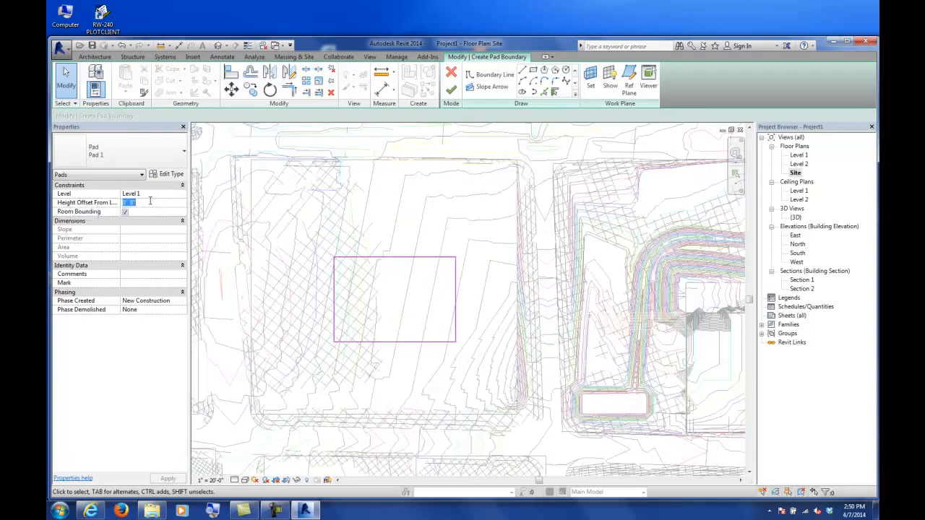
type("-13")
key("Return")
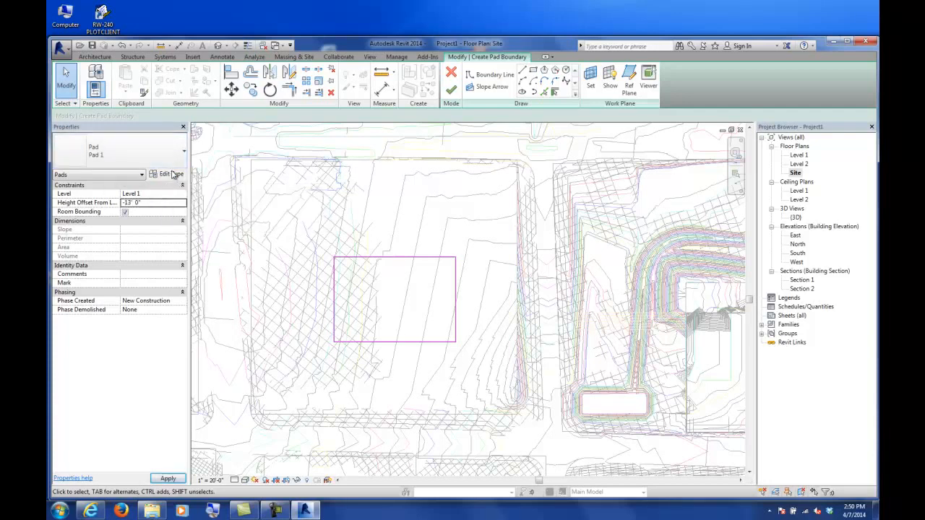
Edit the Pad 1 type's structure and set the structural layer's thickness to 4 inches
left_click(169, 176)
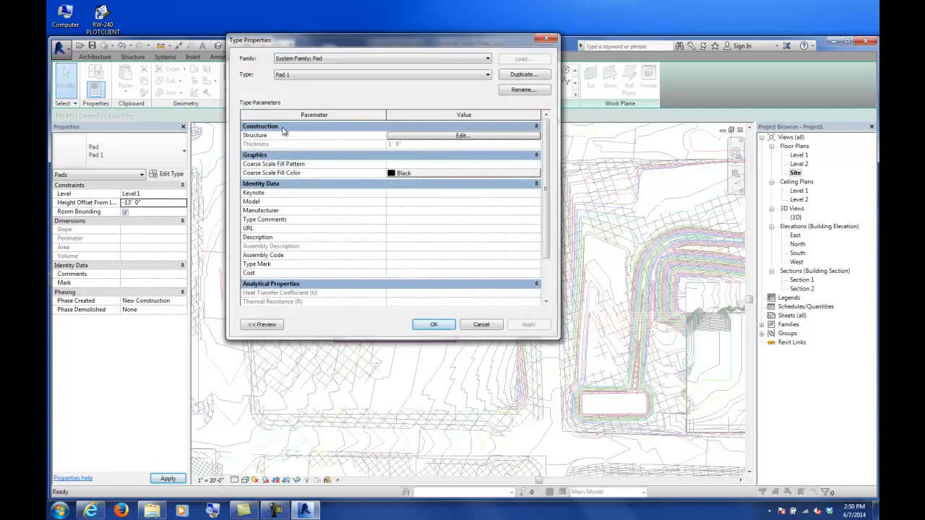
left_click(405, 136)
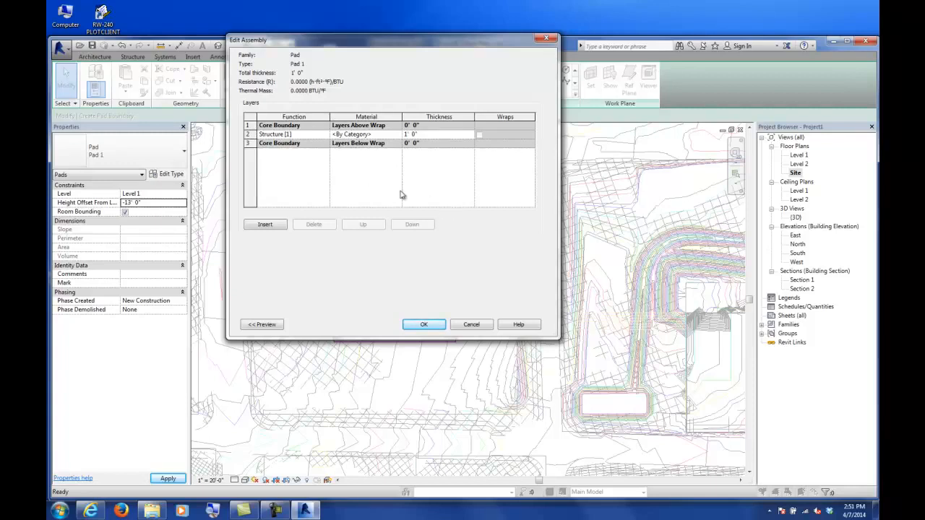
left_click(433, 135)
key("Return")
Try to assign the Gravel material from the Misc category of AEC Materials to the pad's structural layer
left_click(397, 137)
left_click(397, 135)
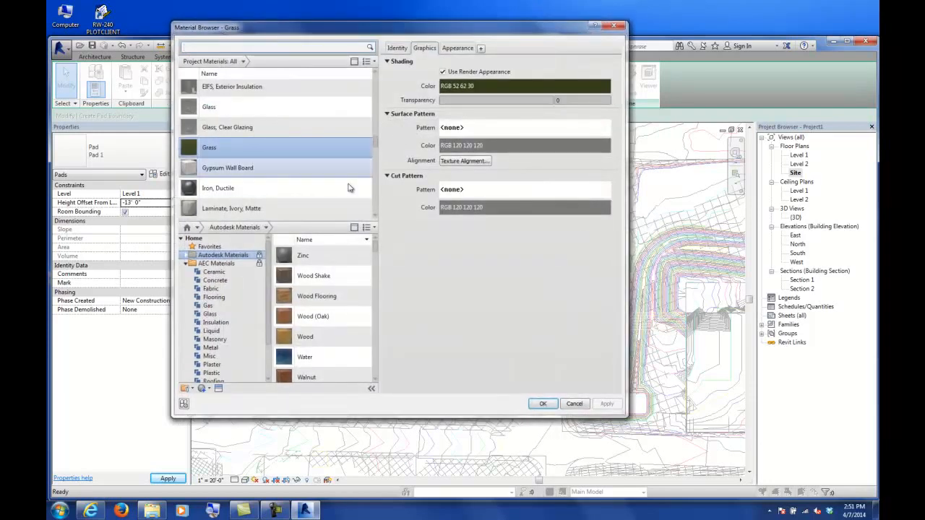
left_click_drag(379, 146, 377, 146)
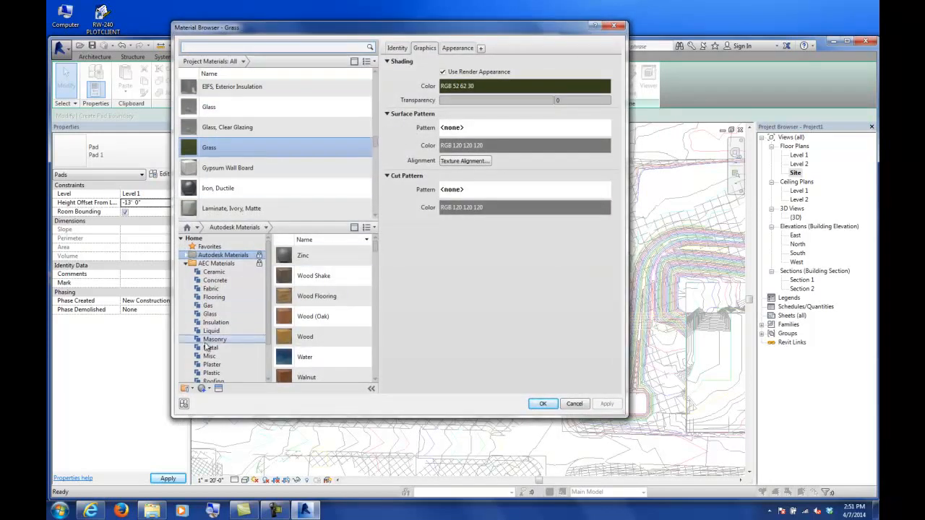
left_click_drag(271, 276, 271, 311)
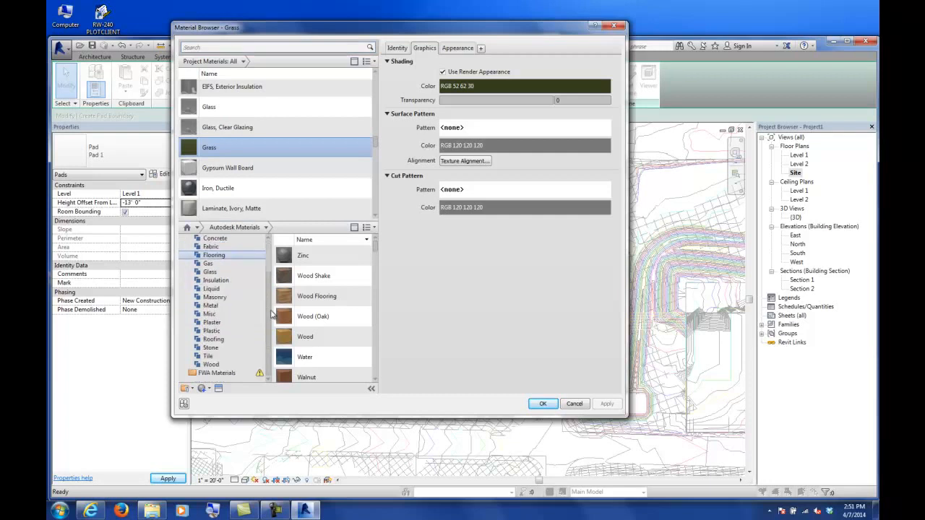
left_click(211, 314)
left_click_drag(373, 260, 383, 341)
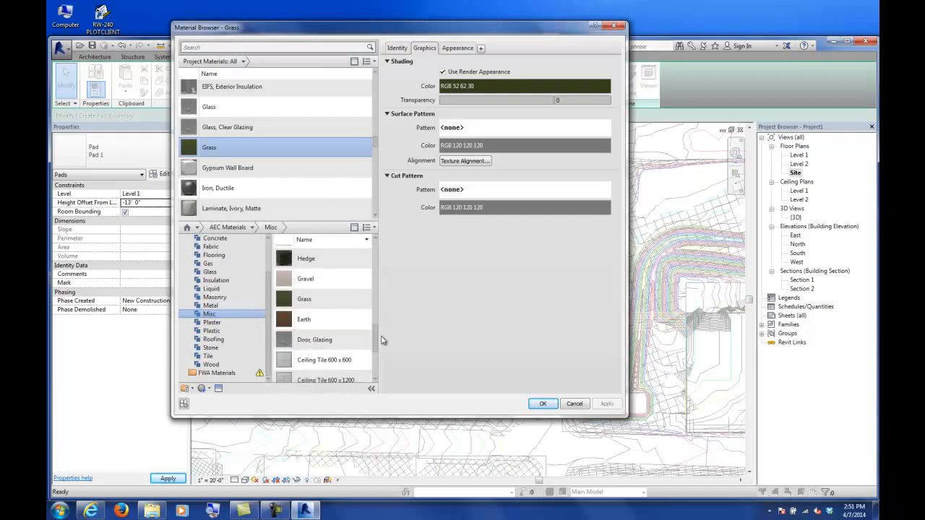
left_click(307, 281)
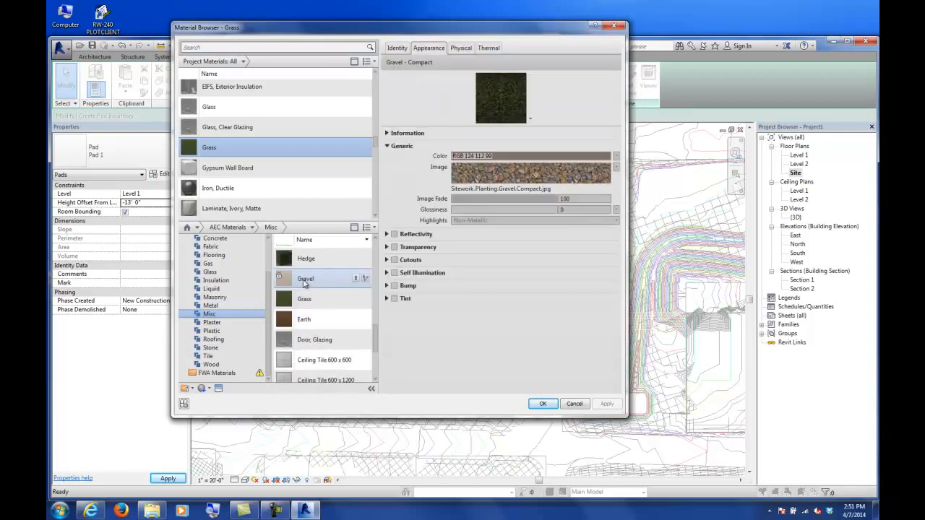
left_click(402, 49)
left_click(430, 52)
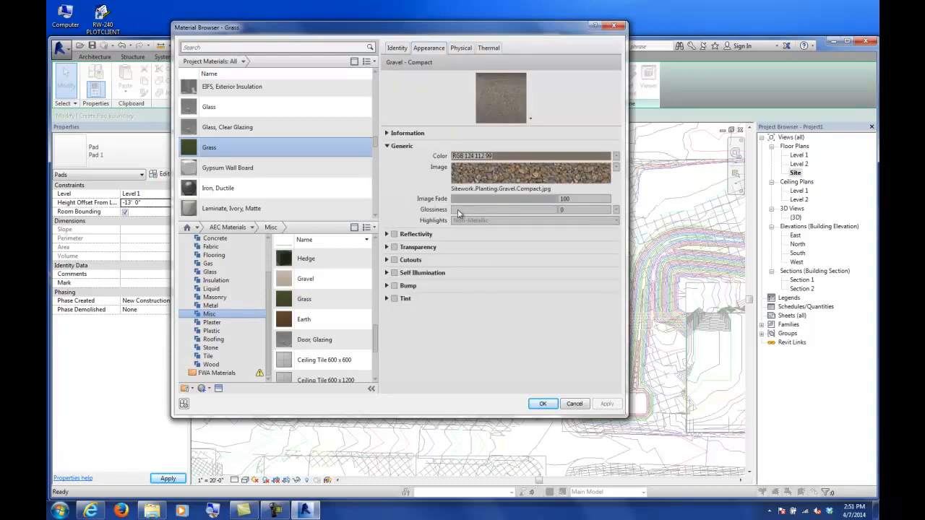
mouse_move(375, 338)
left_mouse_down()
mouse_move(375, 361)
mouse_move(384, 335)
left_mouse_up()
left_click(543, 404)
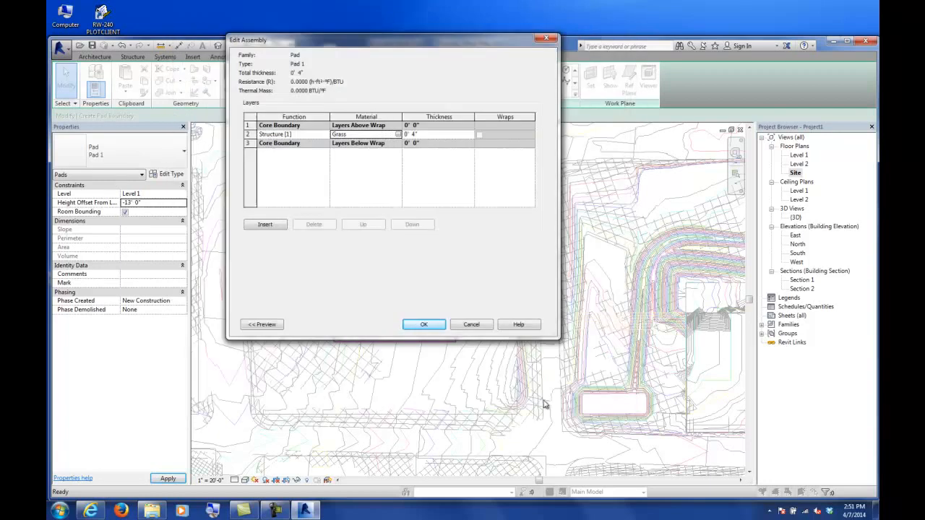
Assign the Gravel material from the Misc category of AEC Materials to the pad's structural layer and accept the type changes
left_click(398, 134)
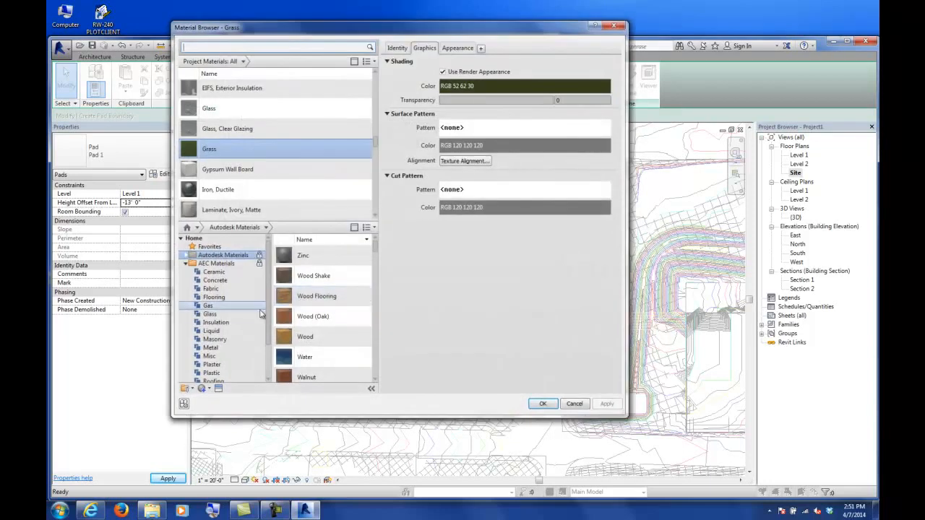
scroll(267, 289, "down", 3)
left_click(211, 322)
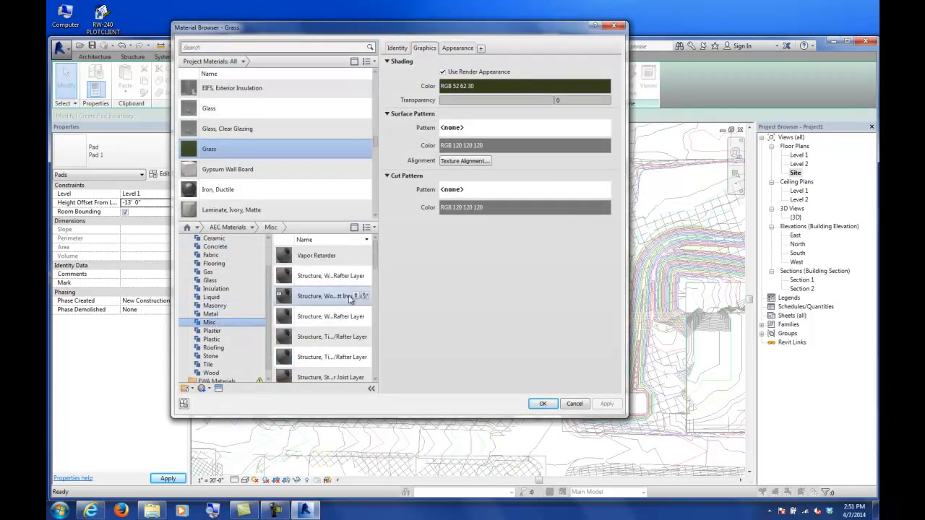
left_click_drag(378, 262, 378, 341)
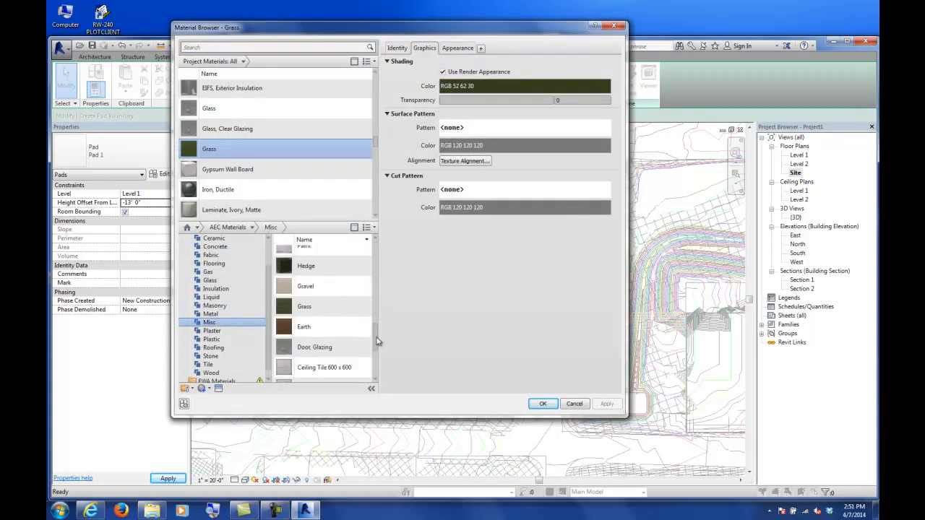
double_click(308, 288)
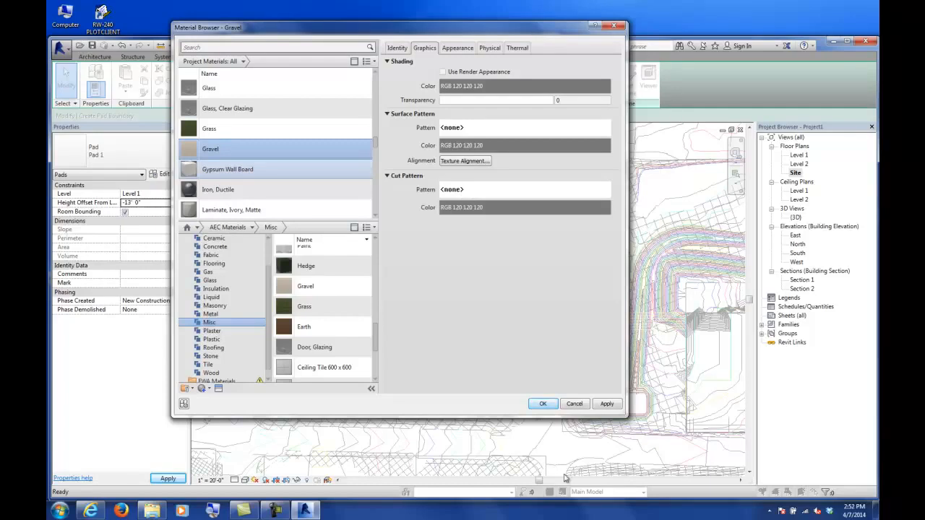
left_click(543, 403)
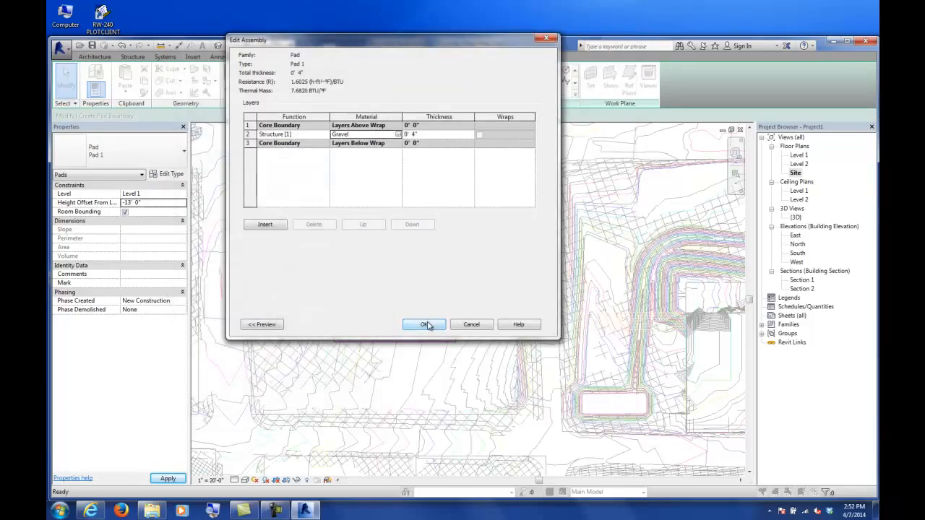
left_click(427, 324)
left_click(434, 325)
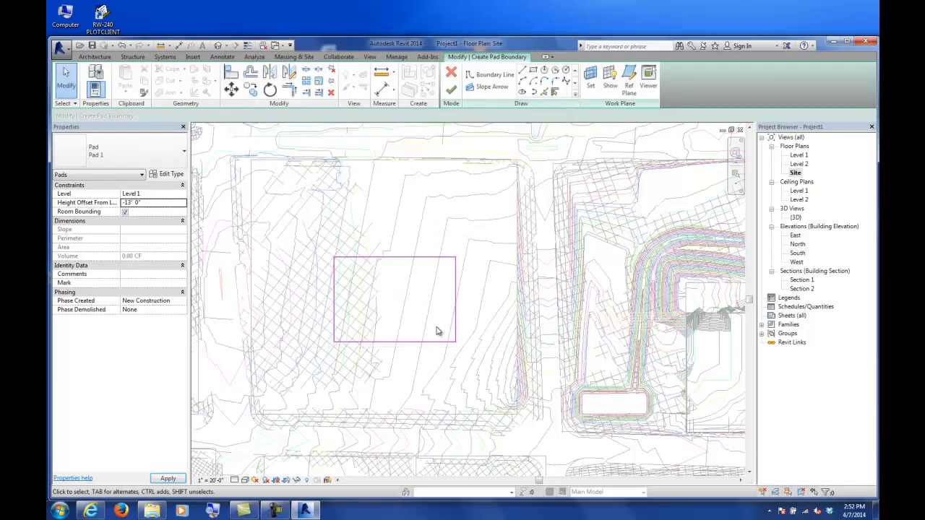
Finish the building pad's boundary and inspect the resulting basement cutout in the 3D view
left_click(451, 90)
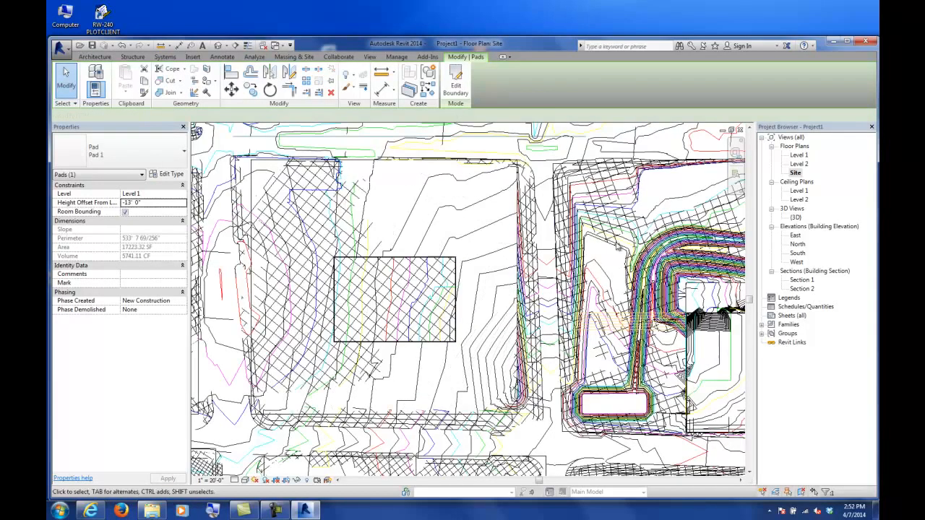
left_click(795, 218)
double_click(794, 217)
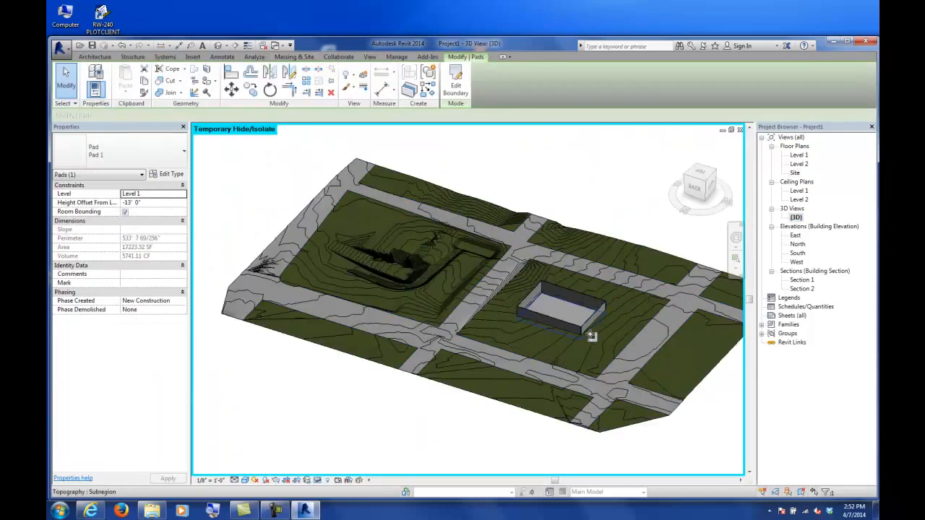
scroll(593, 342, "up", 5)
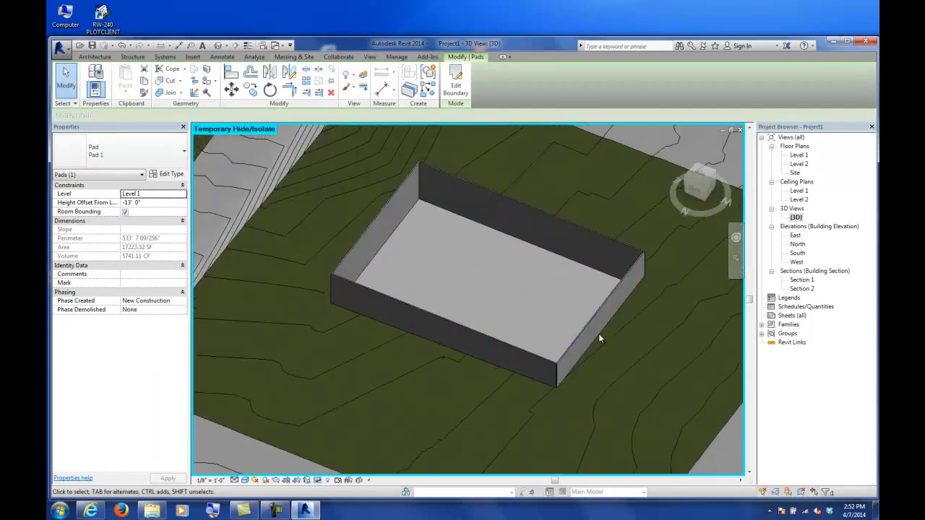
middle_click_drag(603, 280, 599, 239, "shift")
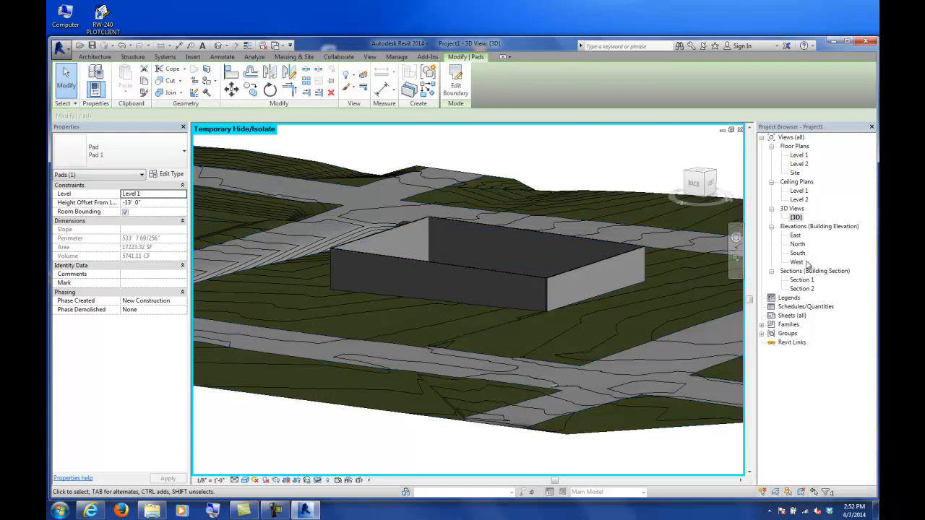
Hide the imported "site for n.dwg" element in Section 2 and return to the 3D view of the building
double_click(802, 289)
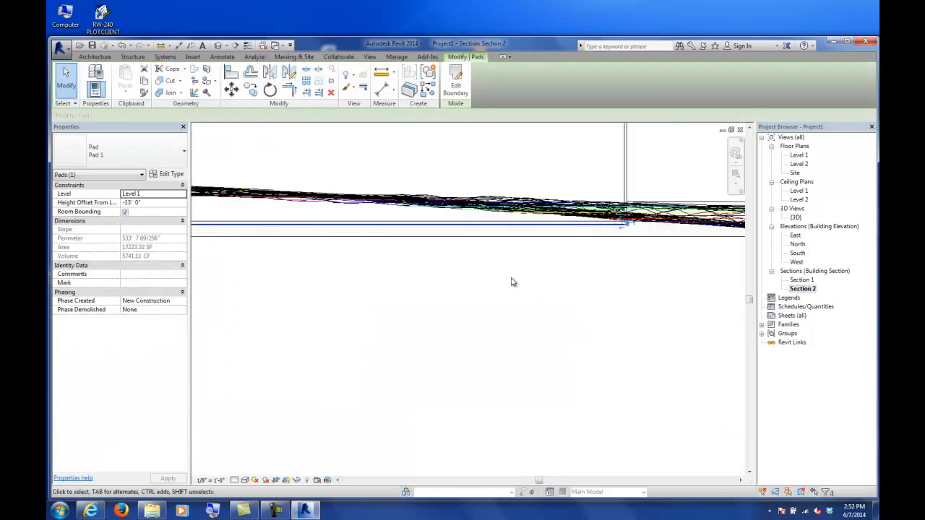
middle_click_drag(512, 281, 675, 307)
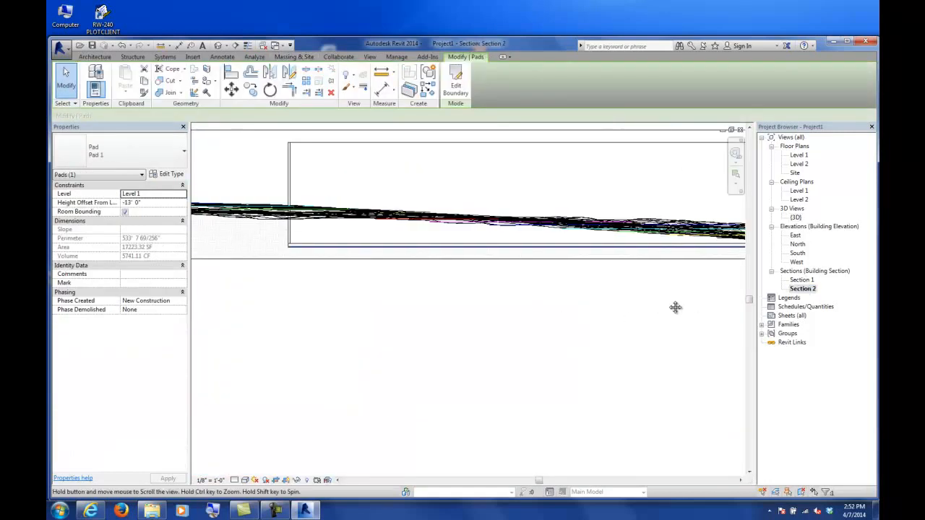
left_click(246, 211)
right_click(246, 210)
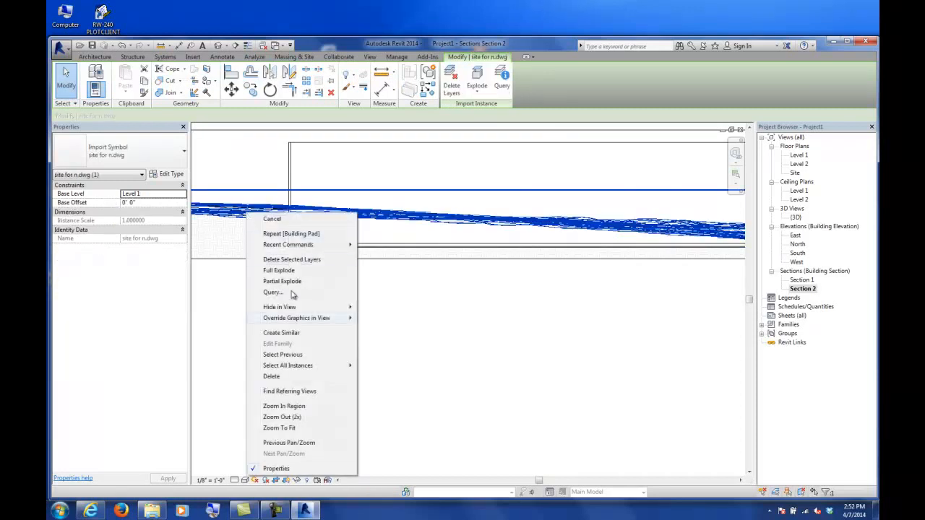
mouse_move(297, 308)
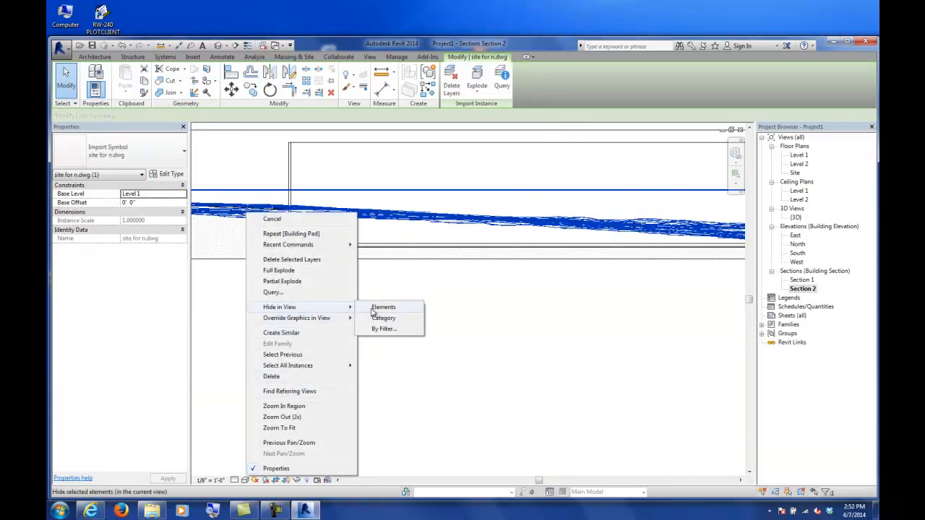
left_click(361, 307)
scroll(272, 202, "up", 4)
middle_click_drag(372, 288, 426, 259)
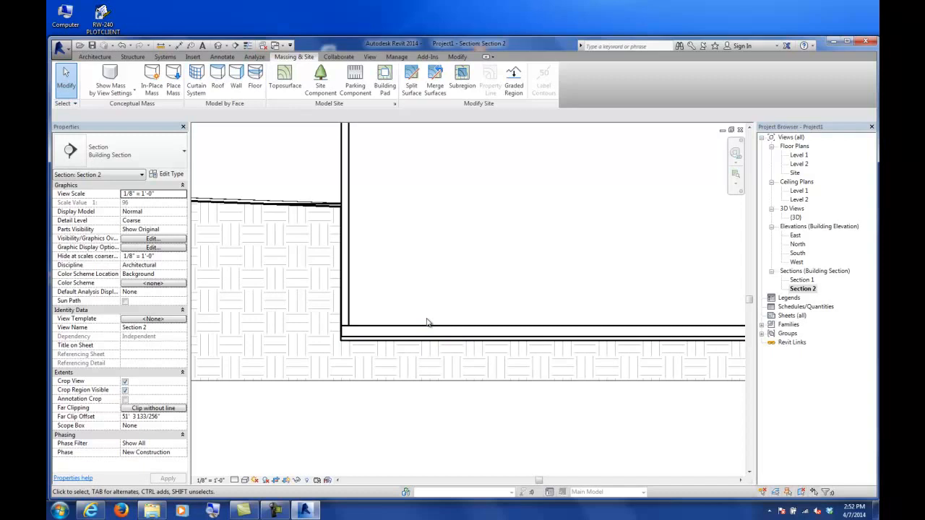
scroll(426, 322, "down", 4)
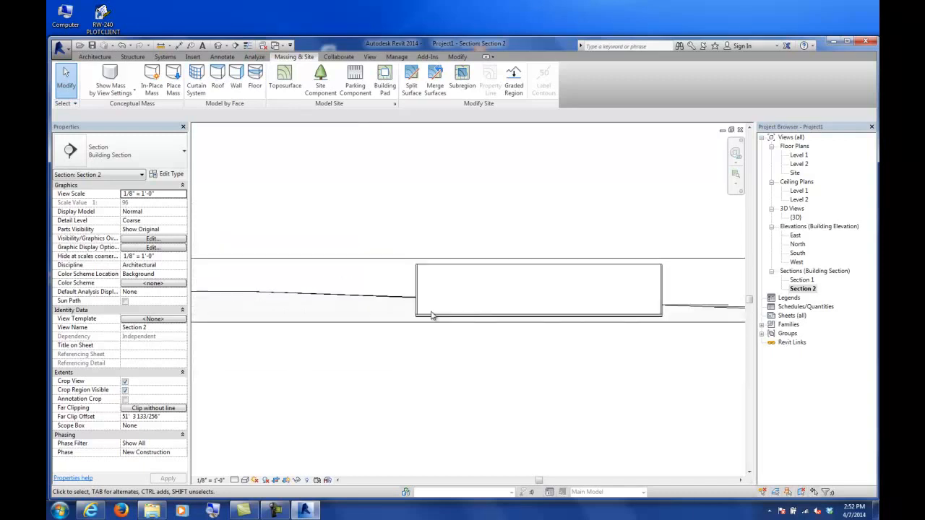
double_click(795, 217)
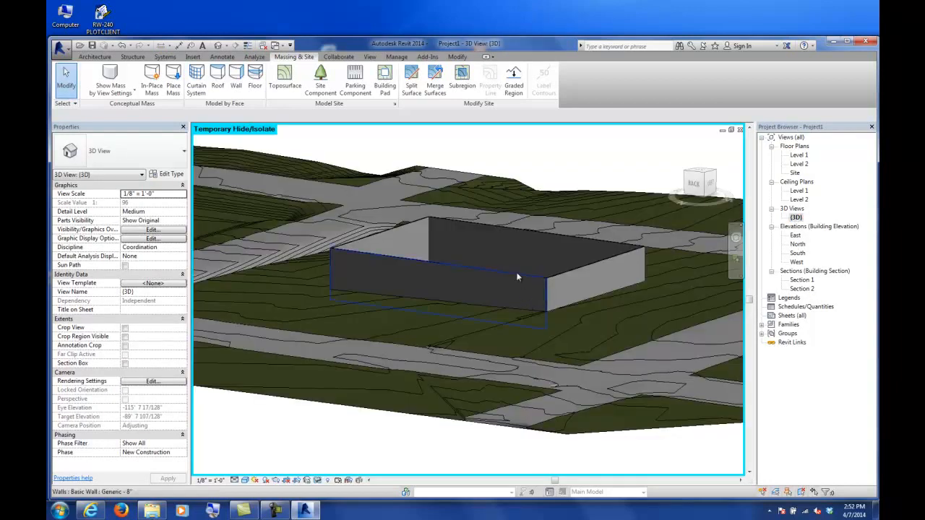
middle_click_drag(519, 283, 522, 320, "shift")
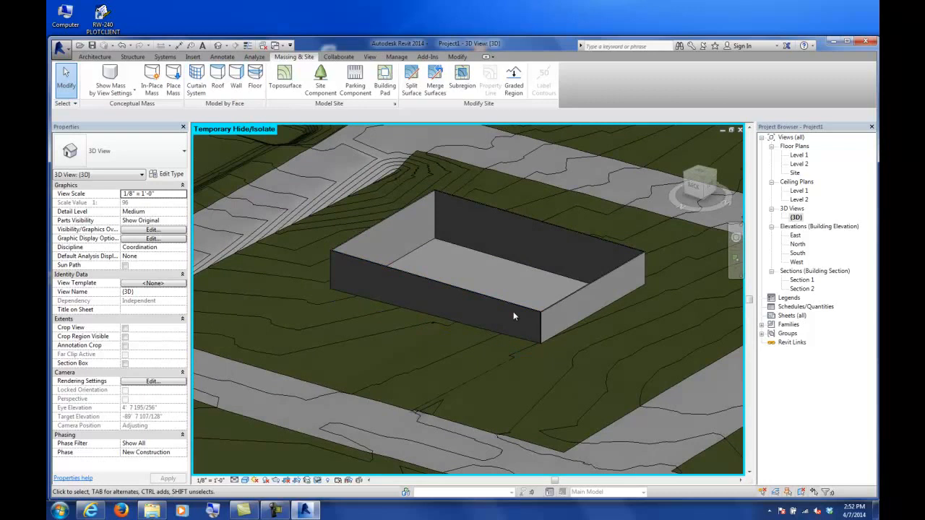
Set the lower floor's height offset from Level 1 to -5' 0"
left_click(456, 244)
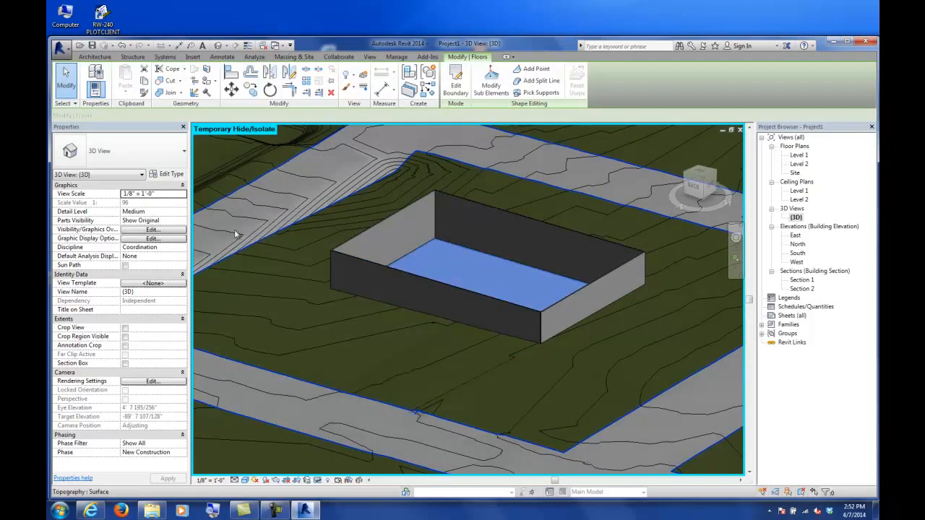
left_click(159, 203)
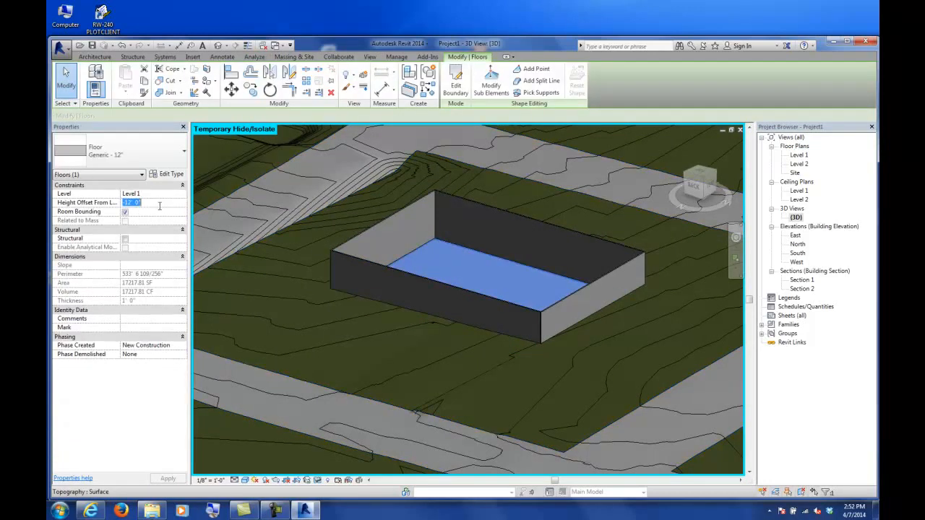
type("-5")
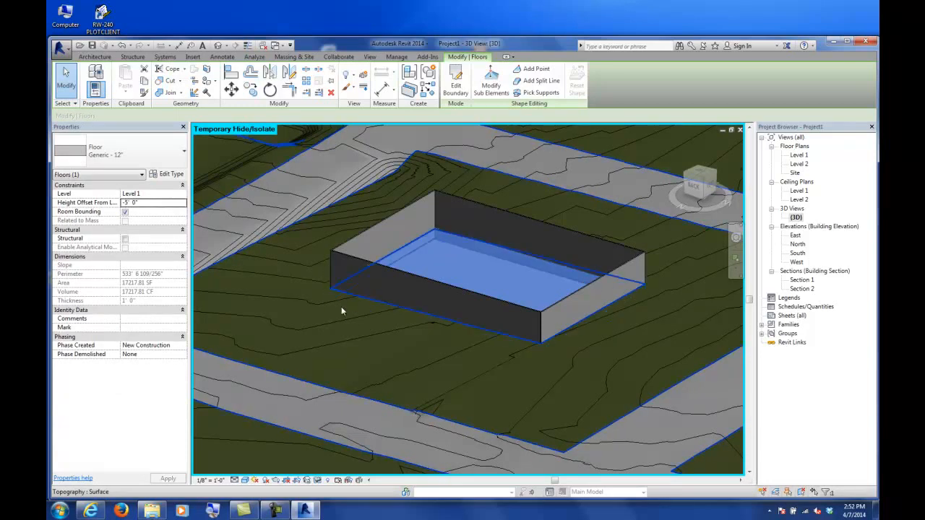
Select the chain of four perimeter walls and set their base offset from Level 1 to 5' 0"
key("Tab")
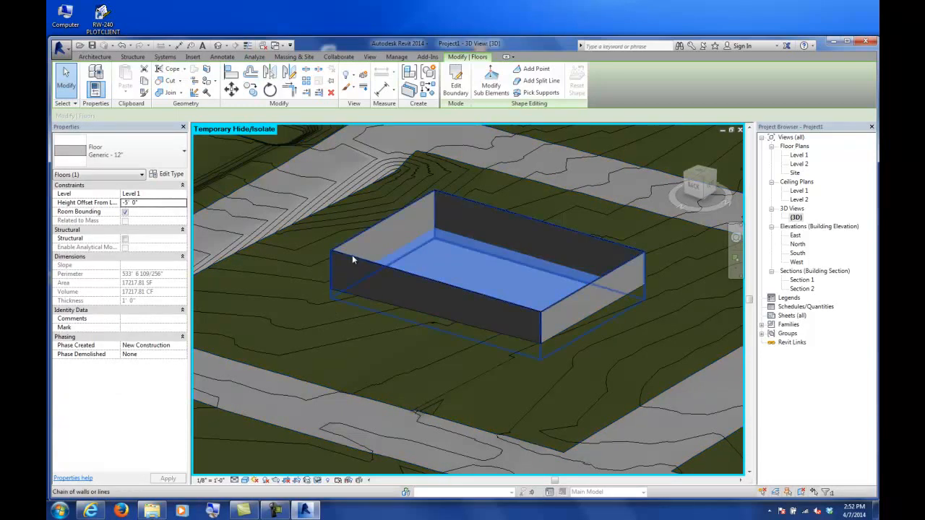
left_click(351, 255)
left_click(161, 212)
type("-5'")
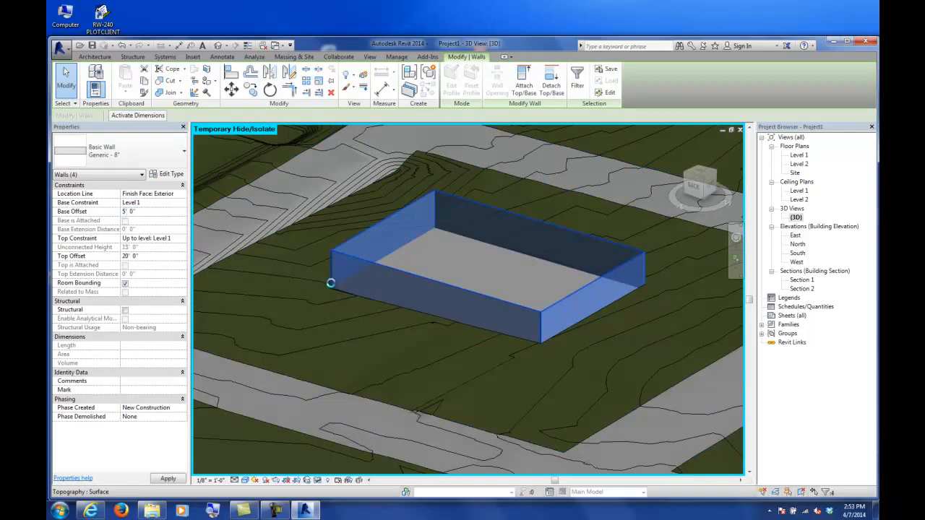
middle_click_drag(336, 319, 361, 310, "shift")
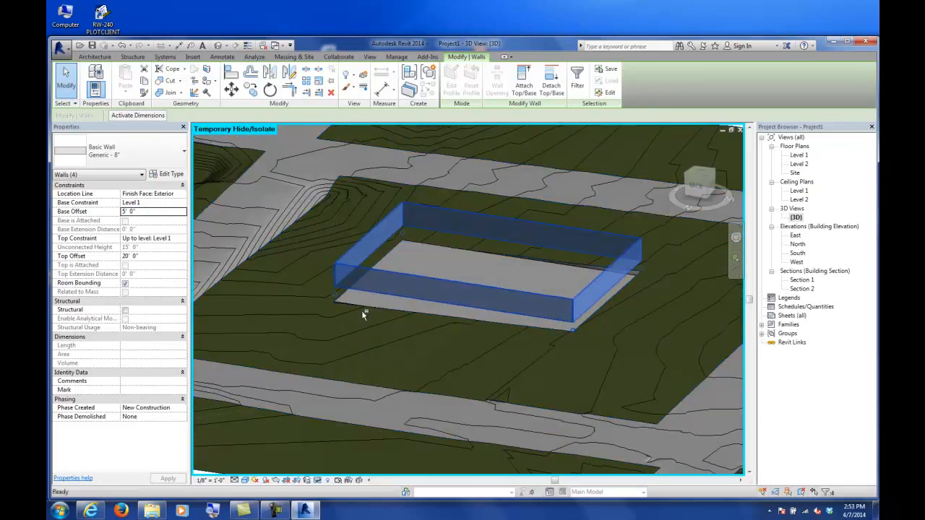
Set the lower floor's height offset from Level 1 to 5' 0" and clear the selection
left_click(408, 242)
left_click(155, 202)
type("5' 0\"")
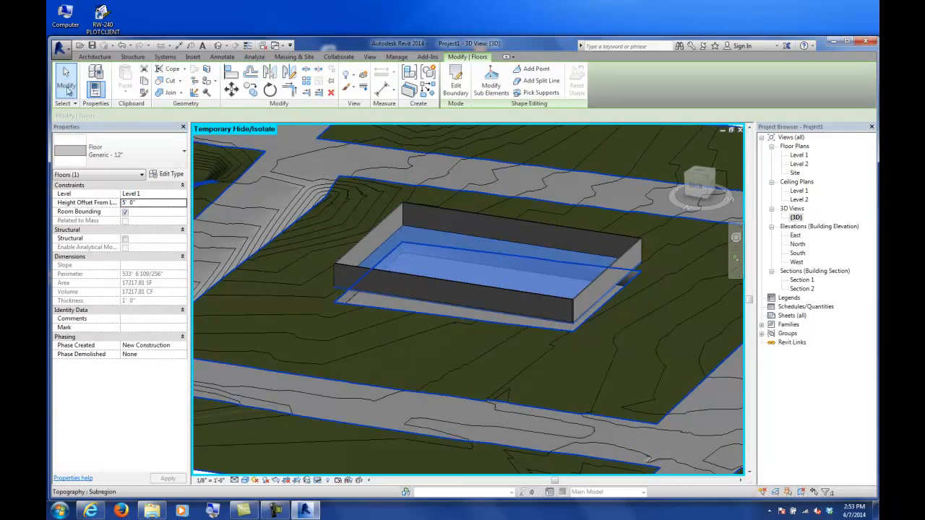
left_click(66, 79)
mouse_move(379, 354)
middle_mouse_down("shift")
mouse_move(438, 322)
mouse_move(456, 296)
mouse_move(387, 313)
mouse_move(374, 342)
middle_mouse_up("shift")
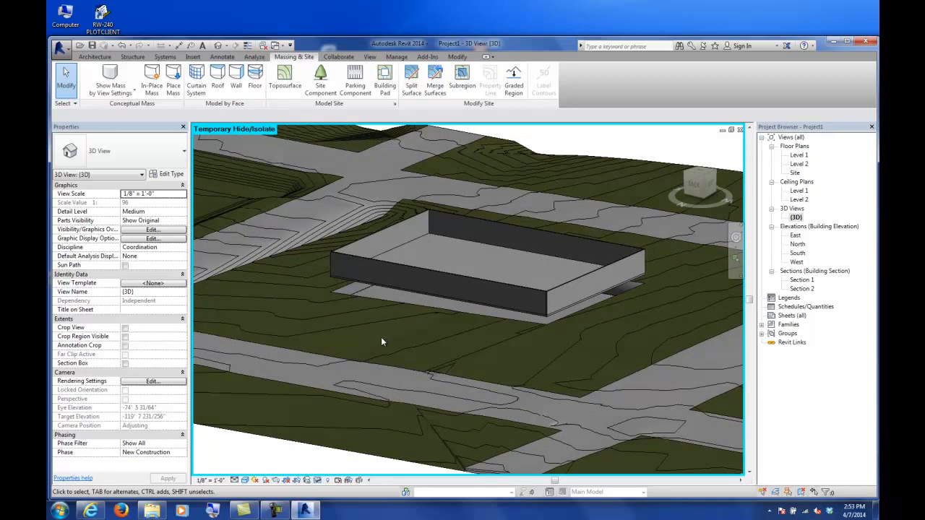
left_click(360, 287)
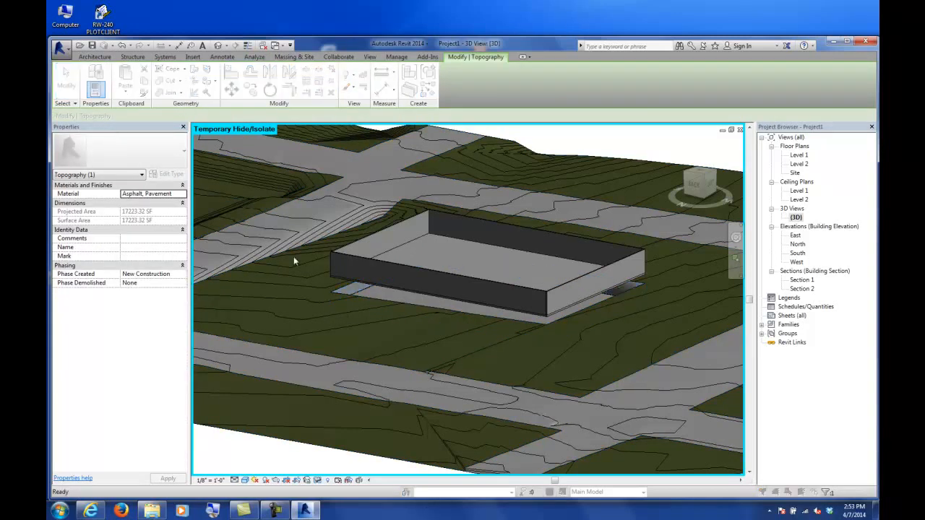
left_click(425, 276)
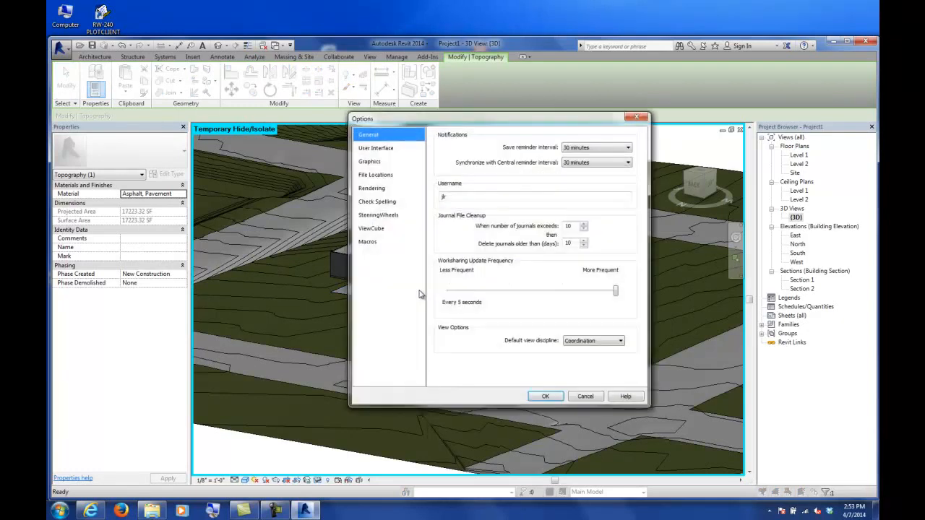
left_click(585, 396)
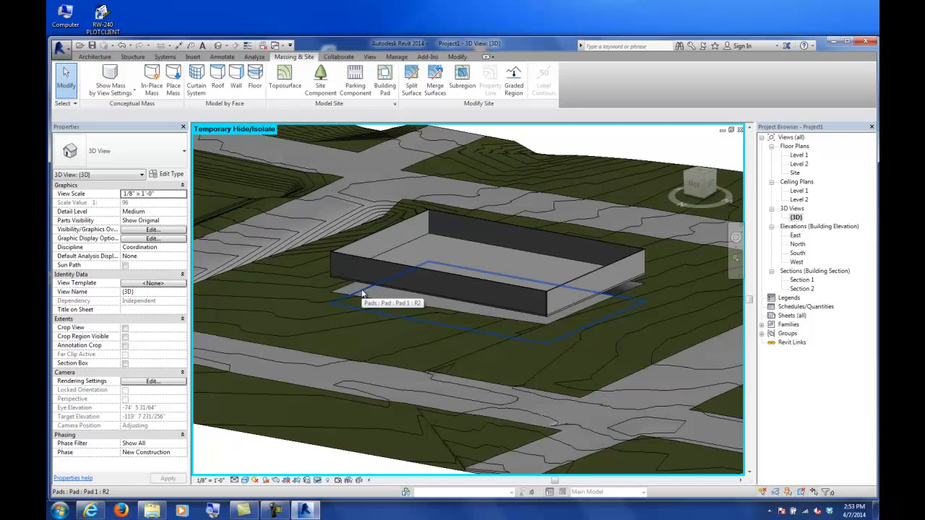
Select the building pad under the floor and set its height offset from Level 1 to 4' 0"
left_click(362, 293)
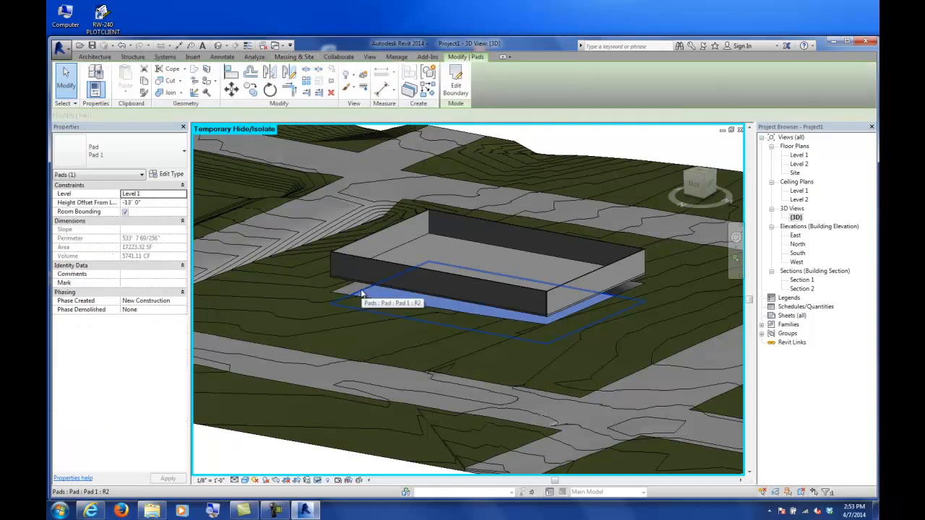
left_click(155, 203)
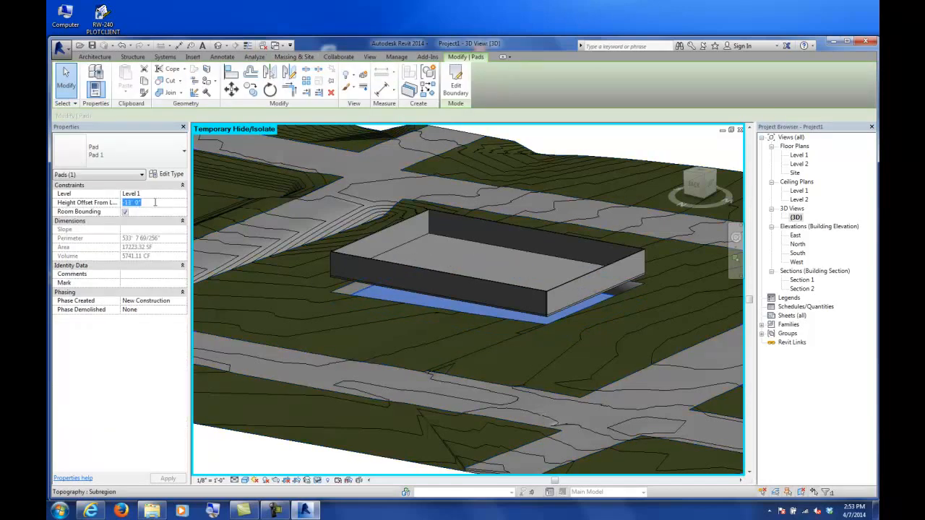
type("4' 0\"")
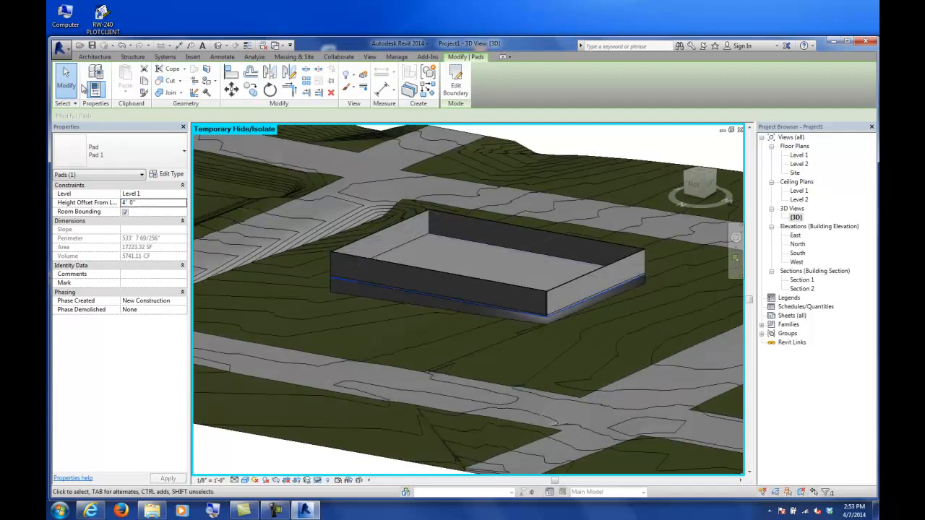
key("Escape")
Examine how the raised pad meets the terrain in the 3D view and open Section 2
scroll(354, 297, "up", 6)
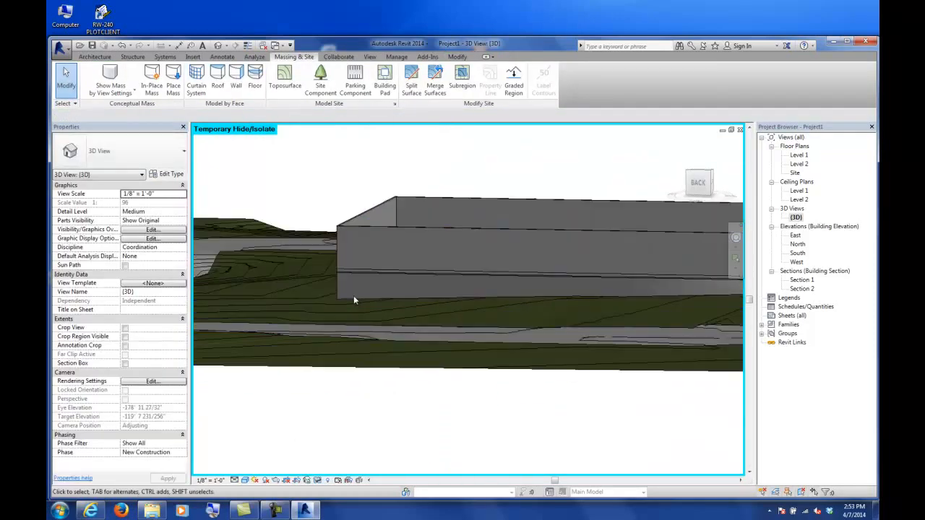
scroll(345, 324, "down", 2)
scroll(372, 322, "down", 4)
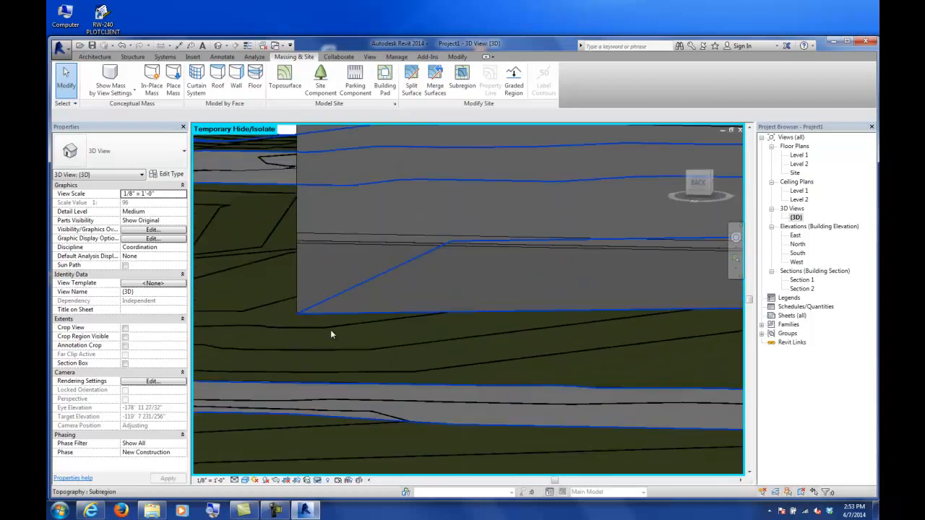
middle_click_drag(372, 322, 624, 370, "shift")
double_click(802, 288)
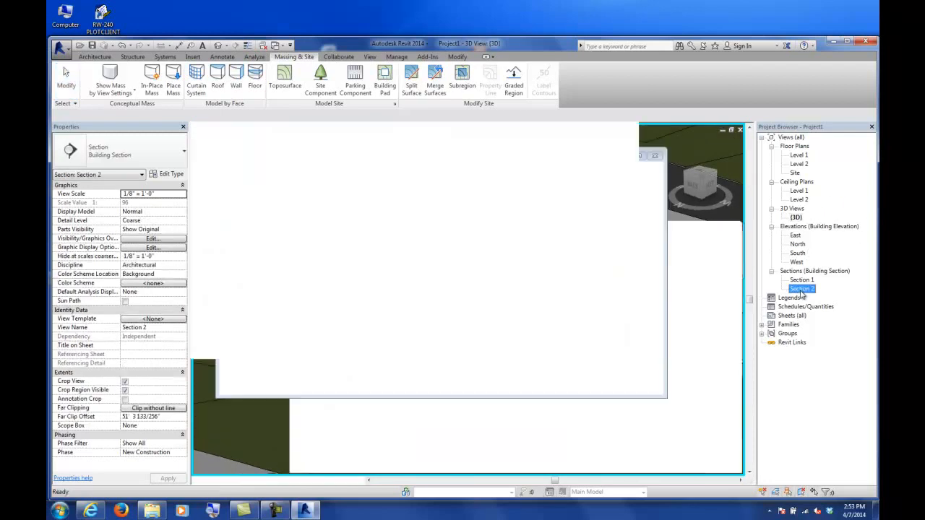
Examine in Section 2 how the raised pad and floor meet the sloping terrain, and open the Site floor plan
scroll(456, 330, "up", 6)
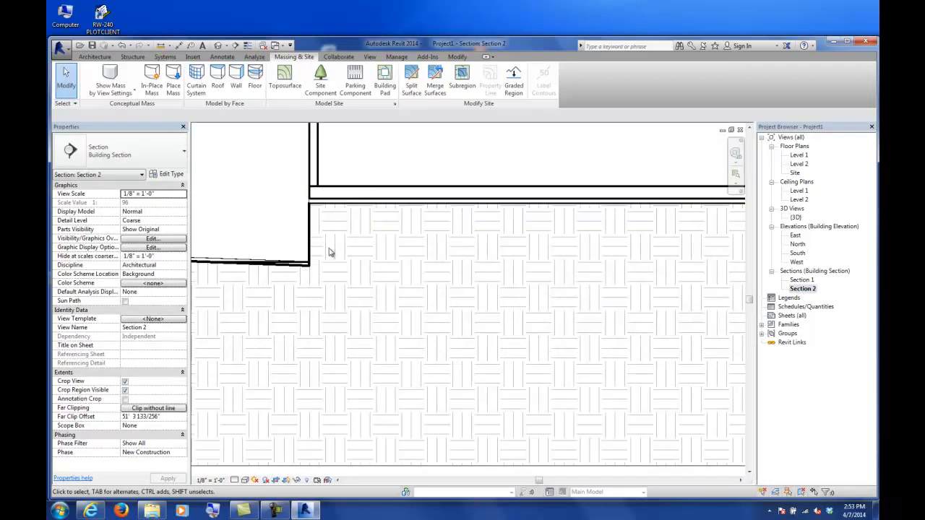
middle_click_drag(324, 251, 363, 285)
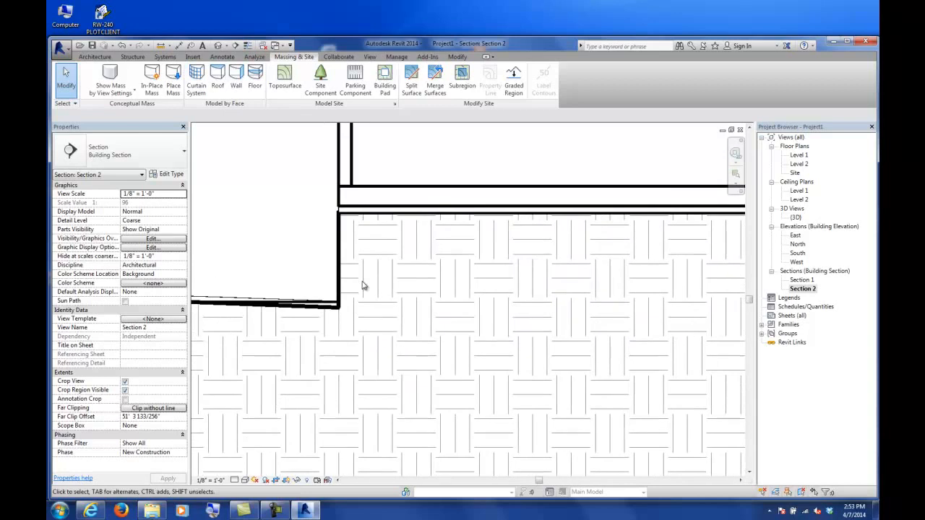
scroll(363, 285, "down", 5)
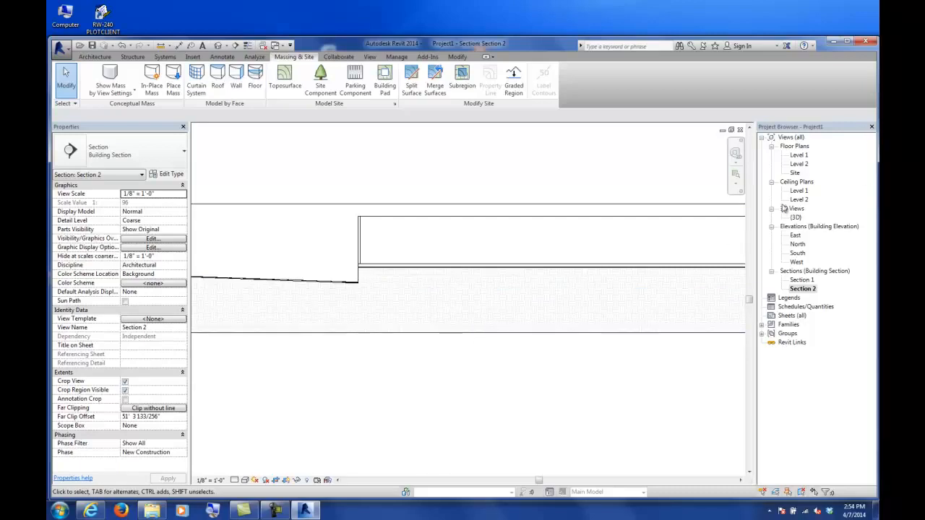
left_click(799, 156)
double_click(795, 174)
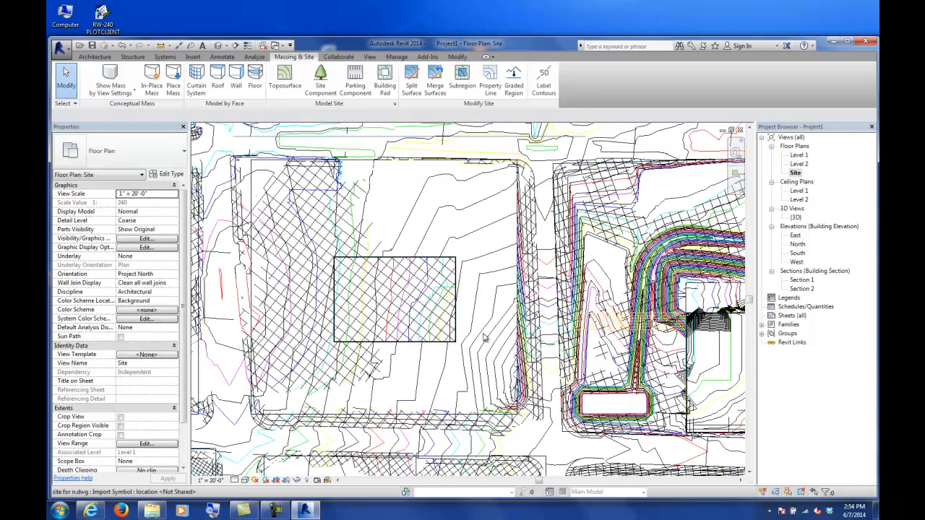
scroll(444, 330, "up", 2)
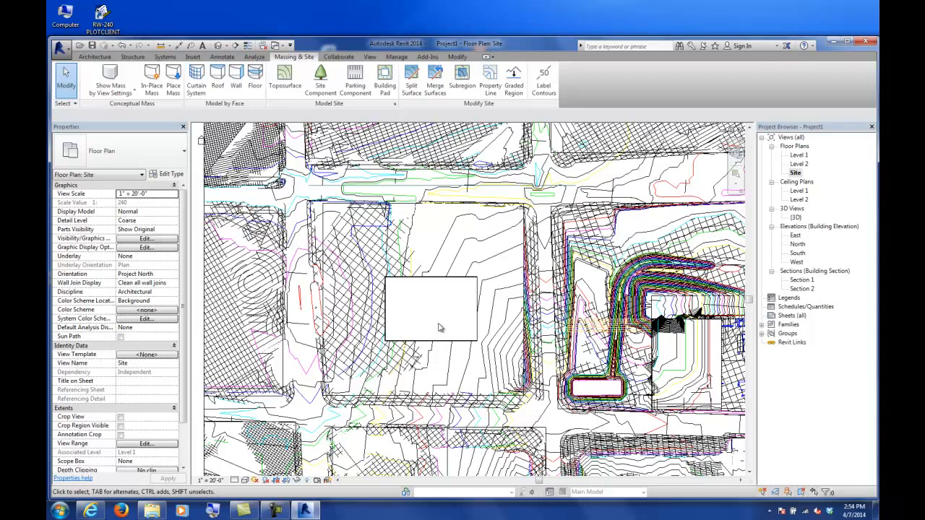
left_click(482, 243)
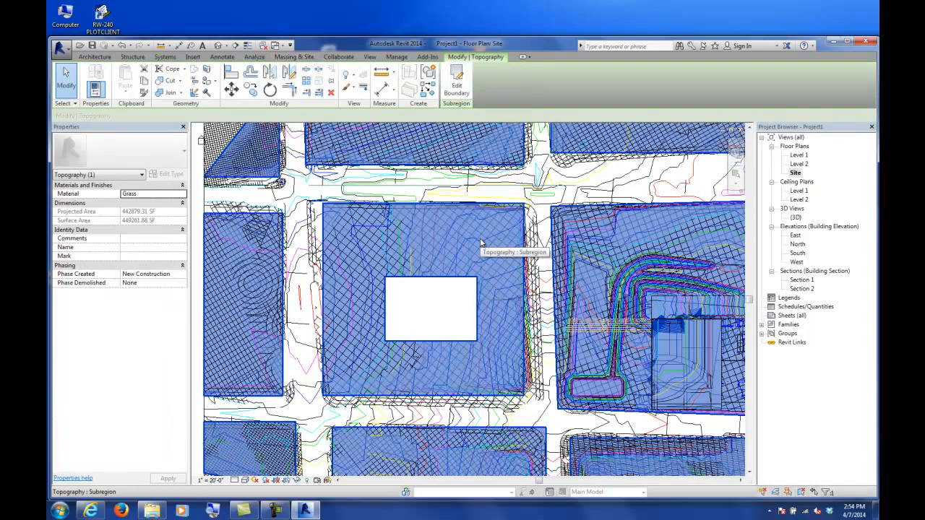
left_click(66, 78)
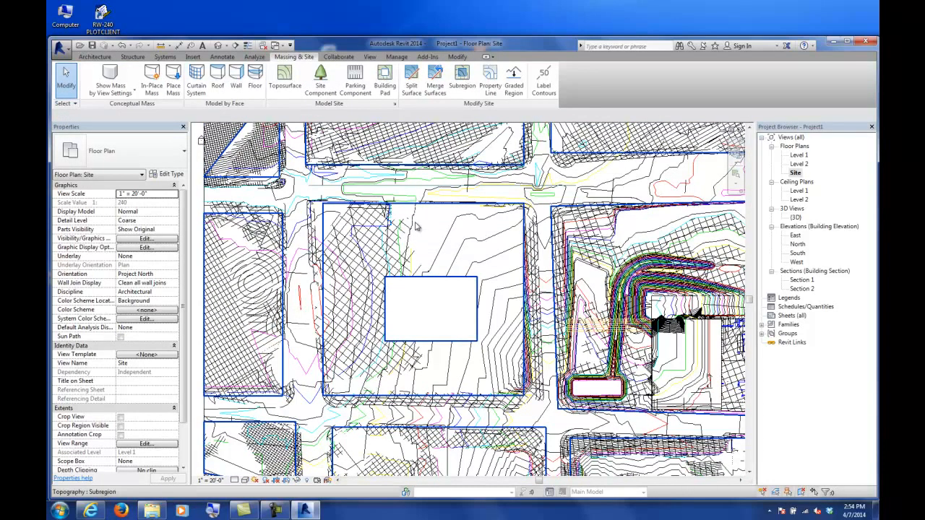
left_click(416, 227)
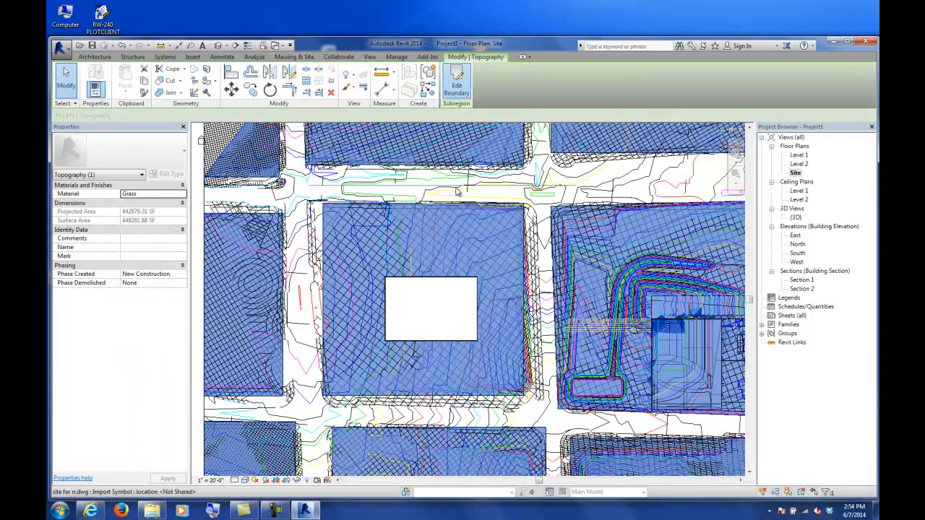
double_click(439, 227)
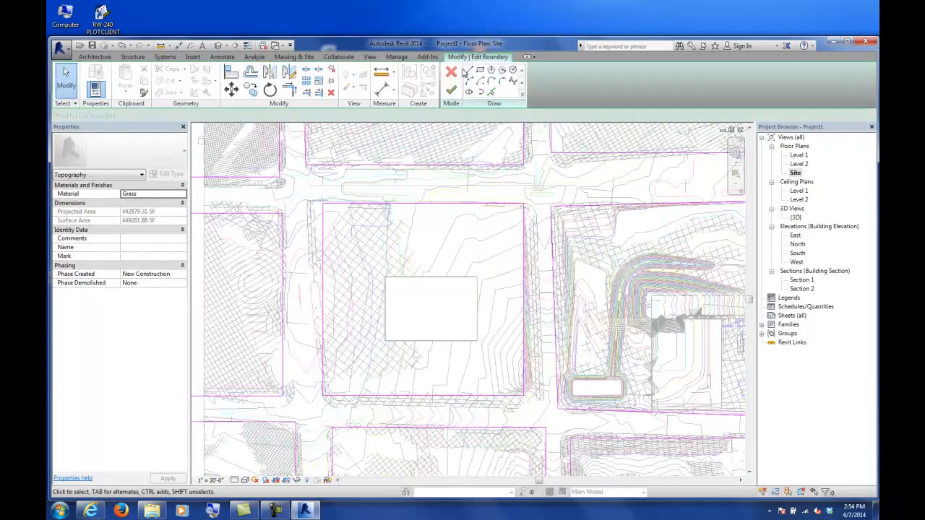
left_click(452, 73)
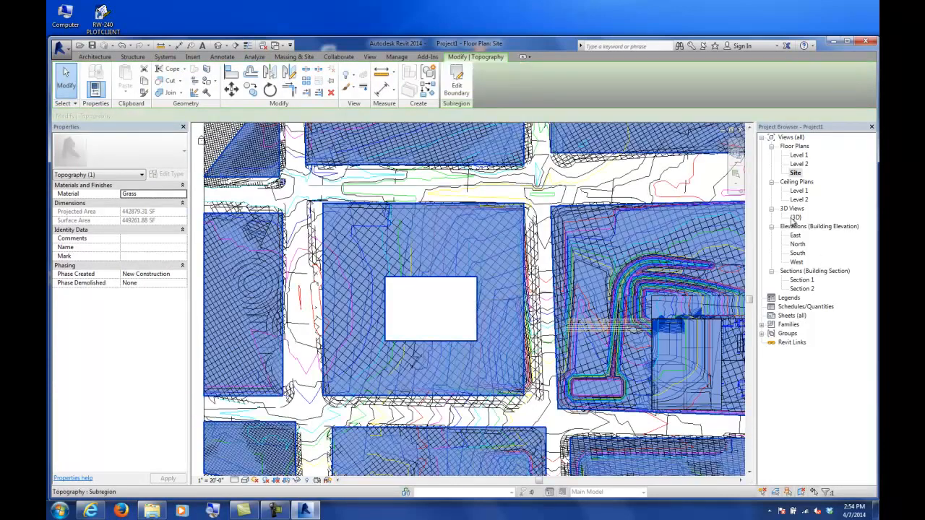
Open the 3D view and try to single out the base toposurface using a crossing selection and the selection filter
double_click(795, 216)
scroll(314, 357, "down", 3)
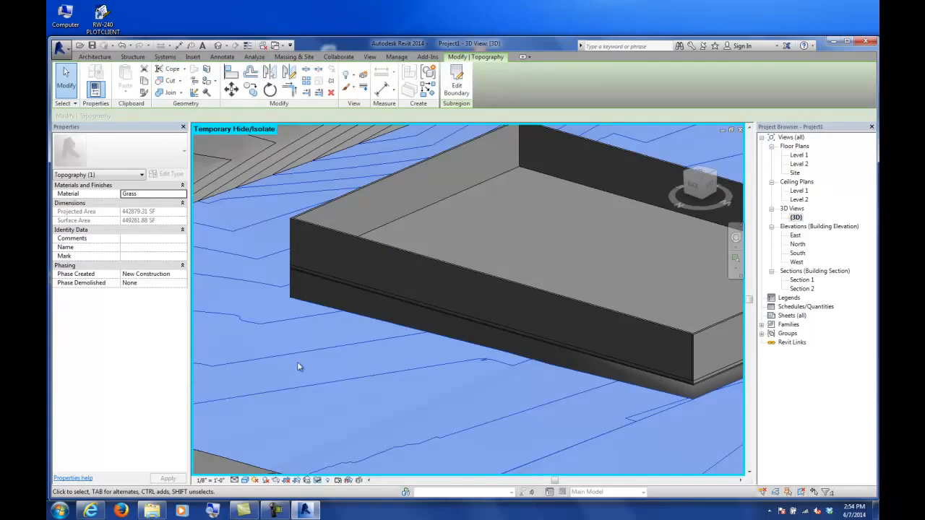
scroll(290, 365, "down", 4)
scroll(307, 337, "down", 2)
left_click(417, 238)
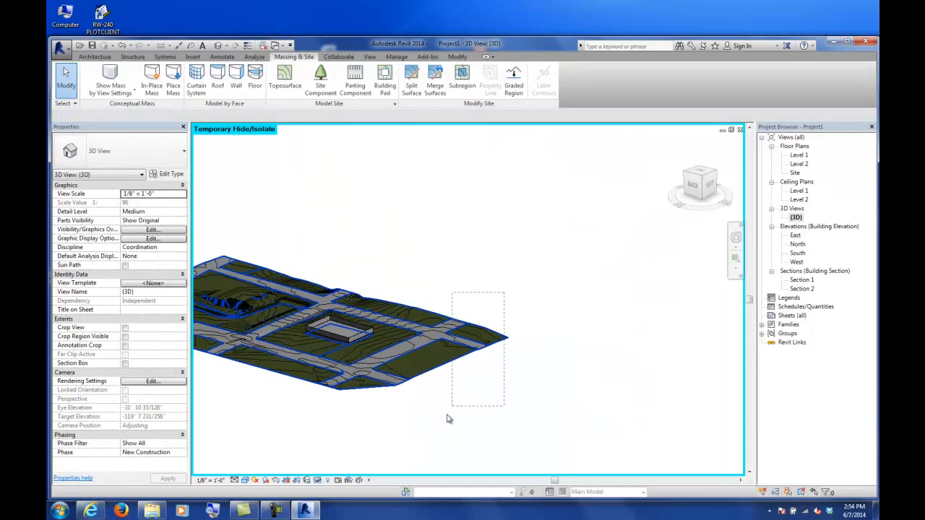
left_click(485, 338)
left_click(450, 76)
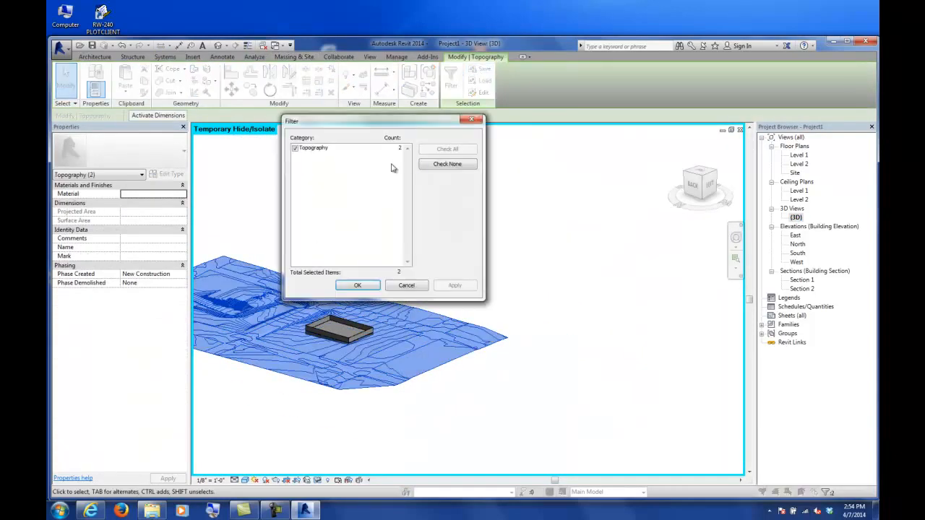
left_click(348, 284)
left_click(371, 188)
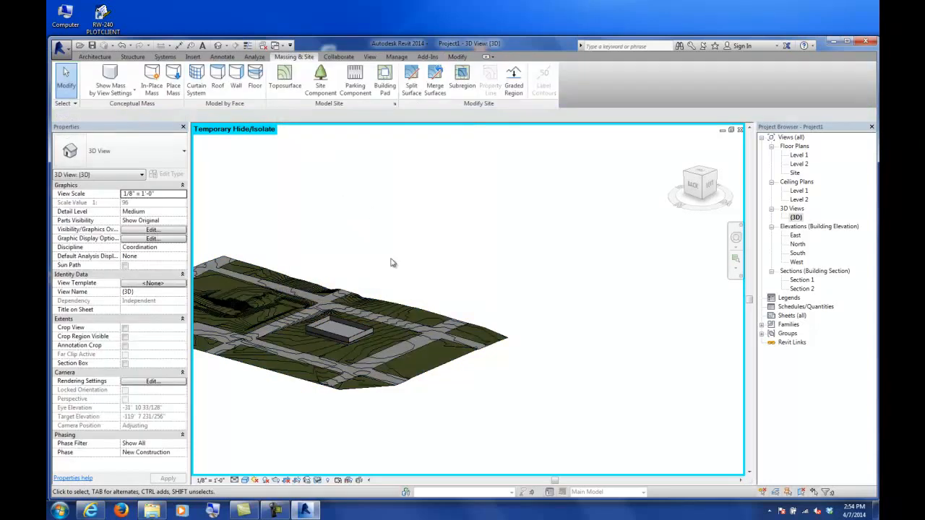
left_click(401, 306)
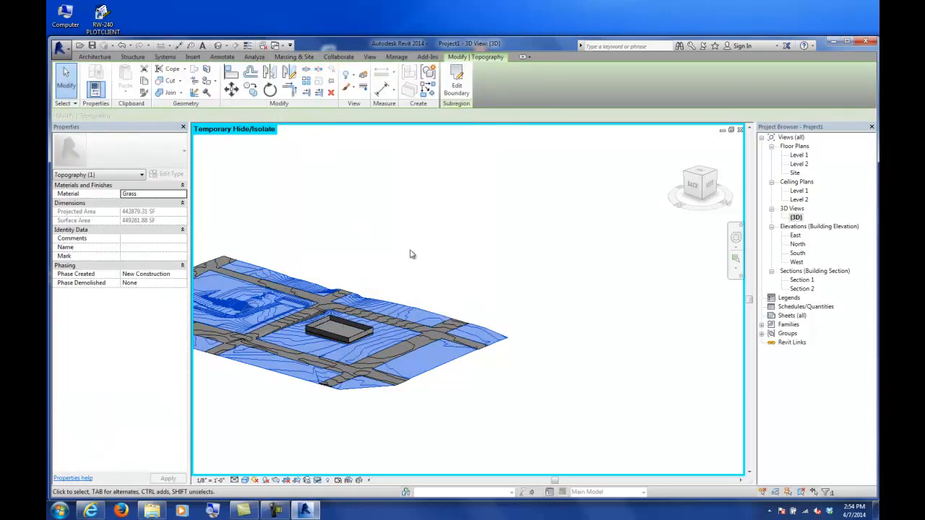
left_click(411, 254)
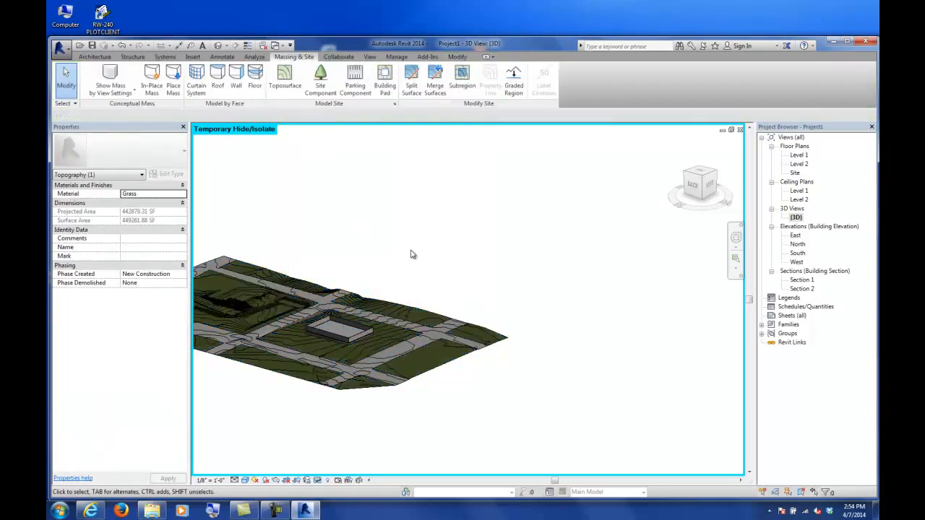
Open the Asphalt, Pavement toposurface for surface editing, select a run of interior points beside the building, and leave them unchanged
left_click(396, 377)
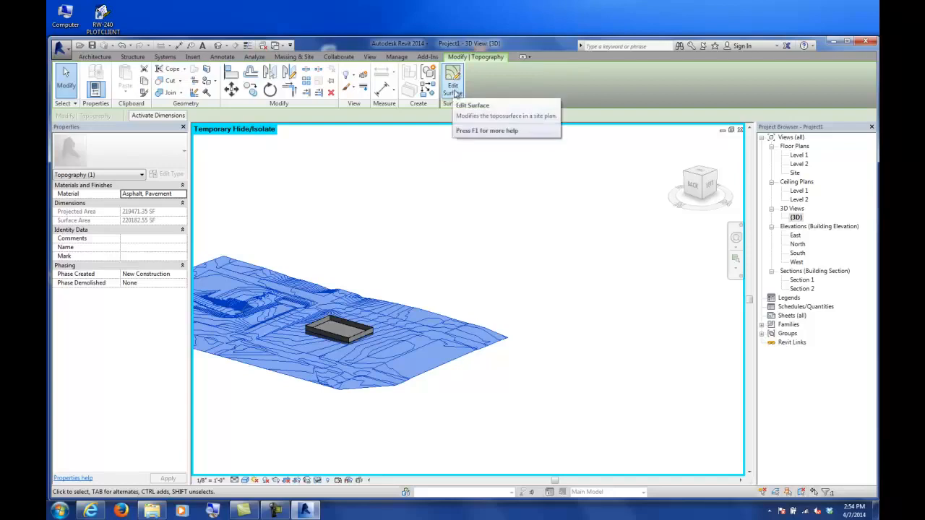
left_click(453, 87)
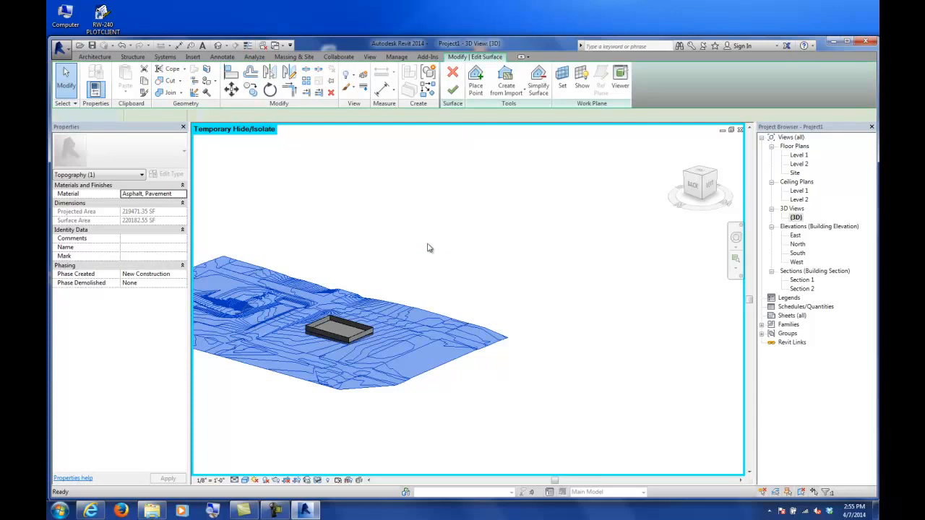
scroll(427, 274, "up", 5)
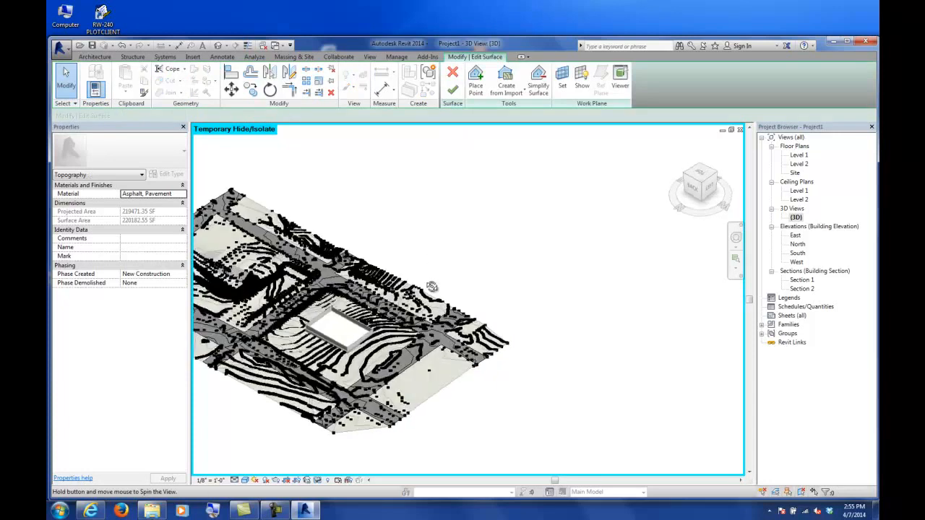
scroll(354, 354, "up", 8)
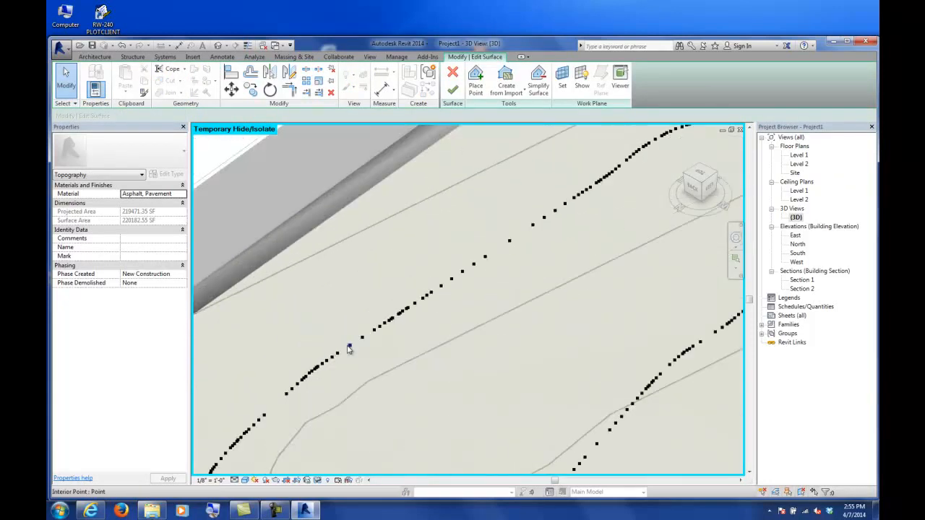
left_click_drag(351, 352, 437, 402)
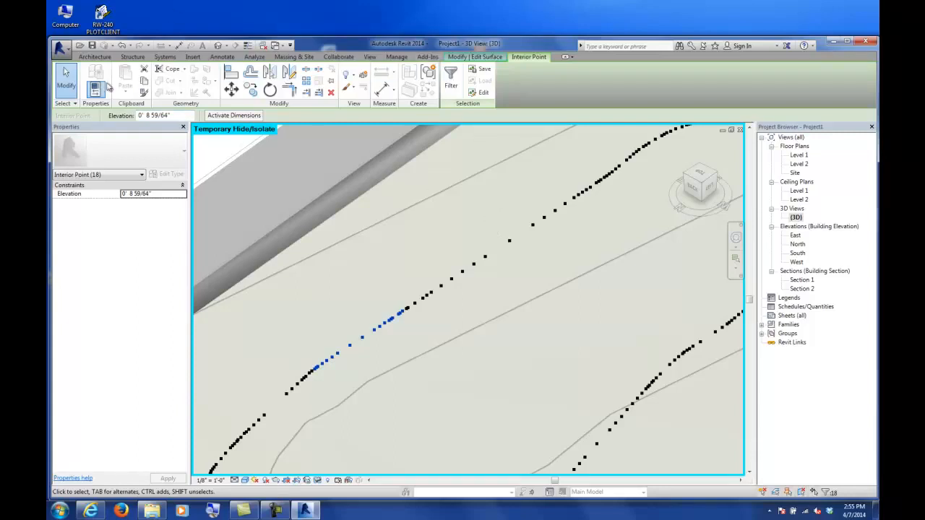
left_click(72, 77)
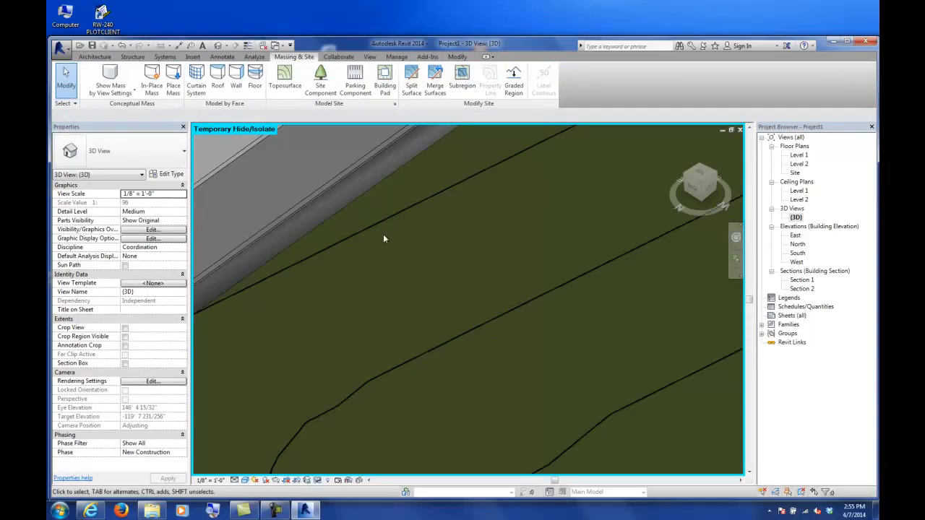
In the Site plan, start a new toposurface with a point at absolute elevation 4' 10" on each of the building's four corners
scroll(376, 212, "down", 5)
middle_click_drag(377, 238, 467, 306)
scroll(467, 306, "up", 1)
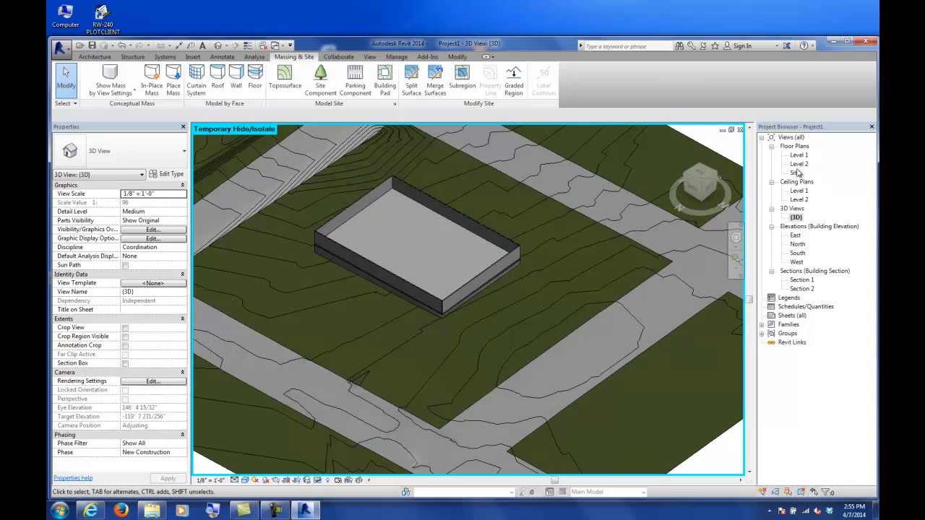
double_click(796, 173)
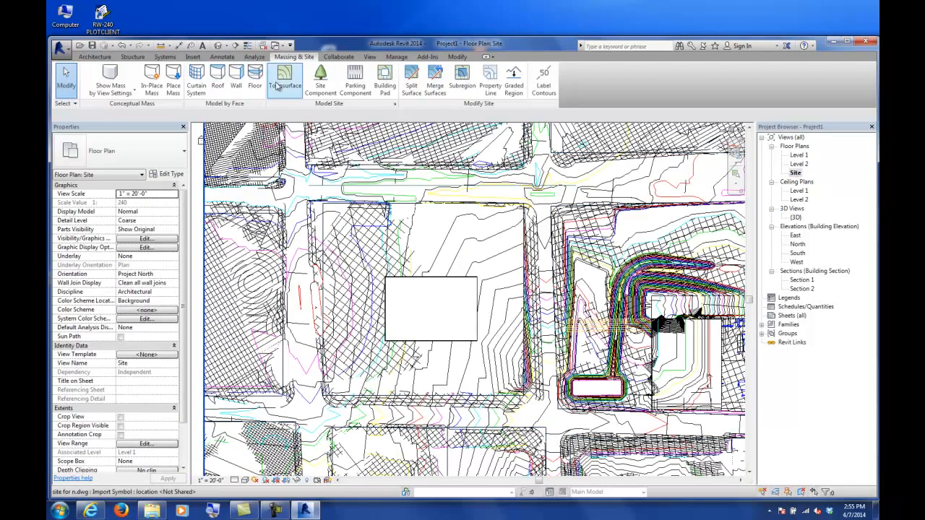
left_click(278, 85)
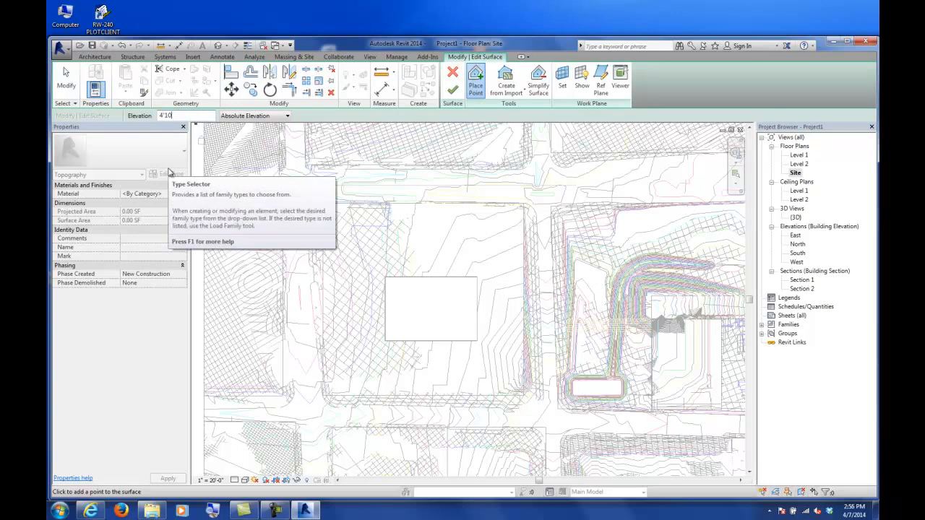
left_click(384, 340)
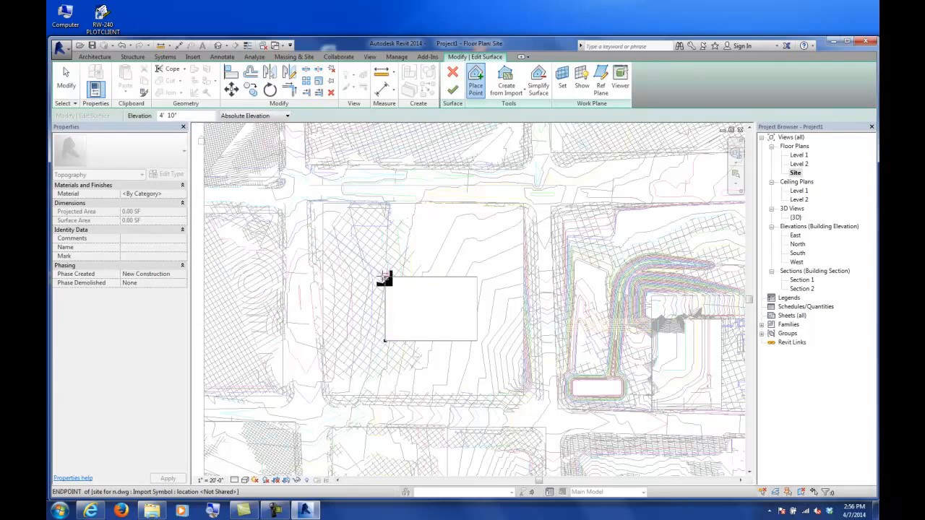
left_click(384, 277)
left_click(476, 277)
left_click(476, 340)
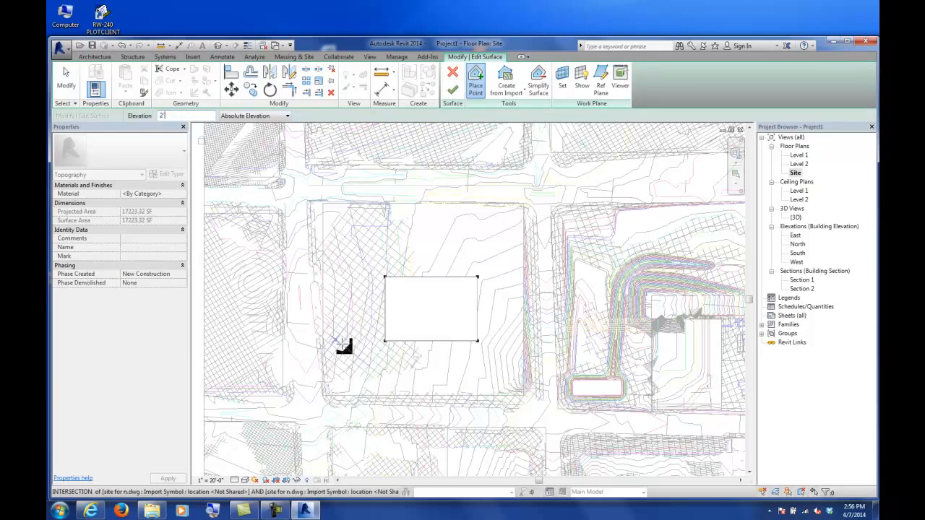
Add a ring of eight surface points at absolute elevation 2' around the building, partway to the edge of the block
left_click(357, 370)
left_click(344, 253)
left_click(374, 217)
left_click(473, 219)
left_click(504, 273)
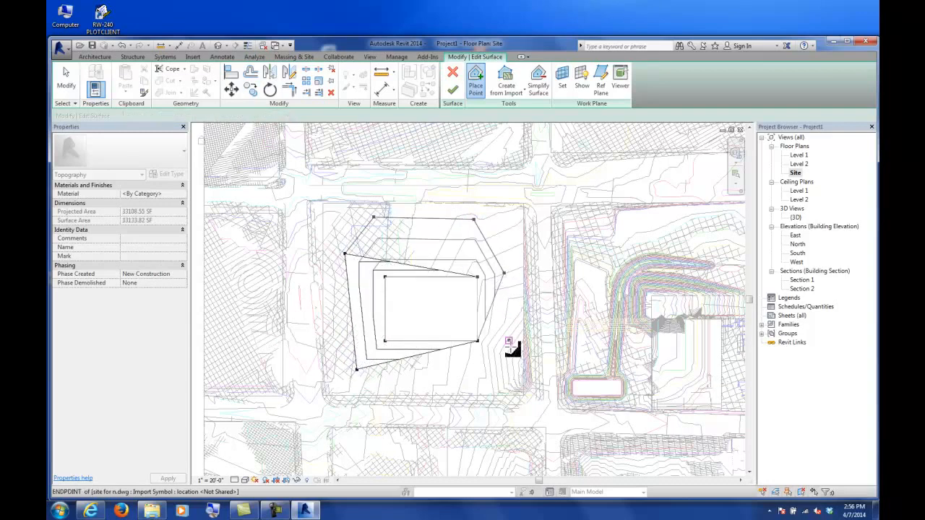
left_click(510, 350)
left_click(495, 378)
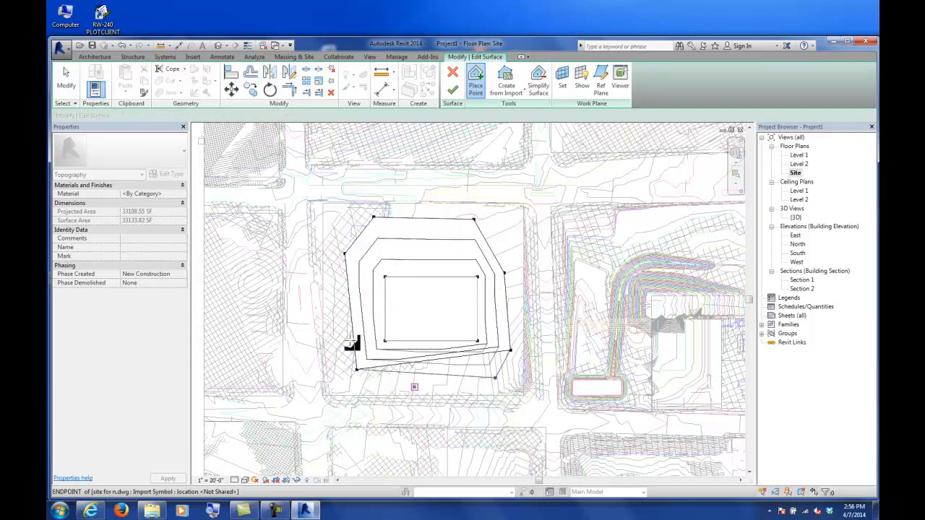
left_click(435, 385)
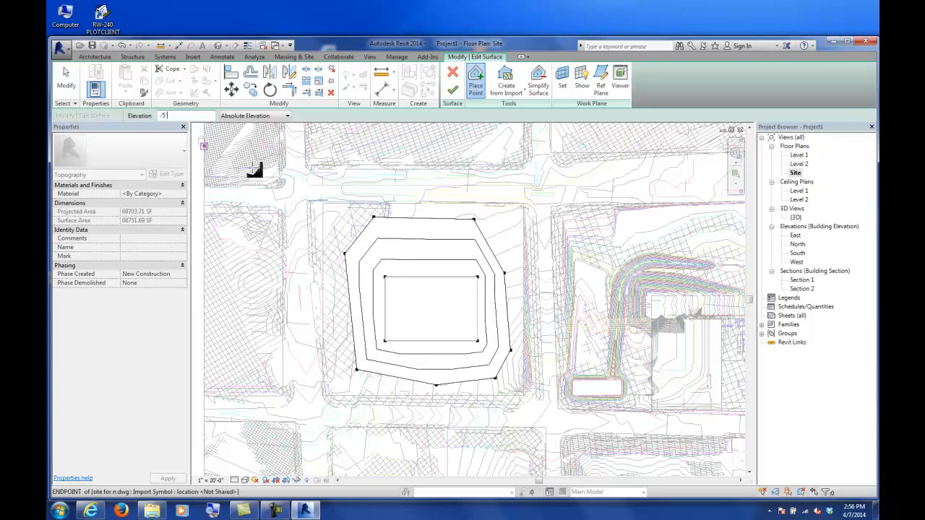
Complete the toposurface with six points at absolute elevation -5' 0" along the block's perimeter, and open the 3D view
left_click(315, 207)
left_click(413, 203)
left_click(527, 206)
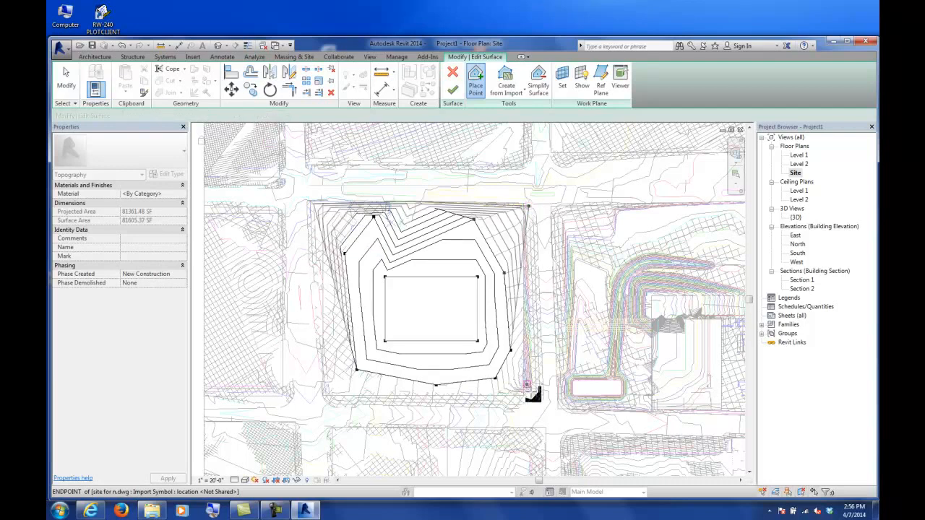
left_click(539, 396)
left_click(463, 404)
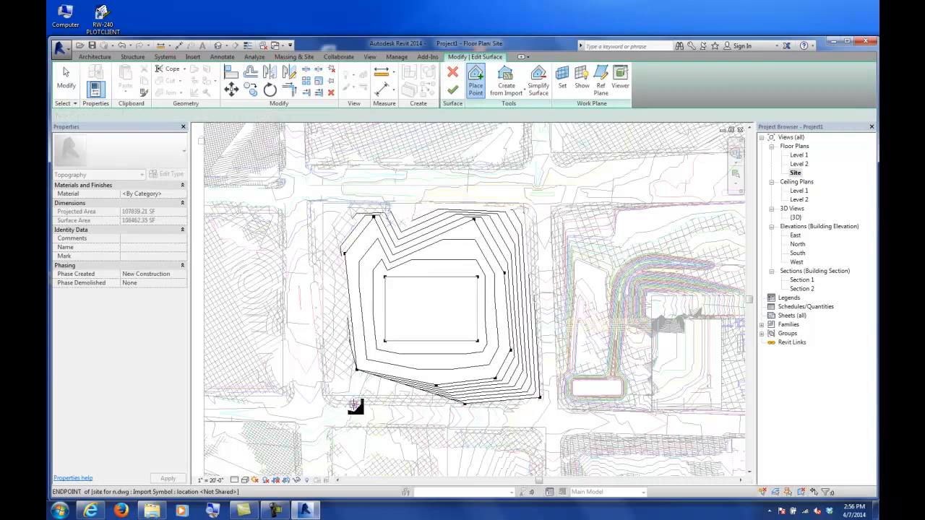
left_click(330, 404)
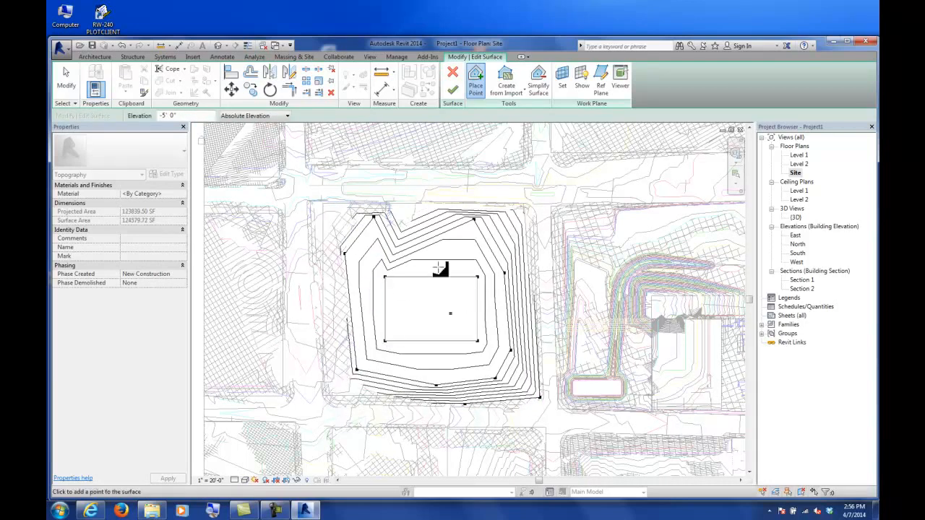
left_click(454, 91)
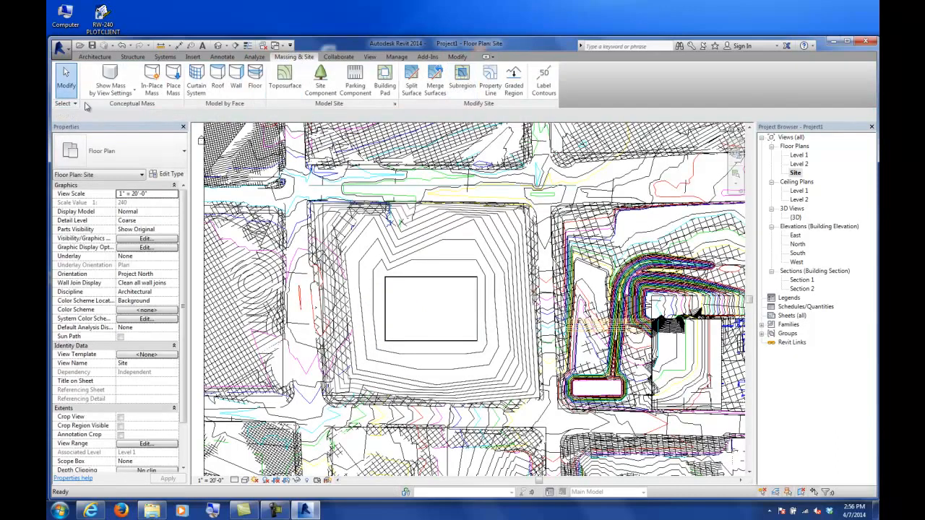
double_click(796, 217)
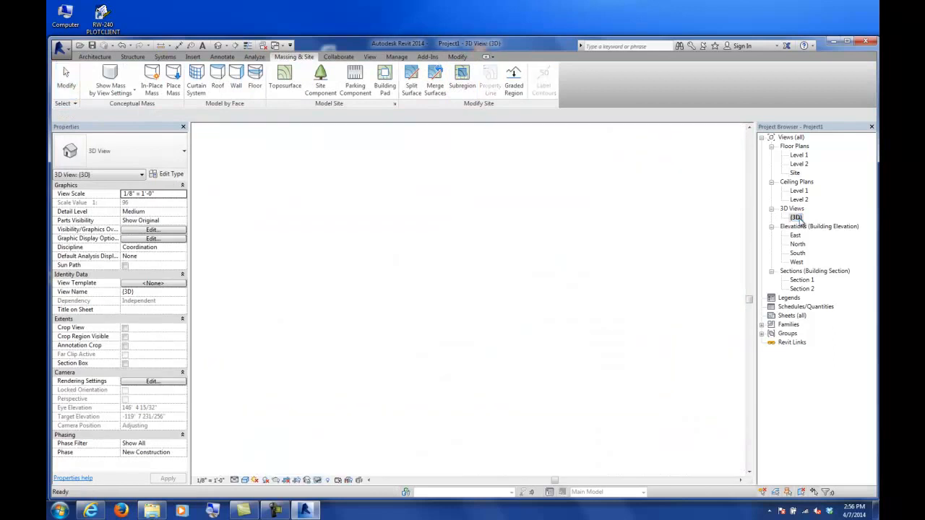
Merge the new graded toposurface around the building with the surrounding site surface, with points on common edges removed
middle_click_drag(639, 287, 598, 315, "shift")
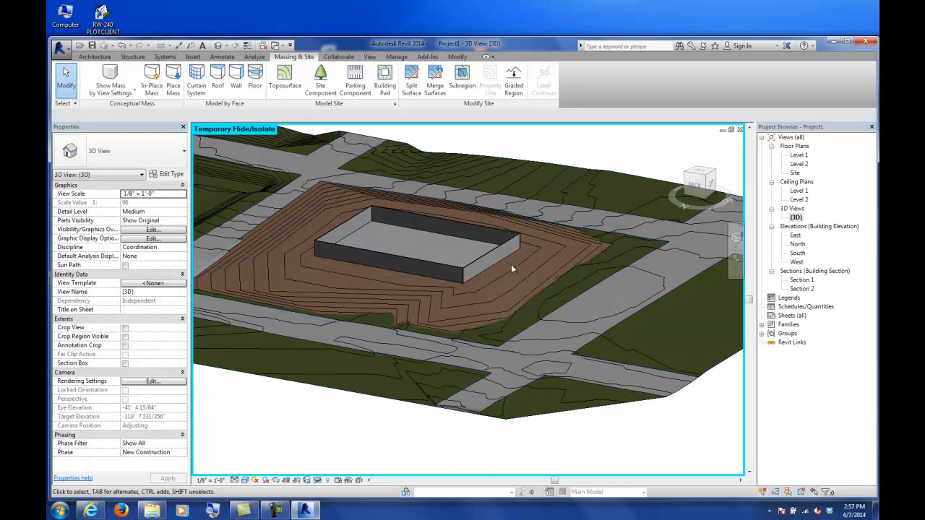
left_click(540, 239)
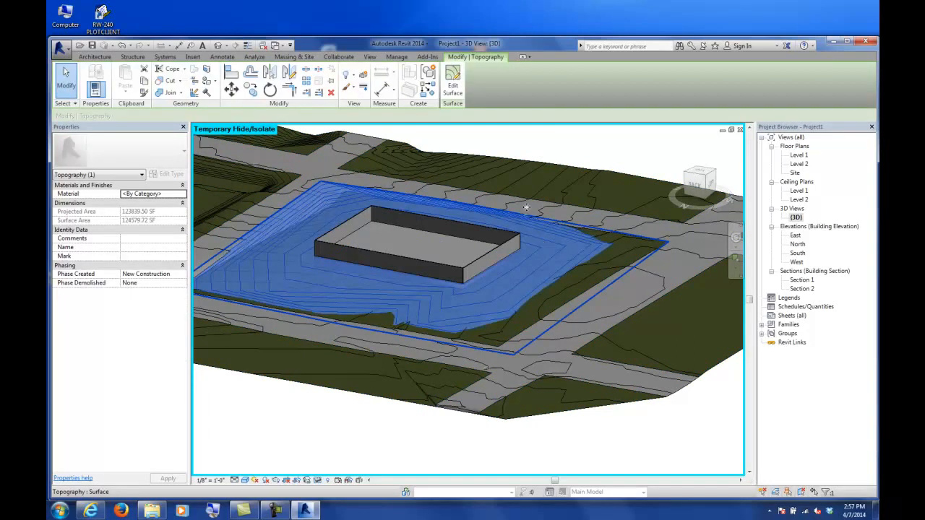
key("Escape")
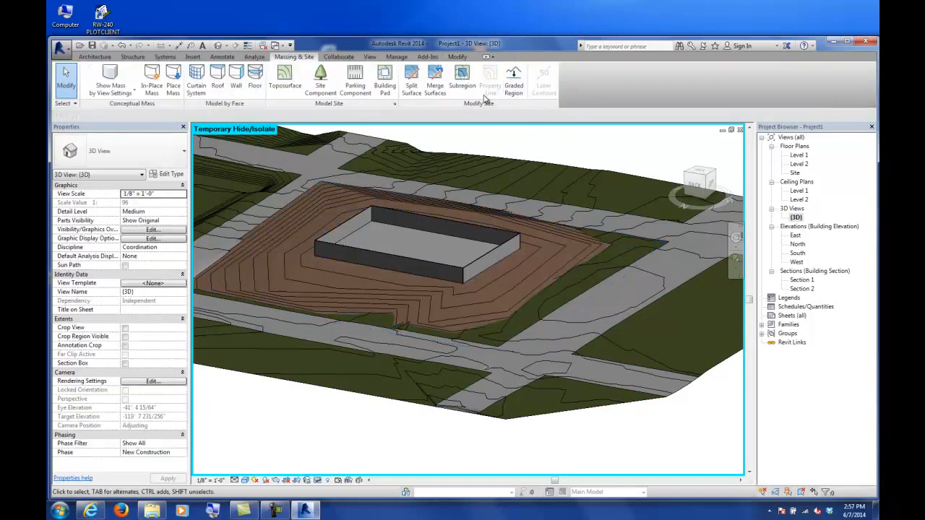
left_click(436, 88)
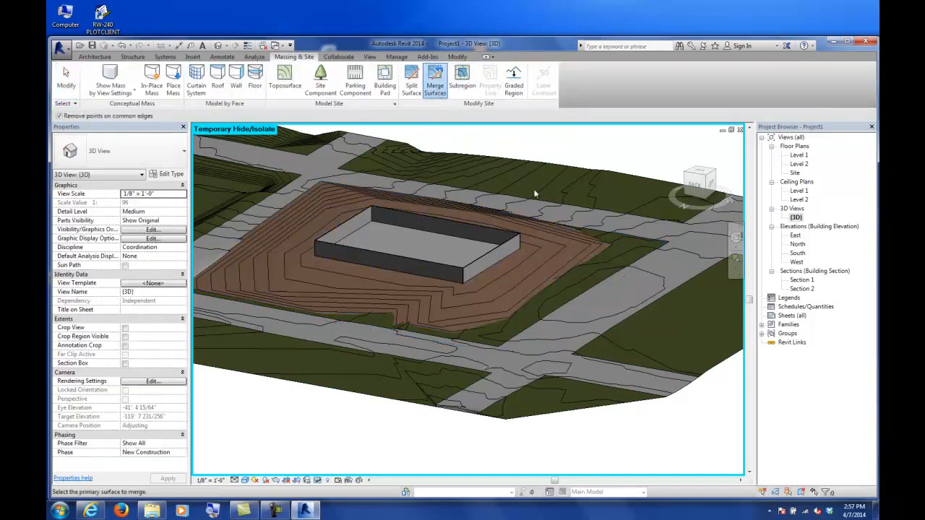
left_click(546, 241)
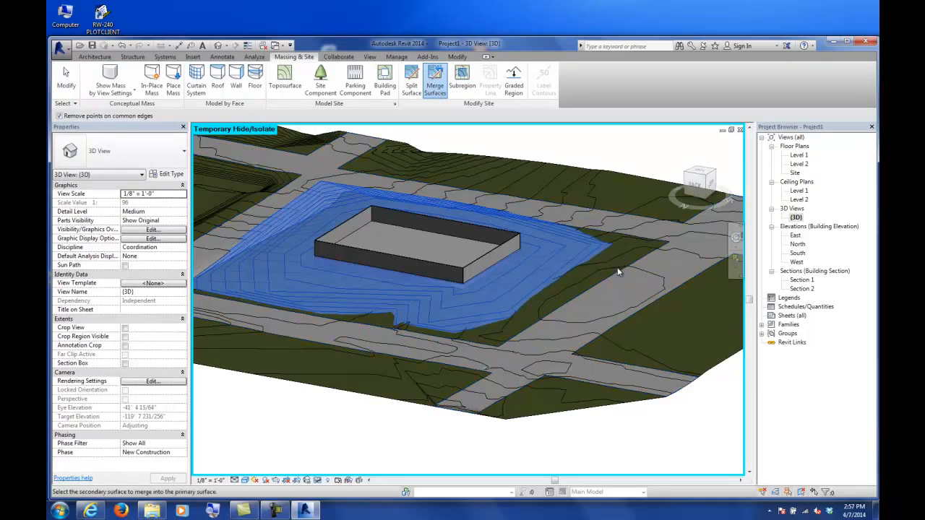
left_click(650, 397)
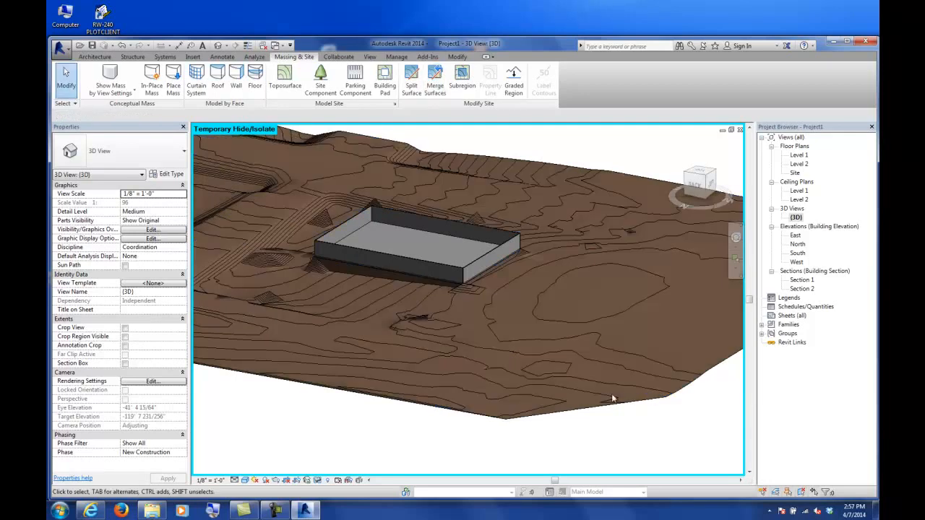
Examine the merged terrain up close around the building's corner, with the 3D view switched to the wireframe visual style
middle_click_drag(428, 434, 460, 397, "shift")
scroll(307, 275, "up", 3)
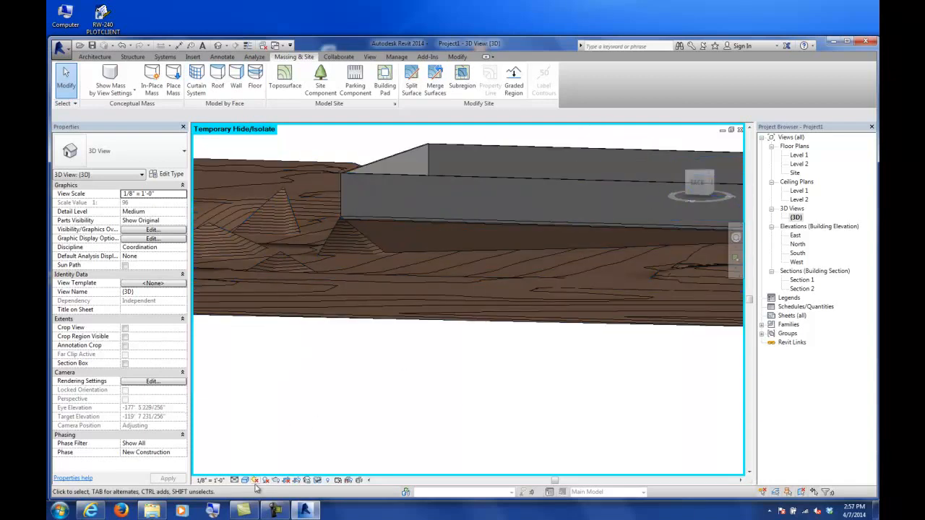
left_click(245, 480)
left_click(279, 430)
middle_click_drag(322, 415, 397, 411, "shift")
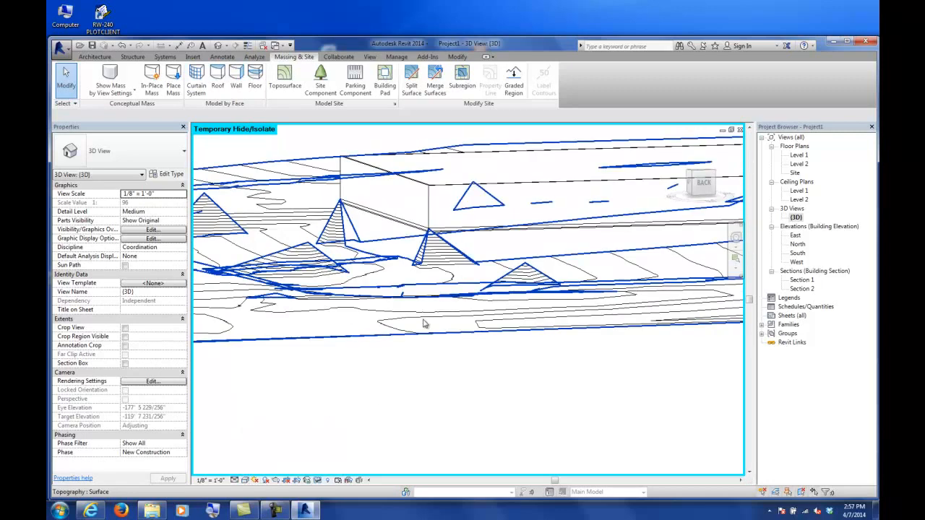
Undo the visual style change and the surface merge, and look over the separate graded surface around the building
key("ctrl+z")
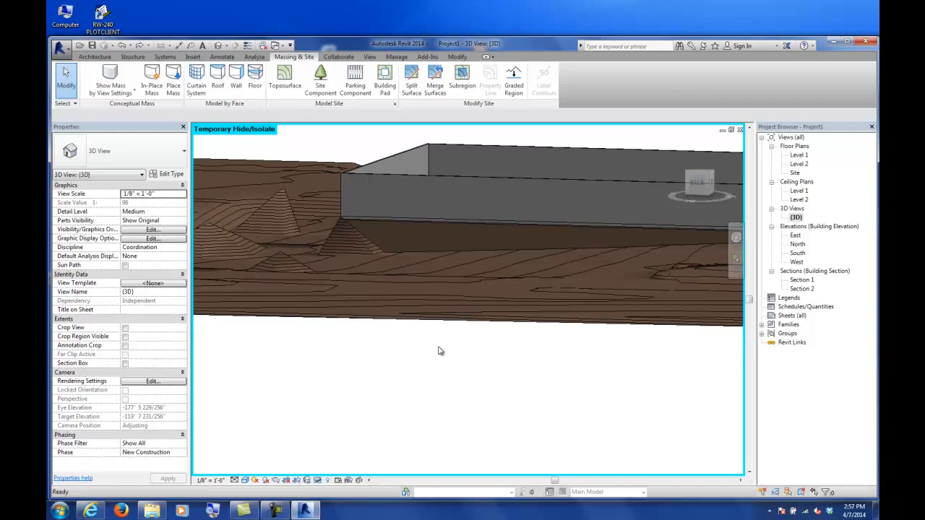
scroll(440, 351, "down", 2)
middle_click_drag(458, 335, 436, 378, "shift")
scroll(431, 275, "up", 3)
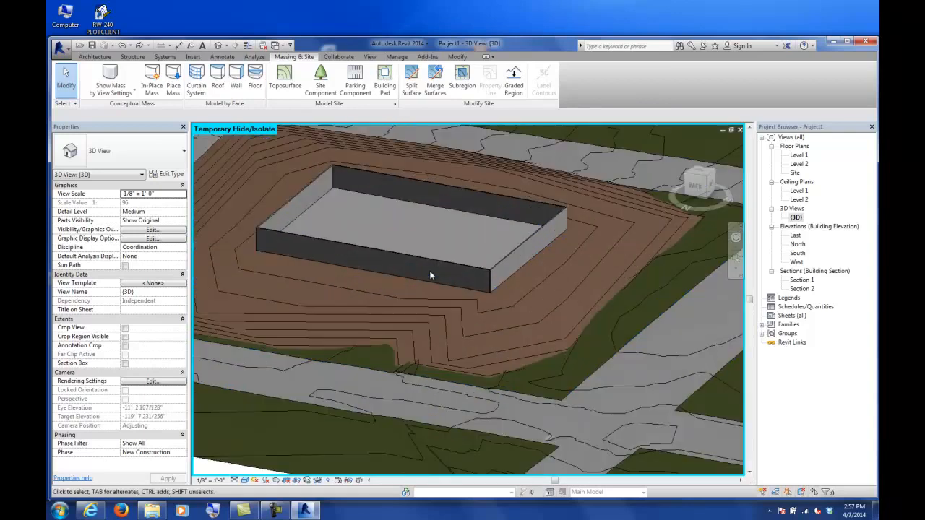
middle_click_drag(375, 275, 392, 320, "shift")
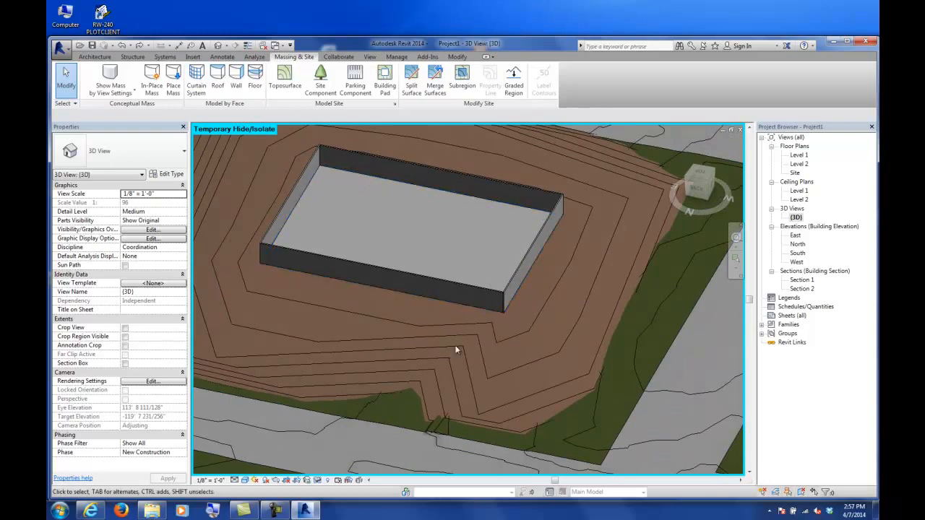
Select the graded toposurface to check its extent, clear the selection, and examine the whole site in 3D from several angles
left_click(481, 324)
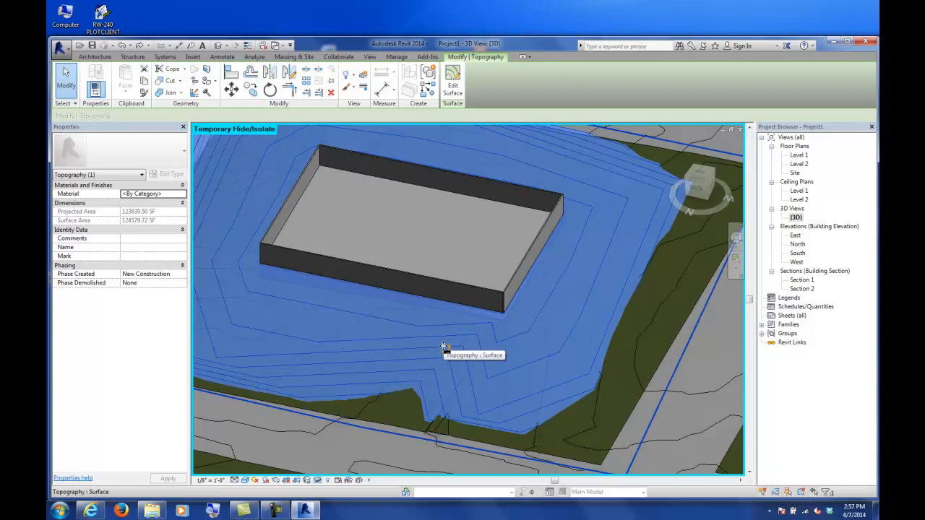
scroll(536, 337, "down", 5)
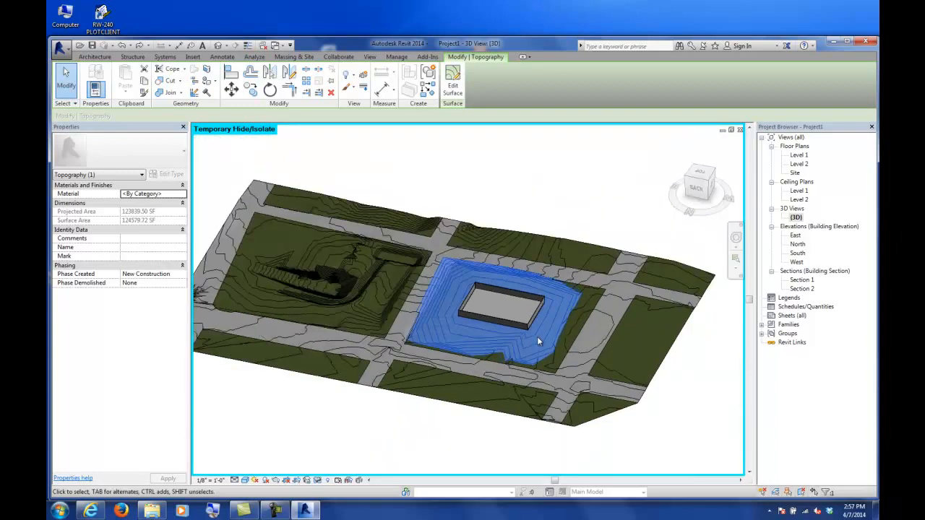
left_click(545, 212)
middle_click_drag(439, 419, 557, 391, "shift")
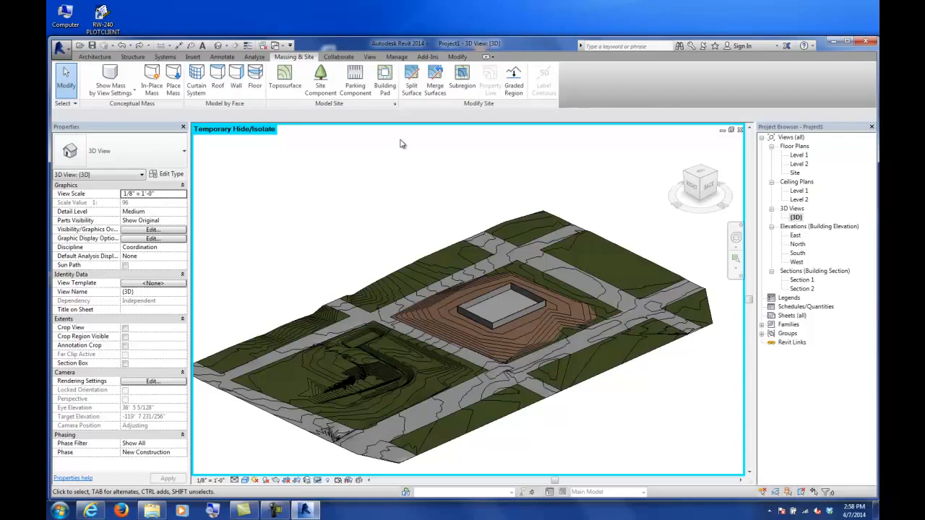
middle_click_drag(424, 174, 526, 228, "shift")
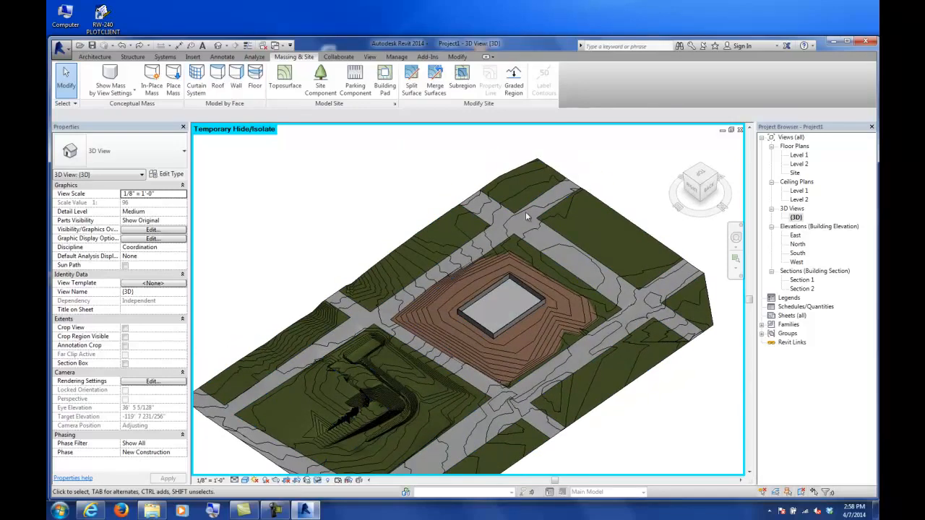
middle_click_drag(577, 439, 600, 345, "shift")
middle_click_drag(601, 393, 610, 342, "shift")
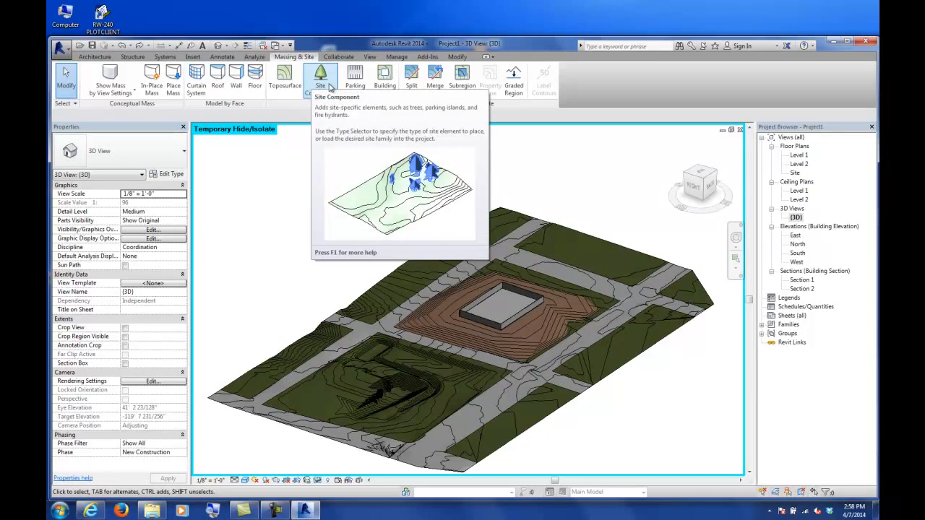
Place four RPC Tree - Deciduous Red Ash - 25' site components on the slope and grass between the building and the street
left_click(317, 93)
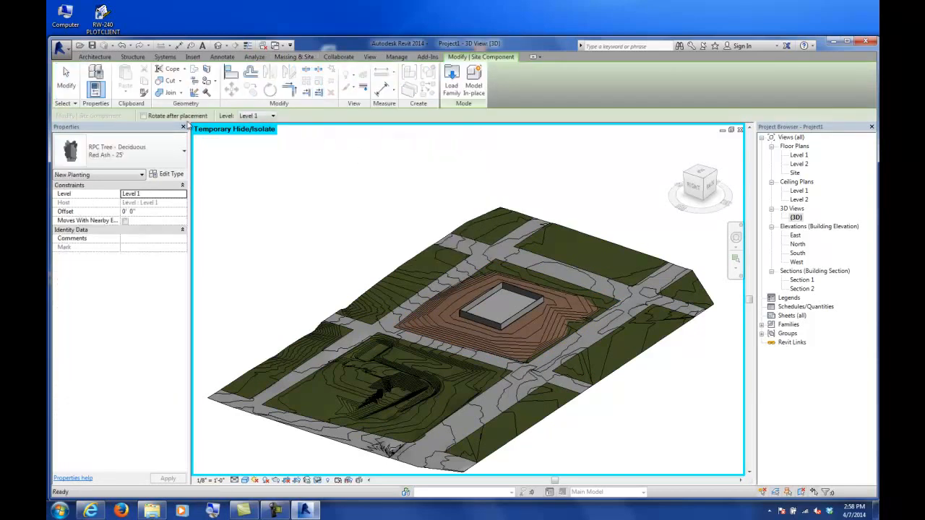
scroll(527, 289, "up", 6)
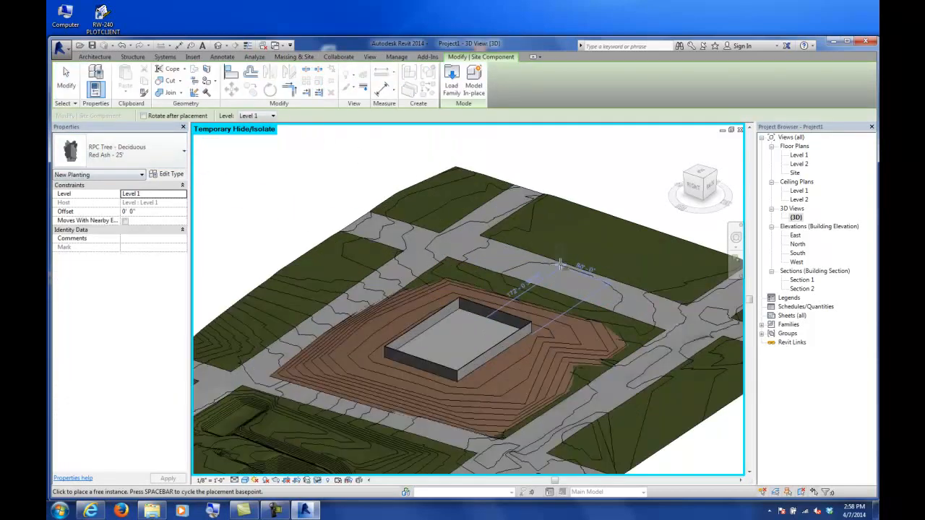
left_click(438, 354)
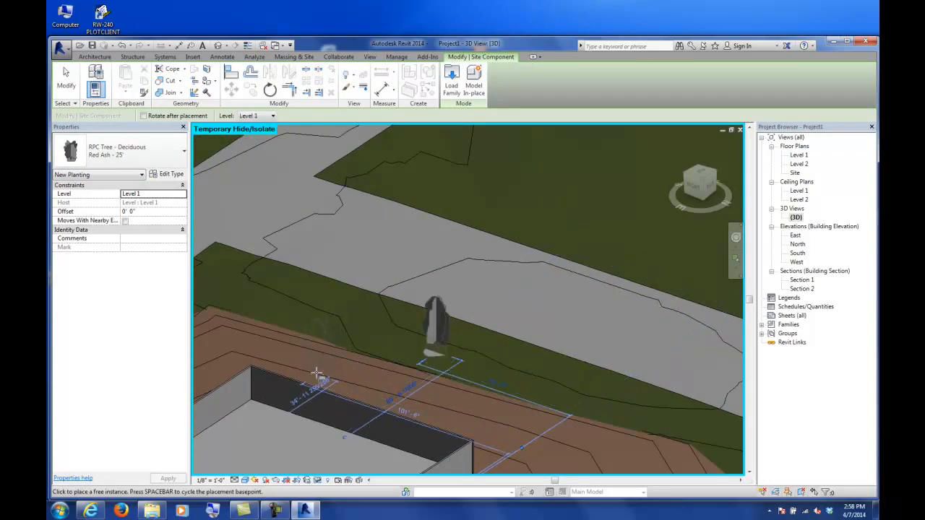
left_click(238, 271)
left_click(316, 369)
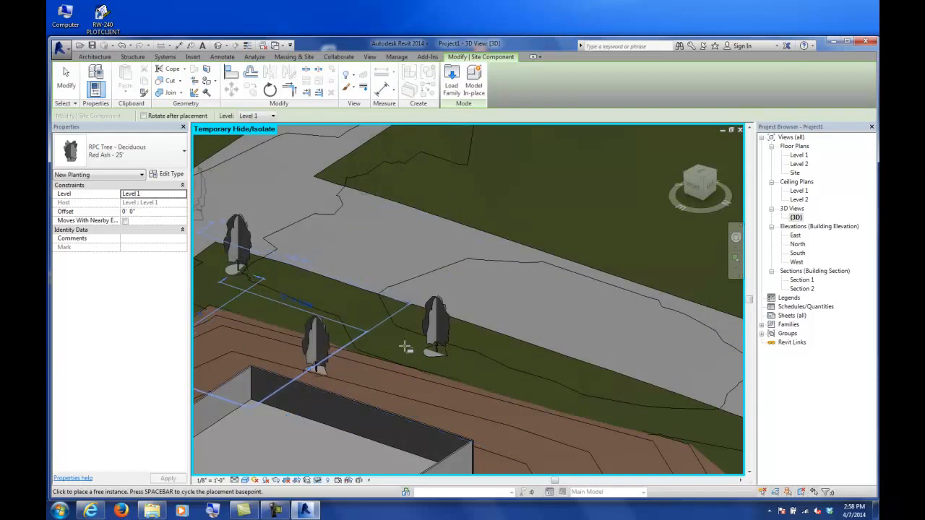
left_click(477, 422)
key("Escape")
key("Escape")
scroll(497, 386, "down", 4)
middle_click_drag(497, 387, 551, 447, "shift")
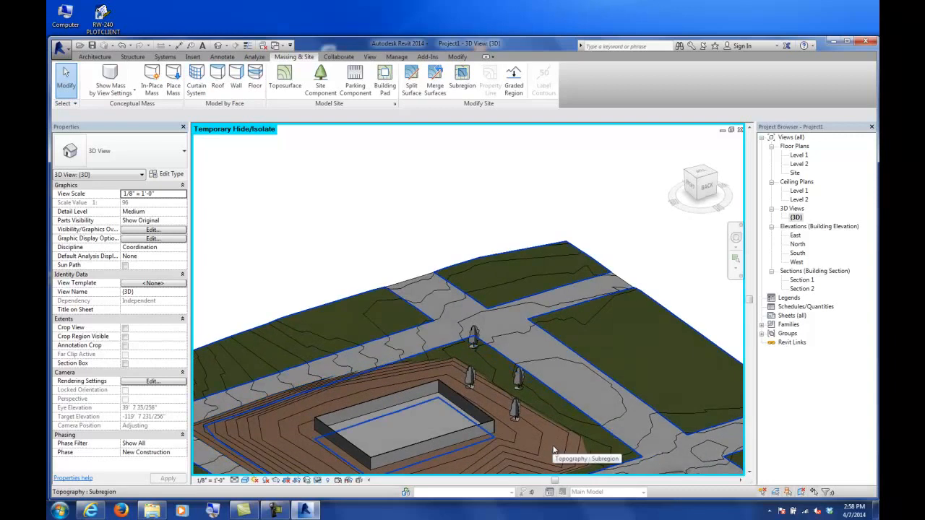
scroll(559, 448, "up", 6)
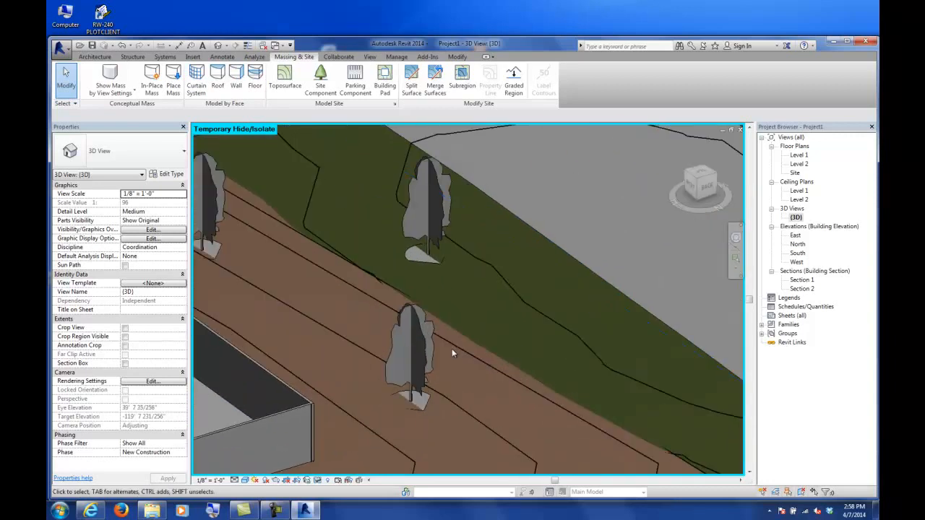
middle_click_drag(459, 346, 402, 377, "shift")
left_click(94, 510)
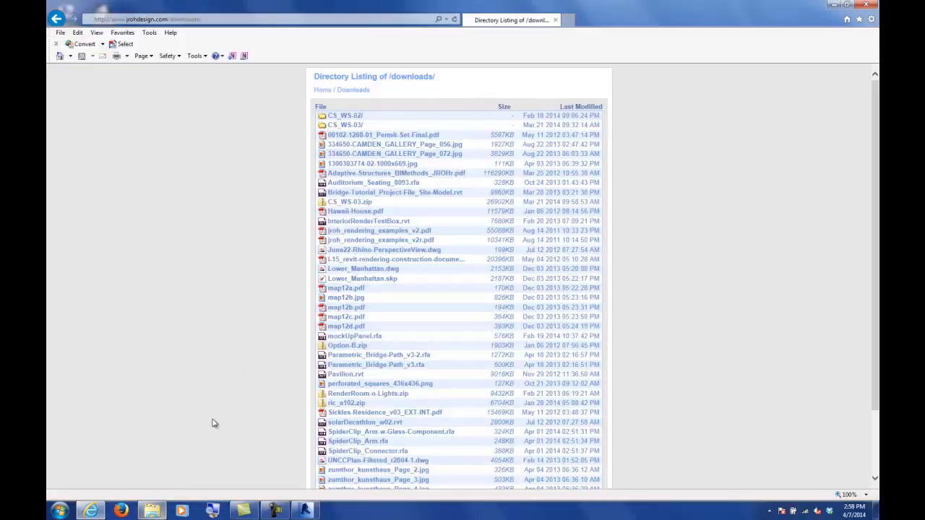
left_click(286, 20)
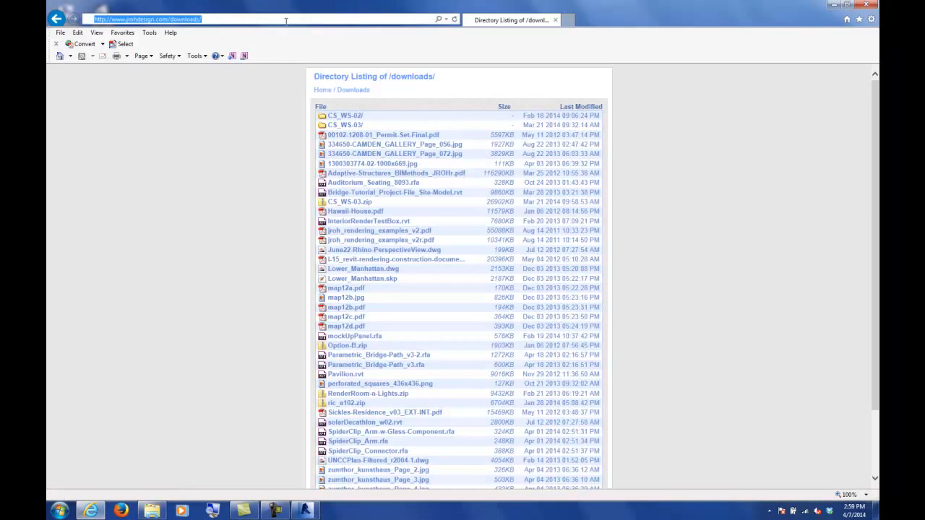
type("www.j")
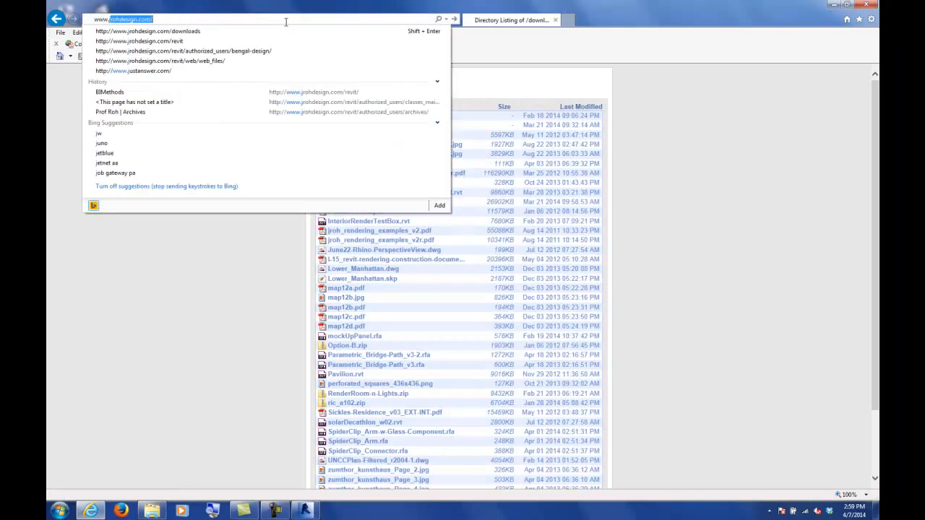
left_click(170, 42)
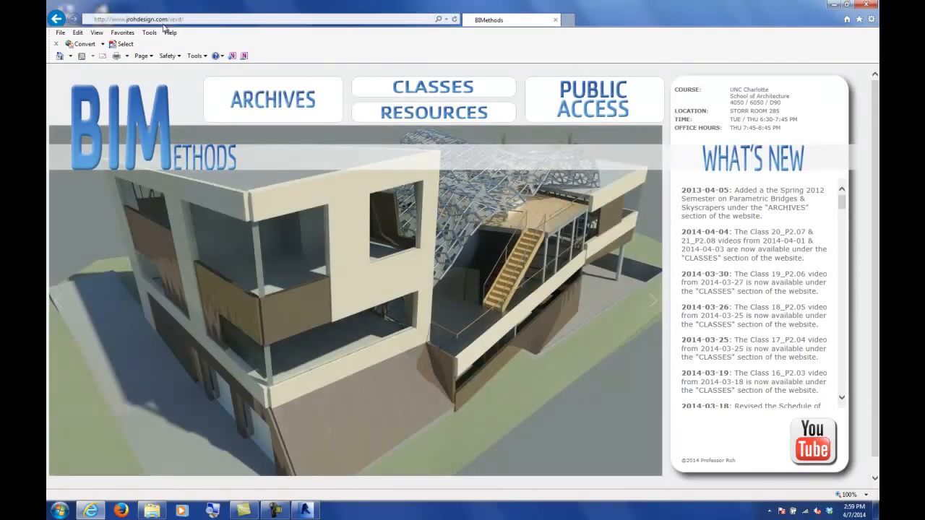
left_click(264, 97)
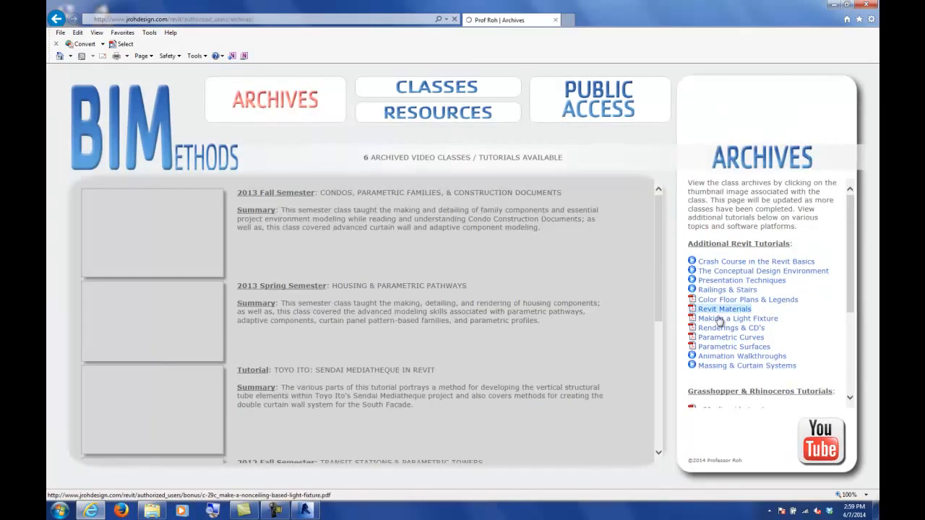
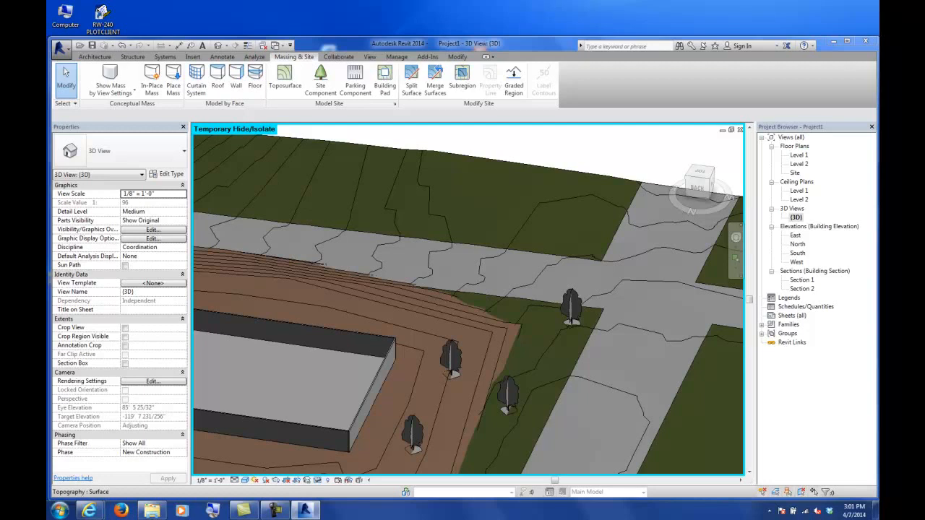
Check the Site plan, return to the 3D view, and set the contour line interval in the Site Settings to 6"
double_click(795, 172)
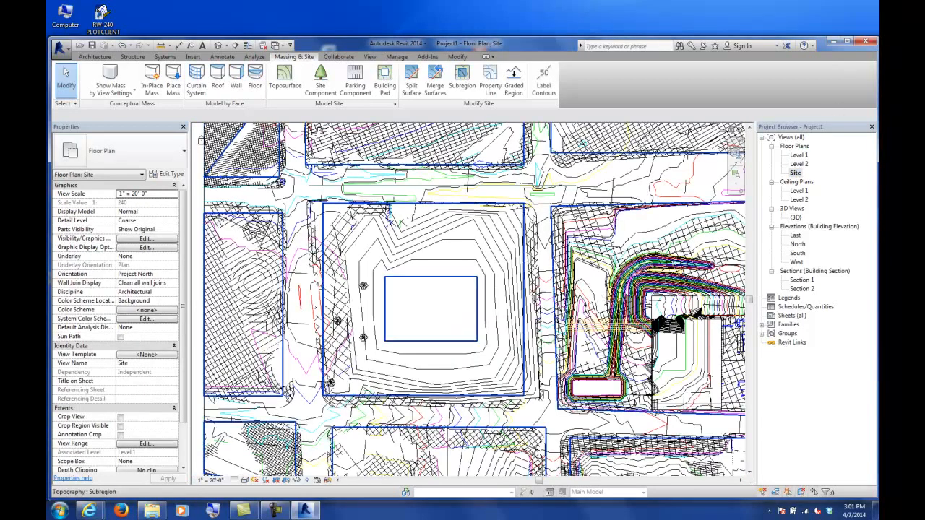
double_click(795, 217)
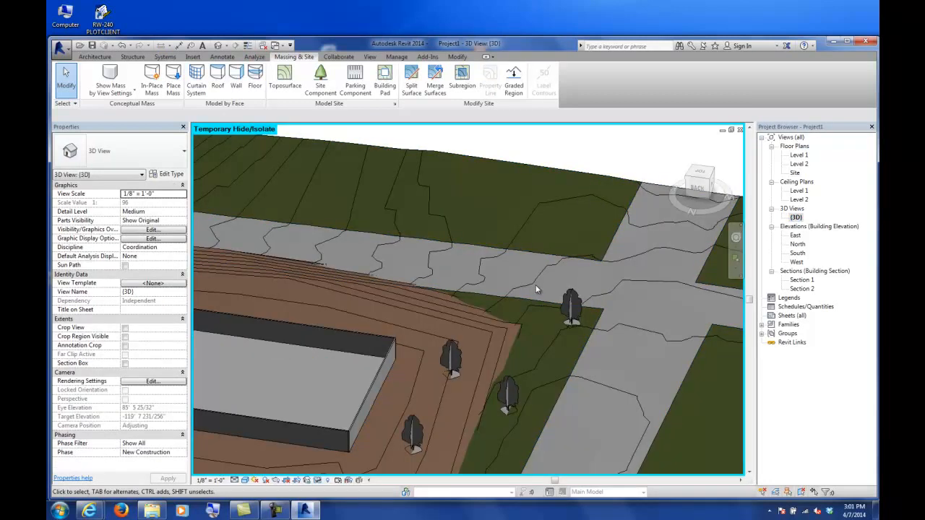
left_click(394, 106)
left_click_drag(372, 140, 346, 139)
type("6")
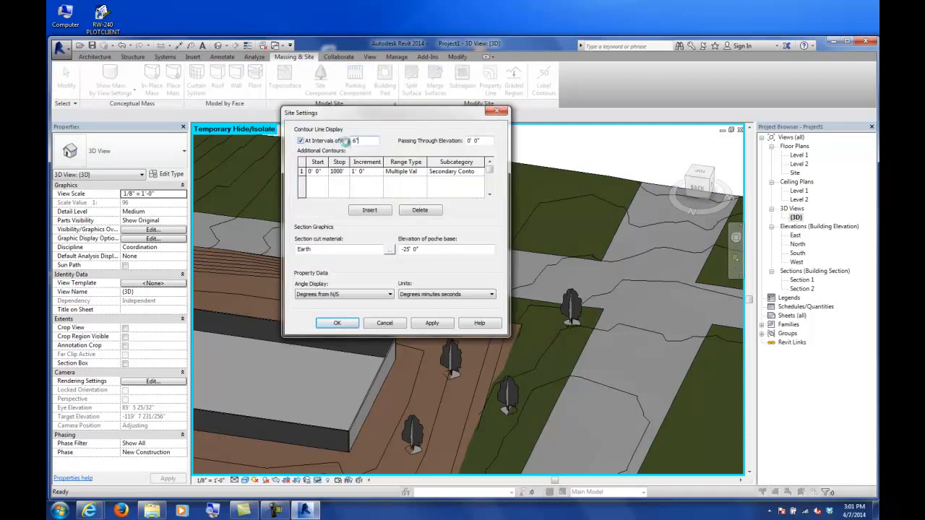
key("Return")
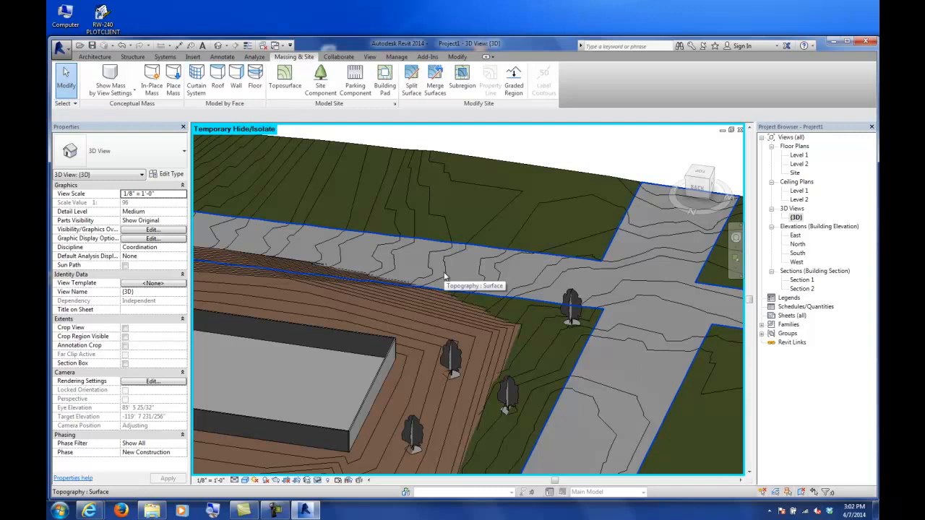
Open the Level 1 floor plan at the graded slope between the building and the street
left_click(799, 156)
double_click(800, 157)
scroll(456, 223, "up", 1)
scroll(525, 304, "down", 1)
mouse_move(458, 225)
middle_mouse_down()
mouse_move(524, 304)
mouse_move(487, 401)
middle_mouse_up()
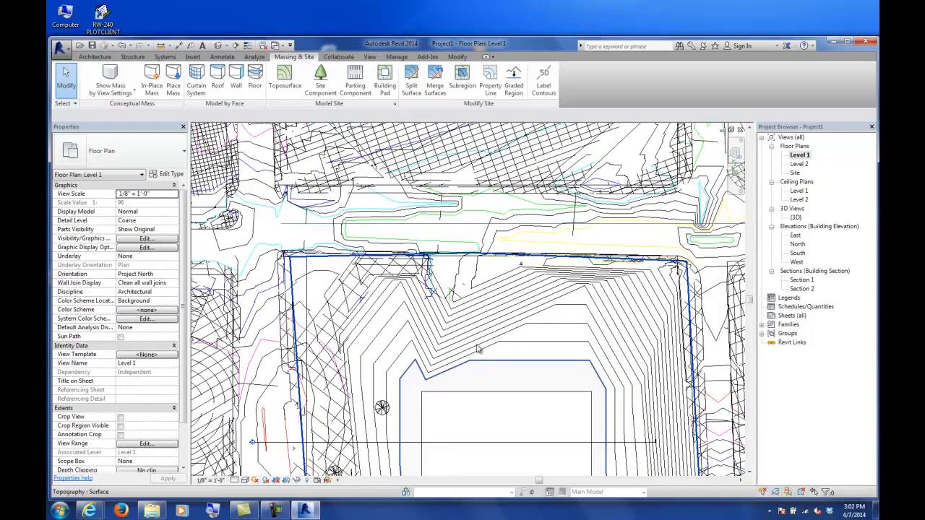
left_click(94, 56)
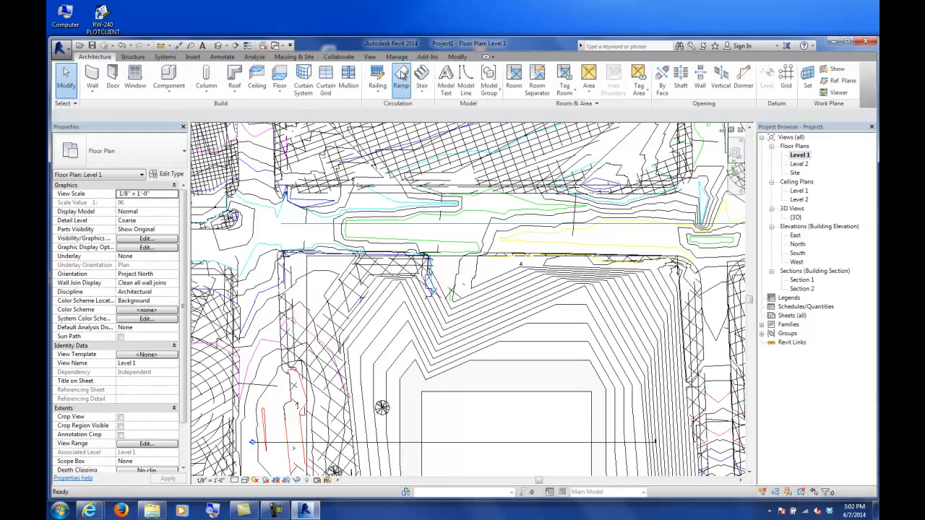
left_click(401, 74)
left_click(142, 163)
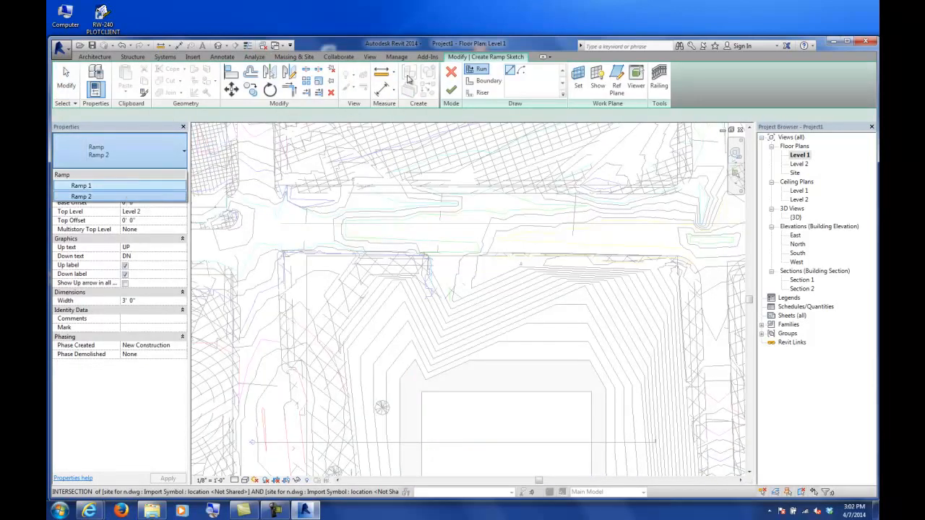
left_click(449, 74)
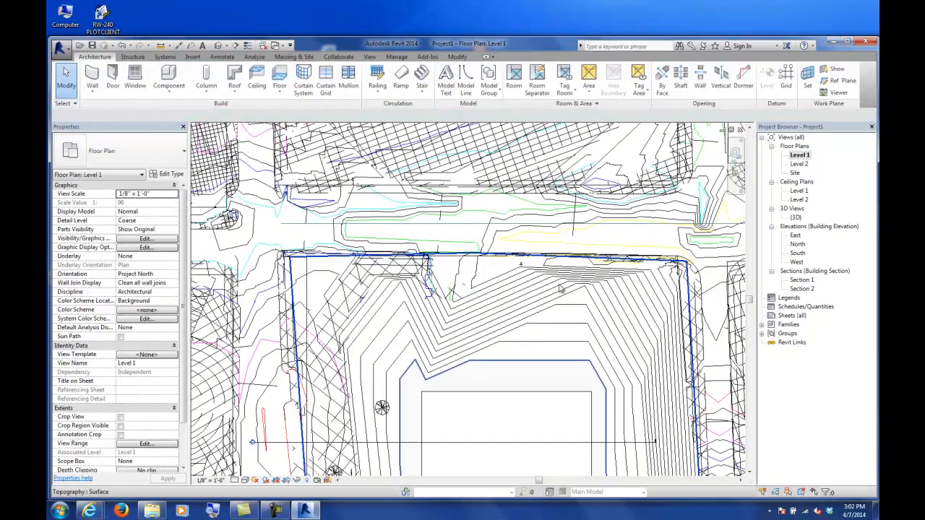
Examine the site in the Level 1 plan and the 3D view for a ramp route from the street corner to the building
middle_click_drag(564, 288, 420, 223)
scroll(489, 233, "down", 5)
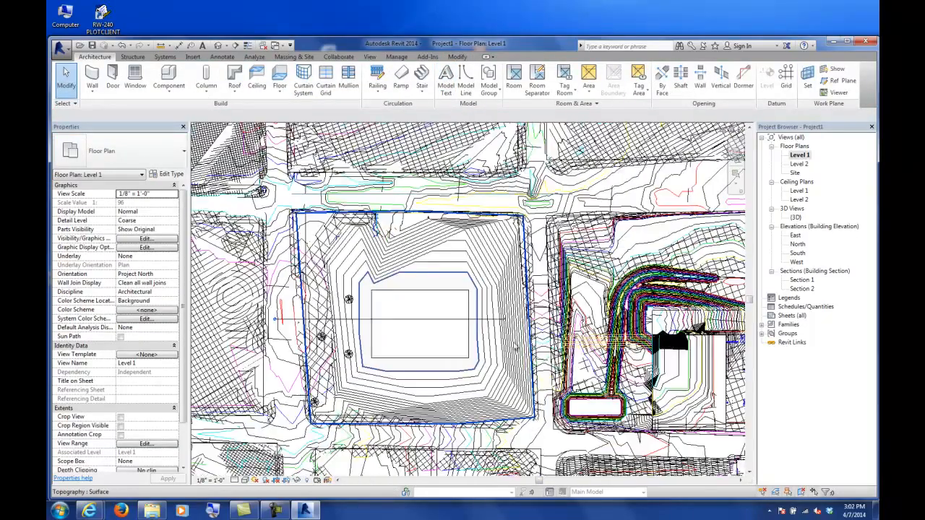
scroll(520, 327, "up", 5)
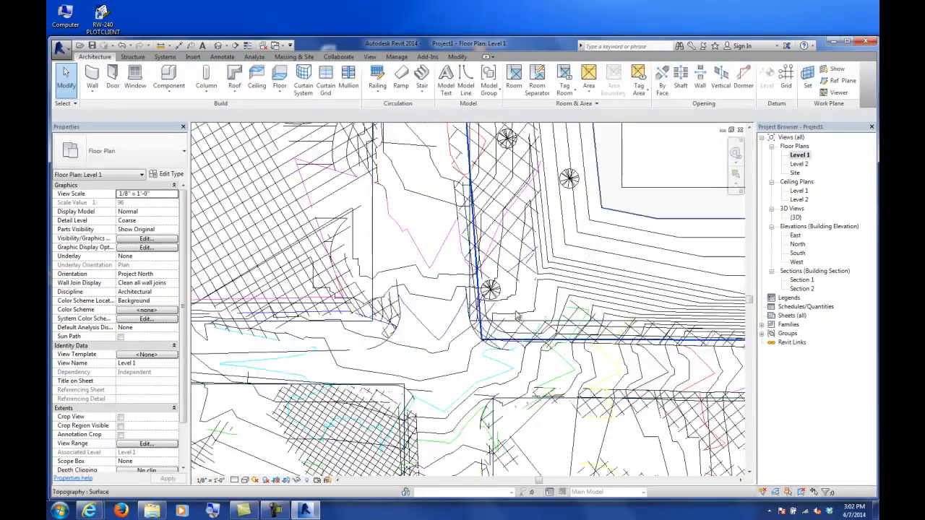
double_click(796, 217)
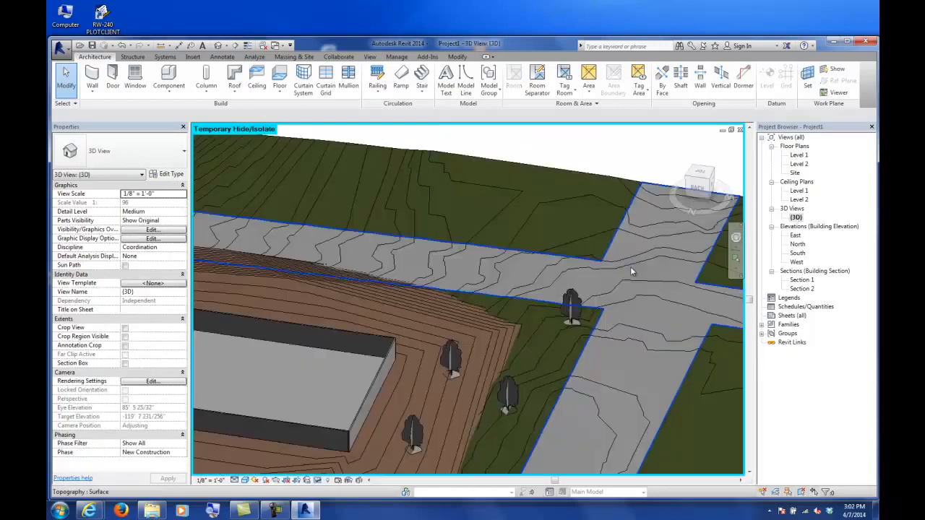
middle_click_drag(404, 316, 424, 309)
scroll(566, 209, "down", 4)
scroll(434, 332, "up", 8)
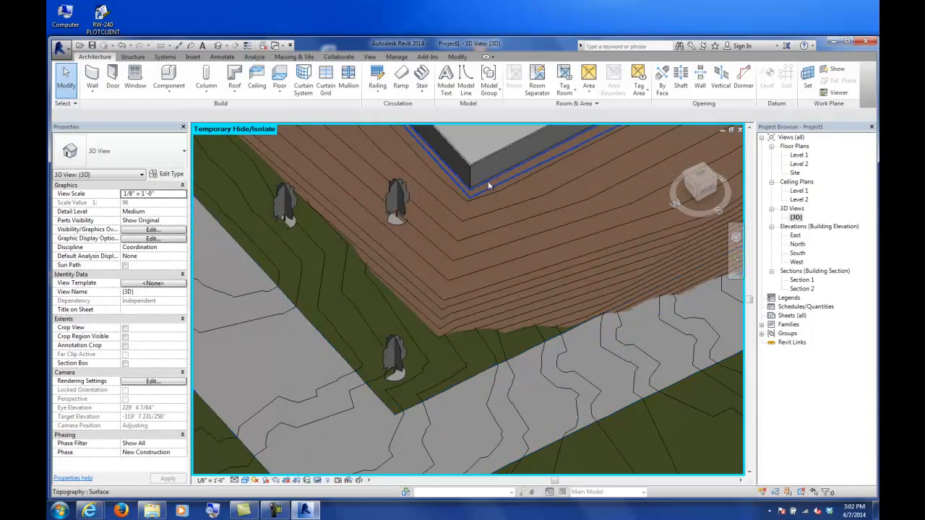
In the Level 1 plan, place a spot elevation with a leader on the ground beside the tree at the street corner
double_click(799, 155)
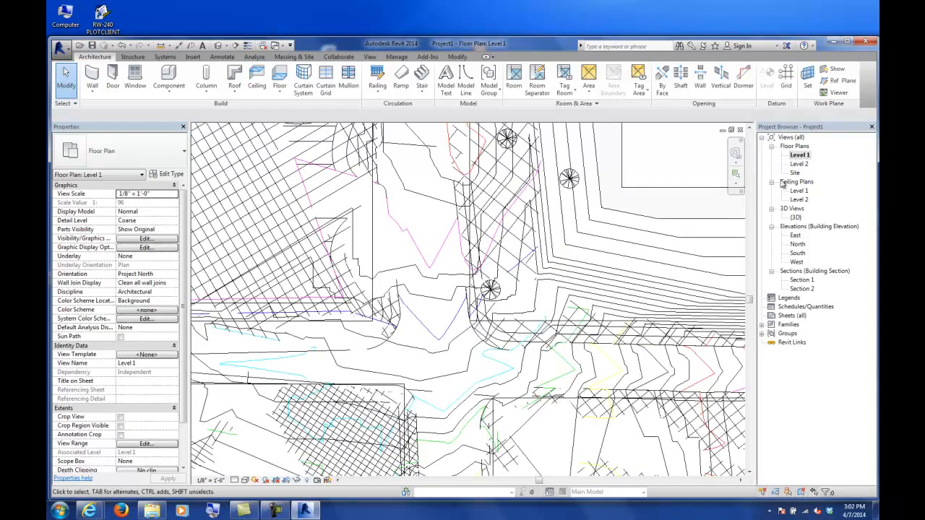
middle_click_drag(562, 274, 494, 267)
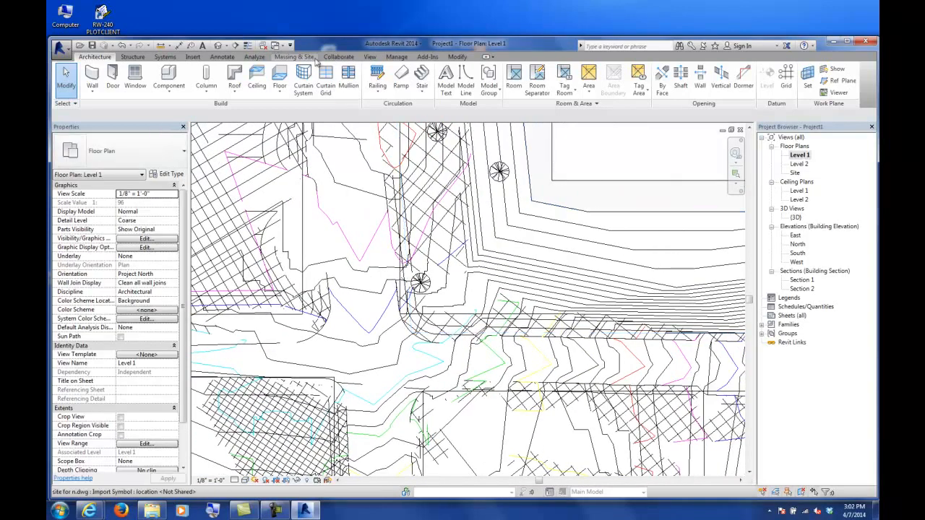
left_click(225, 59)
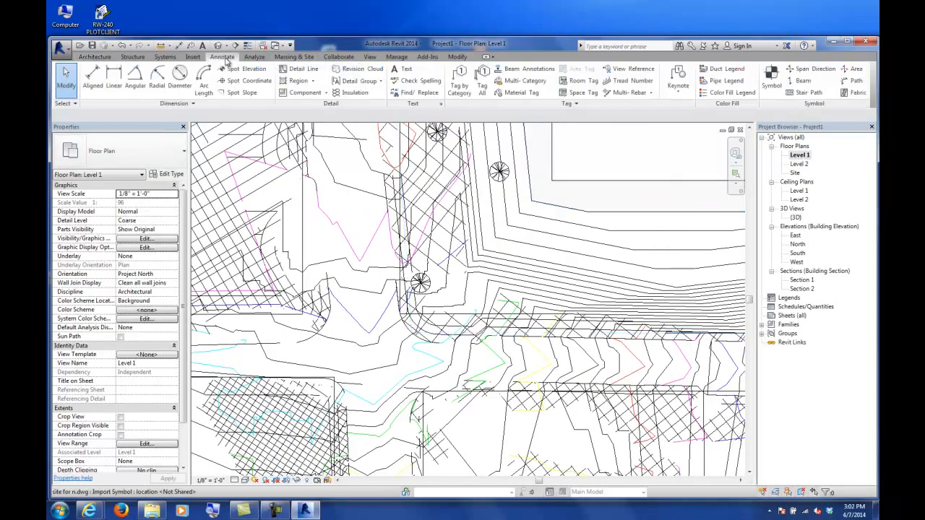
left_click(243, 68)
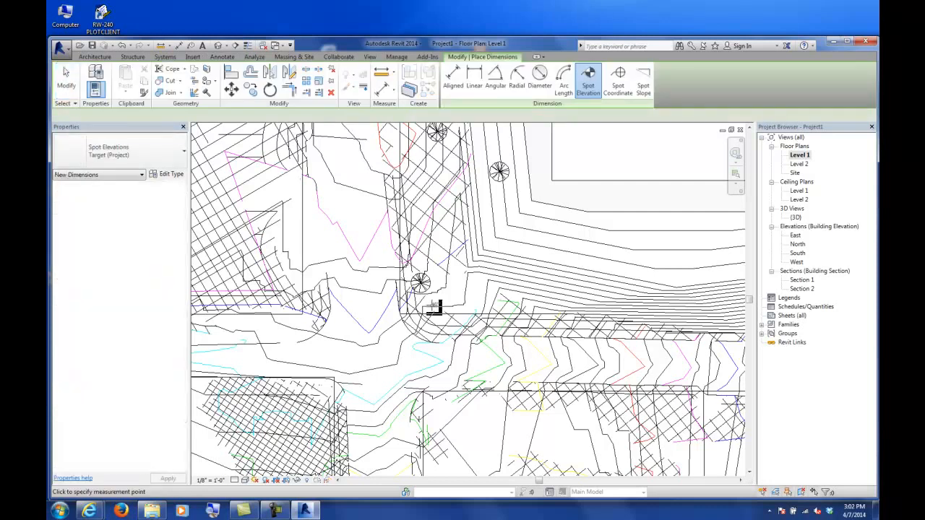
scroll(431, 305, "up", 3)
scroll(431, 304, "up", 3)
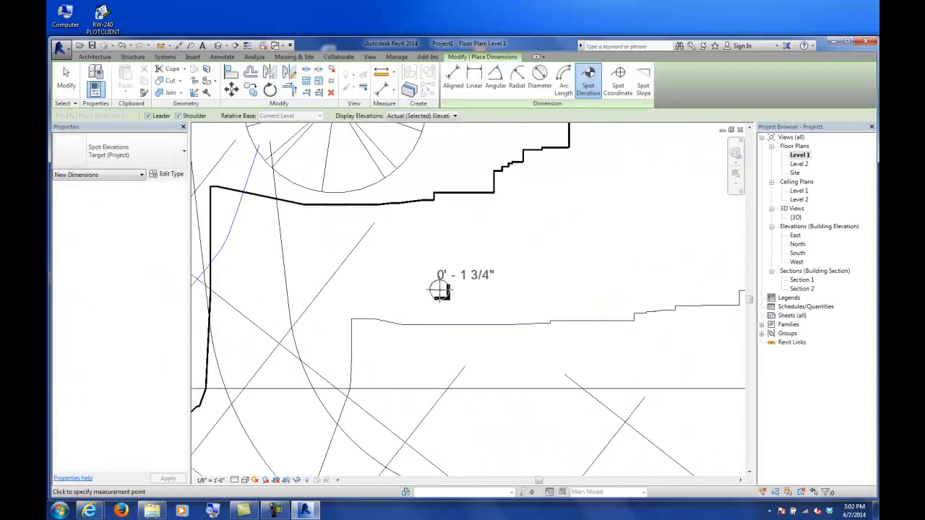
left_click(441, 289)
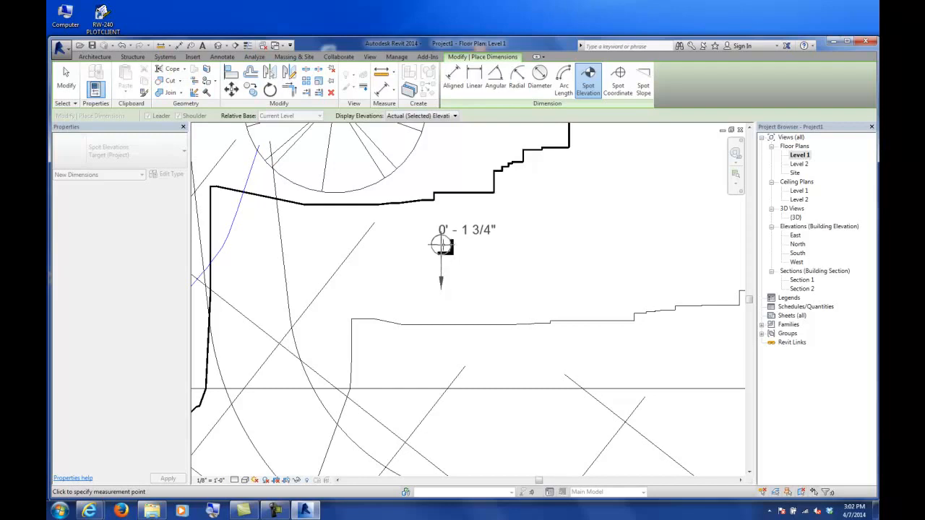
left_click(440, 243)
left_click(508, 243)
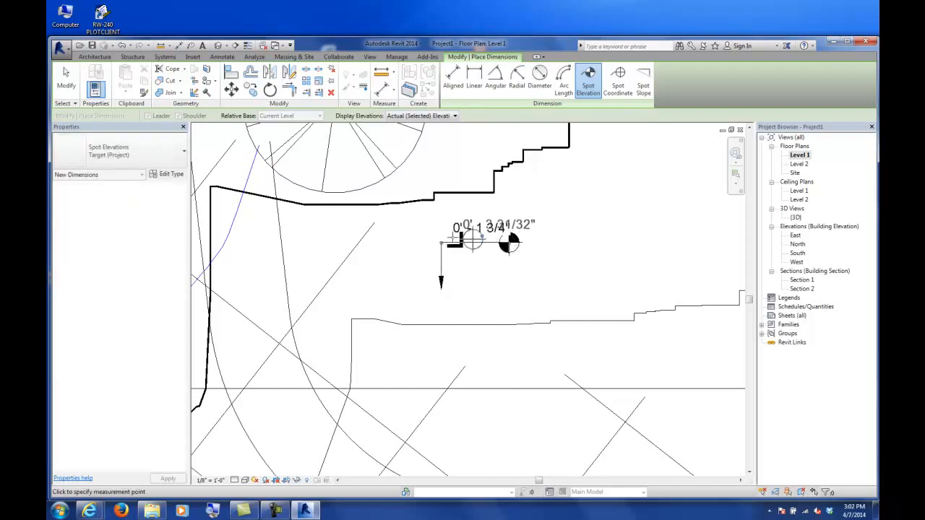
left_click(65, 78)
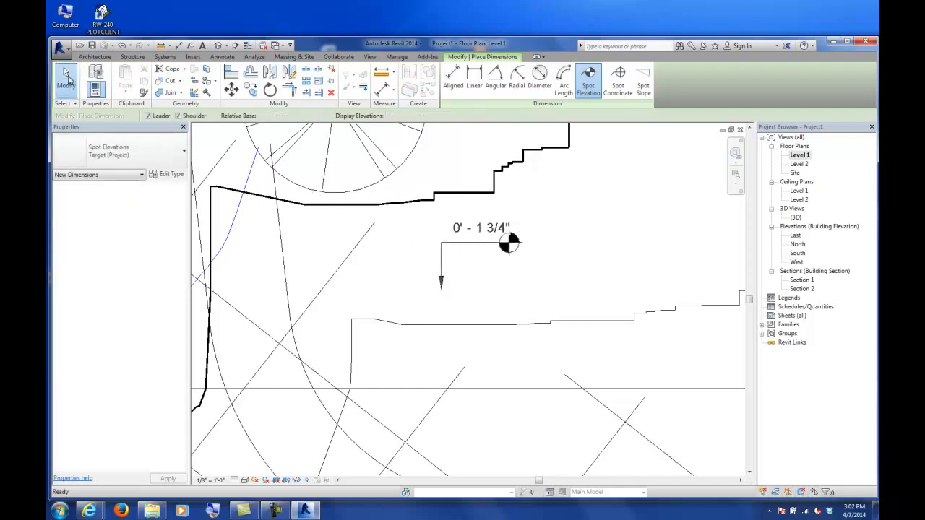
Start a Ramp 2 ramp sketch based on Level 1 and set its base offset to 0' 1 3/4"
scroll(345, 232, "down", 2)
scroll(385, 243, "down", 2)
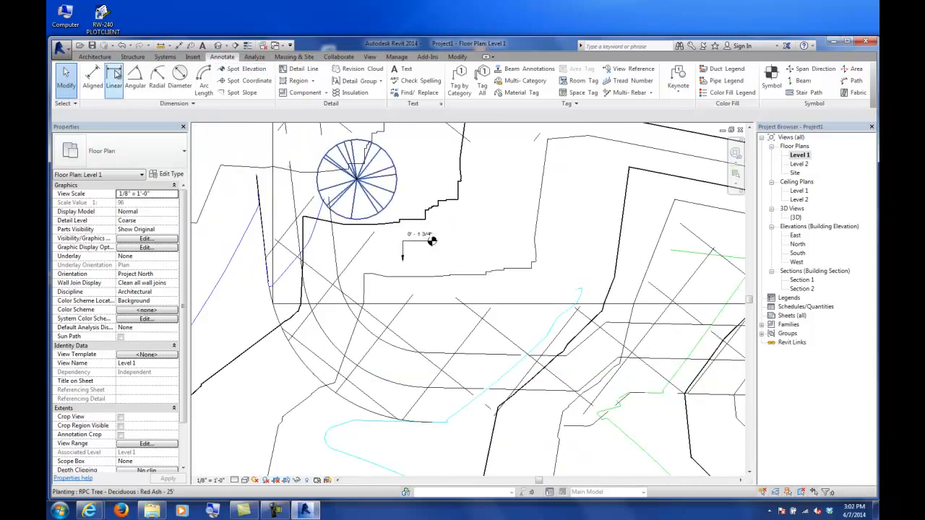
left_click(95, 56)
left_click(402, 78)
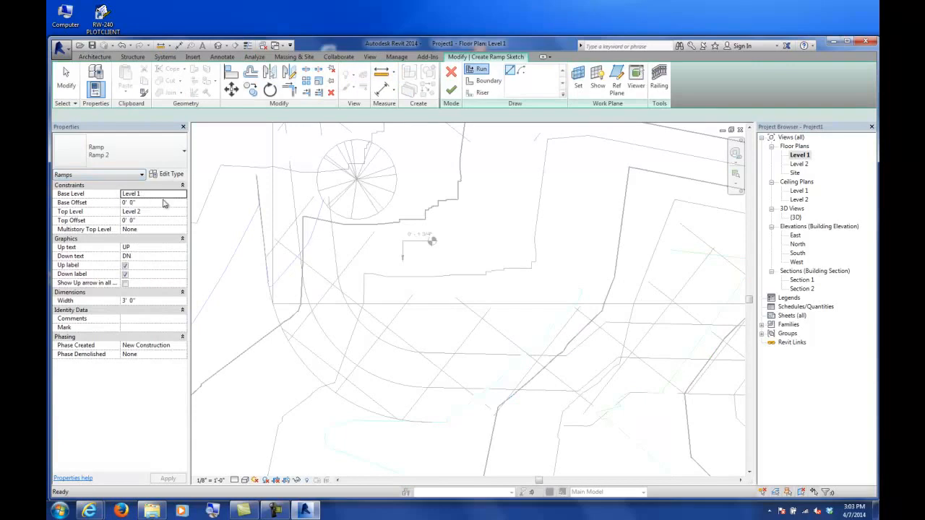
scroll(399, 231, "up", 4)
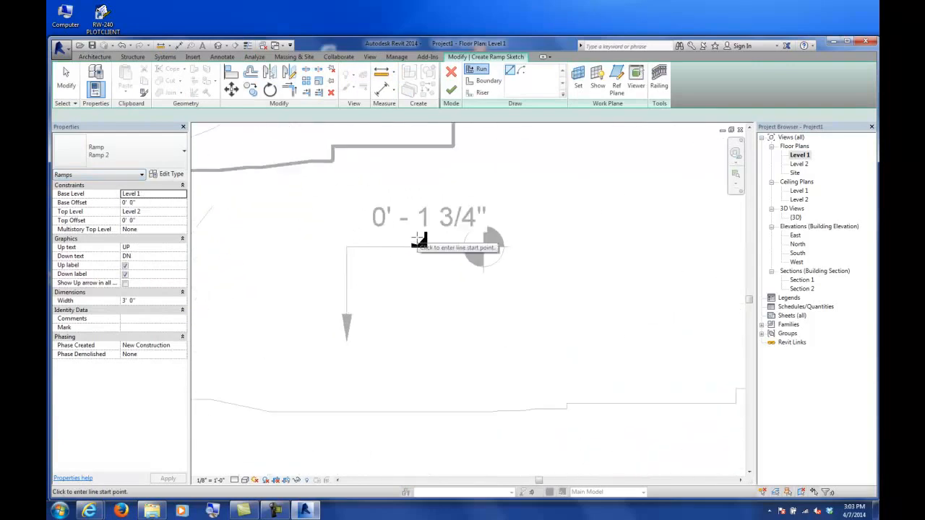
scroll(419, 231, "down", 2)
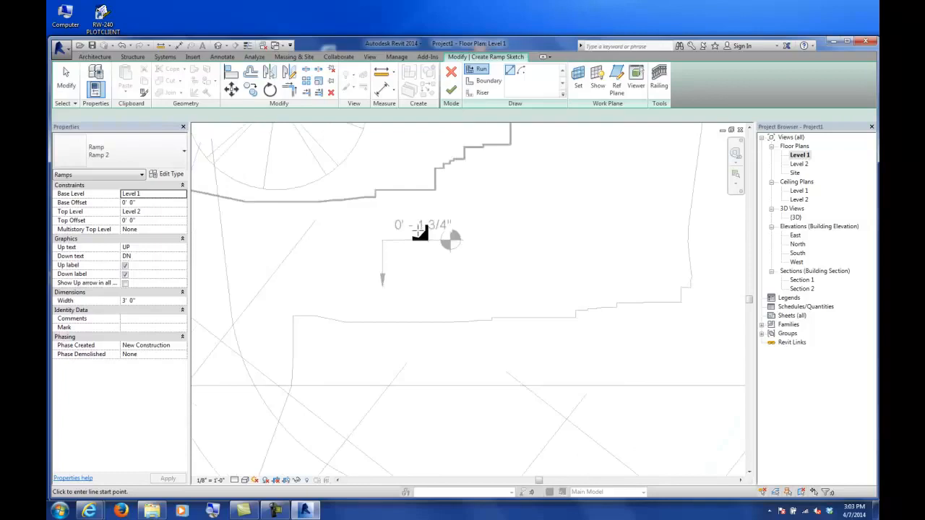
scroll(413, 233, "up", 3)
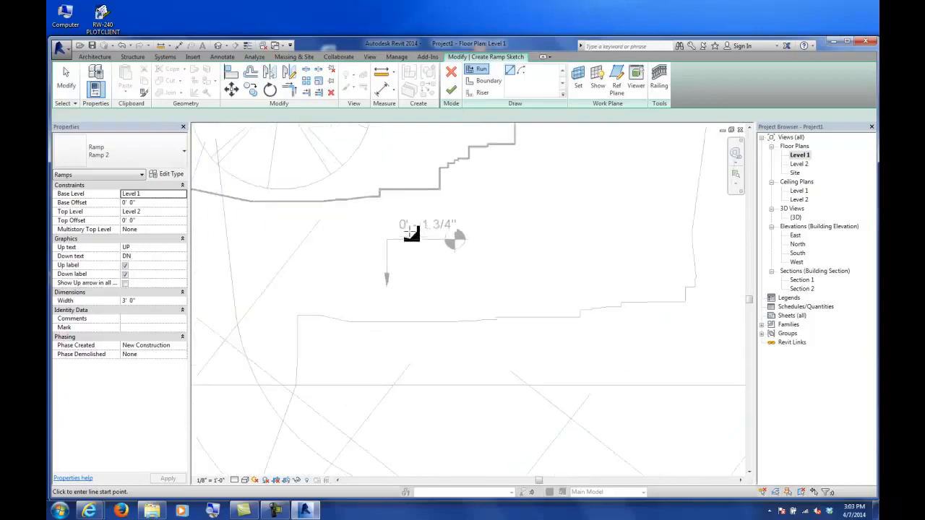
left_click(156, 203)
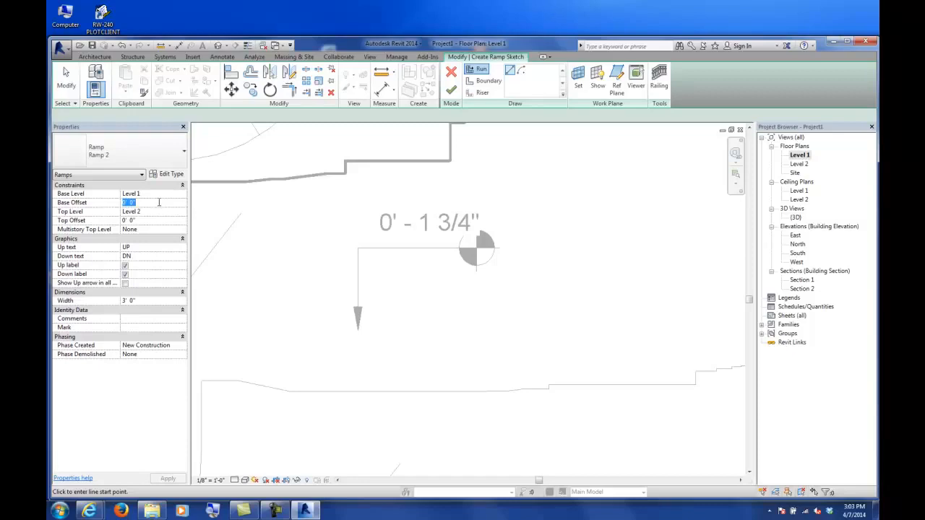
type("1.75")
key("Return")
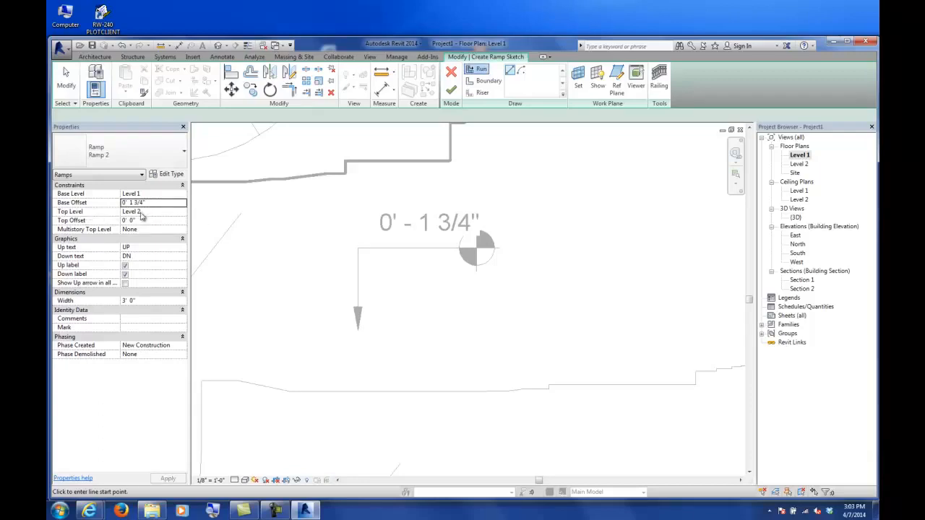
Try to set the ramp's top level to Level 1 with no top offset
left_click(182, 212)
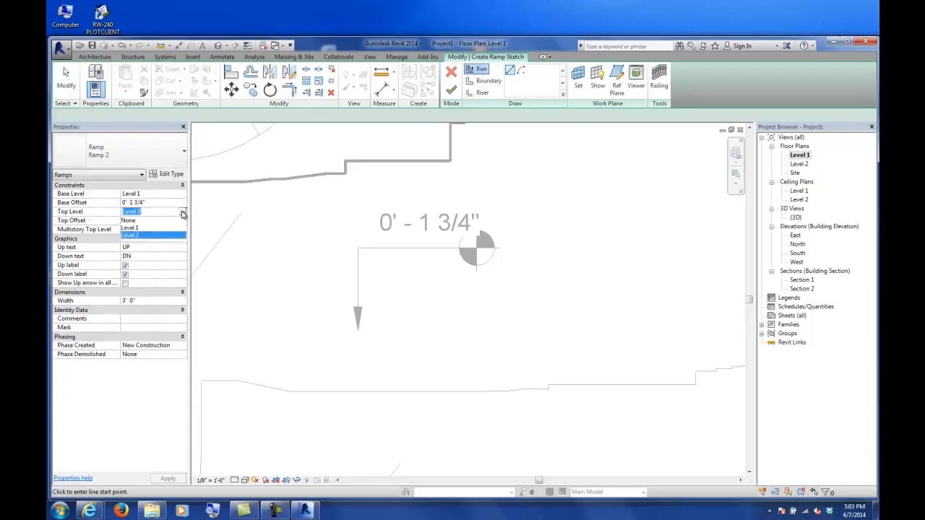
left_click(149, 230)
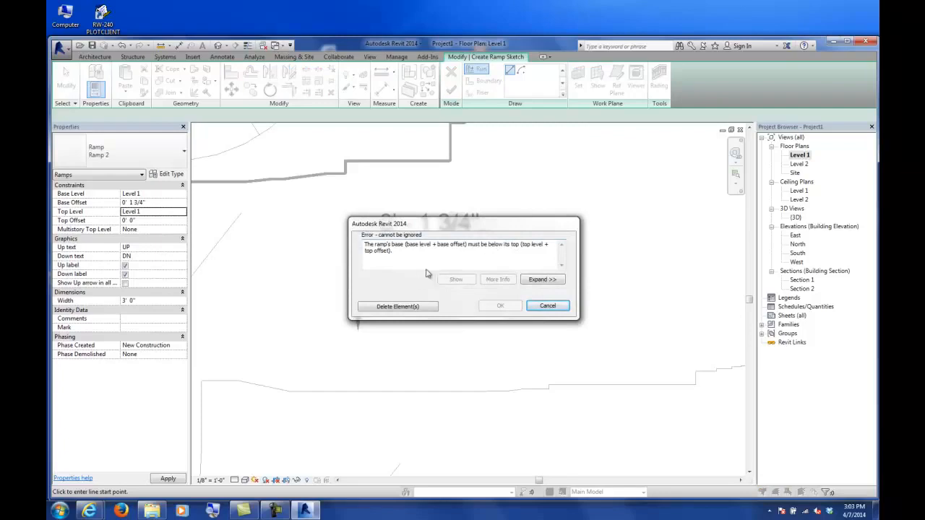
left_click(542, 308)
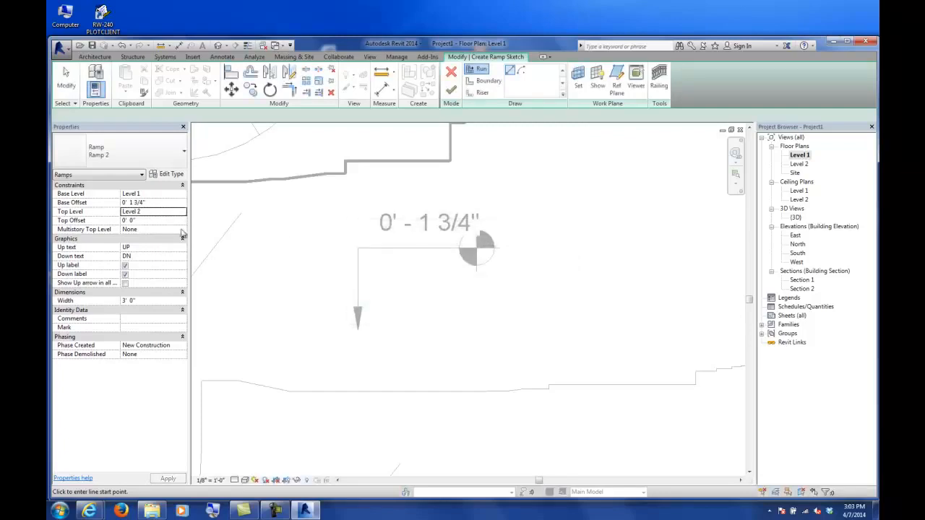
Set the ramp's top level to Level 1 with a top offset of 5' 0"
left_click(150, 211)
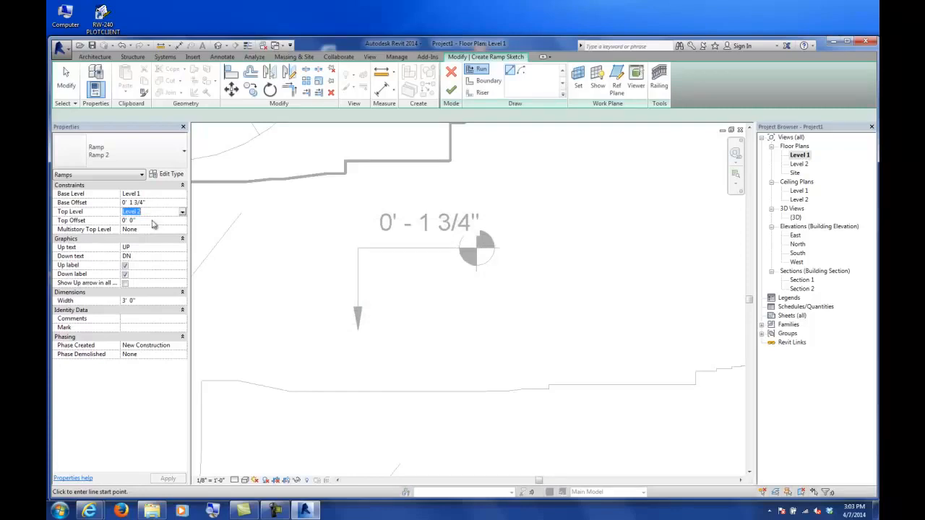
left_click(182, 212)
left_click(133, 229)
left_click(146, 221)
type("5")
key("Return")
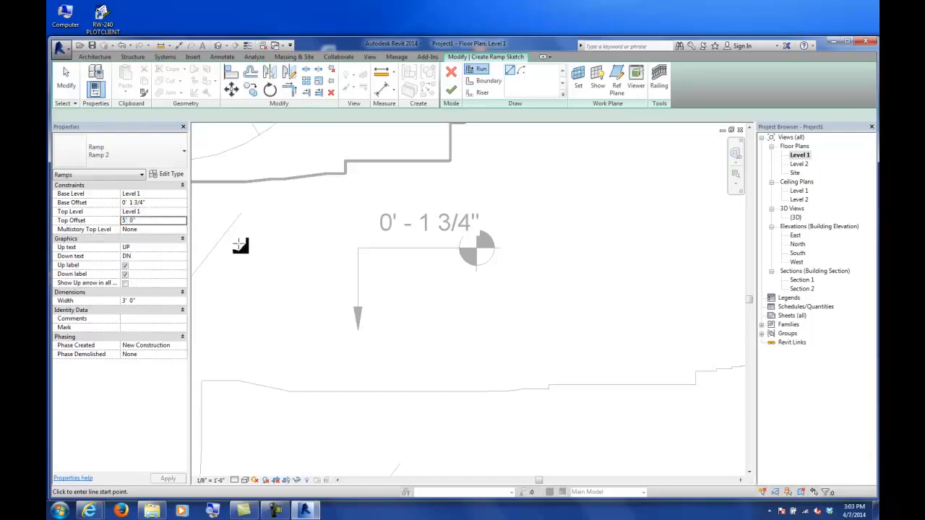
Set the ramp's width to 5' 0"
scroll(329, 278, "down", 5)
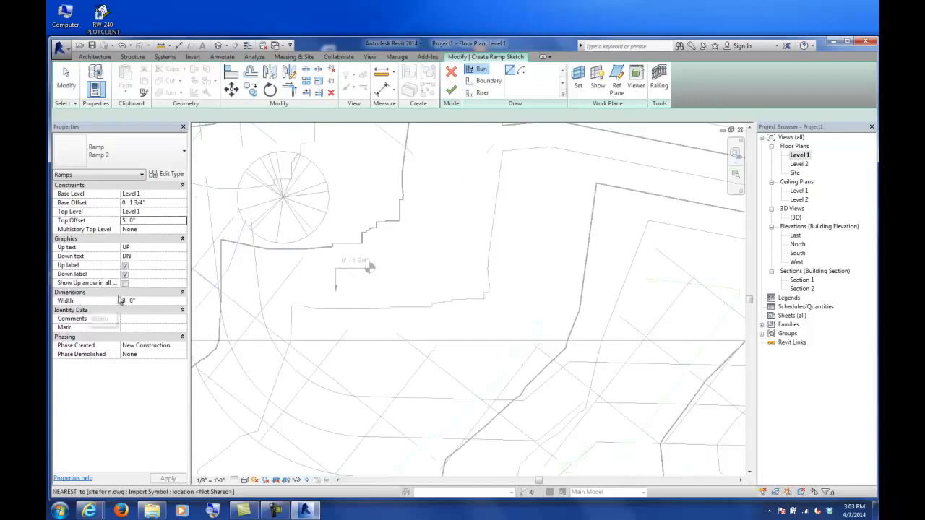
left_click(142, 301)
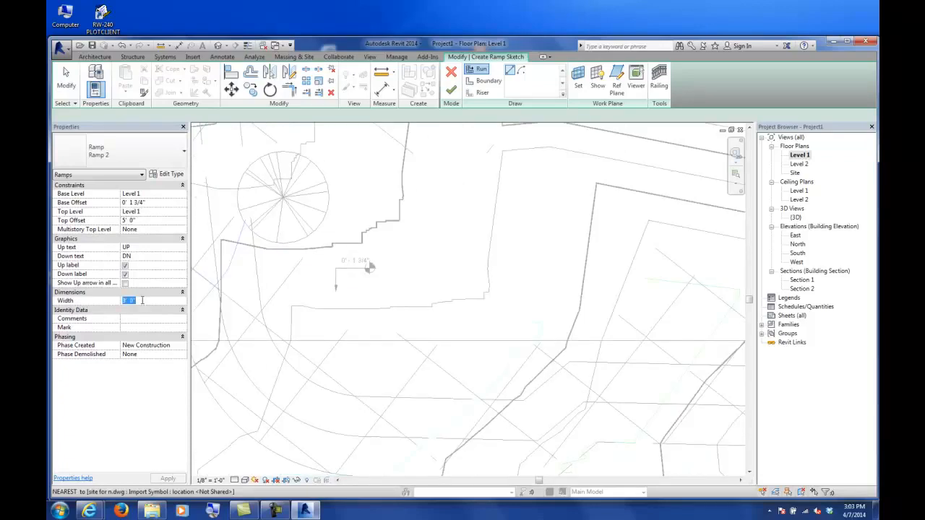
type("5")
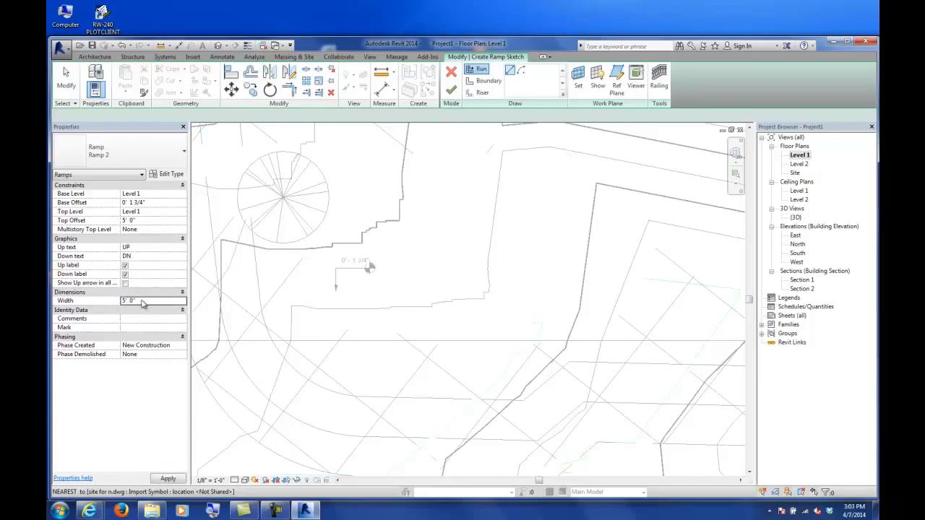
scroll(278, 325, "down", 4)
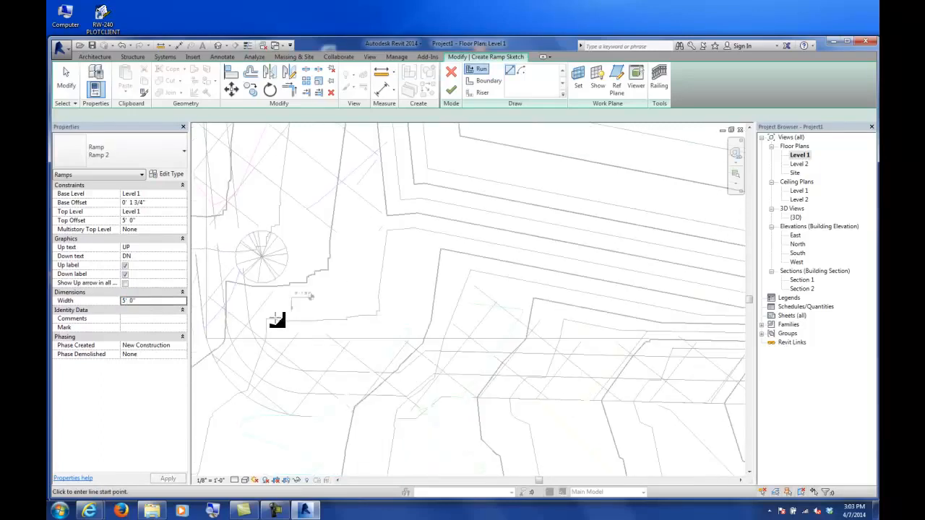
scroll(278, 317, "down", 2)
scroll(278, 317, "up", 3)
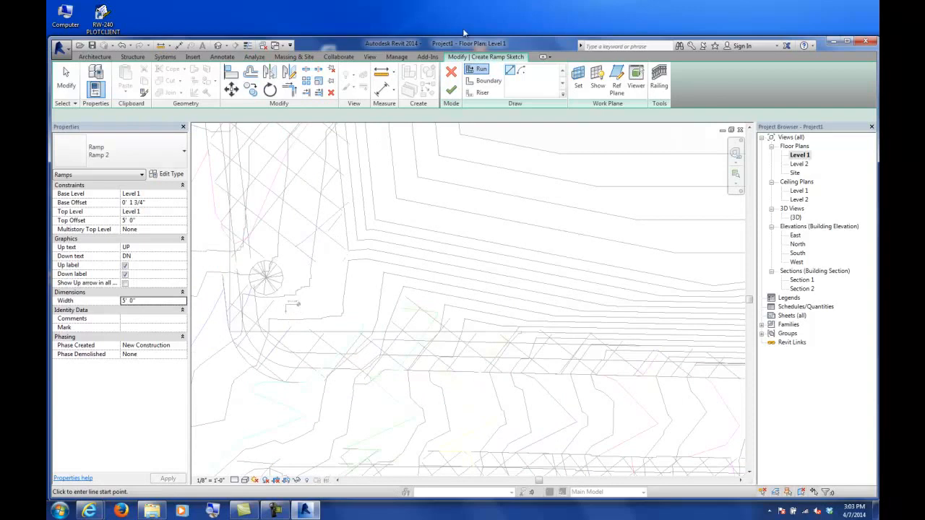
left_click(480, 71)
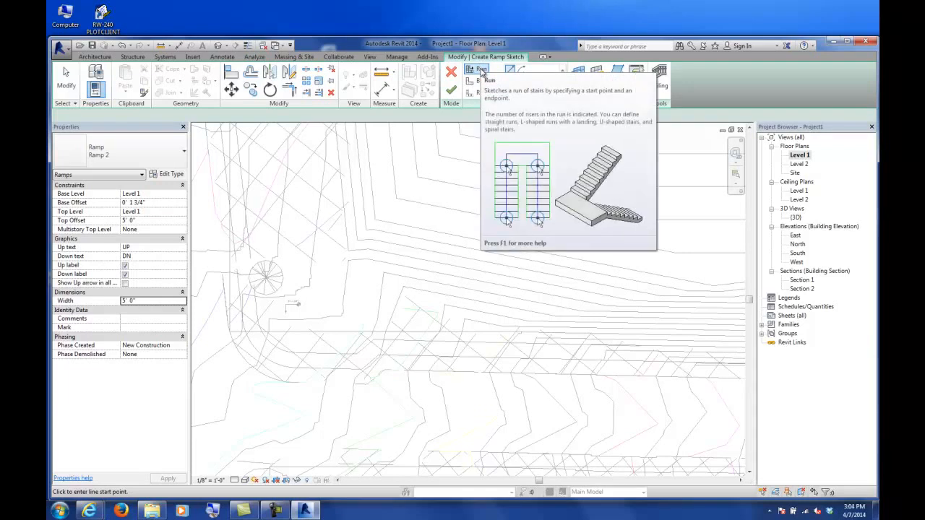
left_click(289, 312)
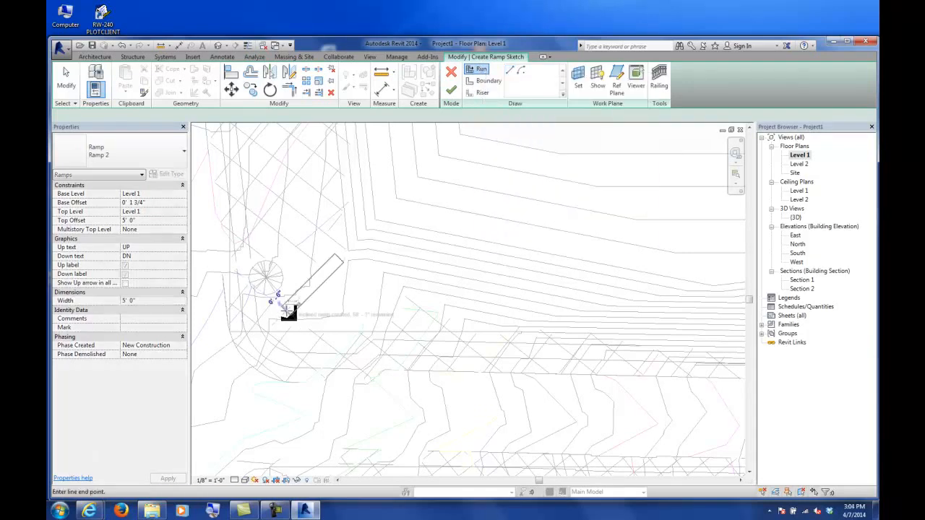
scroll(338, 312, "up", 2)
scroll(347, 311, "up", 2)
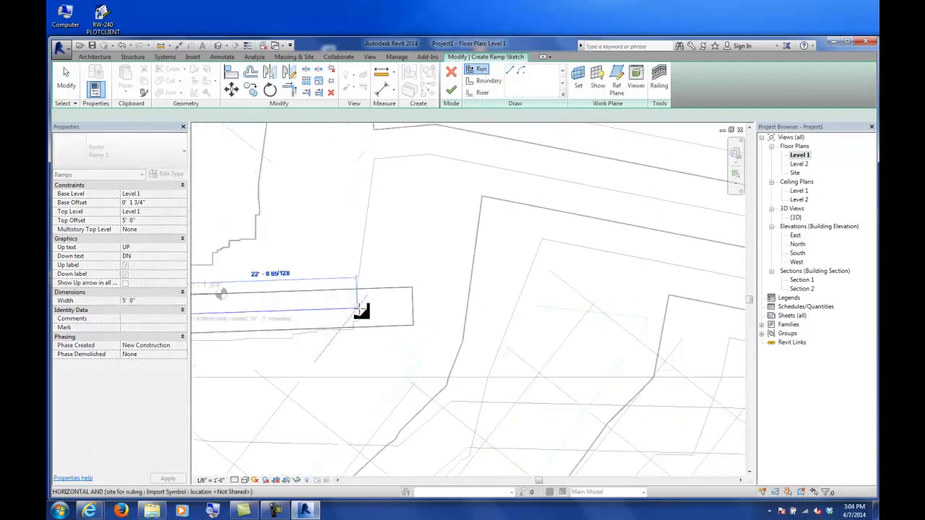
middle_click_drag(388, 320, 496, 289)
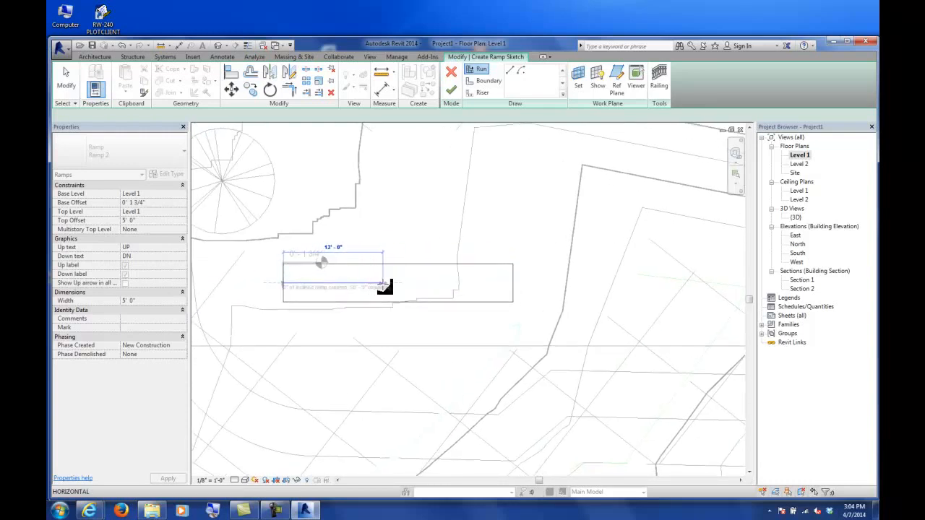
scroll(325, 285, "up", 4)
scroll(332, 287, "down", 1)
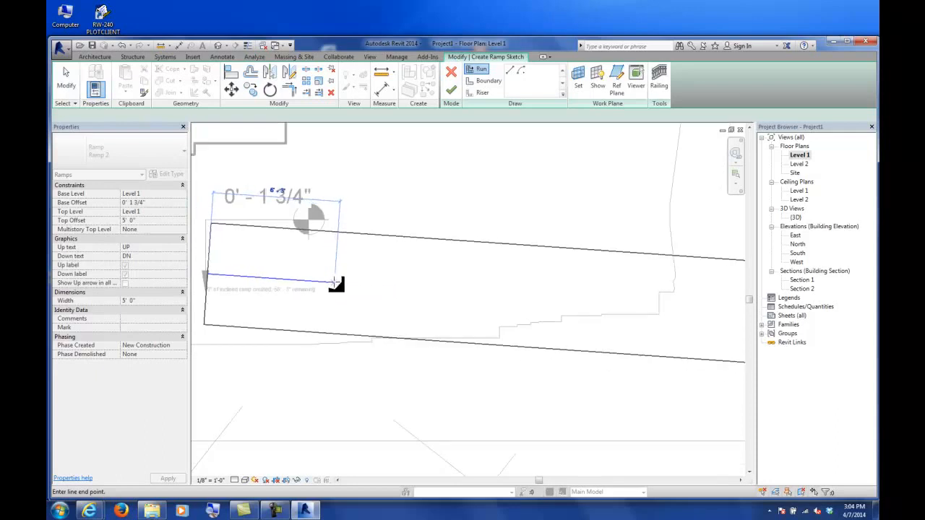
scroll(336, 283, "down", 3)
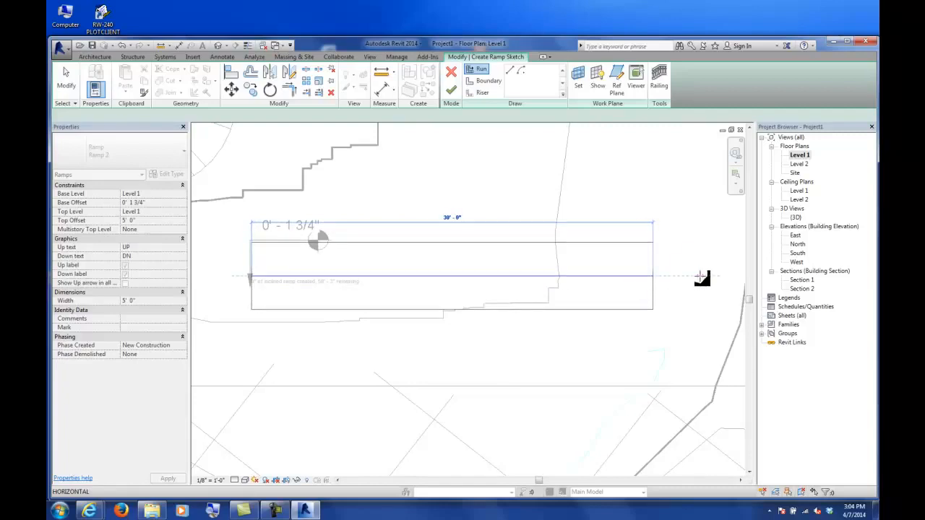
scroll(634, 283, "down", 5)
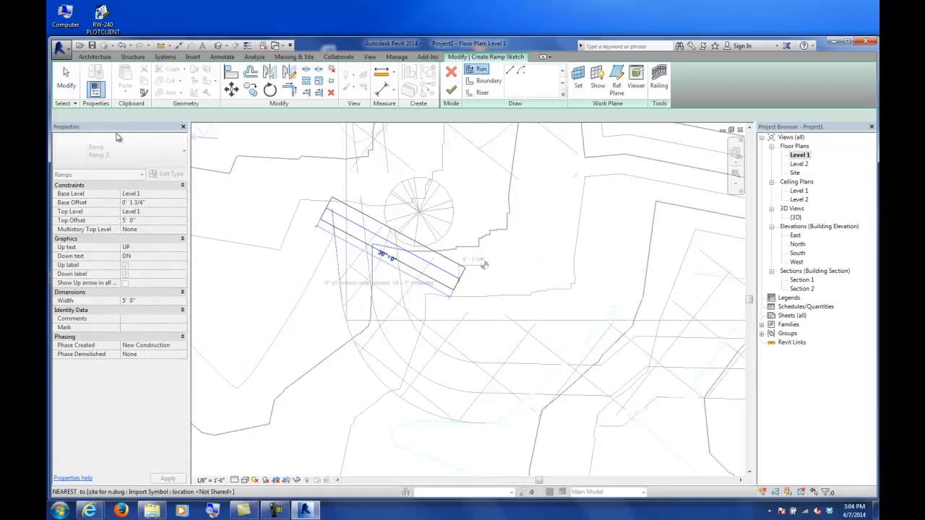
left_click(66, 80)
Review the Ramp 2 type's maximum incline length, maximum slope and shape parameters
left_click(167, 175)
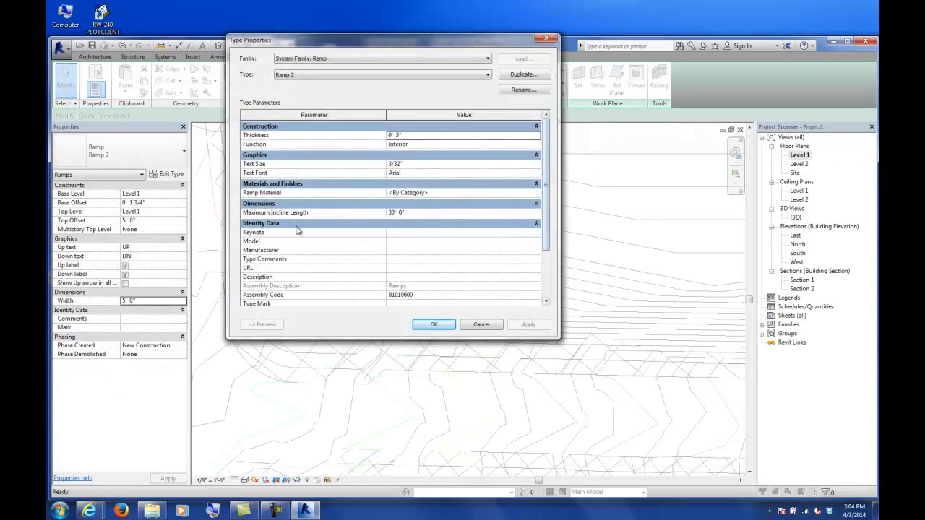
left_click_drag(540, 181, 541, 226)
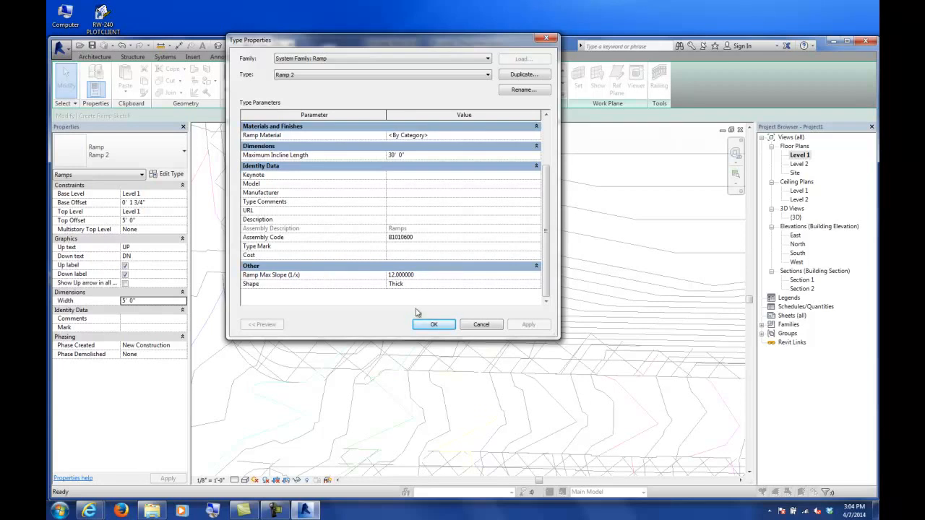
left_click(431, 324)
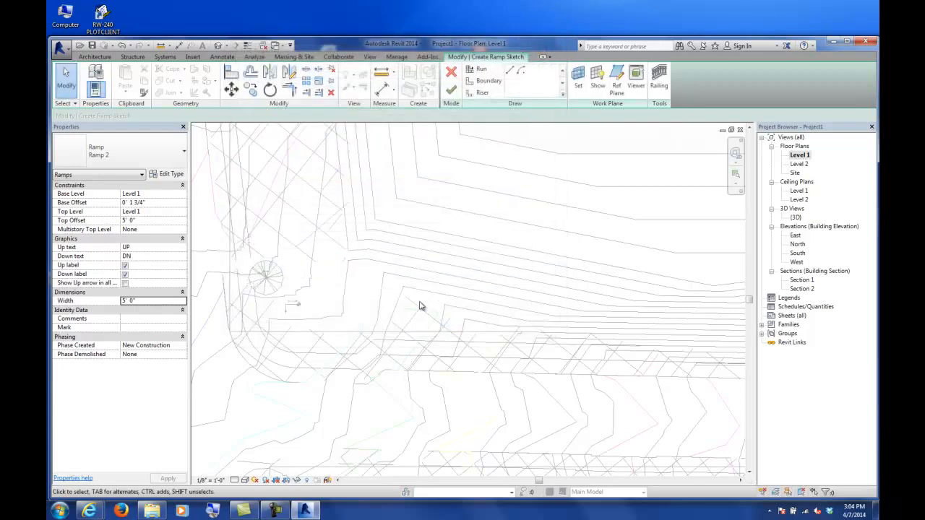
Sketch a straight horizontal 30' 0" ramp run from the street corner, then a collinear second run with a landing gap between them
left_click(491, 72)
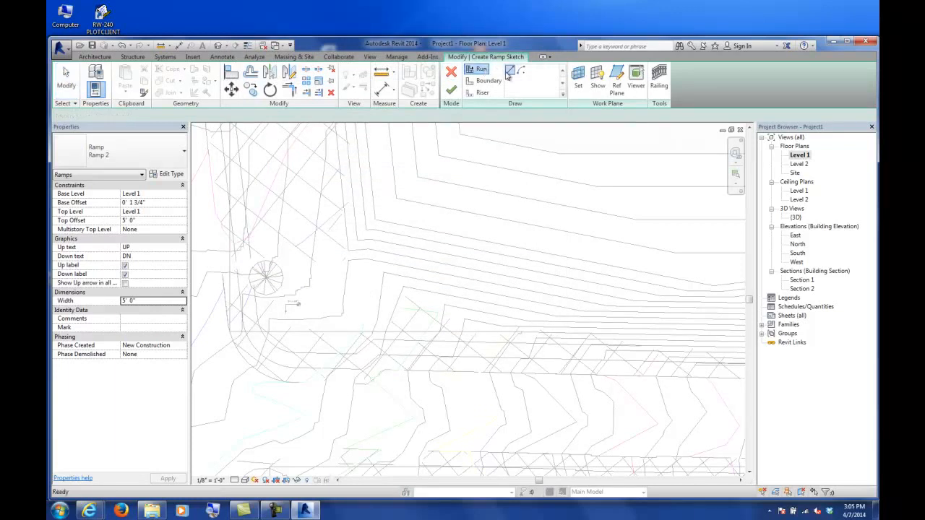
left_click(290, 304)
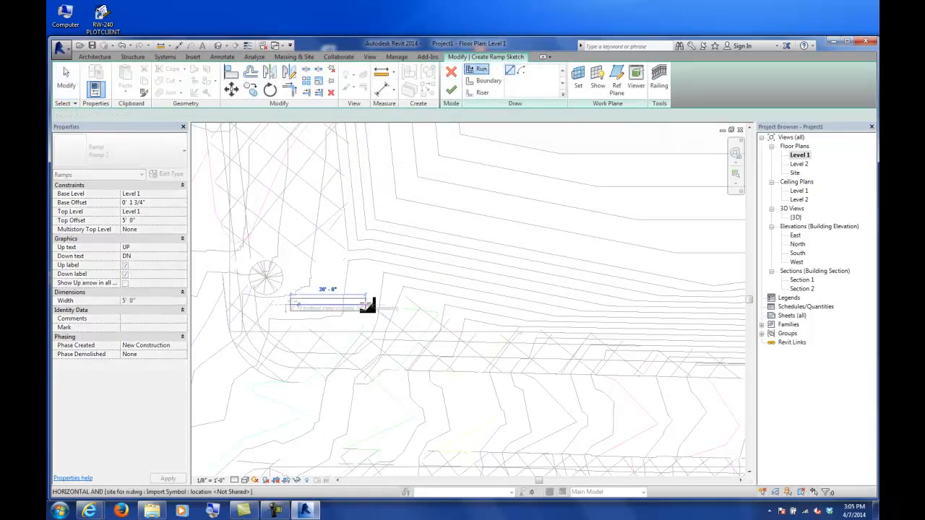
left_click(365, 304)
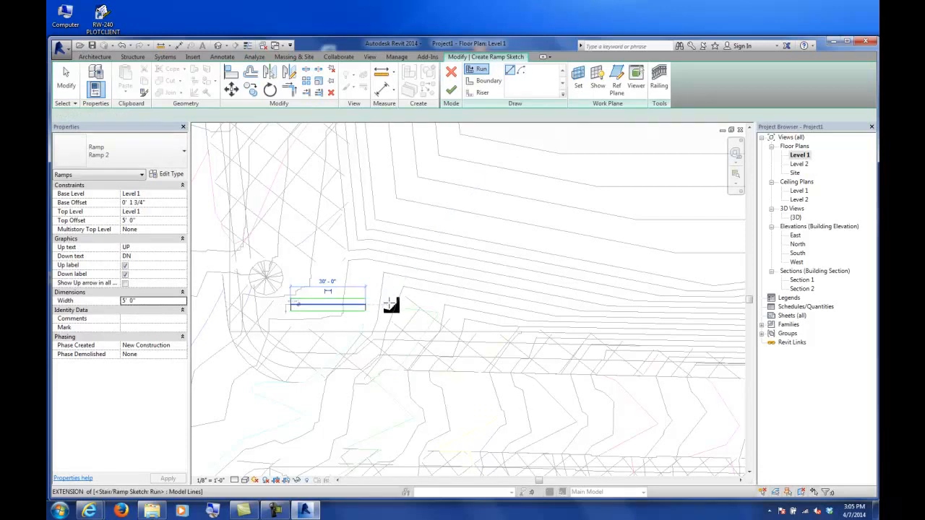
left_click(388, 304)
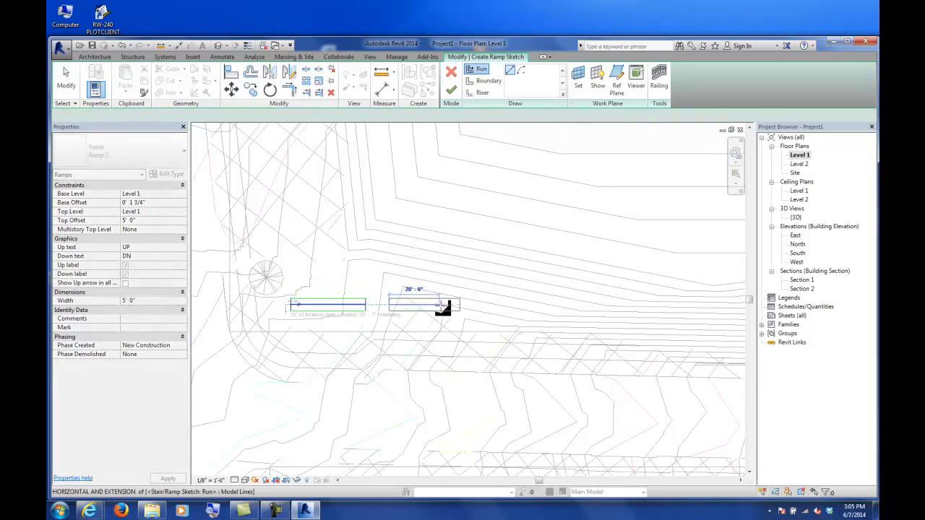
left_click(460, 306)
Try to finish the ramp sketch with an added vertical boundary line about 32' 6" long, set just beyond the second run's end
scroll(381, 315, "up", 5)
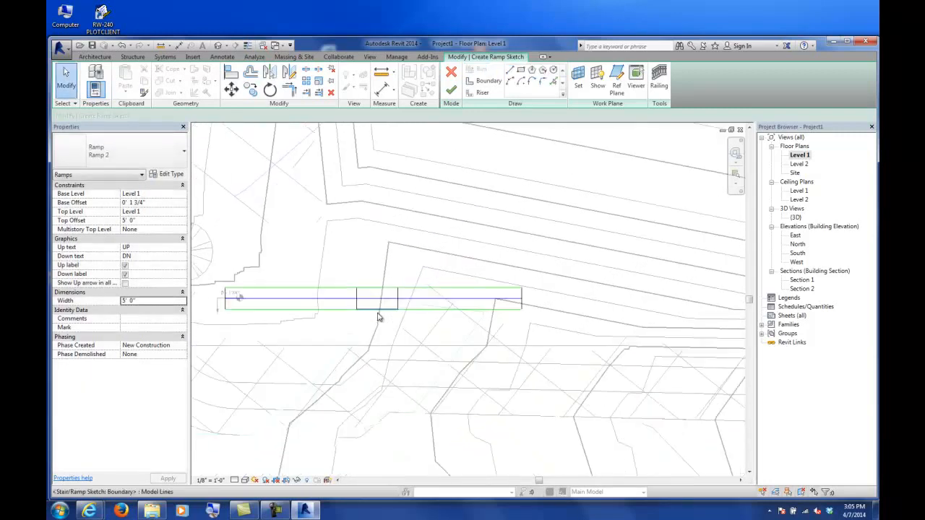
scroll(383, 311, "down", 8)
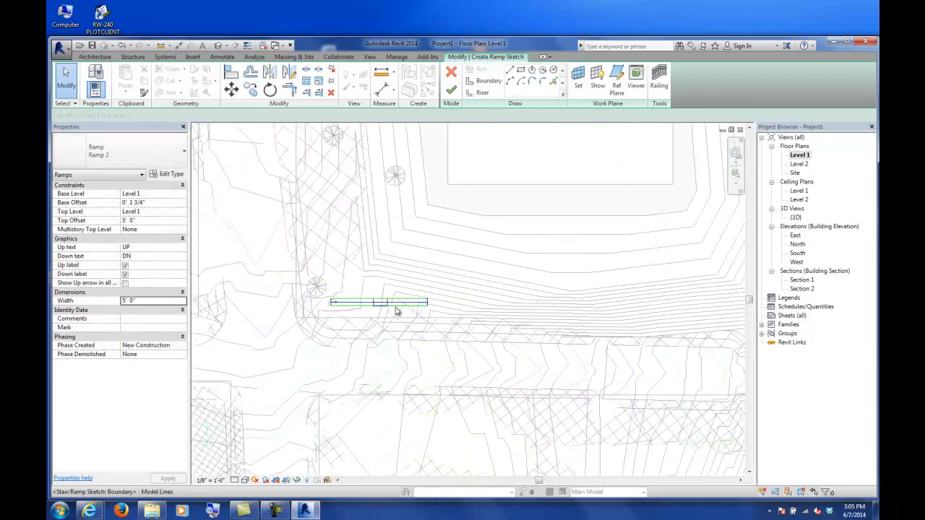
scroll(465, 229, "up", 3)
left_click(484, 80)
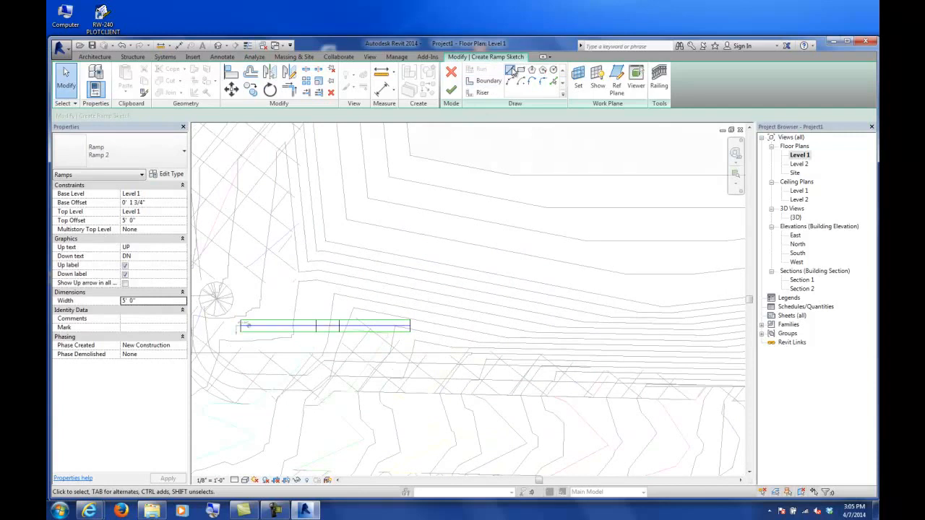
left_click(433, 321)
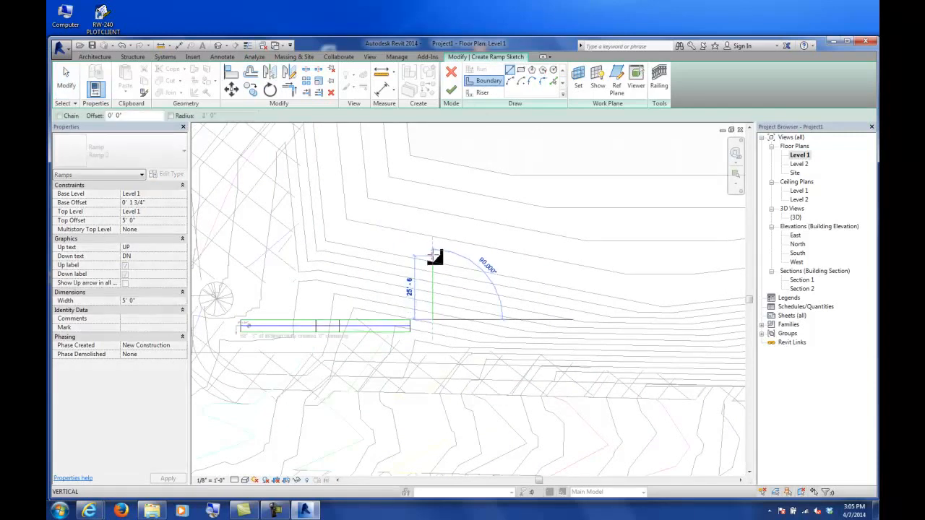
scroll(419, 281, "up", 2)
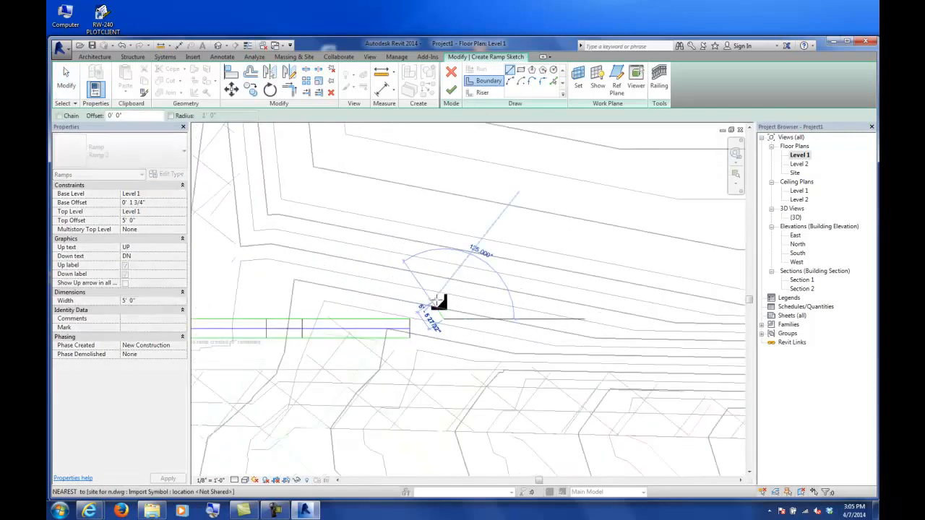
left_click(437, 199)
key("Escape")
key("Escape")
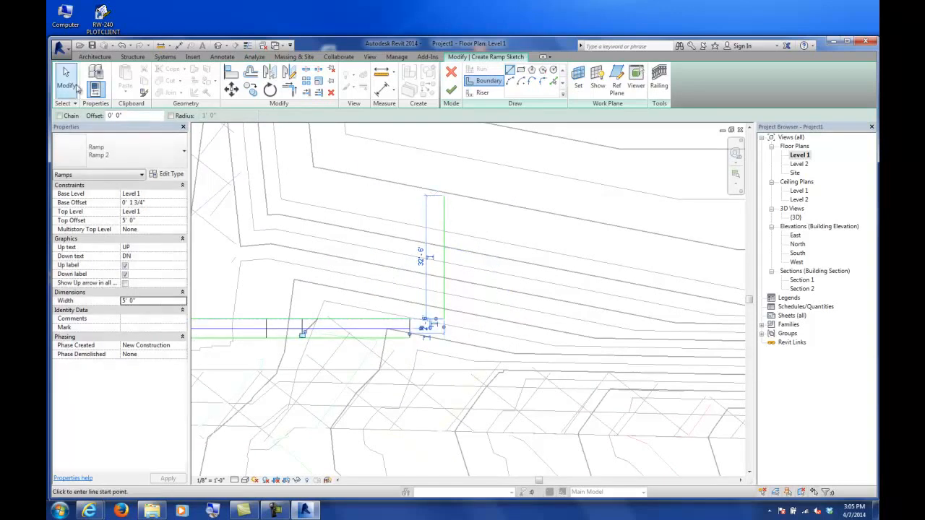
scroll(316, 200, "down", 1)
left_click(451, 90)
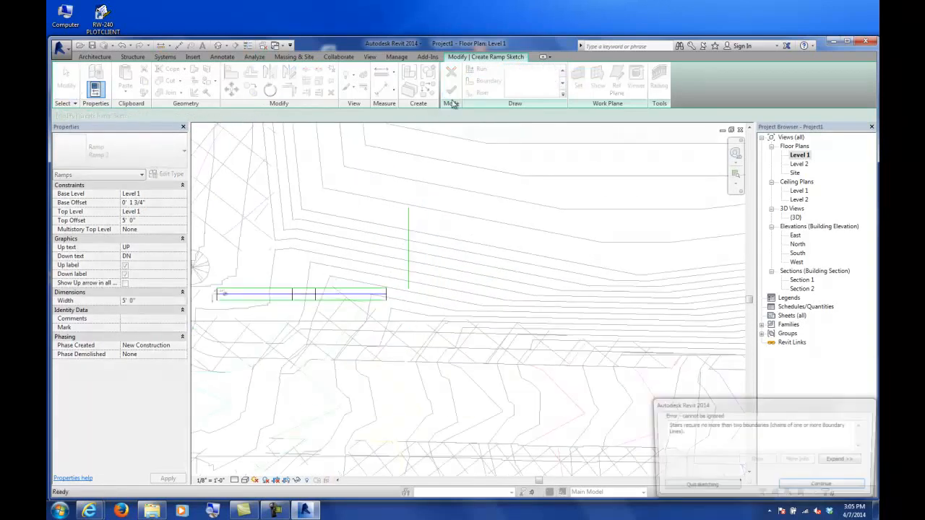
left_click(810, 485)
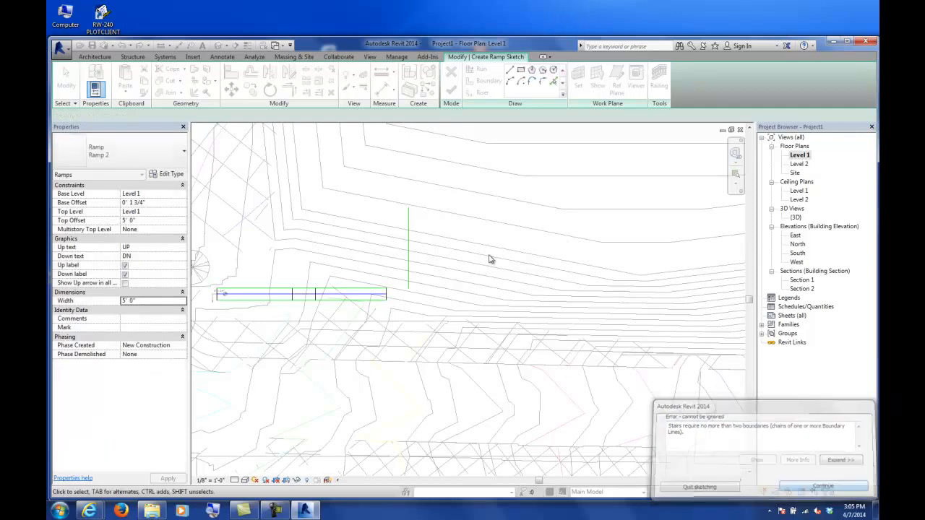
Delete the detached vertical boundary line and finish the ramp sketch
left_click(408, 221)
key("Delete")
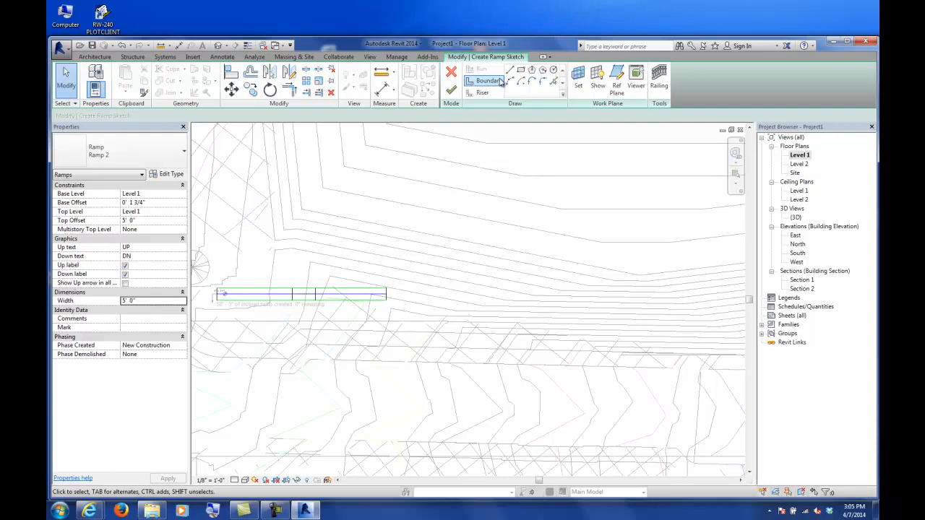
left_click(478, 74)
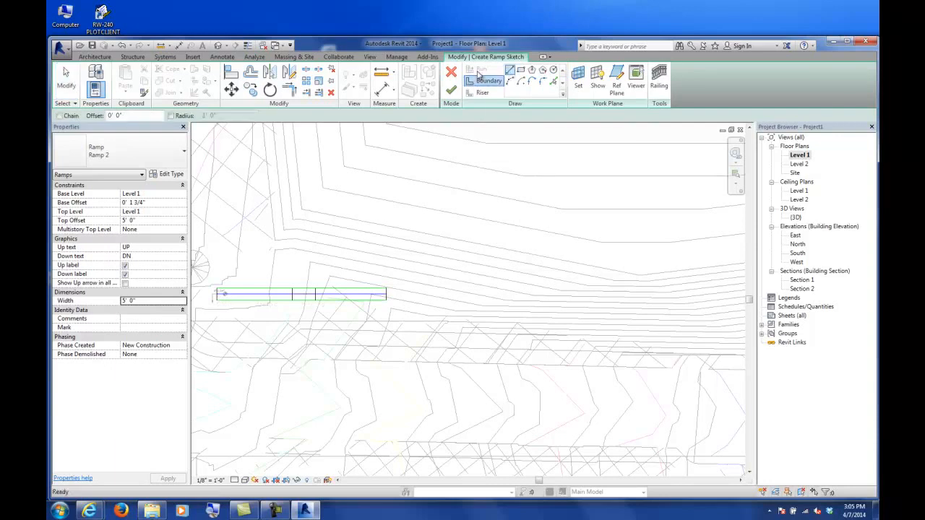
left_click(451, 90)
Open the {3D} view and examine how the ramp's lower end and handrails meet the ground
double_click(795, 217)
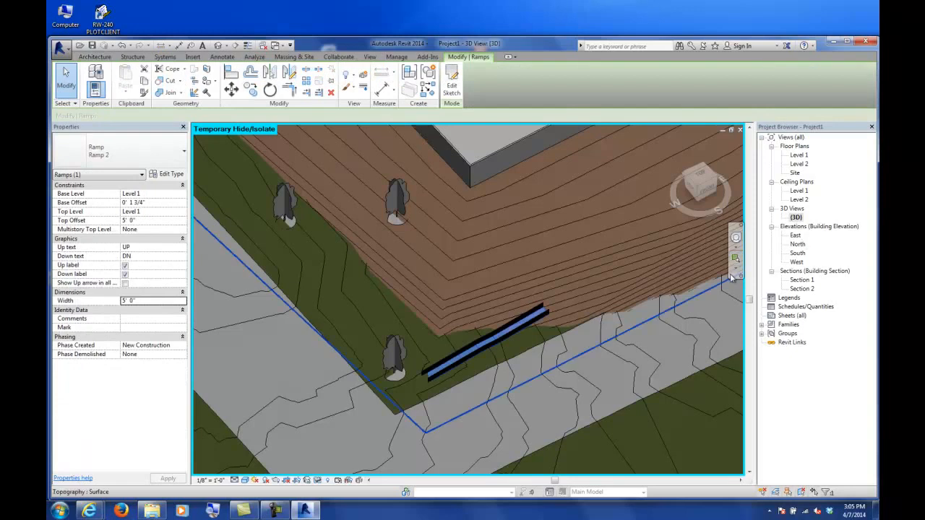
middle_click_drag(552, 338, 482, 257, "shift")
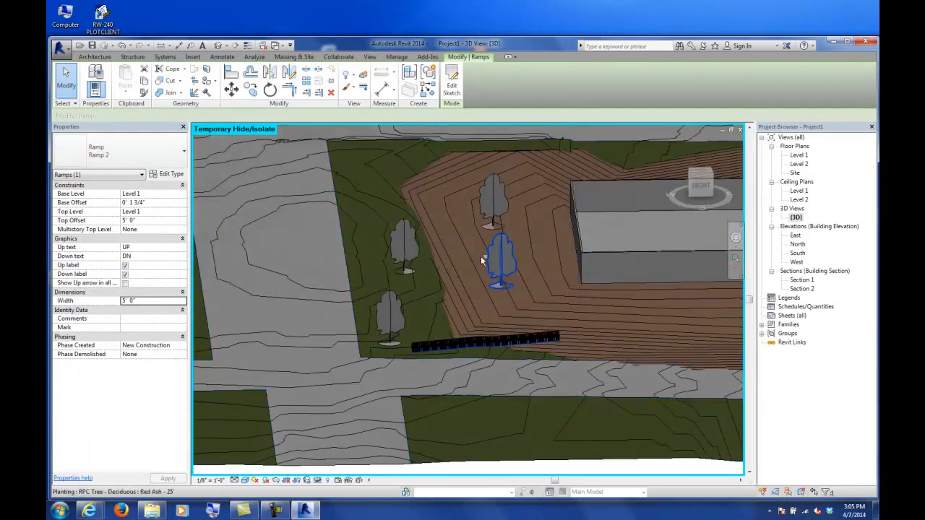
scroll(426, 354, "up", 3)
scroll(405, 335, "up", 5)
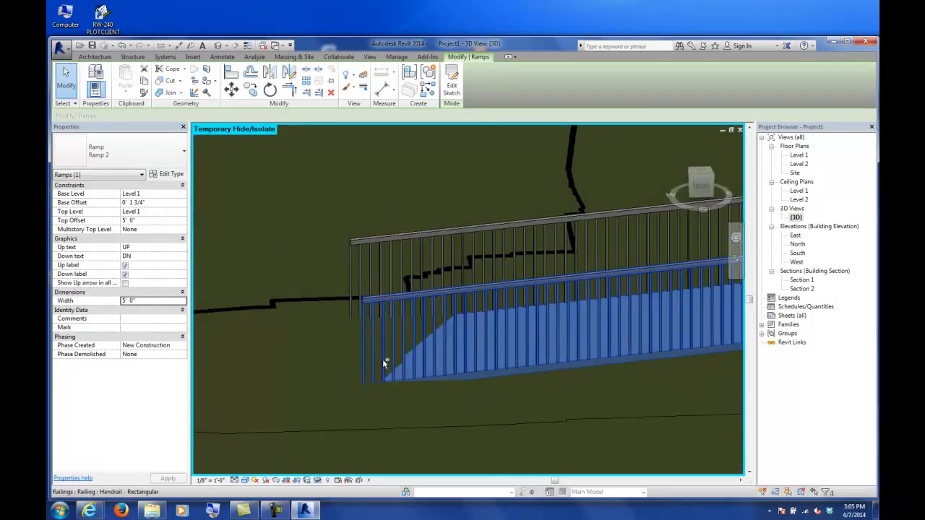
scroll(383, 354, "down", 1)
scroll(385, 350, "up", 4)
scroll(388, 344, "down", 5)
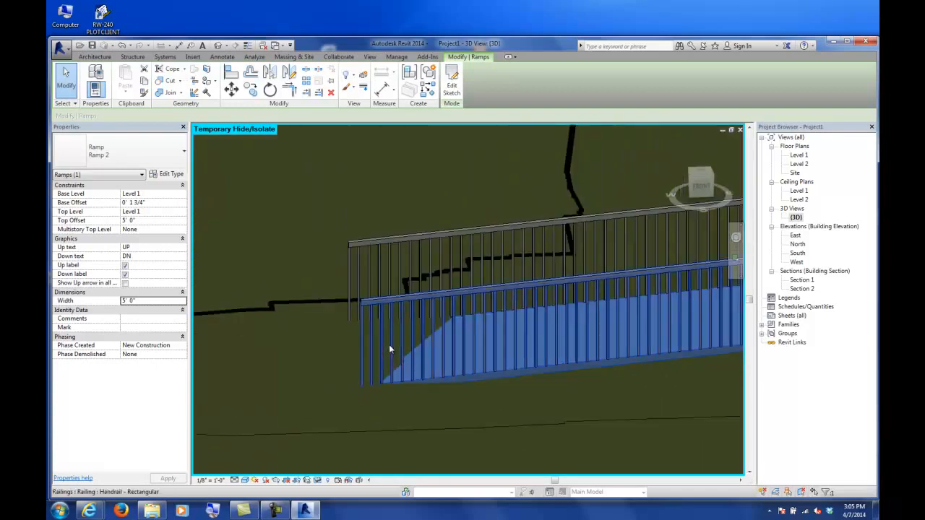
scroll(391, 343, "down", 3)
Delete the handrails along both sides of the new ramp
middle_click_drag(391, 343, 589, 343, "shift")
scroll(585, 330, "up", 5)
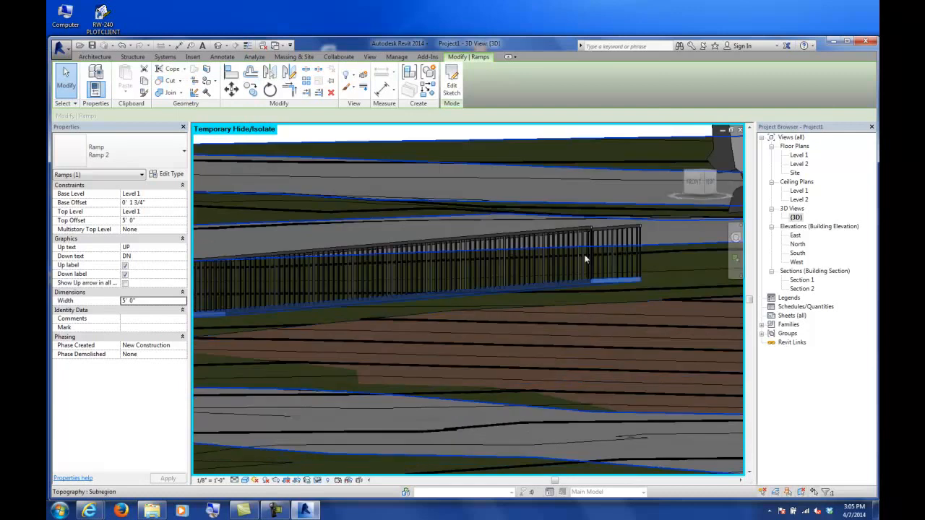
left_click(587, 242)
key("Delete")
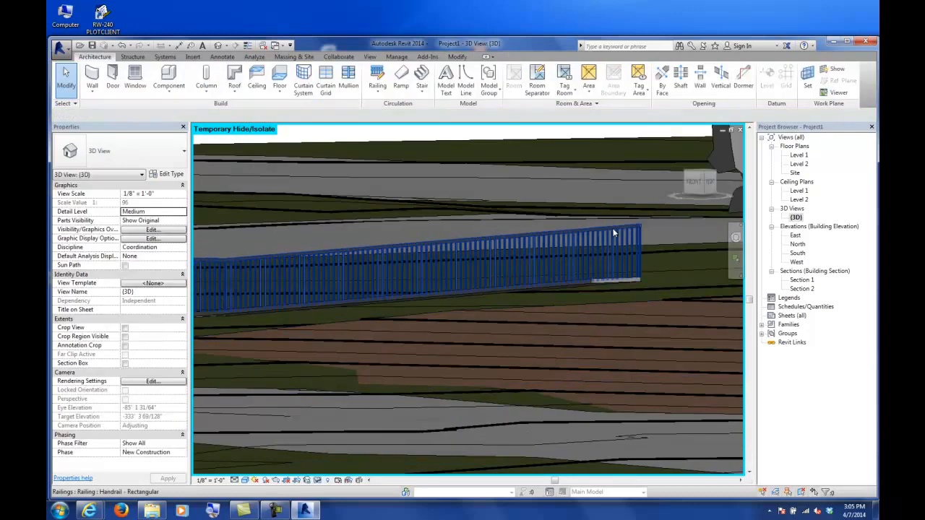
Try setting the new ramp's type shape to Solid
middle_click_drag(547, 308, 541, 340, "shift")
left_click(550, 318)
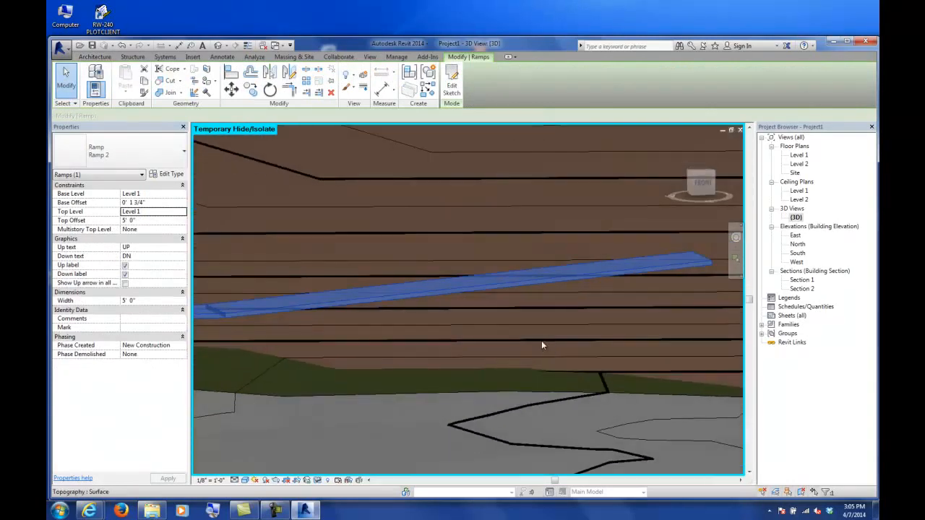
left_click(163, 174)
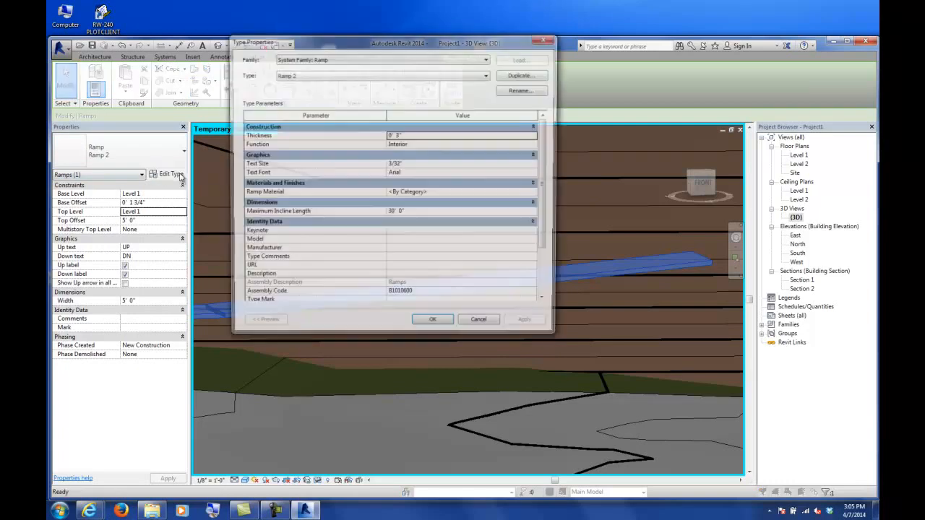
scroll(545, 188, "down", 2)
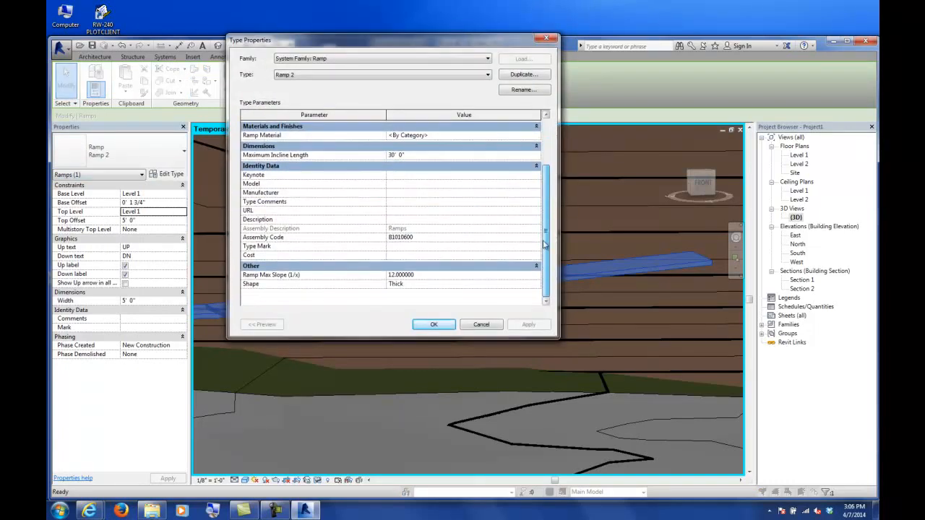
left_click(534, 286)
left_click(424, 300)
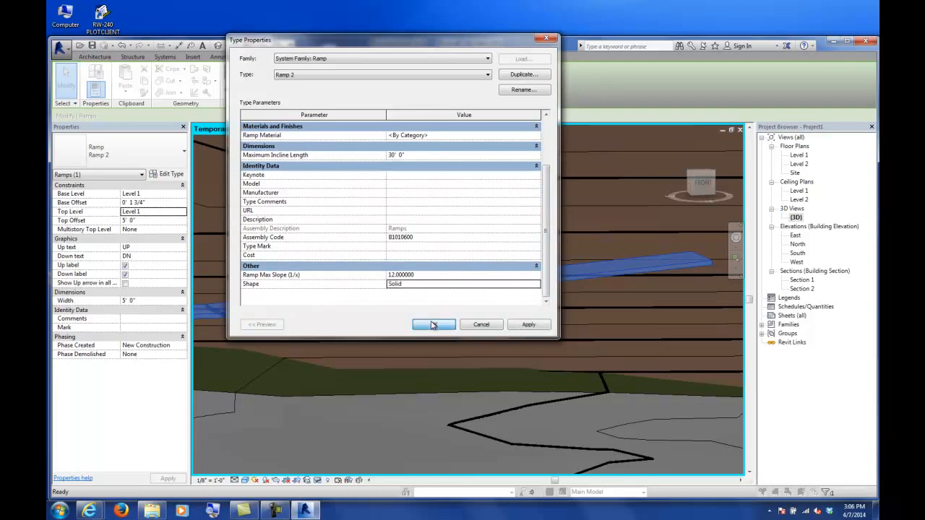
left_click(432, 325)
Examine how the solid ramp sits against the street corner and graded terrain, and undo the Solid shape change
middle_click_drag(419, 320, 431, 362, "shift")
scroll(429, 354, "down", 5)
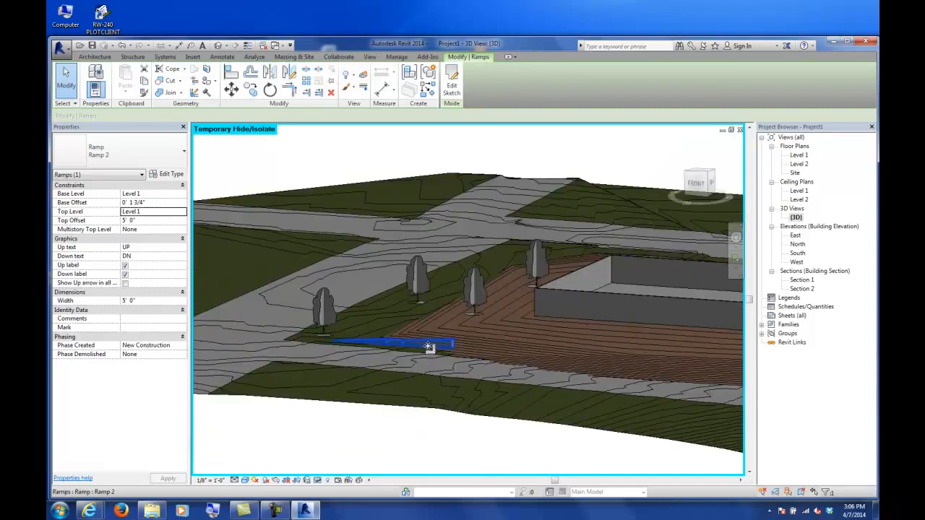
scroll(428, 347, "down", 2)
left_click(402, 215)
middle_click_drag(402, 217, 417, 315, "shift")
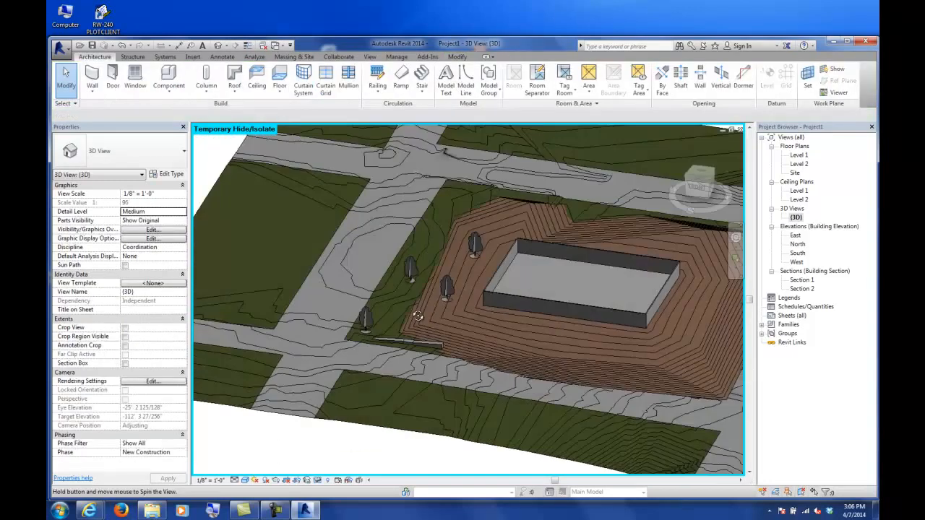
scroll(415, 333, "up", 4)
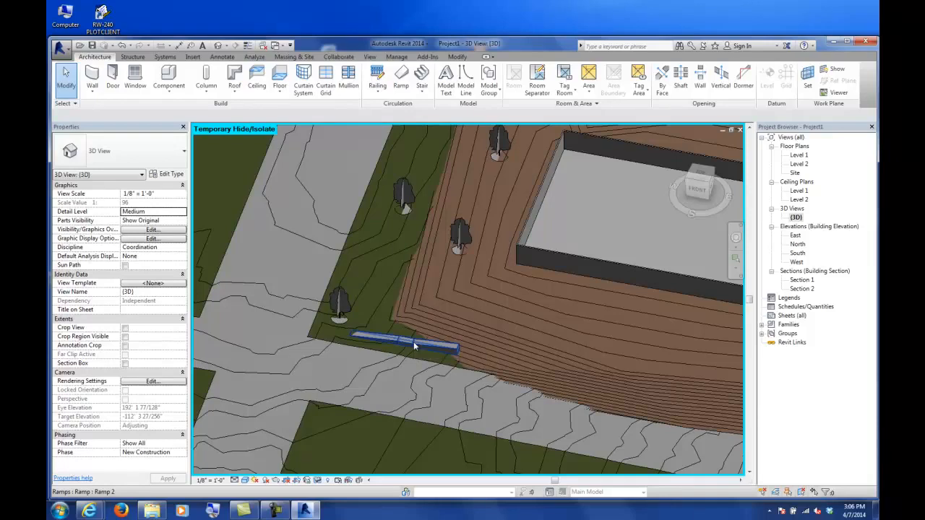
scroll(413, 341, "up", 5)
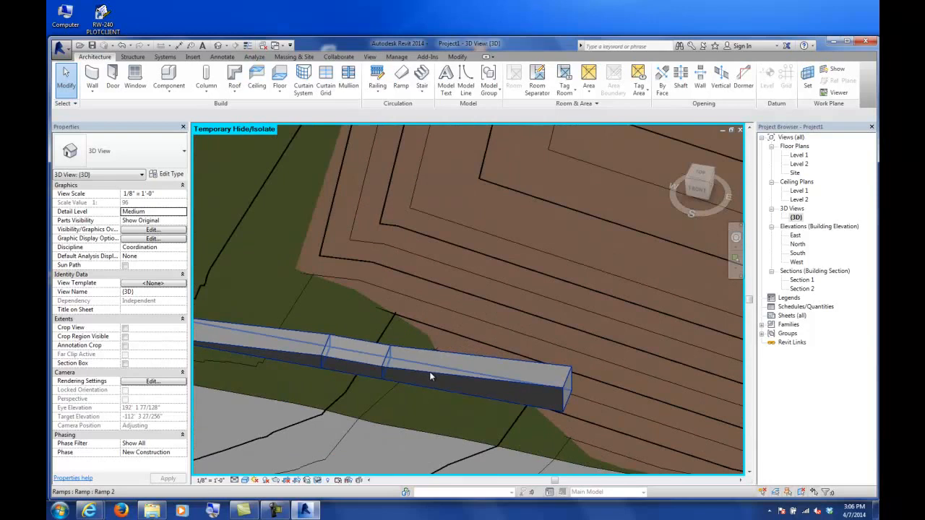
left_click(429, 371)
middle_click_drag(432, 373, 446, 311, "shift")
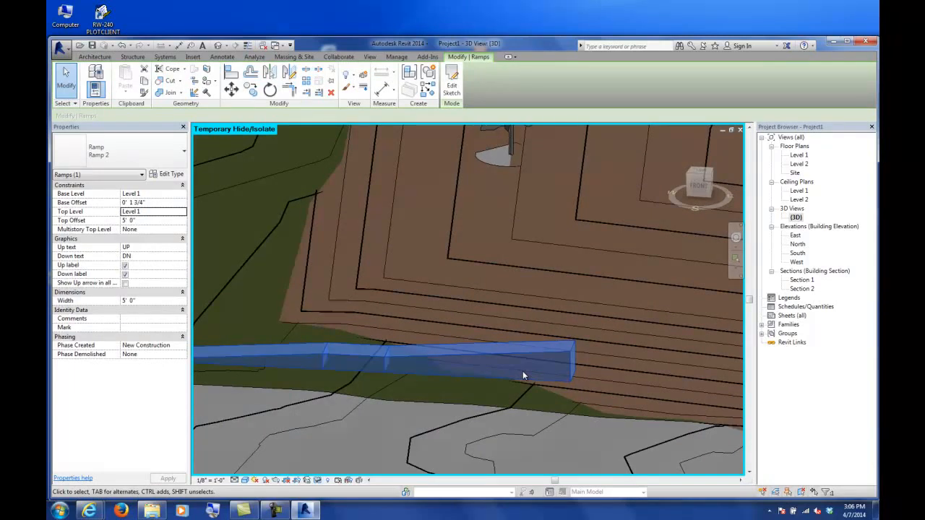
middle_click_drag(525, 338, 530, 351, "shift")
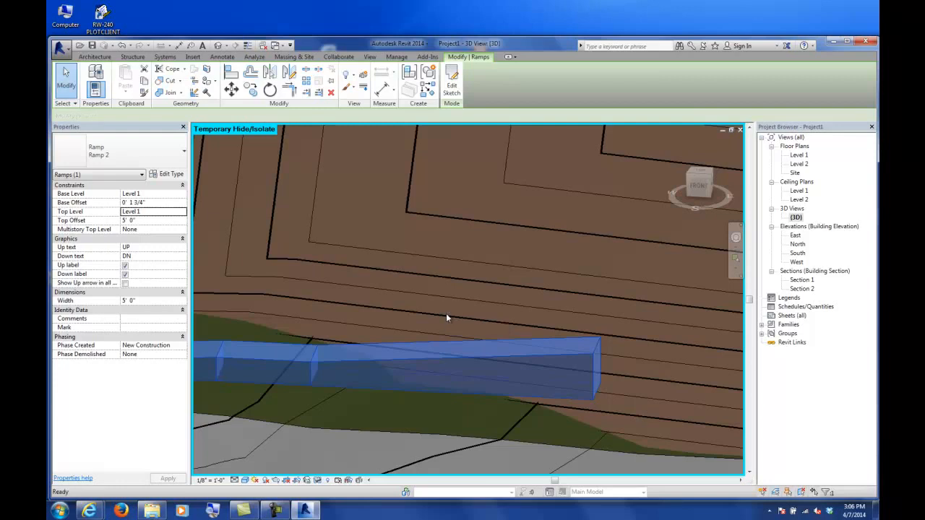
key("Escape")
In the Level 1 plan, draw an Exterior - Brick and CMU on MTL. Stud wall about 67' 8" long along the ramp's street-side edge
double_click(798, 154)
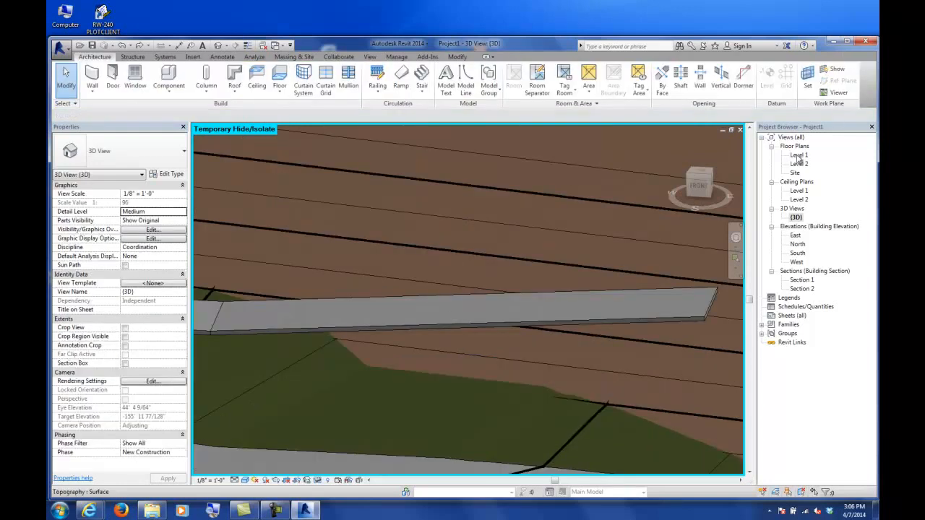
scroll(417, 302, "down", 1)
scroll(280, 290, "up", 6)
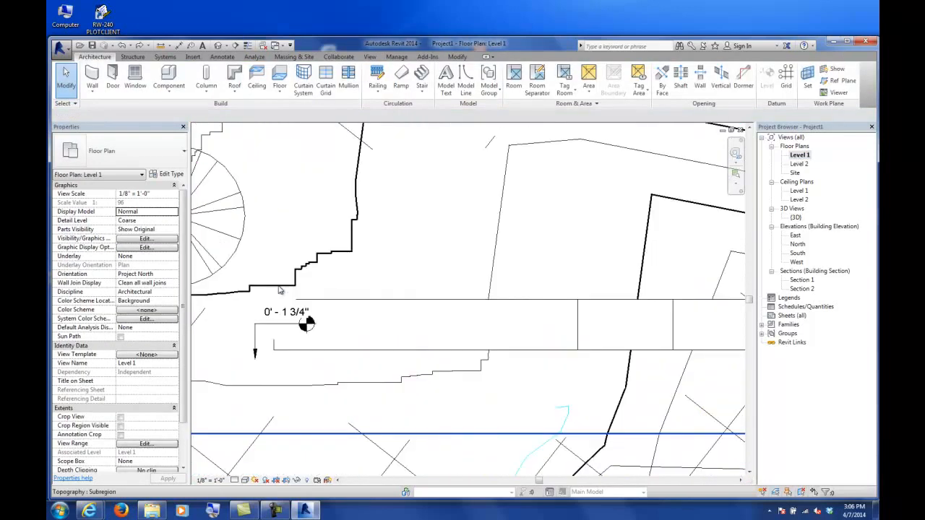
left_click(93, 76)
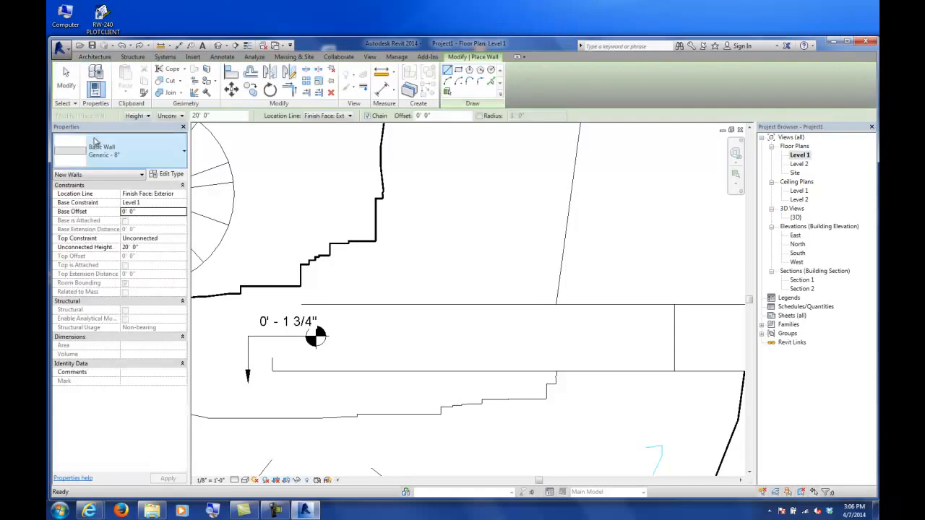
left_click(120, 150)
left_click(94, 190)
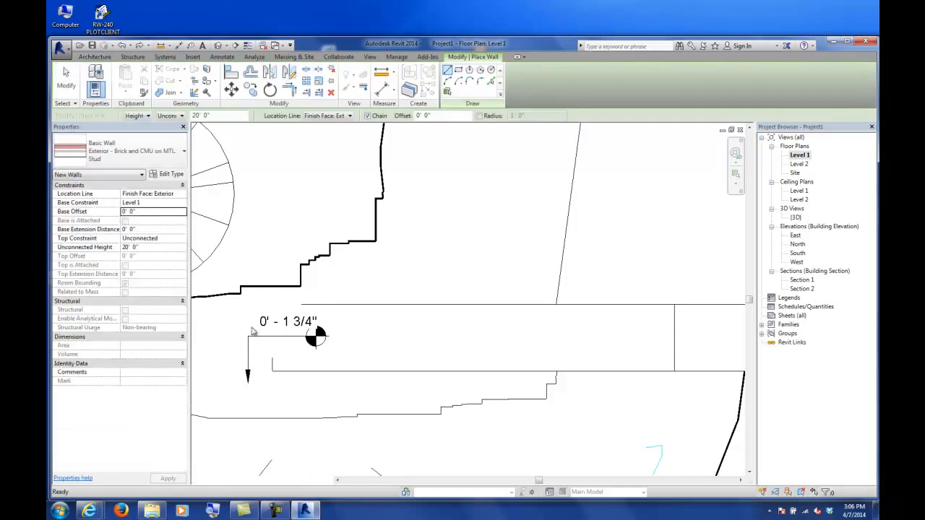
left_click(273, 371)
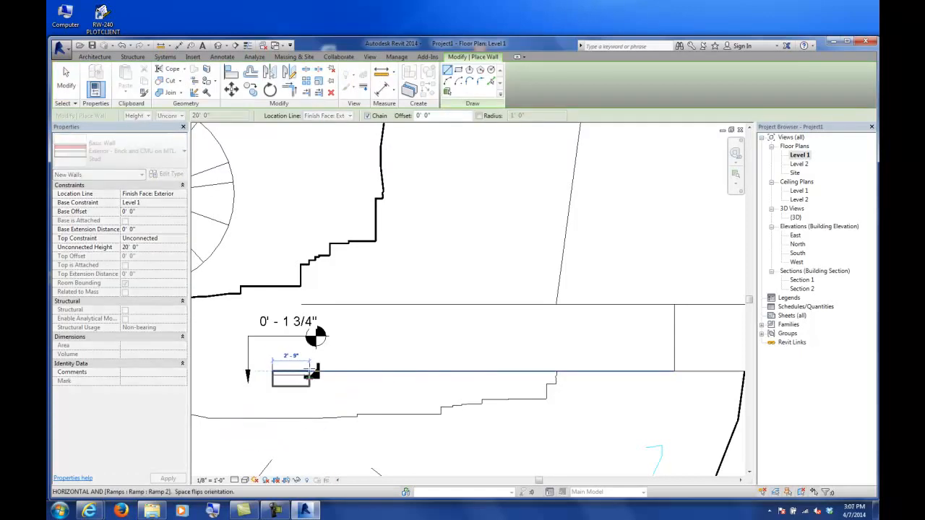
middle_click_drag(739, 367, 494, 344)
middle_click_drag(694, 350, 456, 337)
left_click(696, 327)
key("Escape")
key("Escape")
scroll(516, 265, "down", 2)
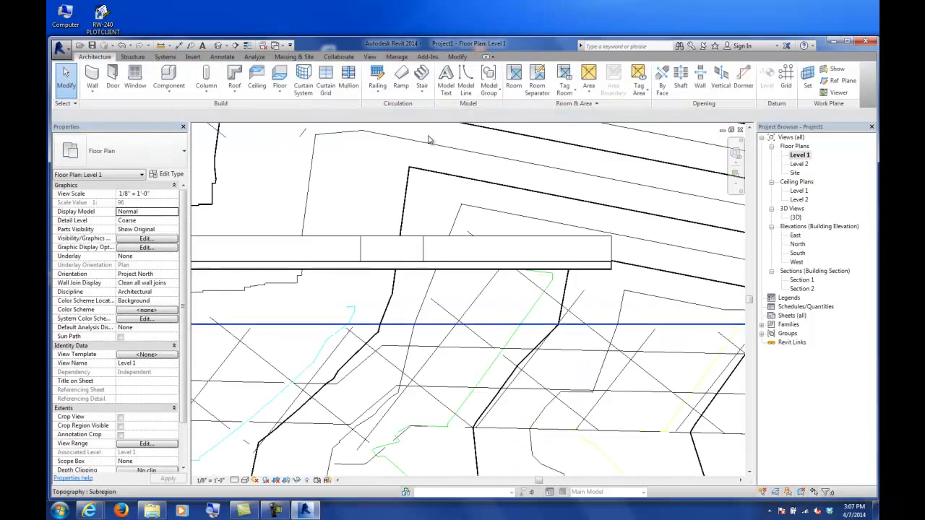
Place a building elevation on the street side of the ramp facing the new wall, and open that view at the ramp
left_click(369, 57)
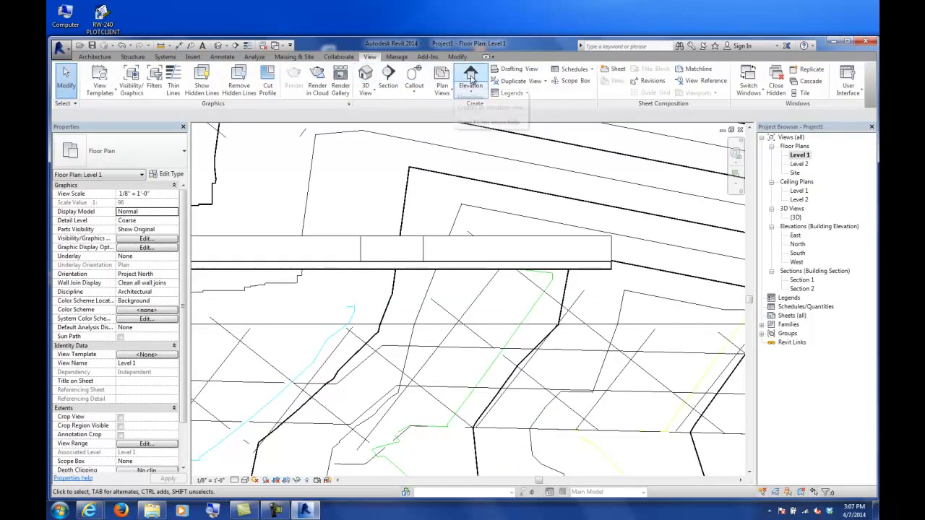
left_click(470, 81)
left_click(329, 316)
key("Escape")
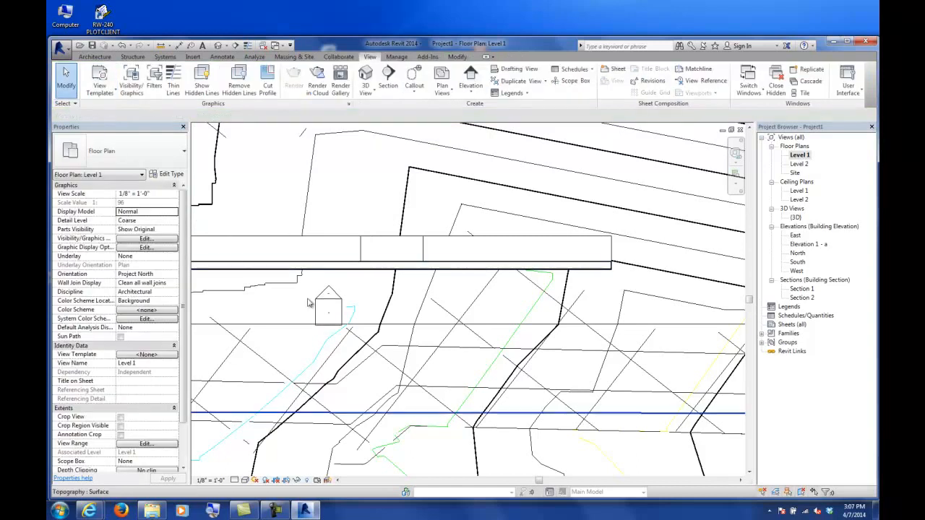
left_click(327, 292)
double_click(327, 292)
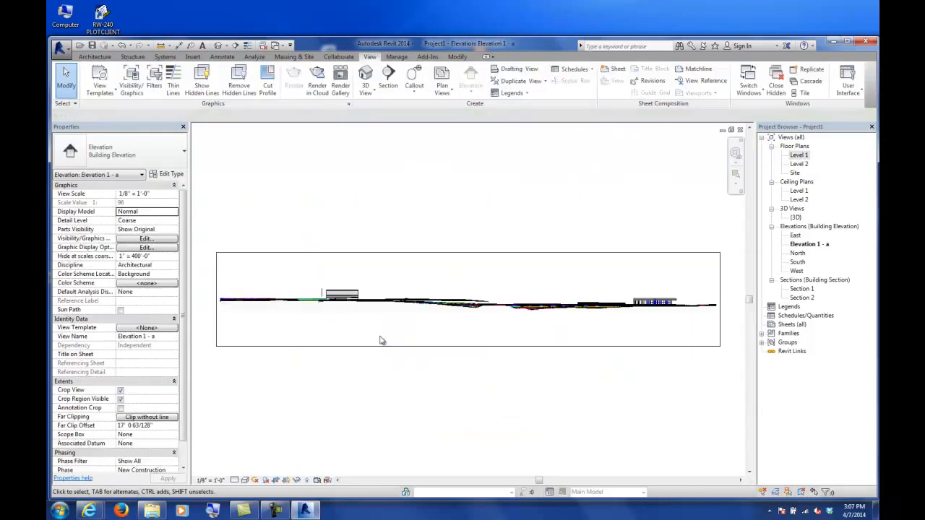
scroll(452, 315, "up", 5)
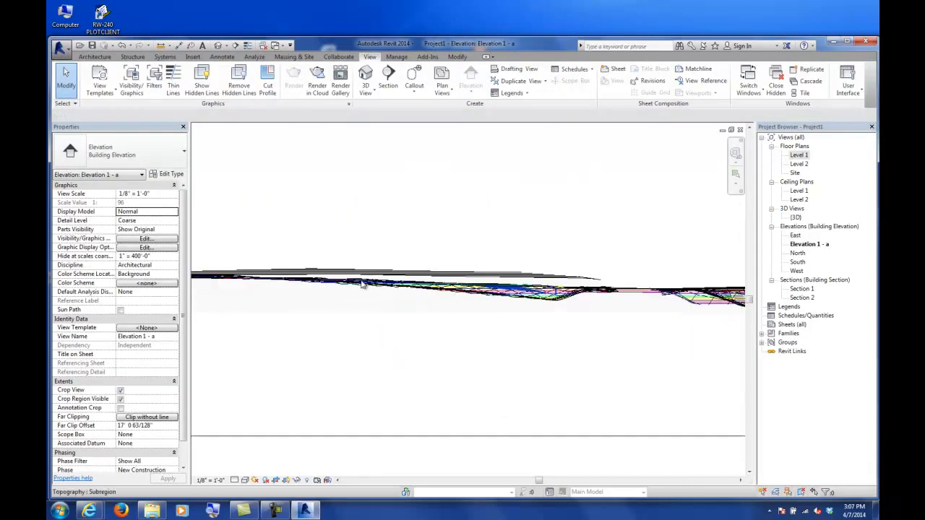
middle_click_drag(344, 283, 444, 328)
scroll(354, 274, "up", 6)
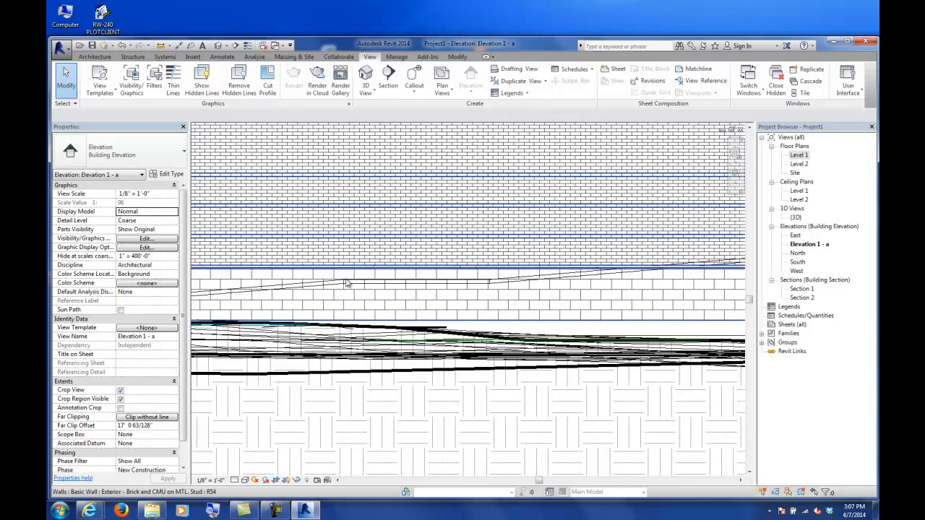
Try temporarily hiding the wall and ramp in the elevation, and reset the temporary hide
left_click(355, 277)
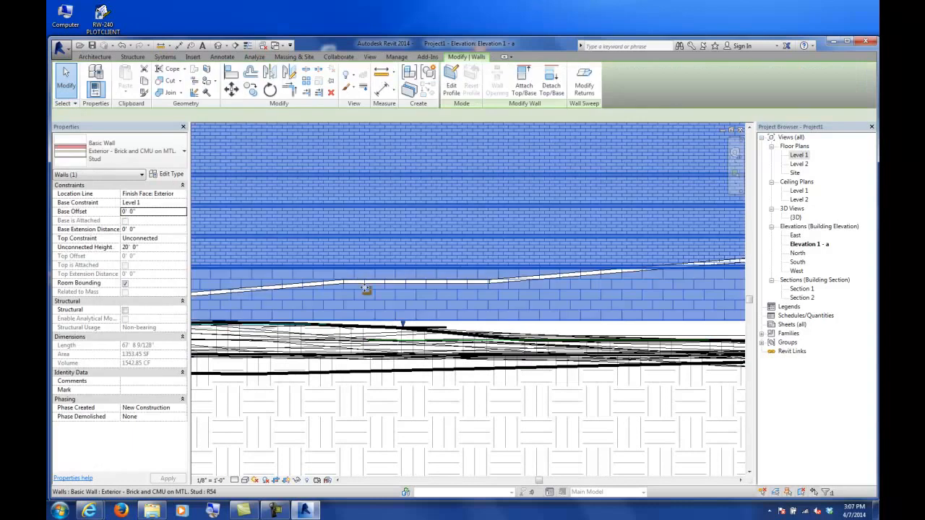
left_click(379, 284, "ctrl")
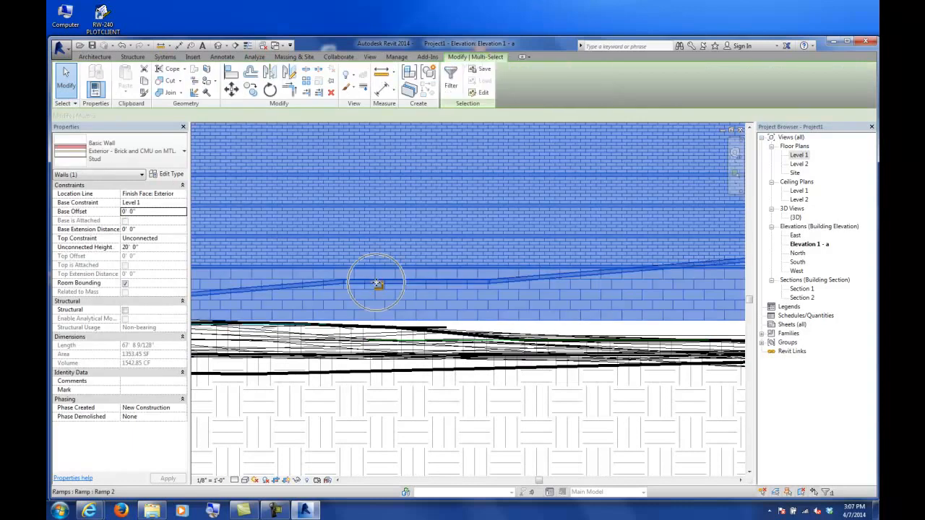
left_click(296, 480)
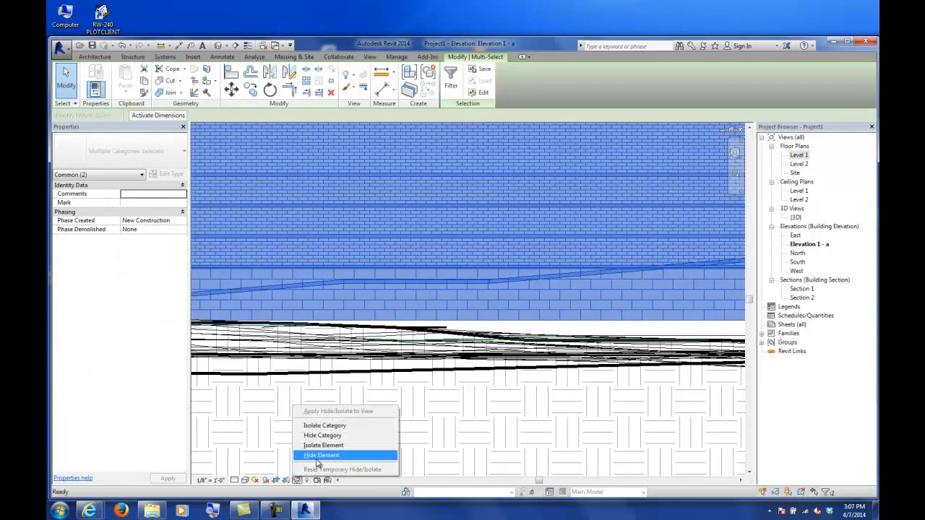
left_click(336, 455)
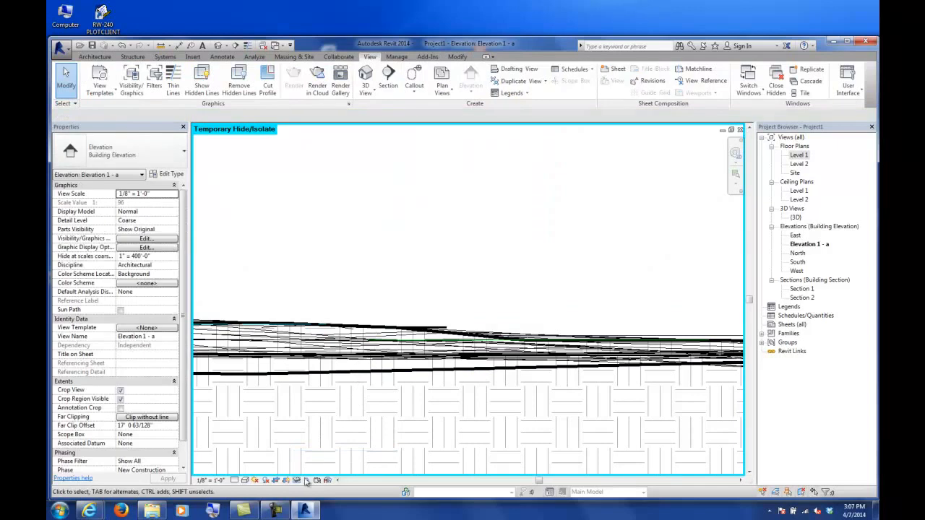
left_click(296, 479)
left_click(339, 468)
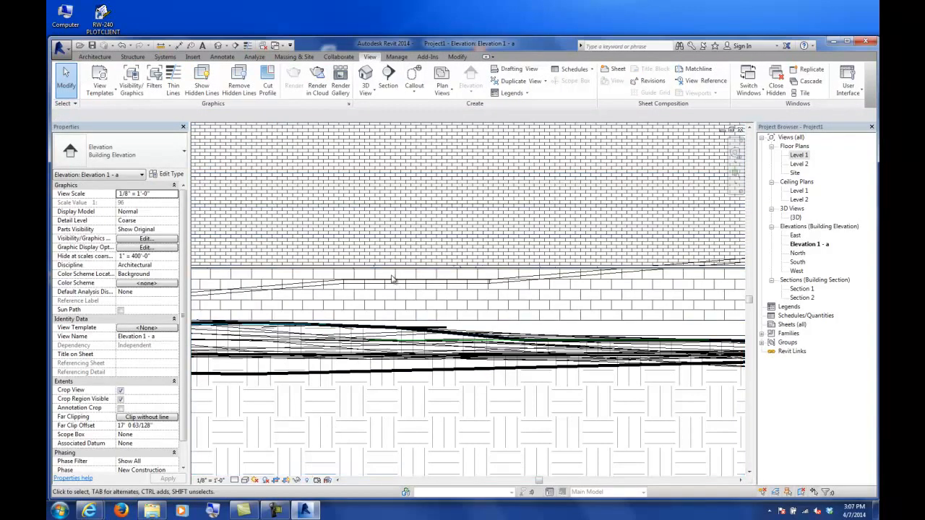
Temporarily isolate the new wall and the ramp in the elevation view
left_click(394, 285)
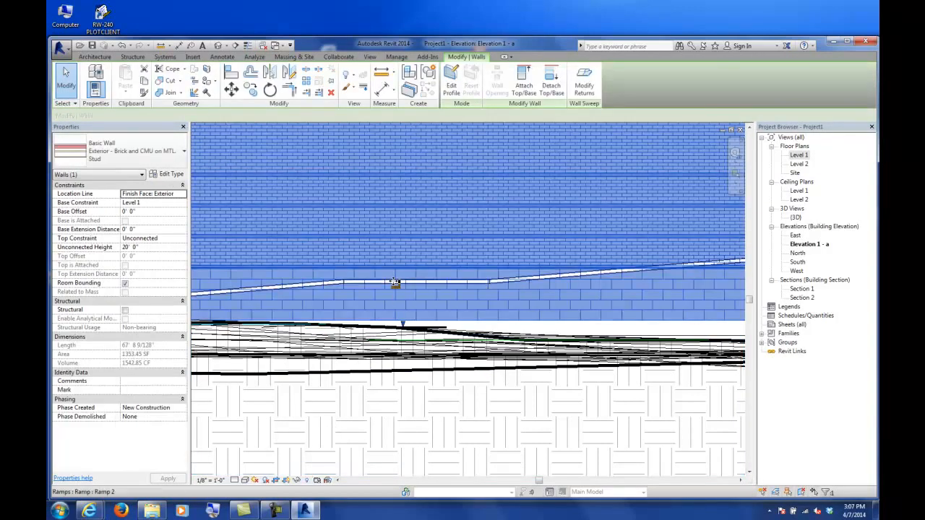
left_click(404, 284, "ctrl")
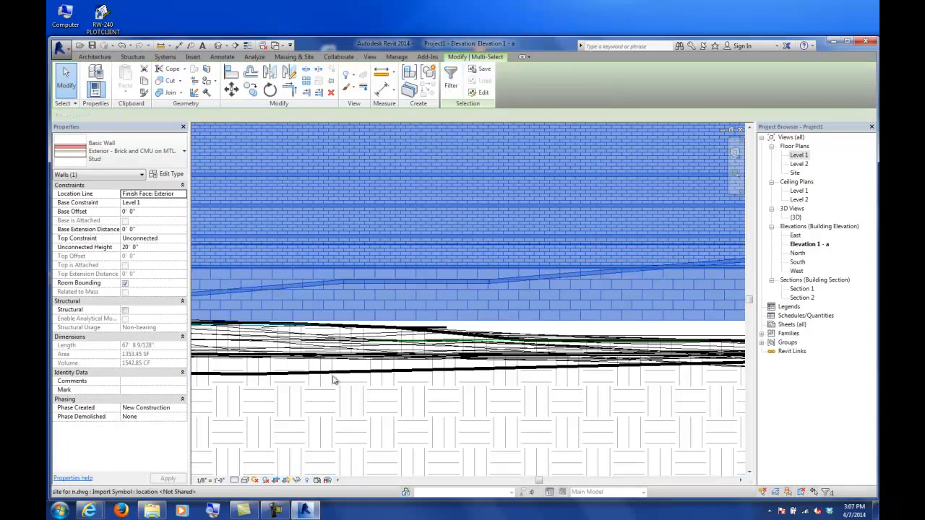
left_click(297, 481)
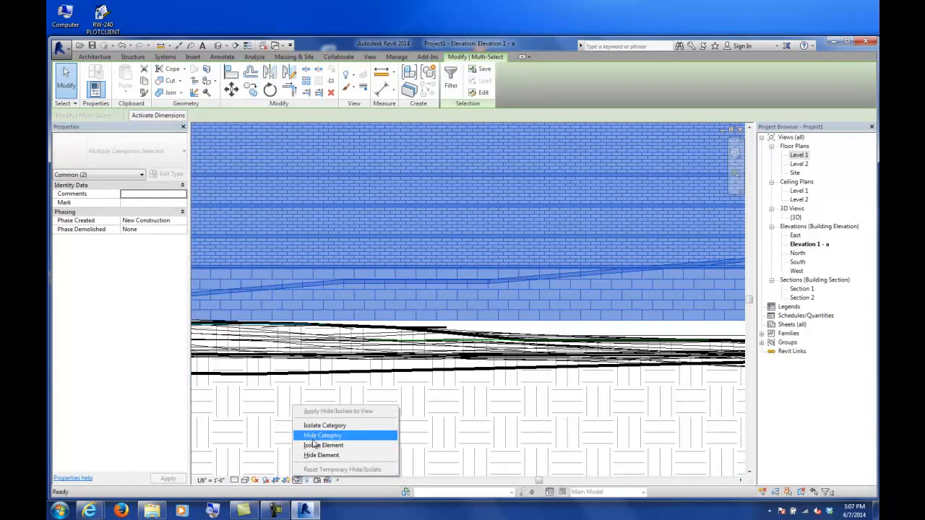
left_click(313, 444)
scroll(343, 398, "down", 2)
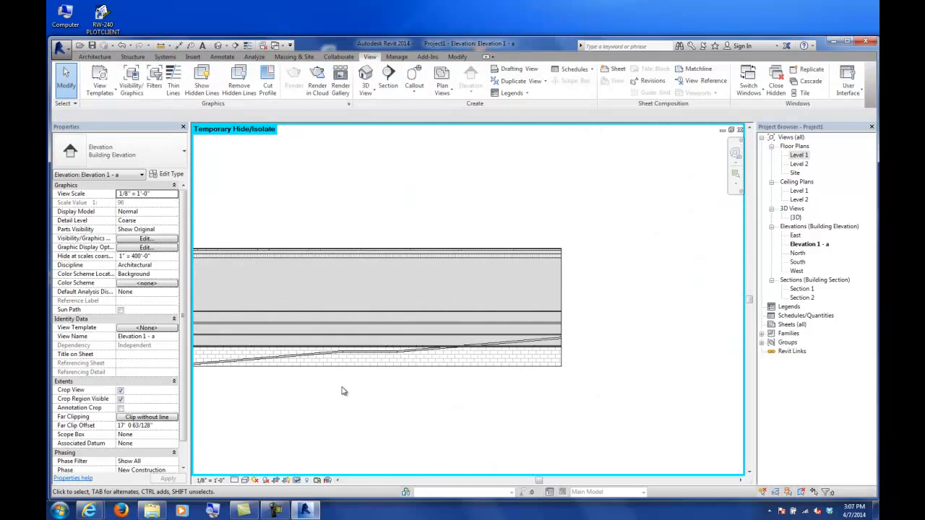
middle_click_drag(343, 388, 475, 336)
Change the wall along the ramp to the Generic - 6" type
left_click(401, 219)
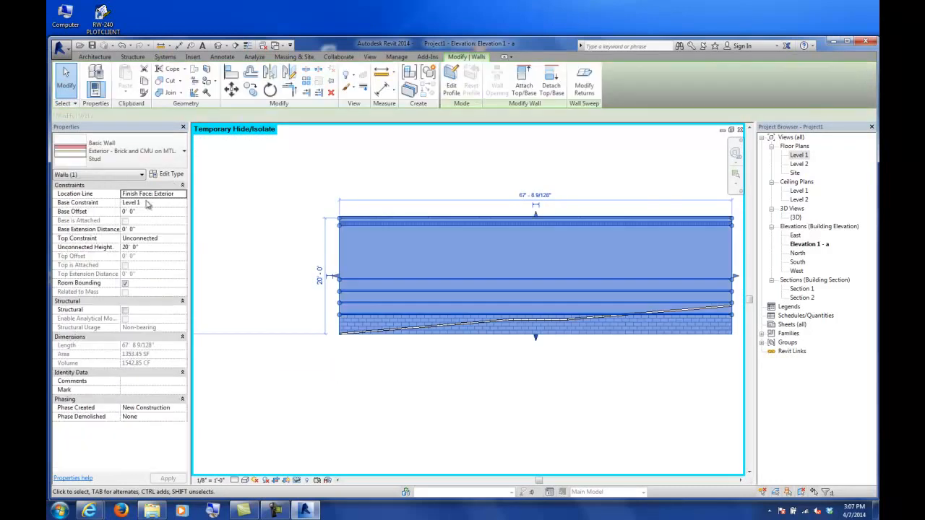
left_click(133, 151)
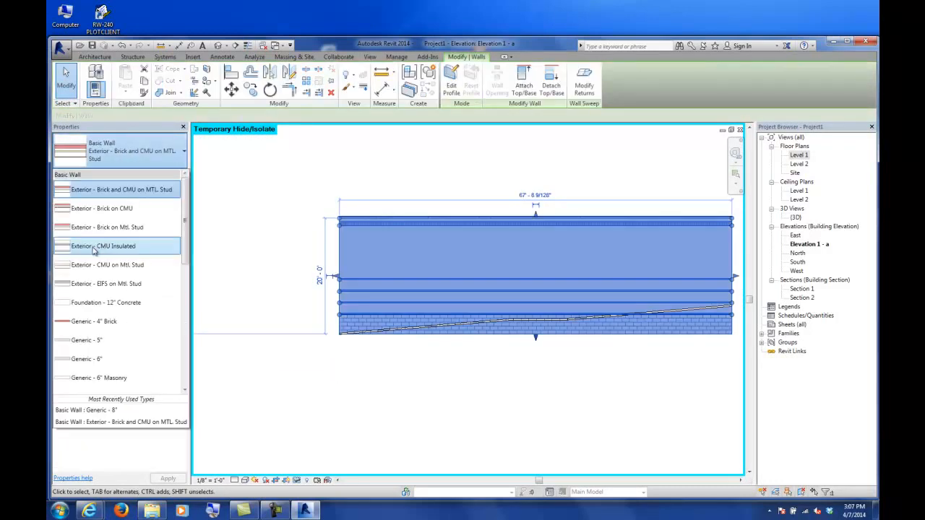
left_click(92, 340)
left_click(340, 377)
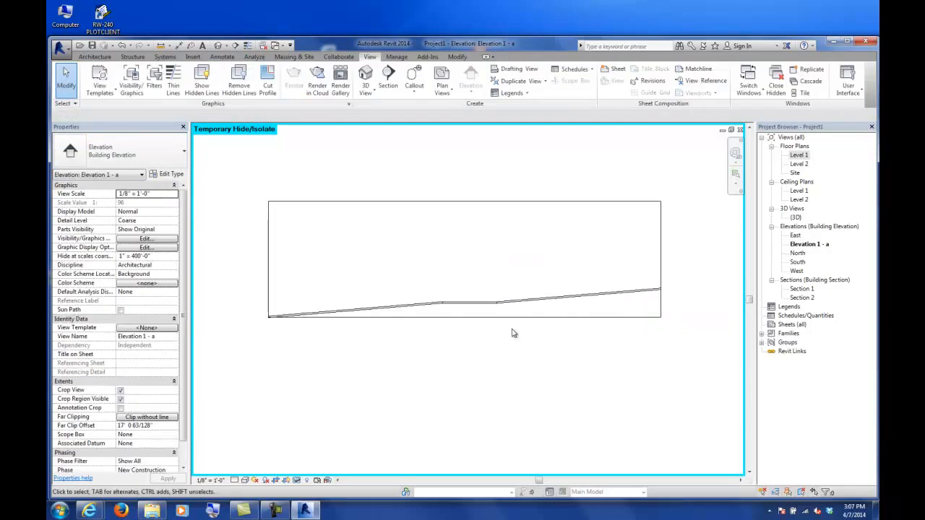
Try to attach the top of the wall along the ramp to the ramp's flat landing
left_click(537, 317)
scroll(494, 280, "up", 2)
scroll(492, 279, "down", 2)
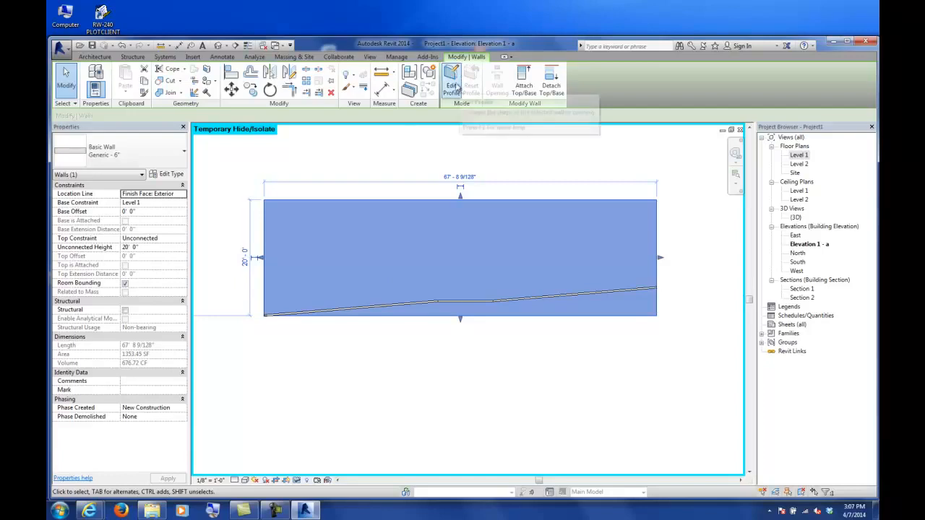
scroll(469, 309, "up", 5)
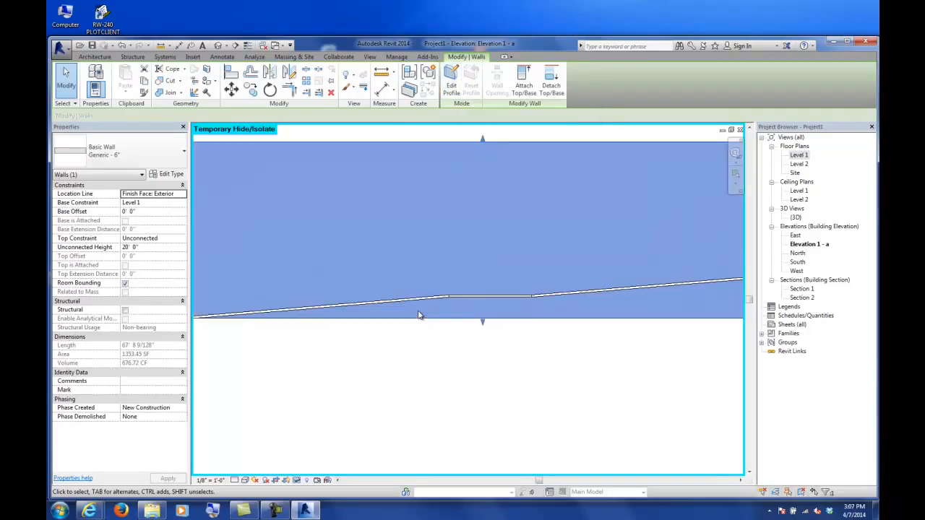
left_click(524, 81)
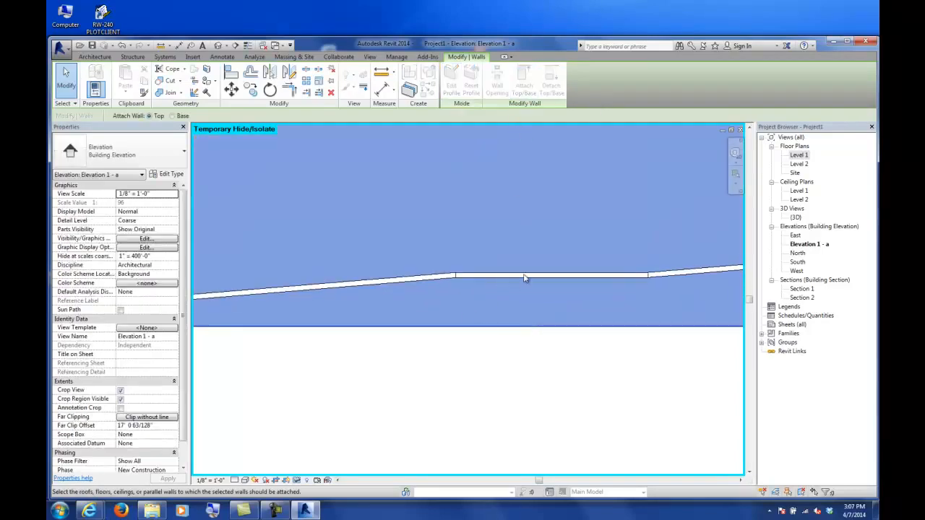
left_click(480, 277)
scroll(466, 167, "down", 5)
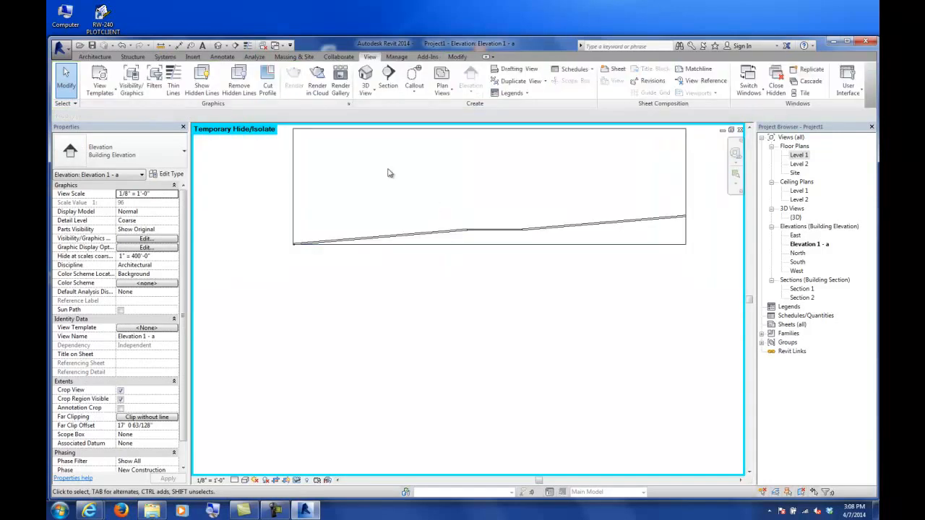
Edit the wall's profile and pick the underside edges of the ramp's two slopes and landing as sketch lines
left_click(296, 162)
middle_click_drag(283, 196, 275, 258)
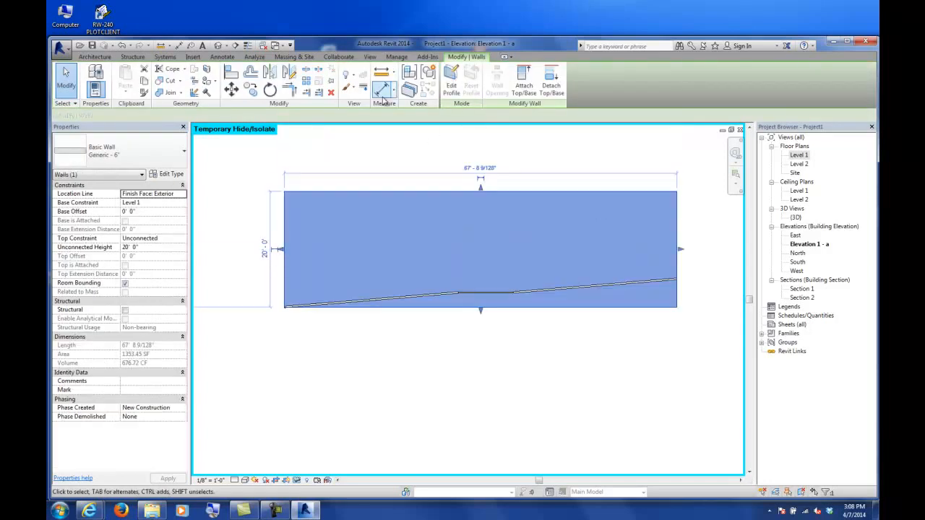
left_click(452, 87)
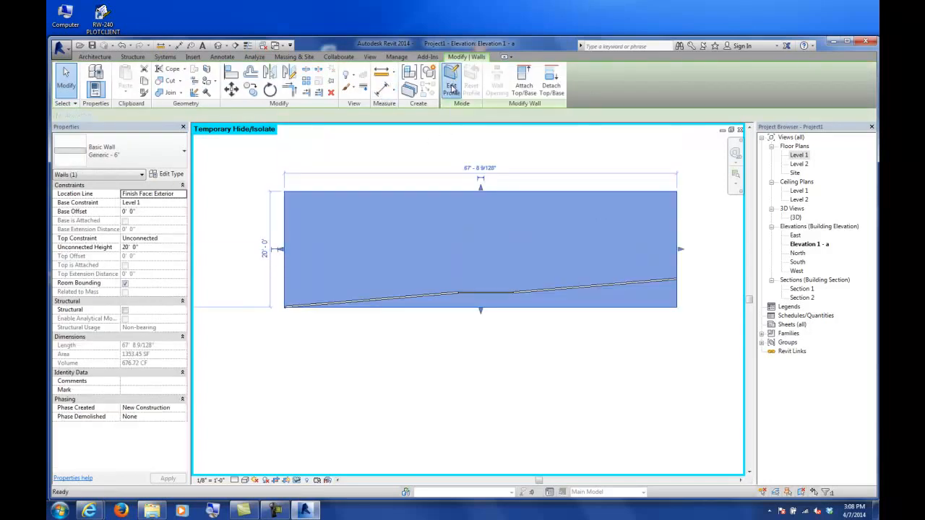
scroll(324, 324, "up", 3)
scroll(354, 231, "up", 2)
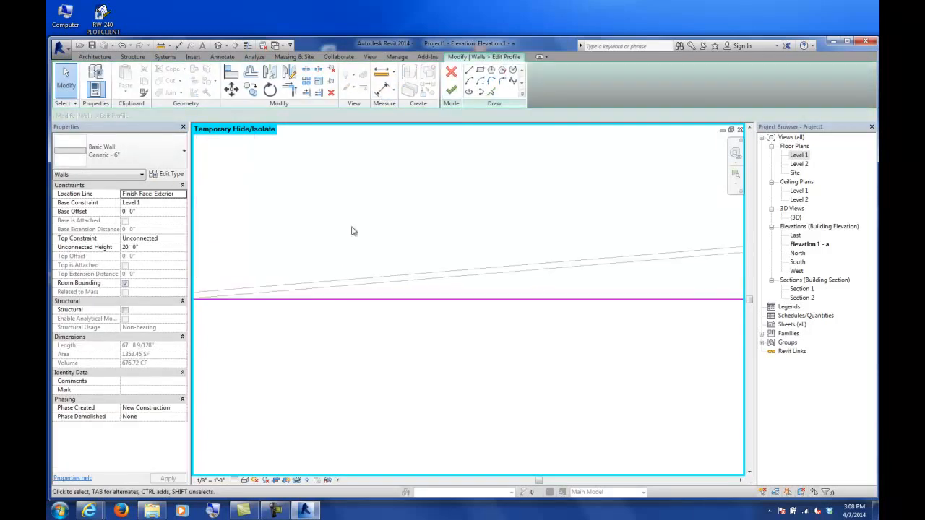
left_click(491, 93)
left_click(460, 275)
middle_click_drag(559, 311, 418, 297)
left_click(514, 267)
middle_click_drag(667, 313, 416, 335)
left_click(485, 284)
middle_click_drag(647, 318, 409, 344)
middle_click_drag(672, 331, 379, 330)
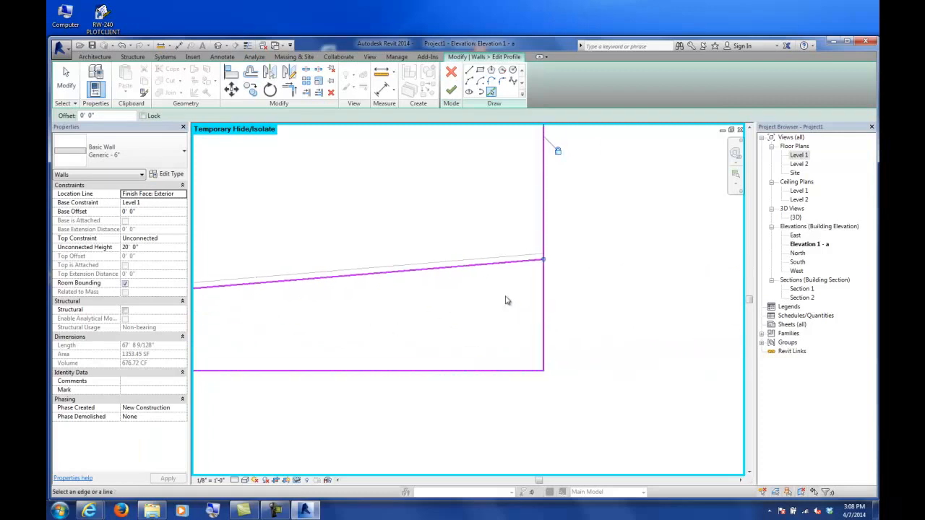
Trim the upper sloped profile line and the wall's vertical end line to a corner at the ramp's high end
left_click(288, 88)
left_click(536, 260)
left_click(543, 273)
scroll(541, 274, "down", 4)
scroll(381, 273, "up", 3)
scroll(406, 296, "down", 4)
Delete the leftover profile lines above the ramp and finish the wall profile
key("Escape")
key("Escape")
left_click_drag(411, 181, 377, 233)
key("Delete")
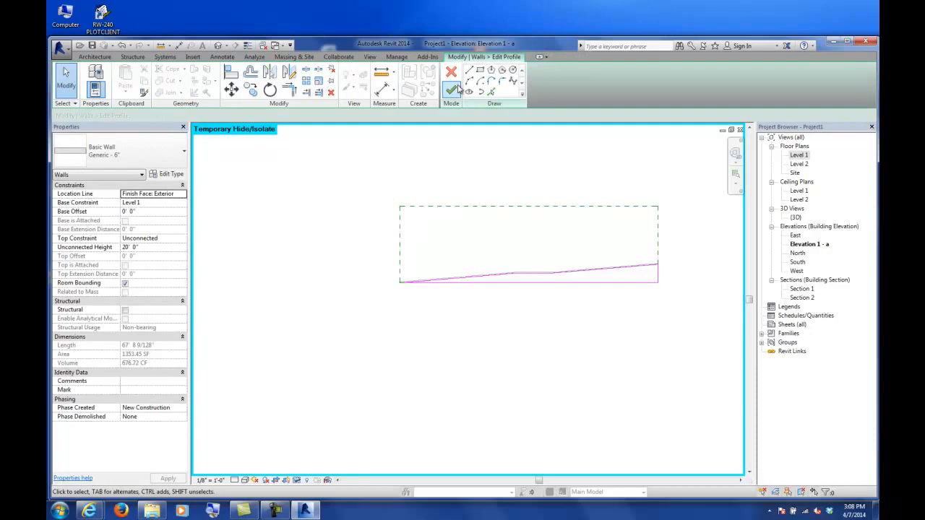
left_click(452, 88)
Open the {3D} view and examine the reshaped wall under the ramp and the building on the site from several angles
double_click(795, 216)
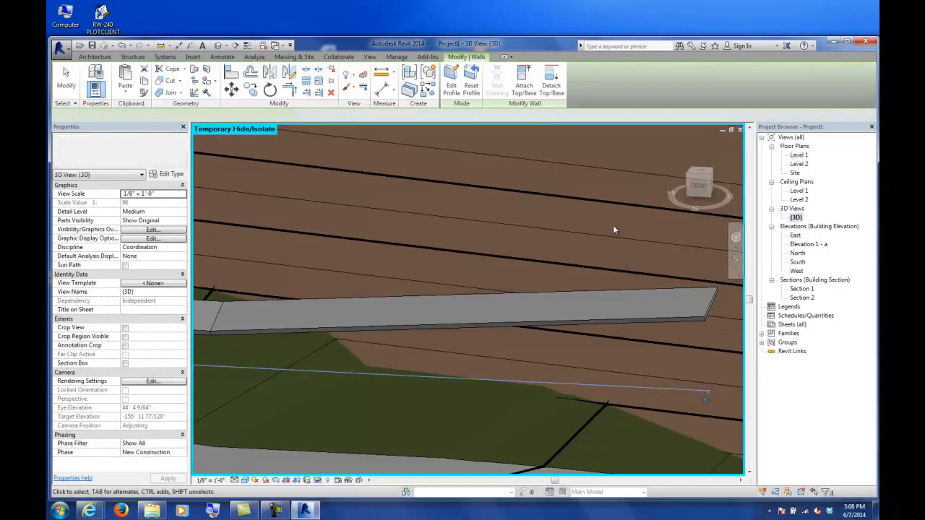
left_click(68, 81)
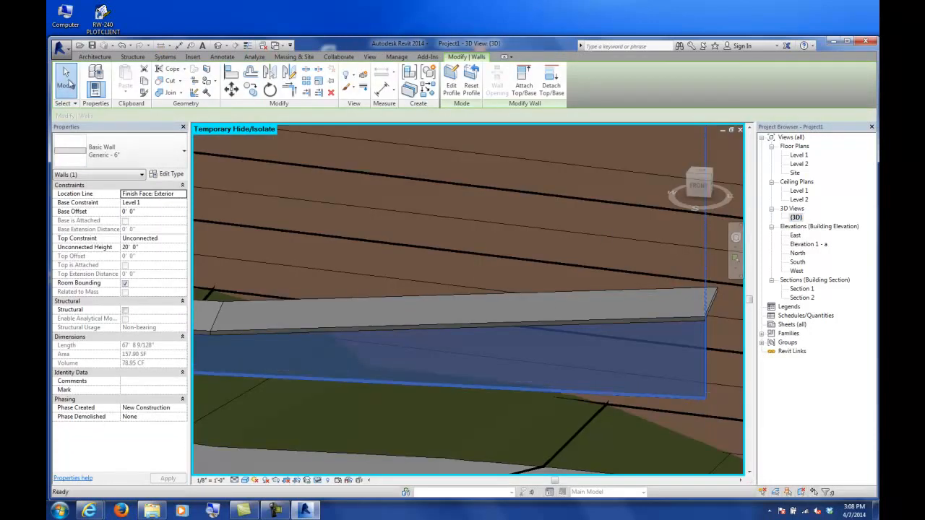
middle_click_drag(598, 376, 514, 333, "shift")
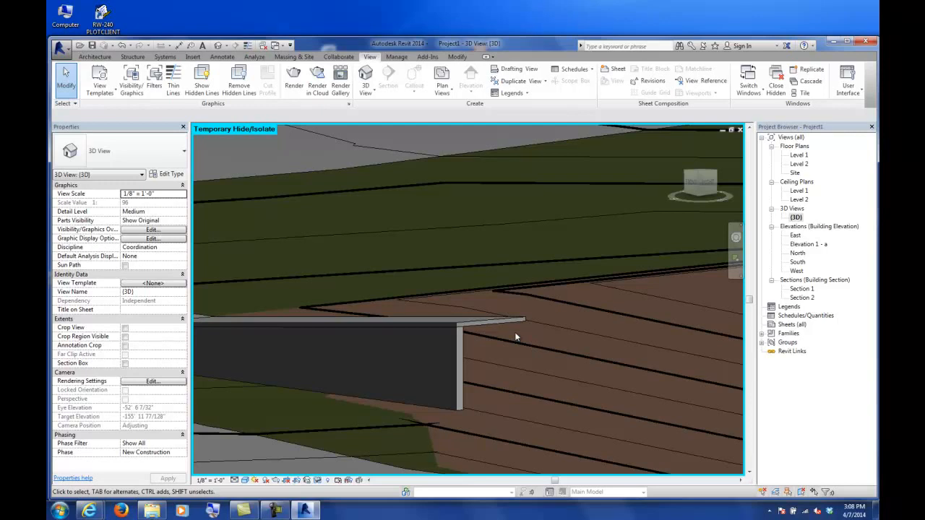
scroll(514, 337, "down", 4)
middle_click_drag(714, 402, 212, 366)
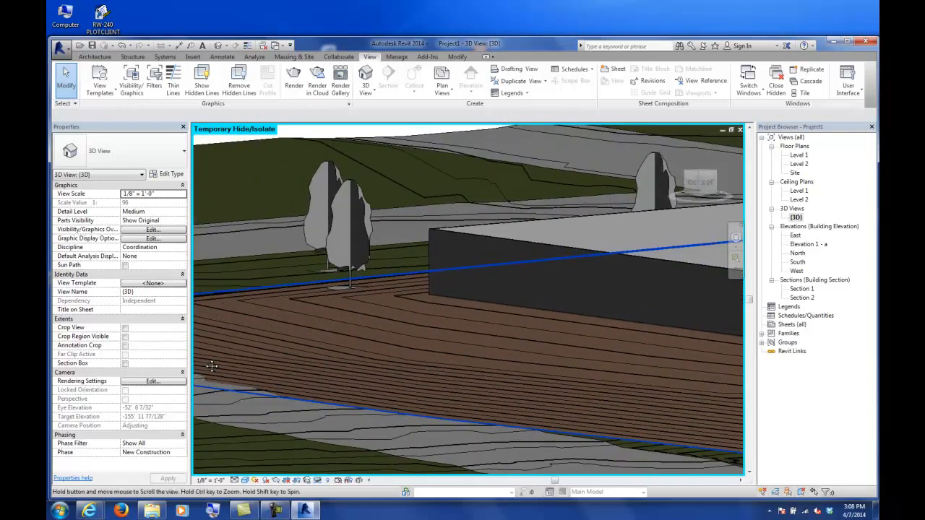
scroll(211, 367, "down", 5)
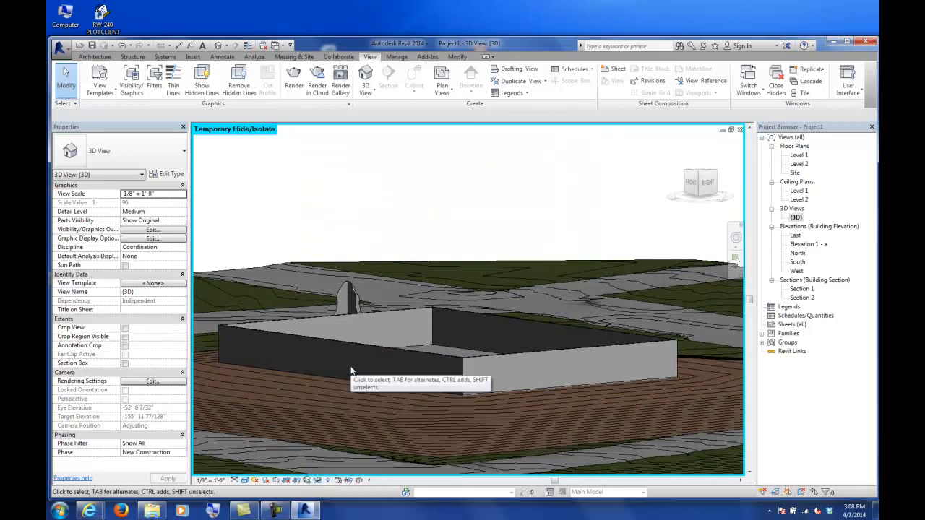
middle_click_drag(412, 336, 368, 373, "shift")
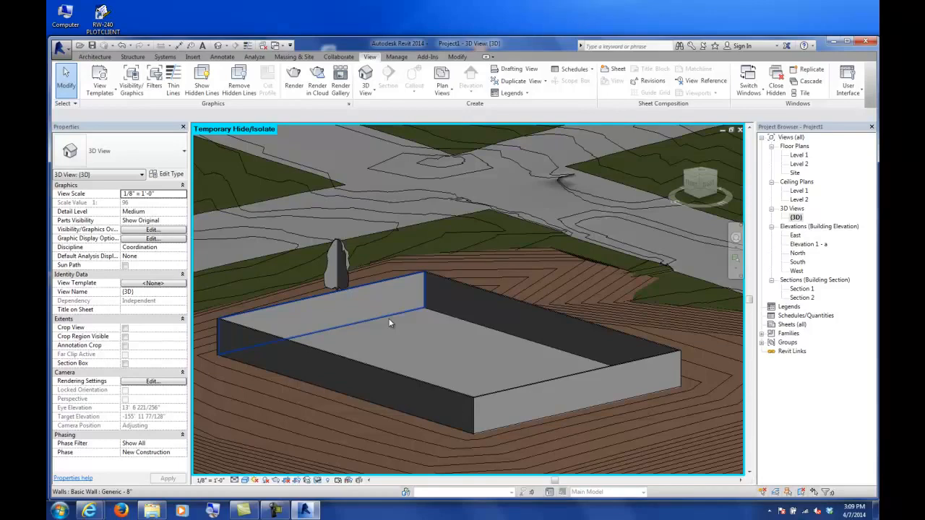
Switch to Internet Explorer and open the Working with Topography tutorial linked from the Comprehensive Studio workshop page
mouse_move(94, 510)
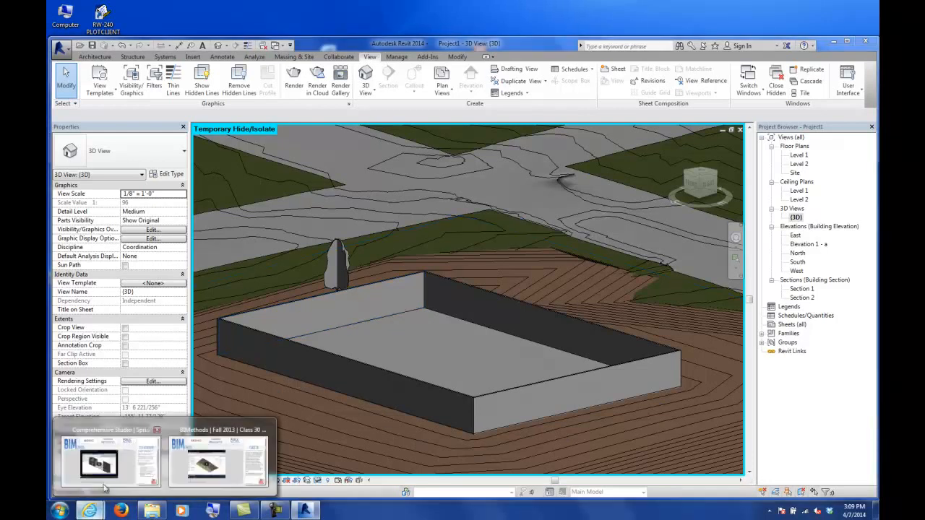
left_click(105, 481)
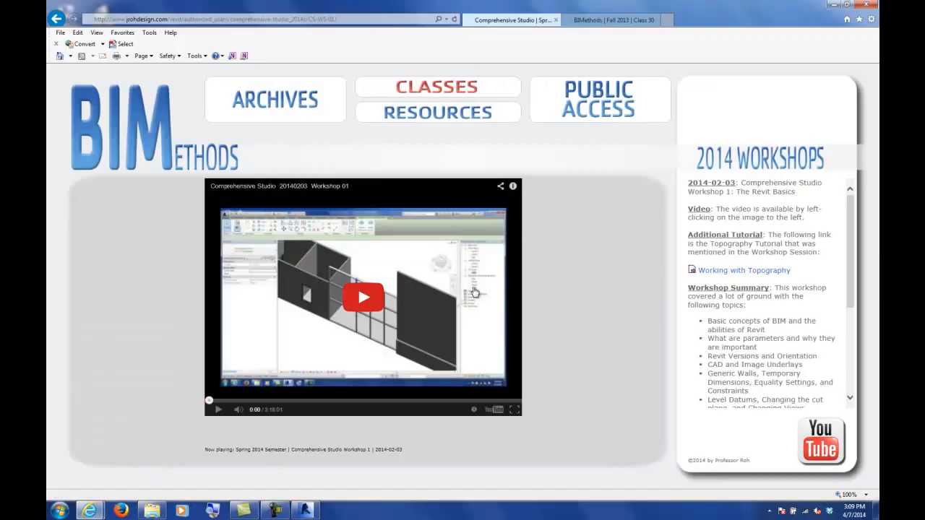
left_click(739, 276)
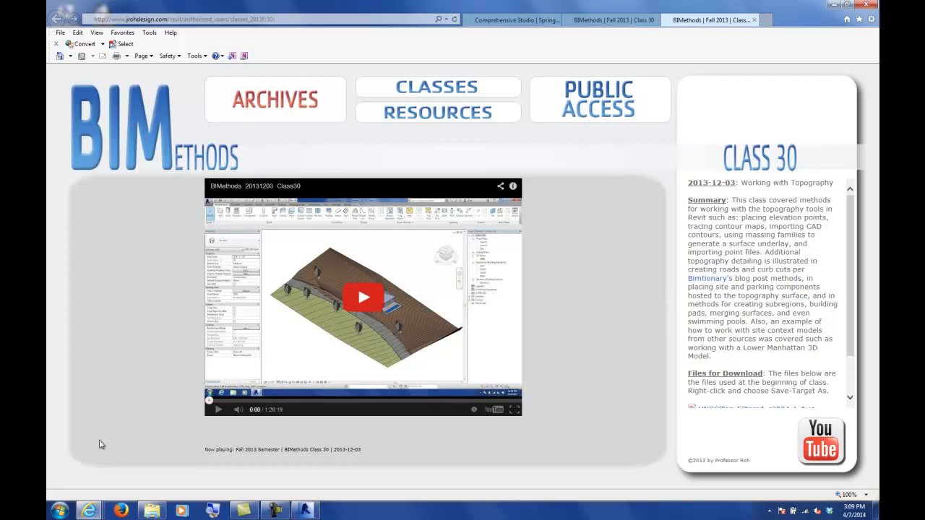
Switch back to Revit, preview the whole 3D site in the Hidden Line visual style, and restore the Shaded style
left_click(304, 511)
scroll(397, 265, "down", 4)
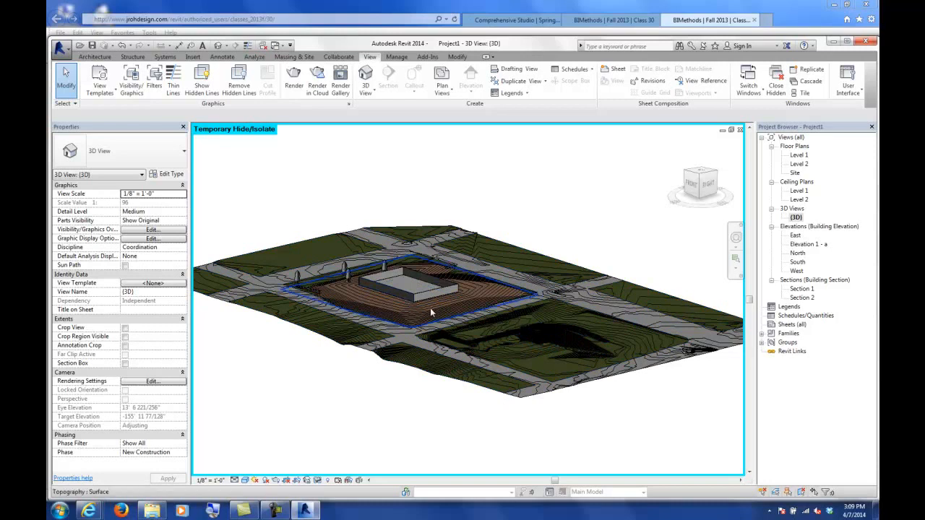
scroll(425, 441, "up", 5)
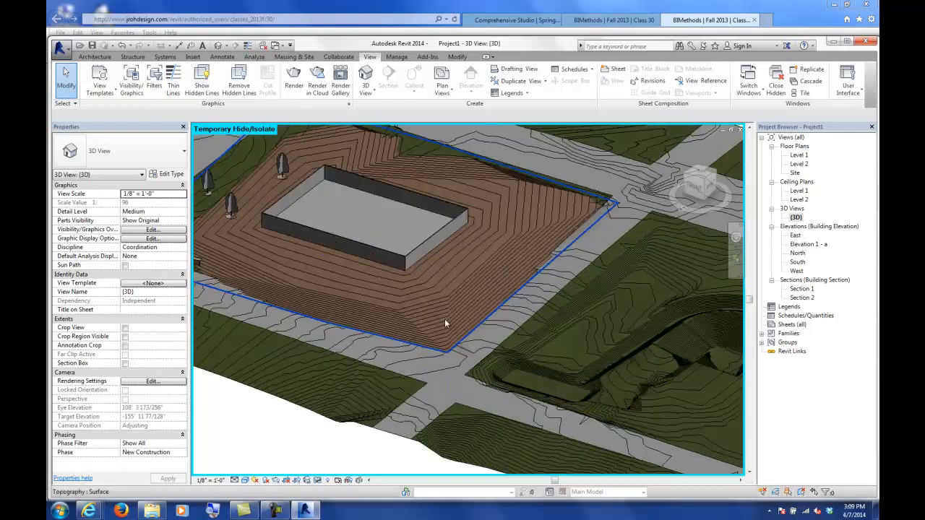
scroll(393, 259, "down", 5)
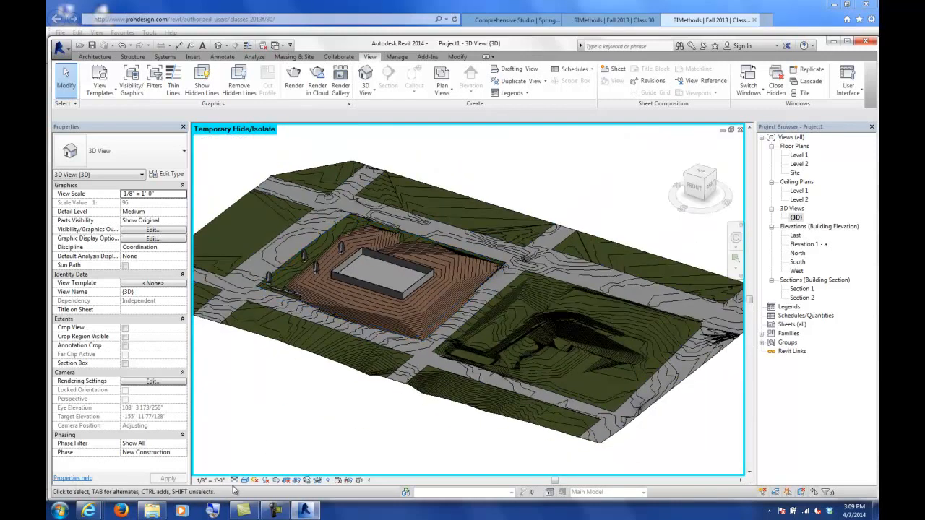
left_click(245, 480)
left_click(253, 431)
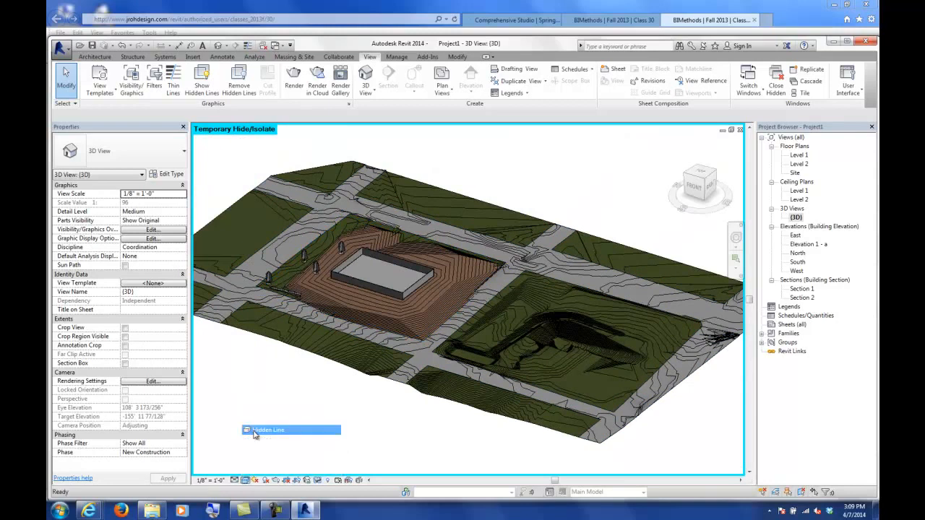
middle_click_drag(407, 437, 491, 376, "shift")
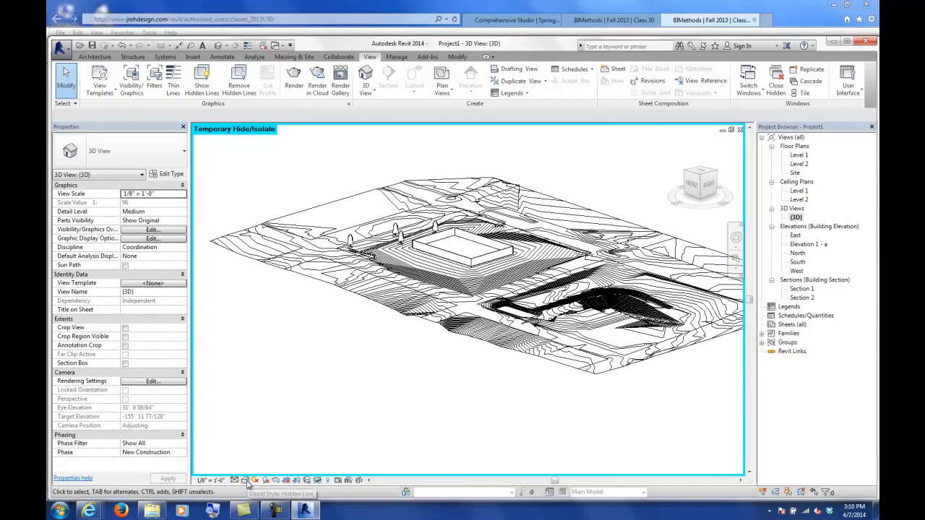
left_click(247, 481)
left_click(271, 441)
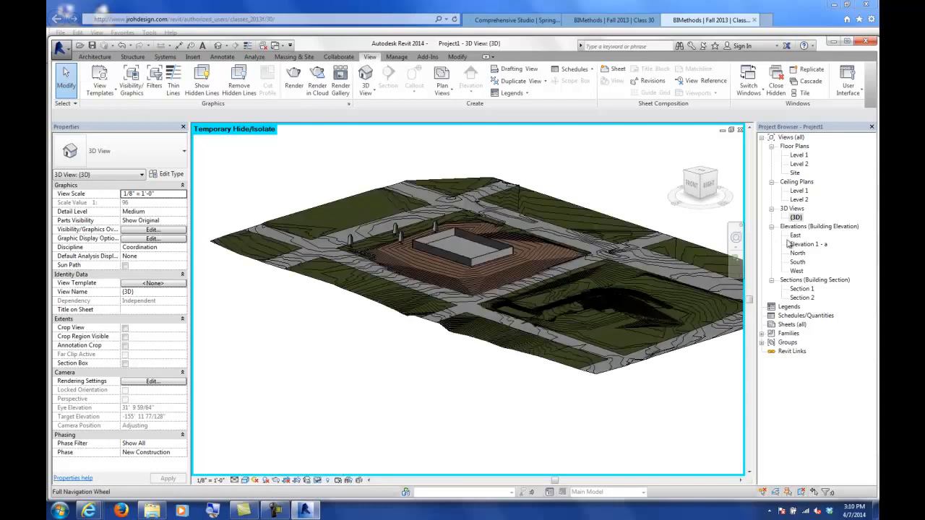
Open Section 2 and set its view scale to 3/4" = 1'-0" to examine the floor edge against the terrain
double_click(801, 288)
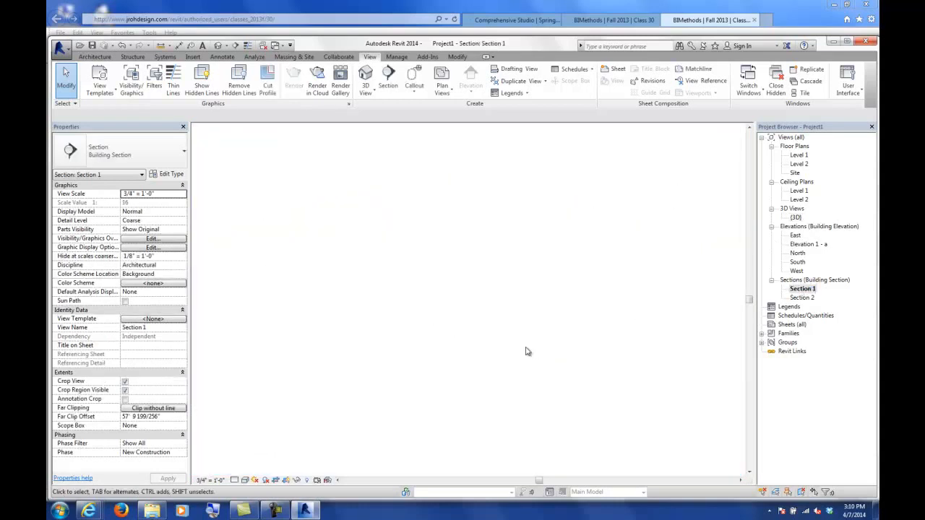
double_click(802, 297)
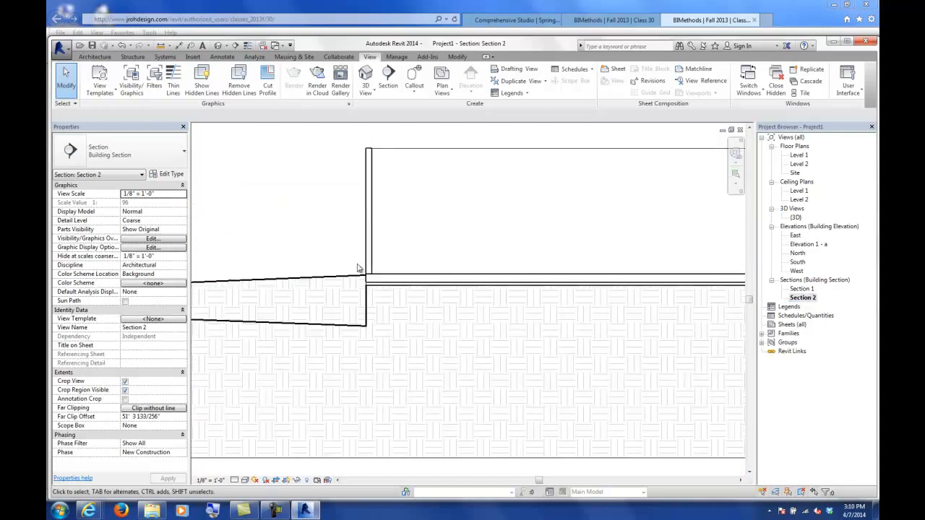
scroll(356, 268, "up", 3)
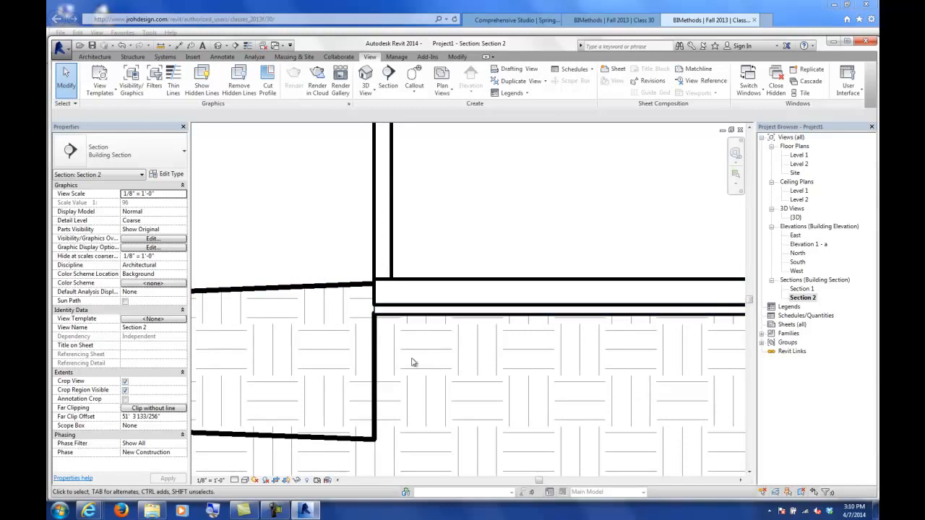
scroll(413, 362, "down", 3)
left_click(210, 480)
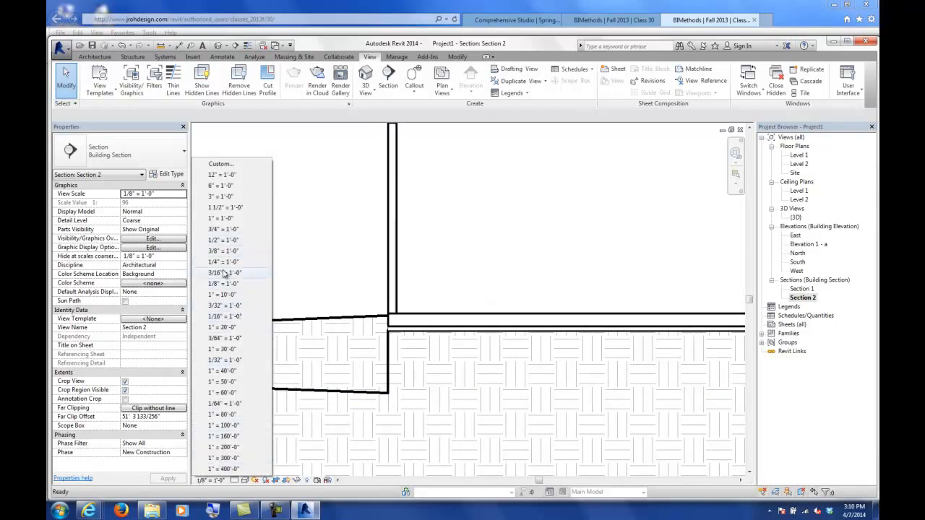
left_click(217, 229)
scroll(535, 350, "up", 5)
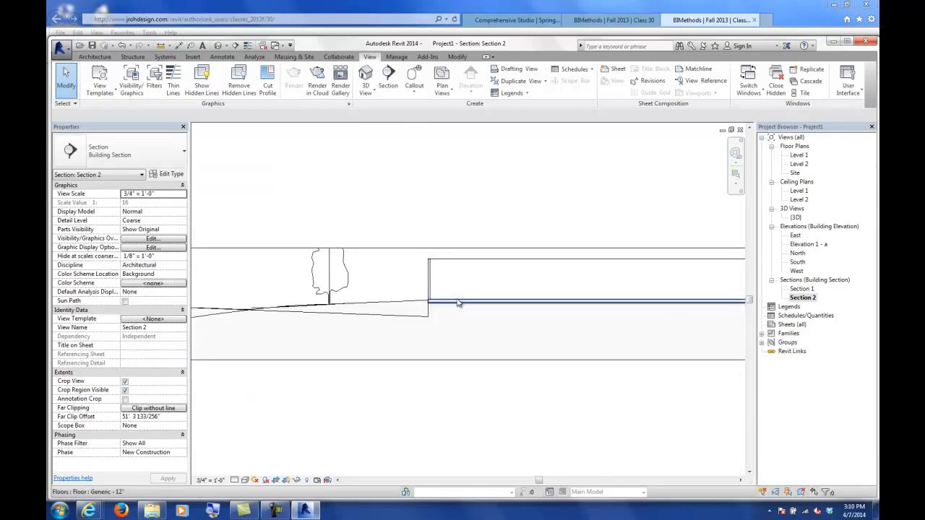
scroll(516, 363, "up", 6)
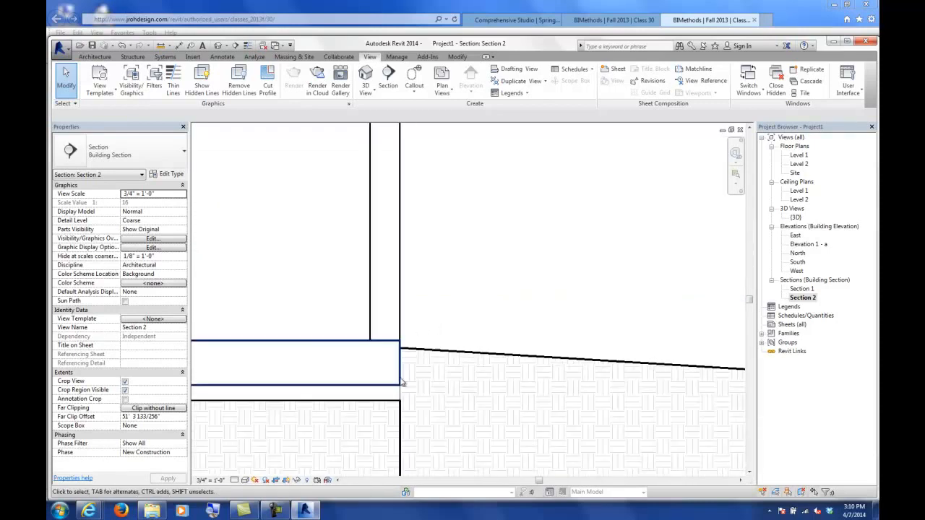
left_click(275, 511)
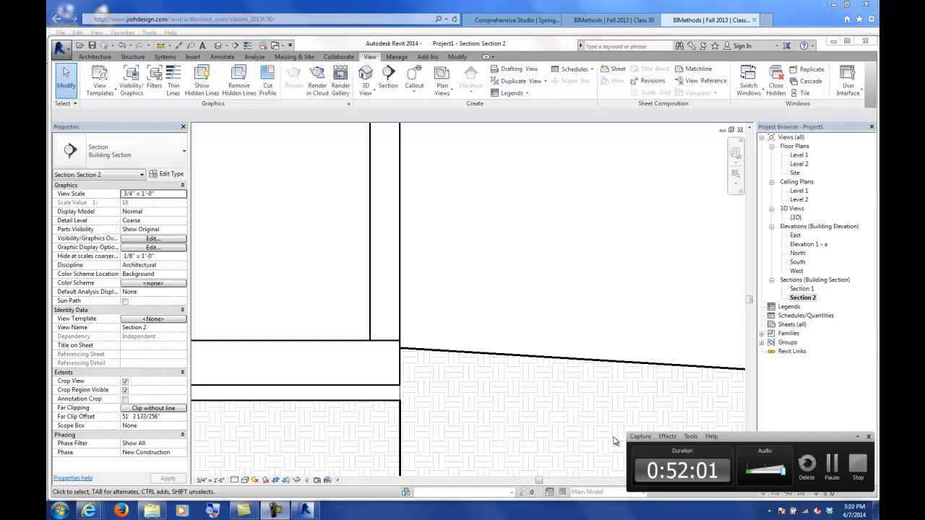
left_click(859, 472)
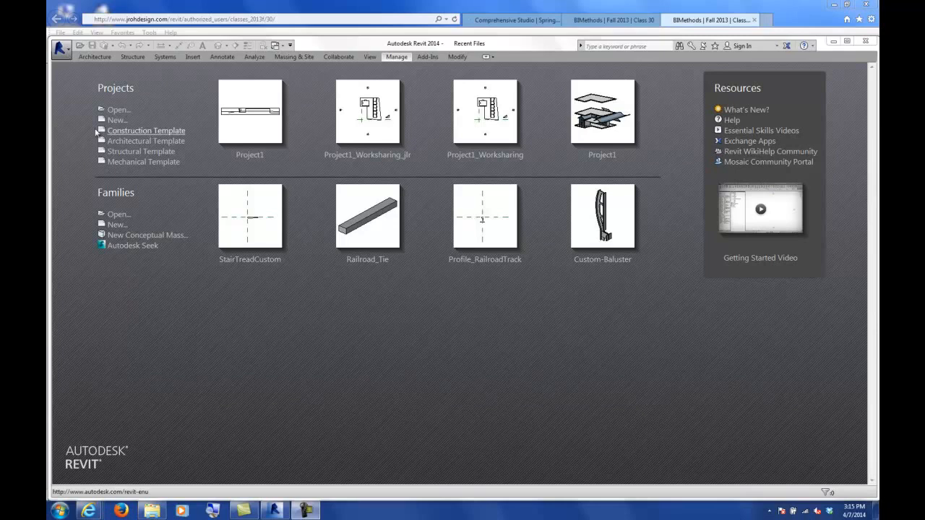
Create a new project from the Architectural Template, and bring up the DIGITAL SITE MODEL folder in Windows Explorer
left_click(141, 141)
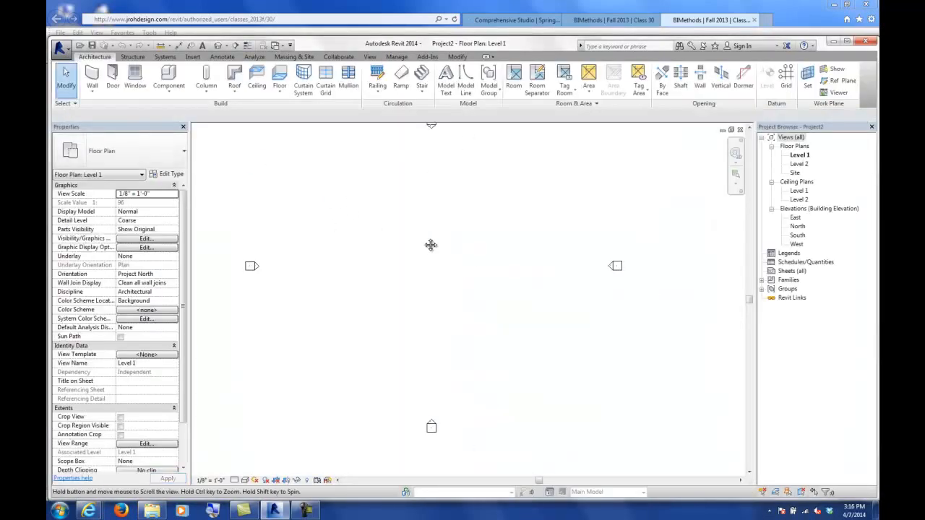
middle_click_drag(460, 256, 456, 258)
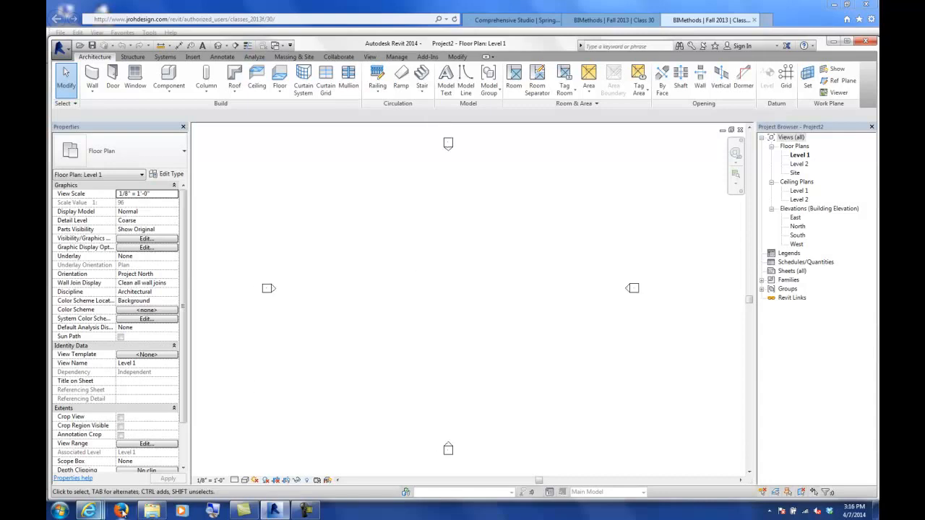
left_click(152, 510)
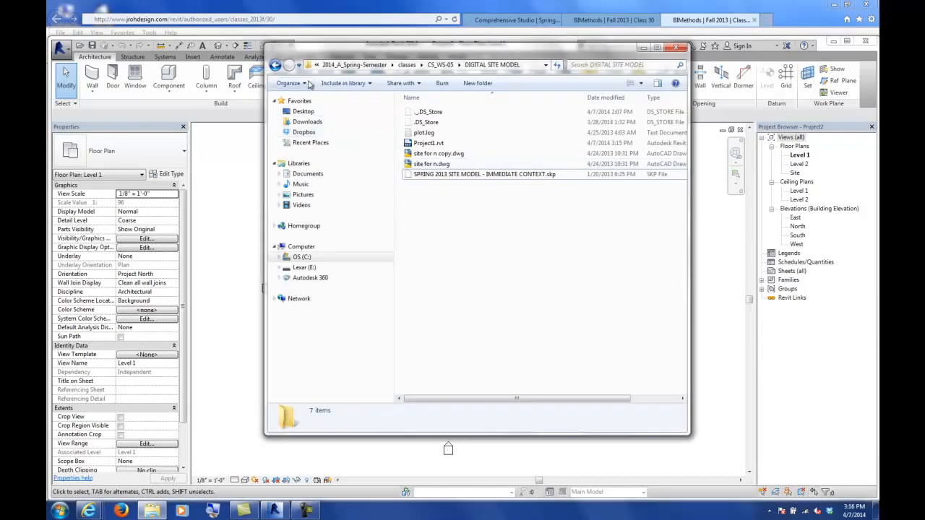
Look through the CS_WS-04 class folder and open the CS_WS-03 folder within classes
left_click(275, 65)
left_click(276, 65)
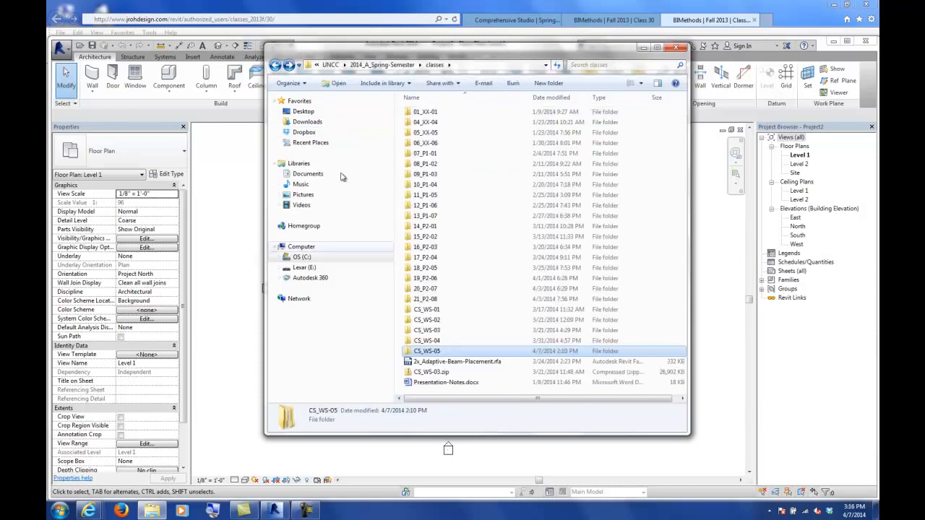
double_click(427, 340)
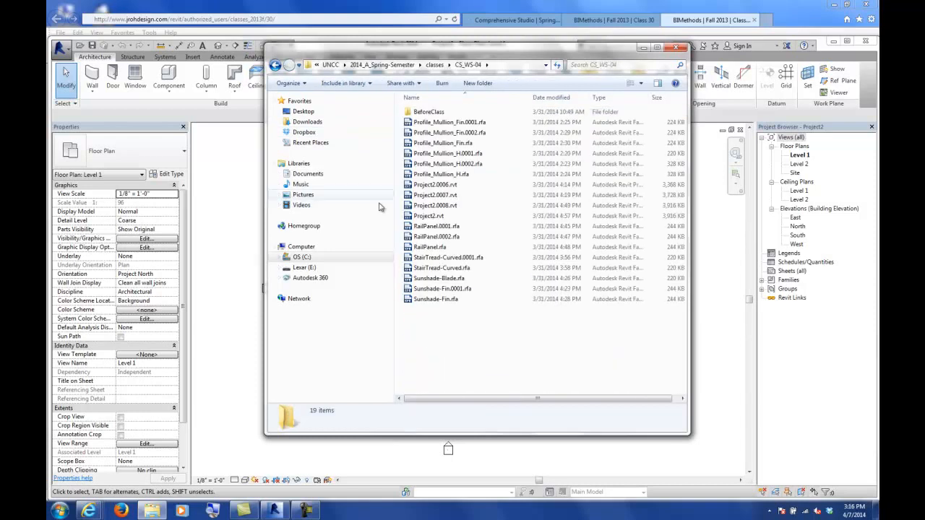
double_click(434, 112)
left_click(275, 65)
left_click(275, 65)
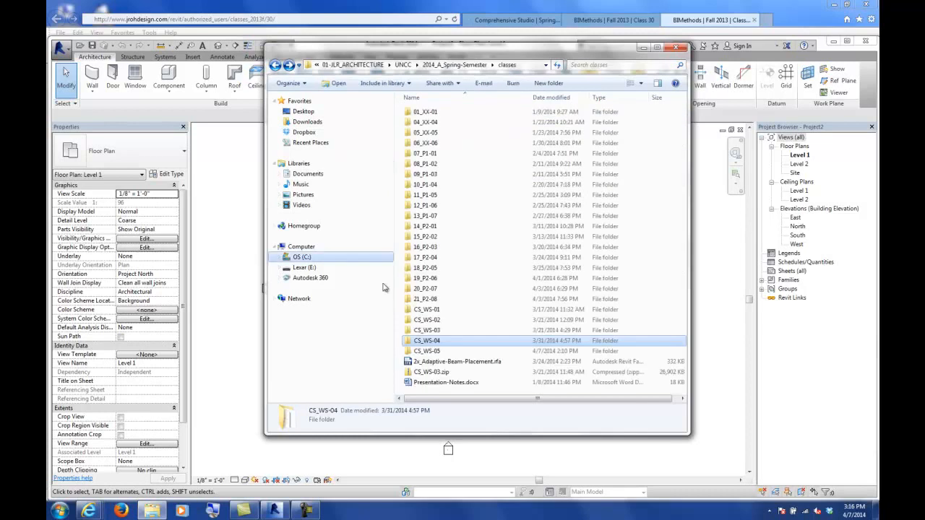
double_click(423, 335)
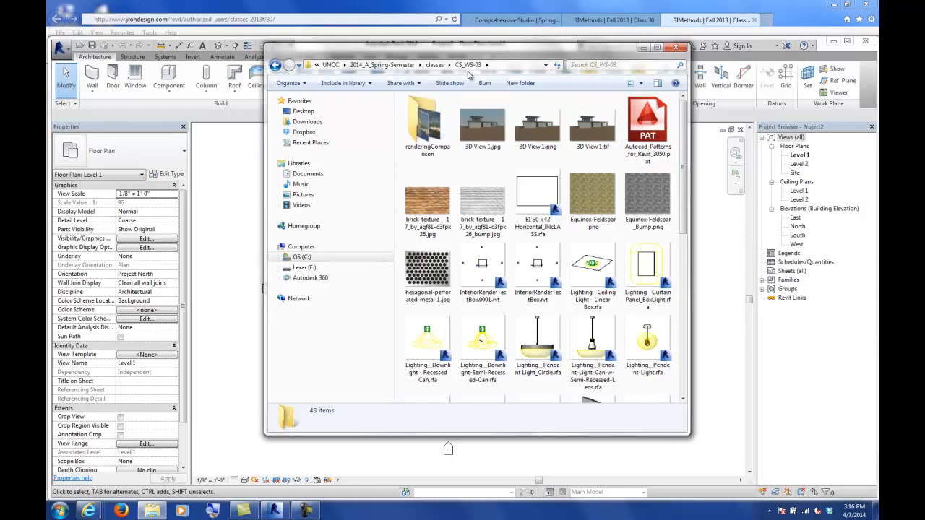
Open Autocad_Patterns_for_Revit_3050.pat in Notepad, examine its hatch pattern definitions, and close the file
right_click(645, 158)
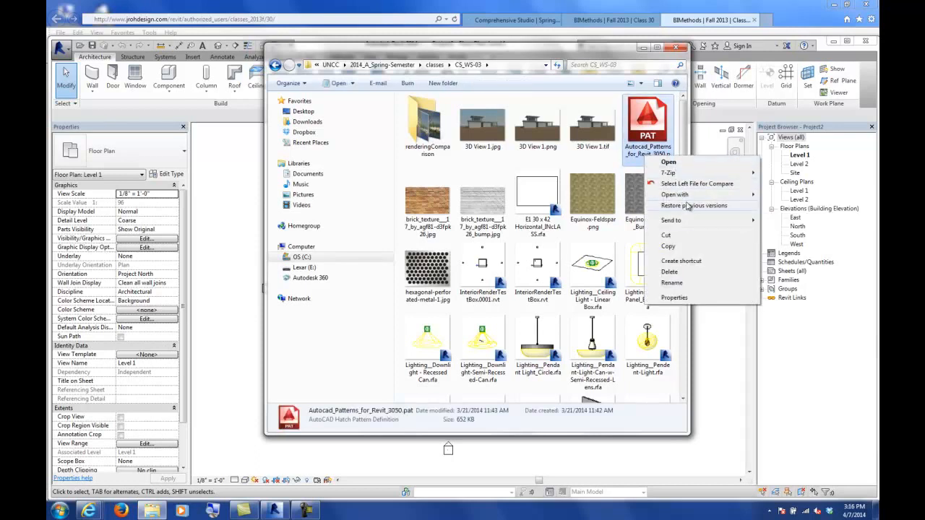
left_click(777, 195)
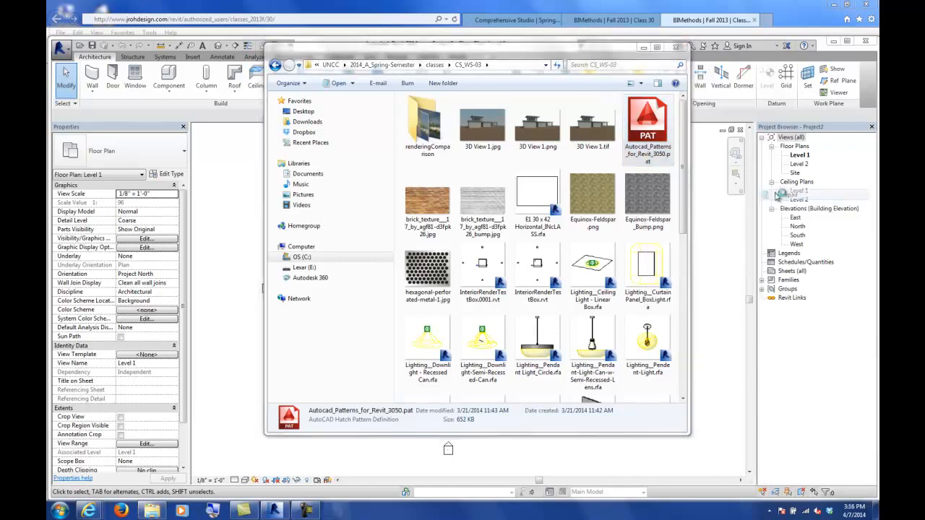
scroll(468, 199, "down", 20)
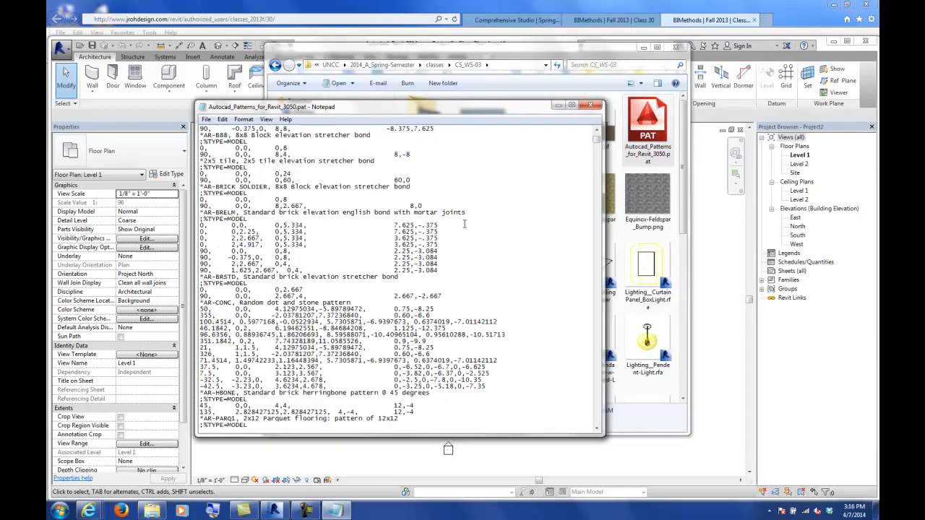
scroll(466, 217, "down", 20)
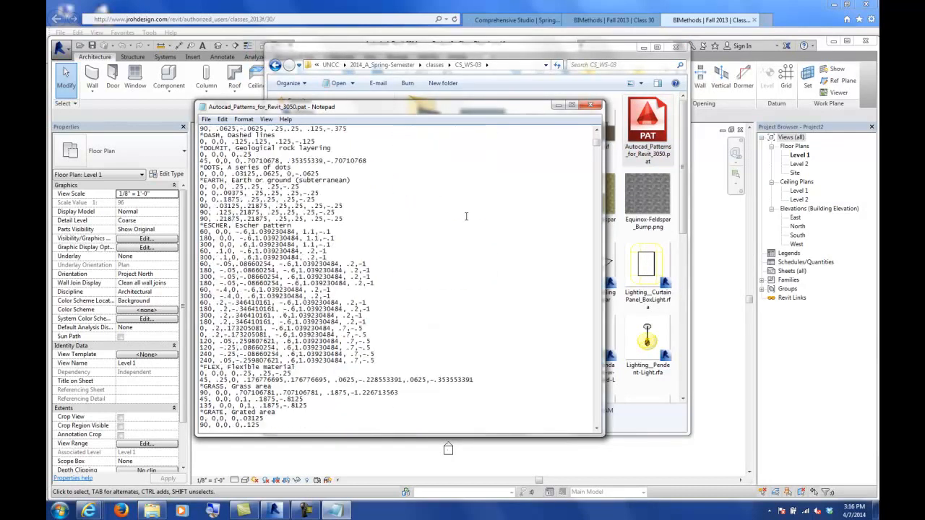
scroll(466, 216, "down", 20)
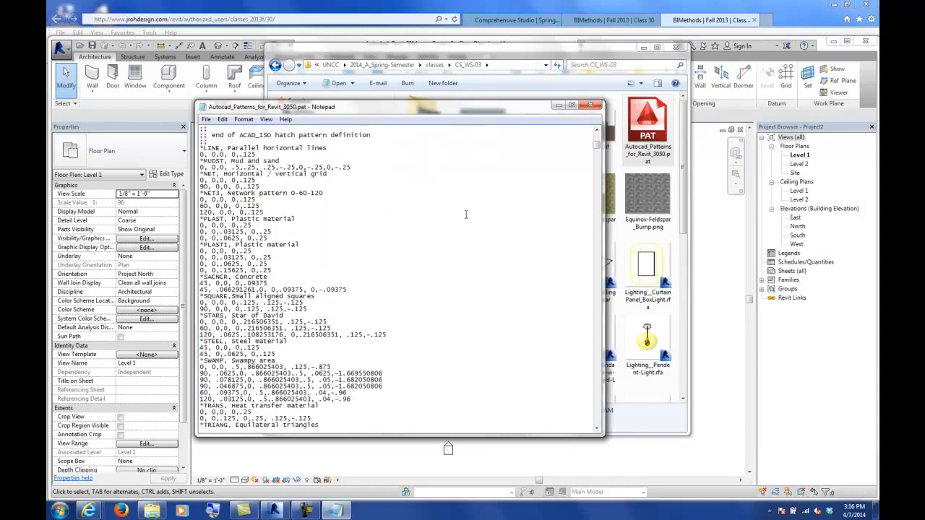
scroll(467, 217, "down", 6)
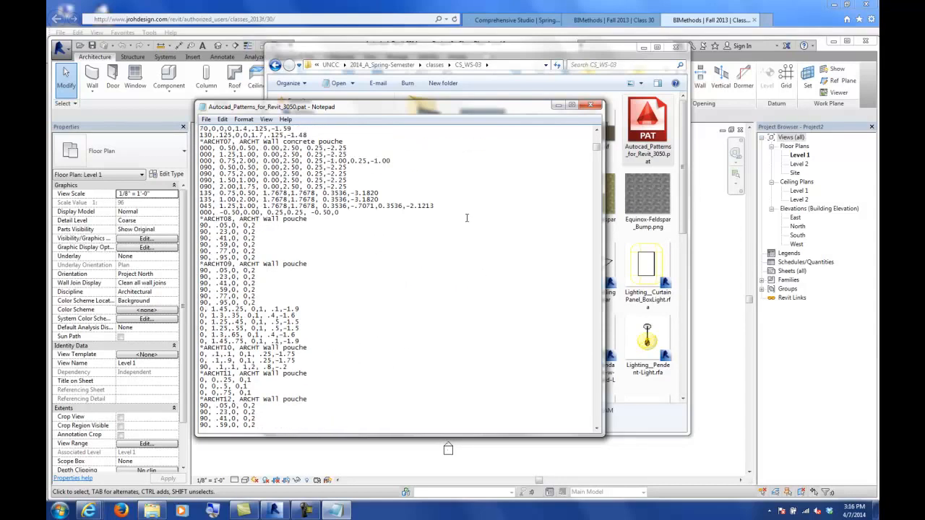
scroll(466, 217, "down", 20)
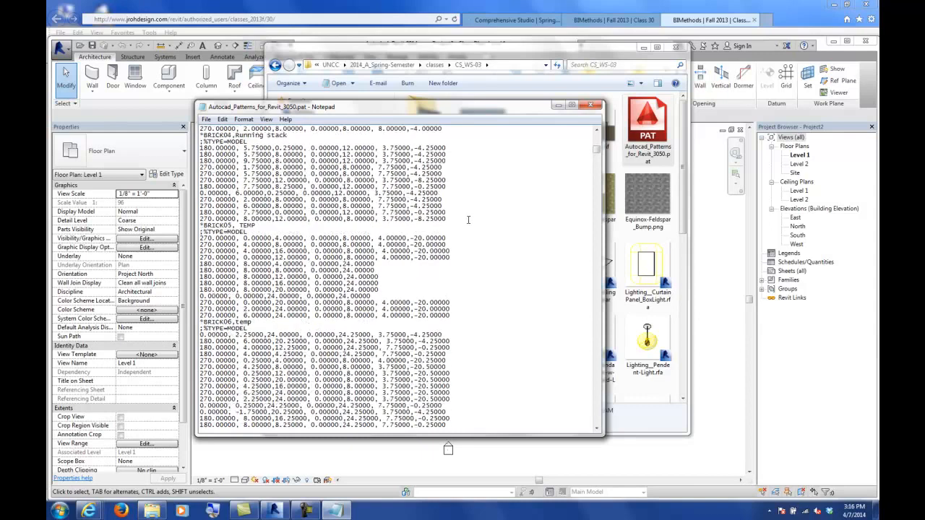
scroll(468, 220, "down", 20)
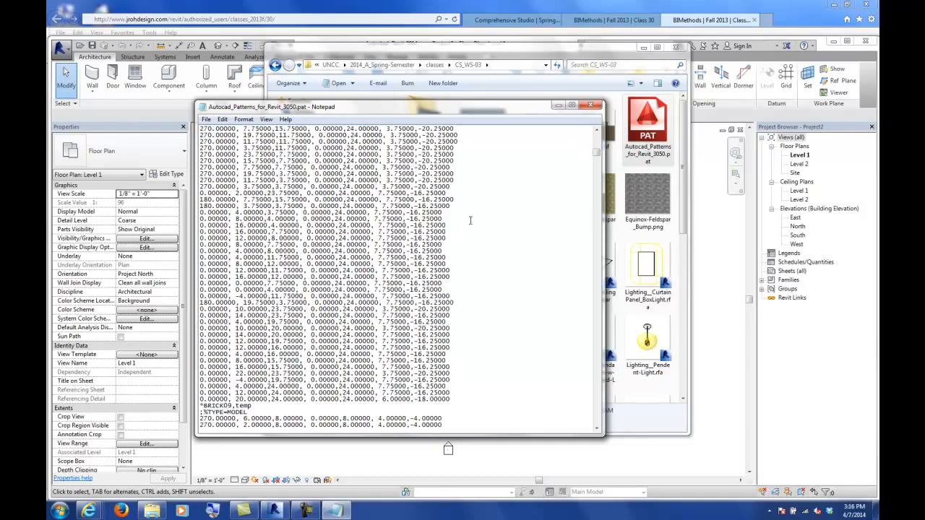
scroll(469, 220, "down", 20)
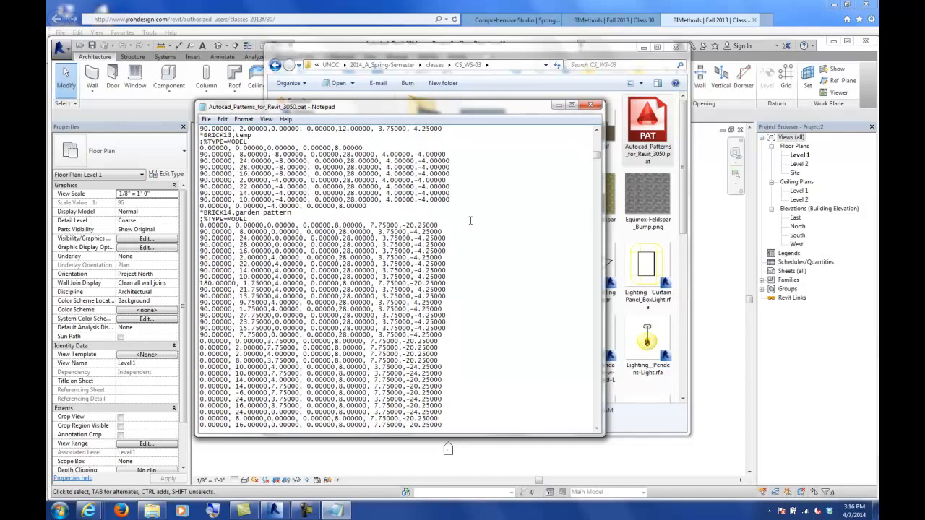
scroll(470, 219, "down", 20)
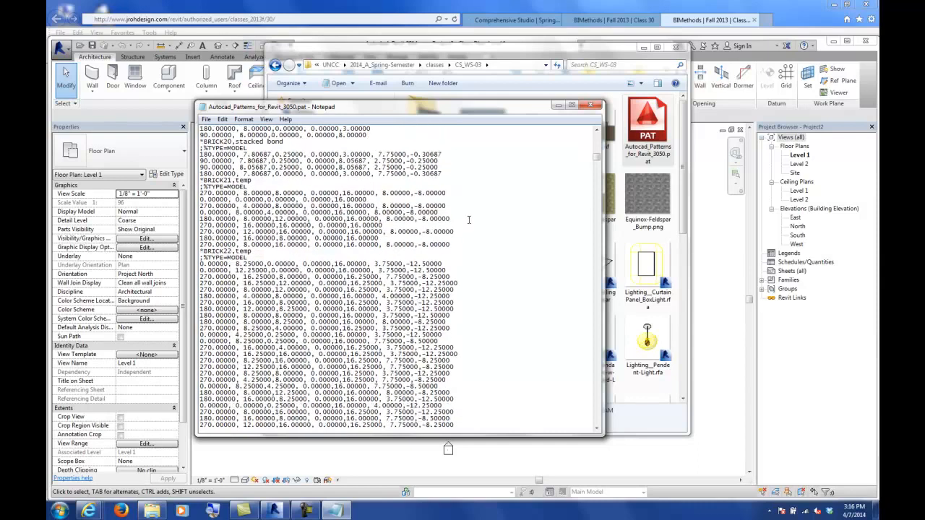
scroll(468, 219, "down", 7)
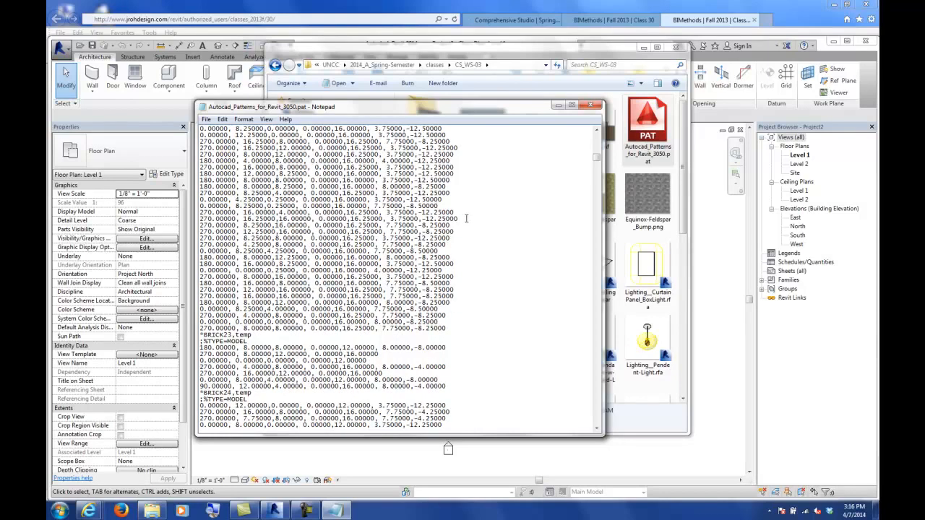
scroll(466, 219, "down", 15)
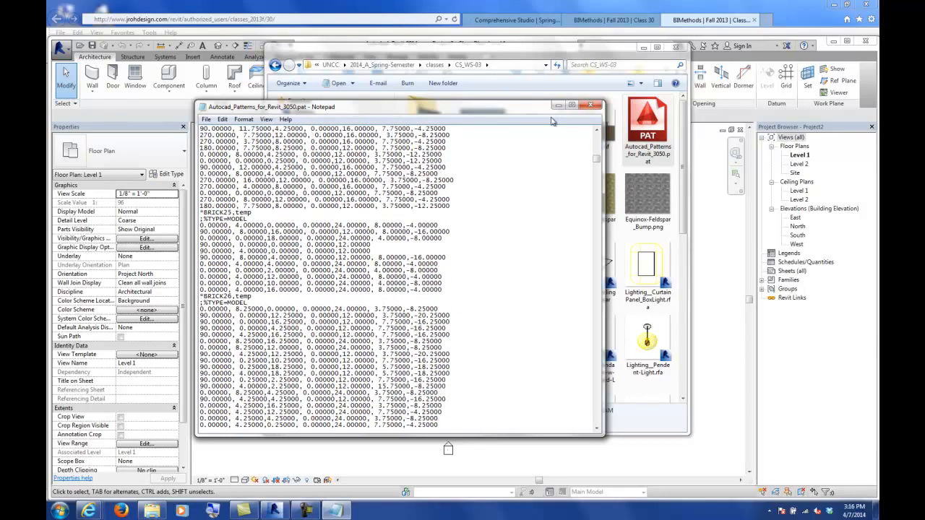
left_click(591, 107)
Switch to Revit and start a new drafting fill pattern for the surface pattern of the Default material
left_click_drag(562, 54, 532, 179)
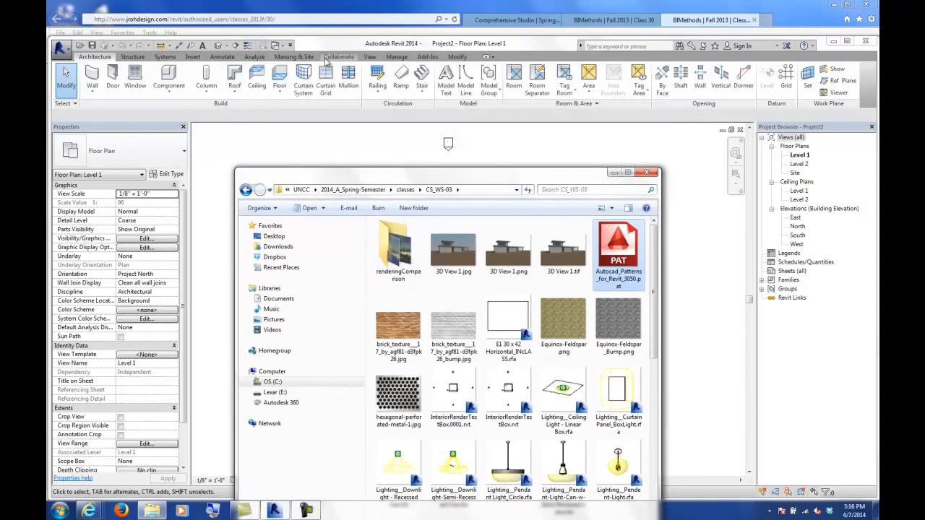
left_click(396, 57)
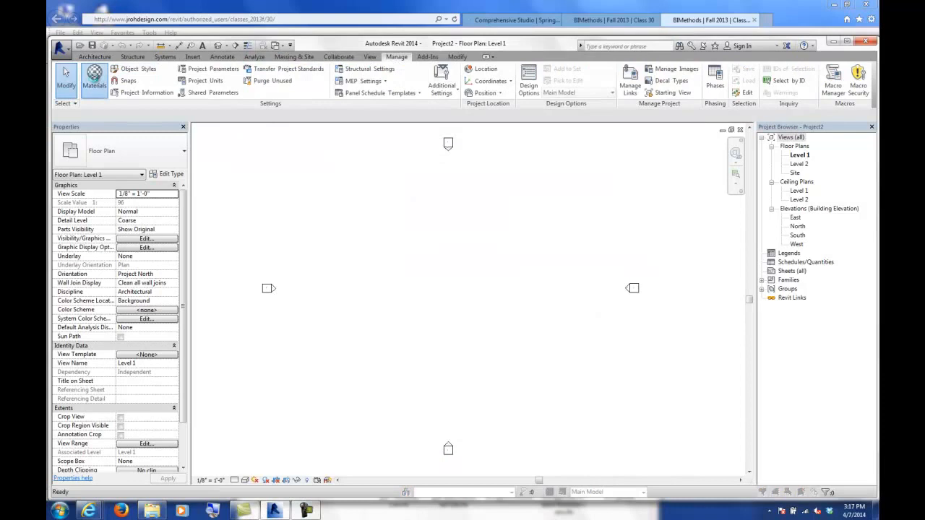
left_click(94, 76)
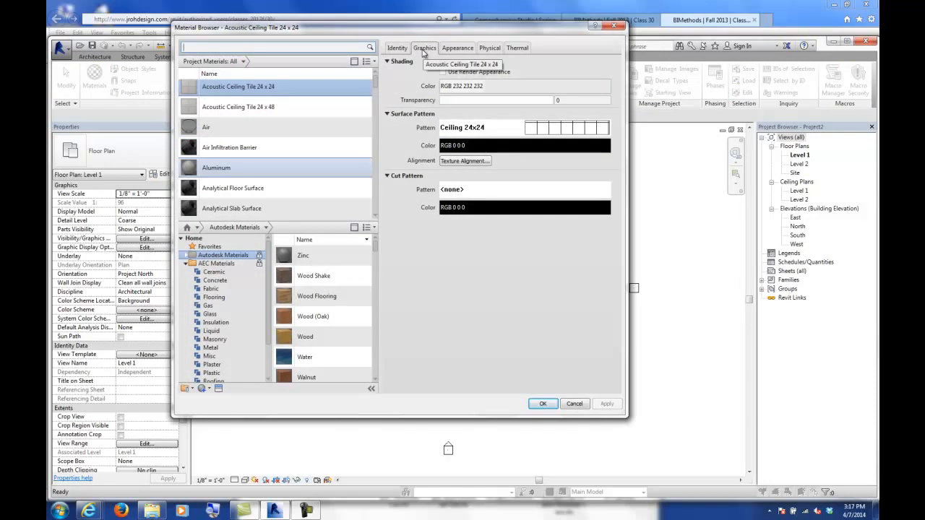
left_click_drag(375, 85, 381, 113)
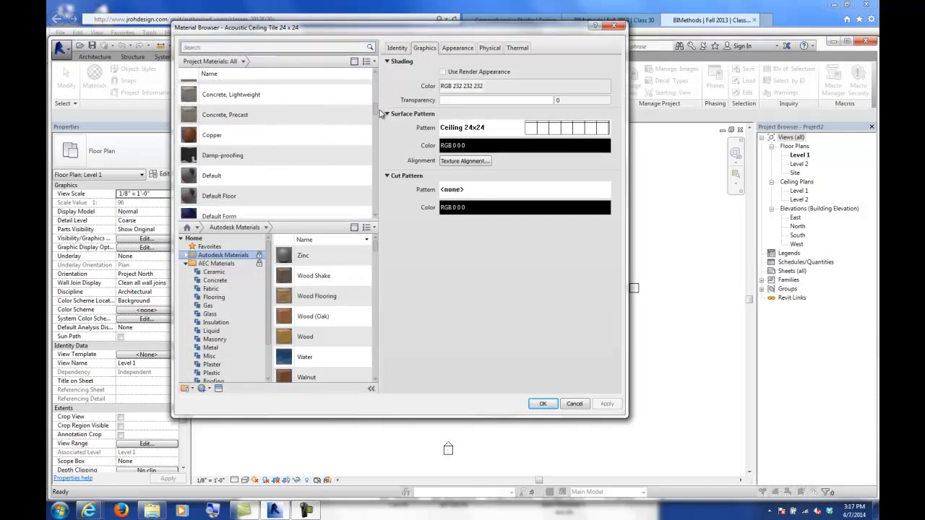
left_click(214, 177)
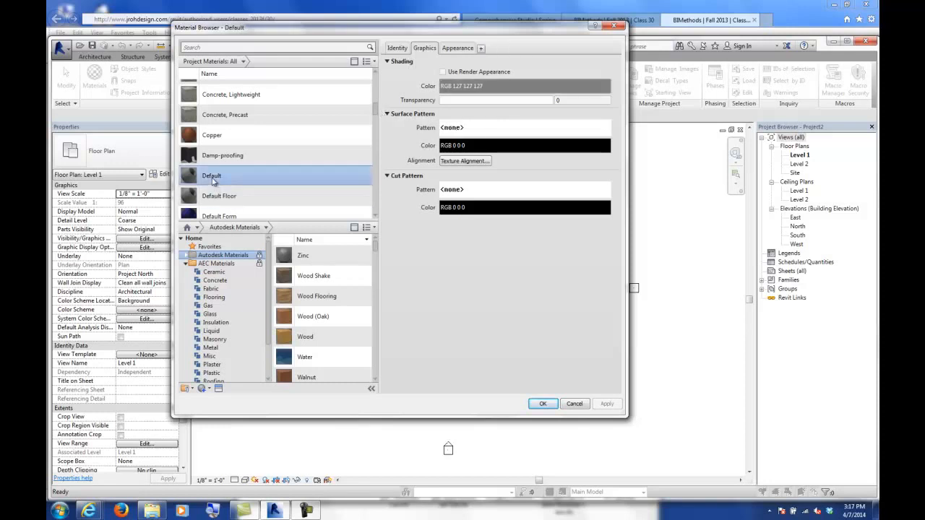
left_click(452, 128)
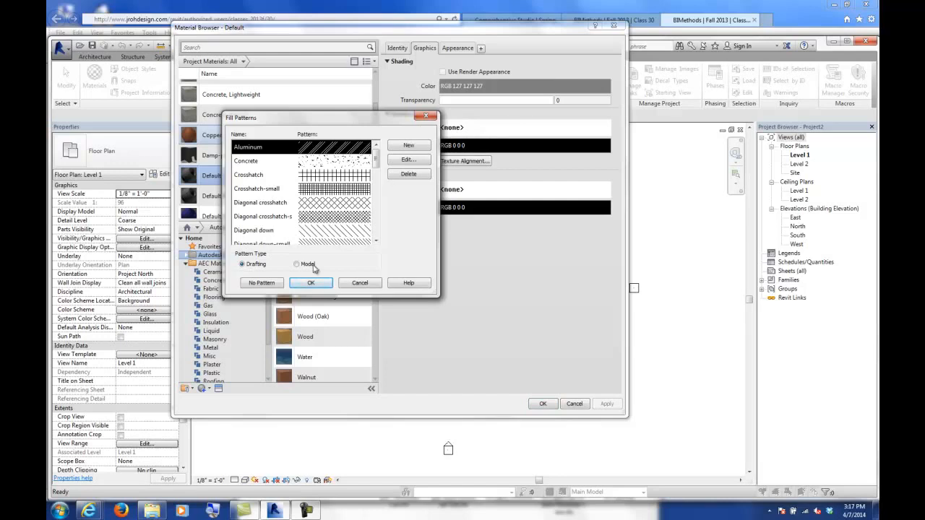
left_click_drag(375, 164, 376, 223)
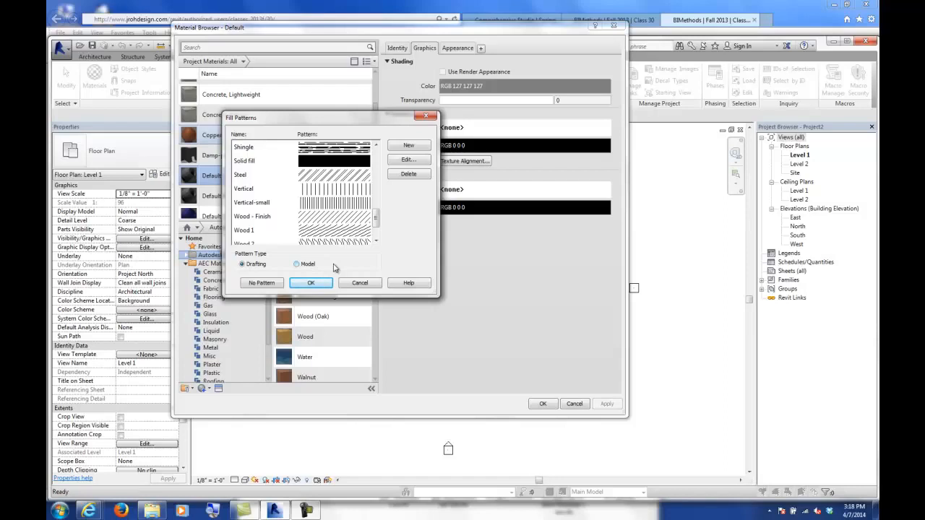
left_click(408, 147)
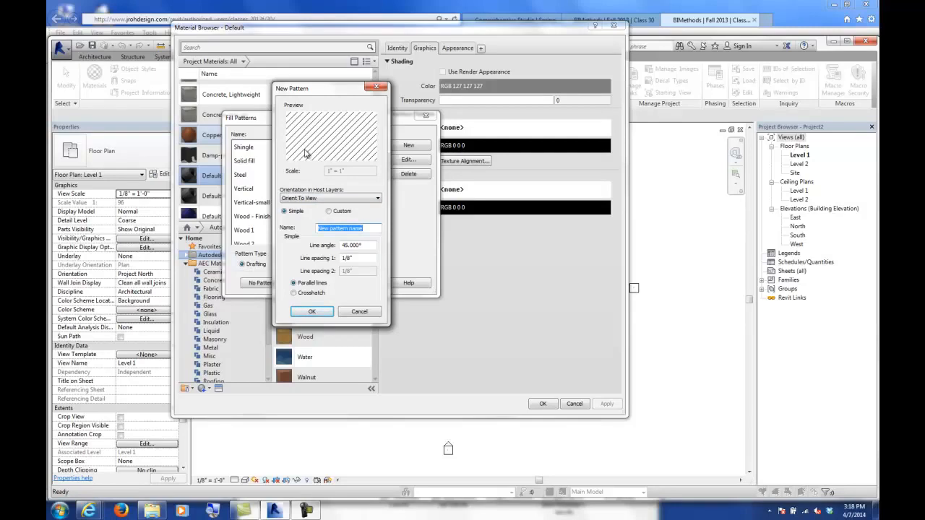
Try a simple crosshatch for the new fill pattern with line angles of 90 and 45 degrees
left_click(294, 293)
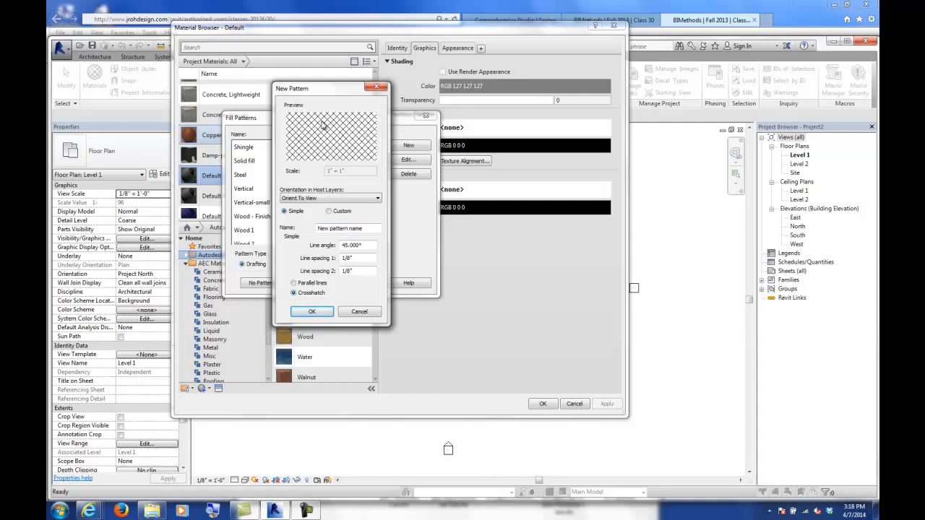
double_click(354, 258)
double_click(362, 245)
type("90")
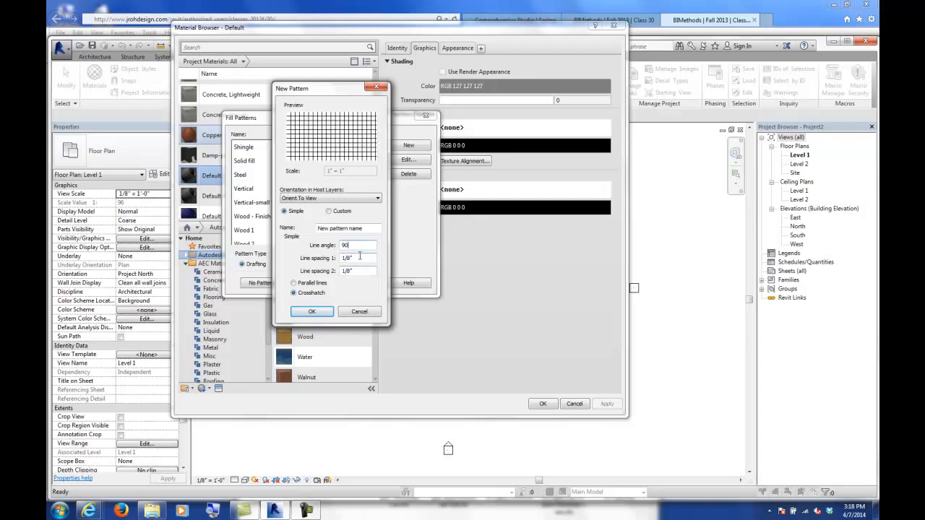
left_click_drag(354, 245, 332, 247)
type("45")
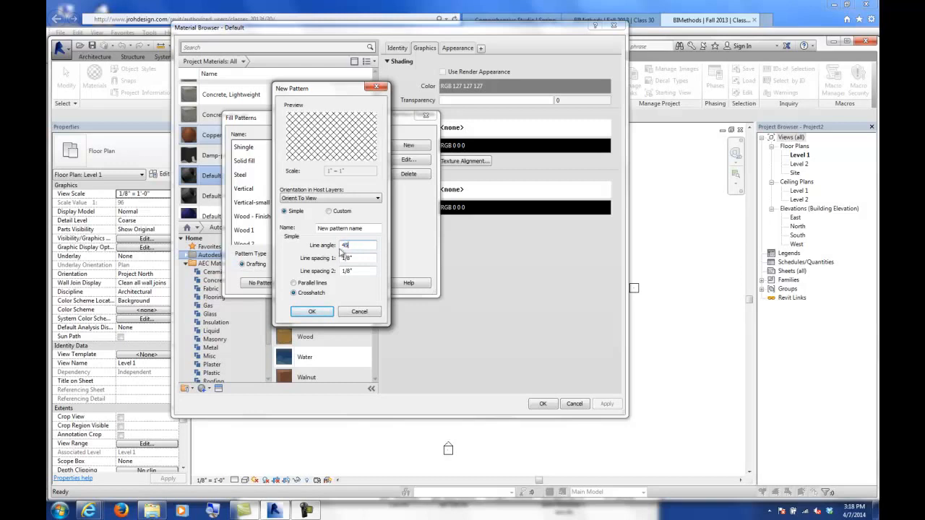
Make the new fill pattern custom and import Autocad_Patterns_for_Revit_3050.pat from the CS_WS-03 class folder
left_click(330, 210)
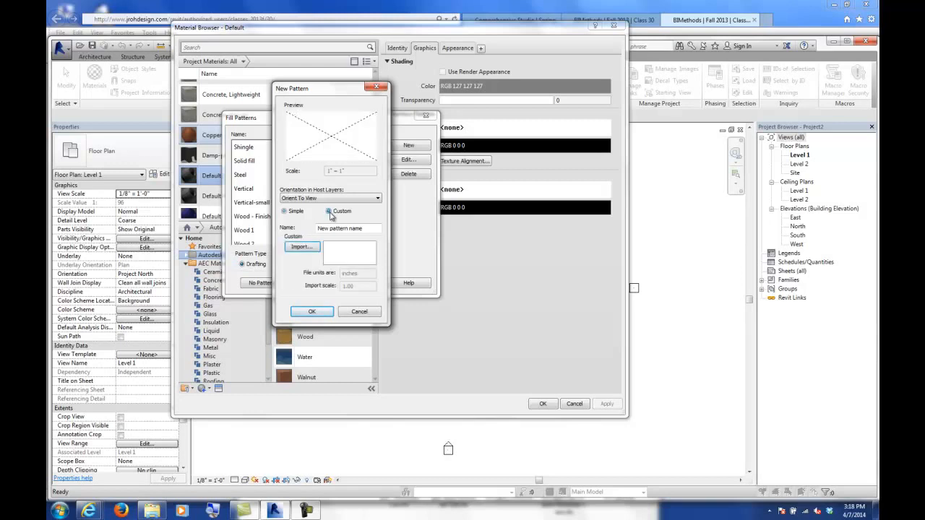
left_click(315, 248)
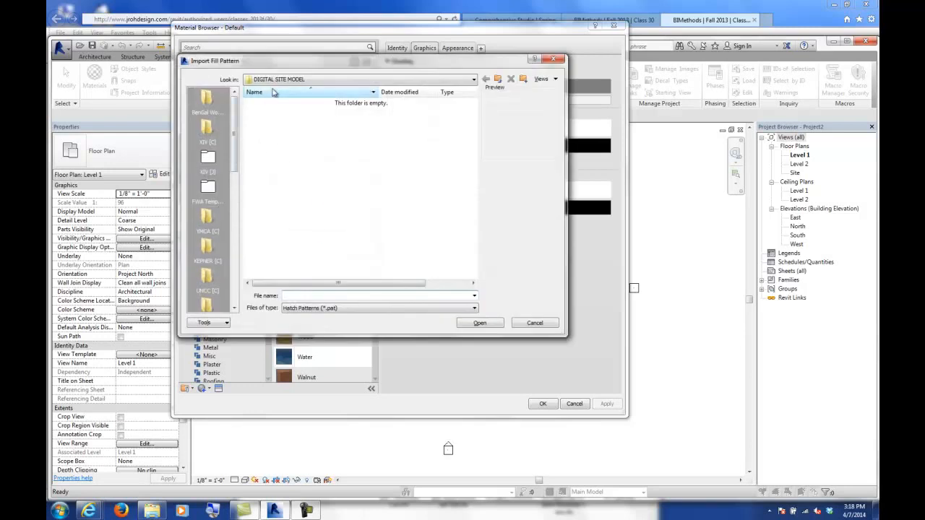
left_click(273, 81)
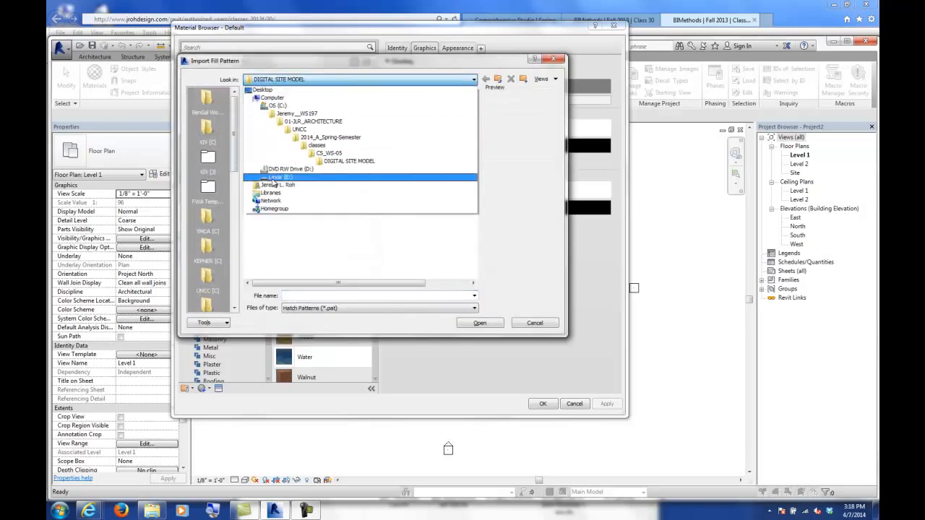
left_click(317, 146)
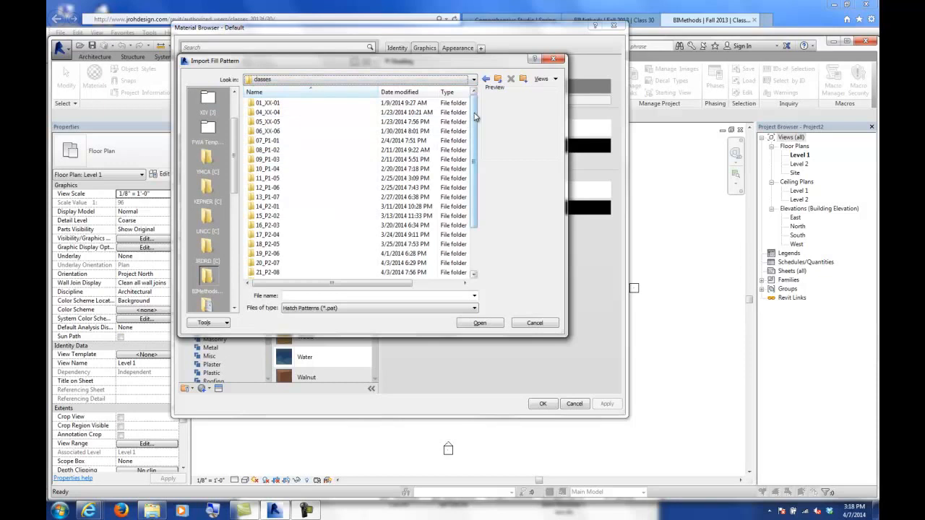
double_click(271, 243)
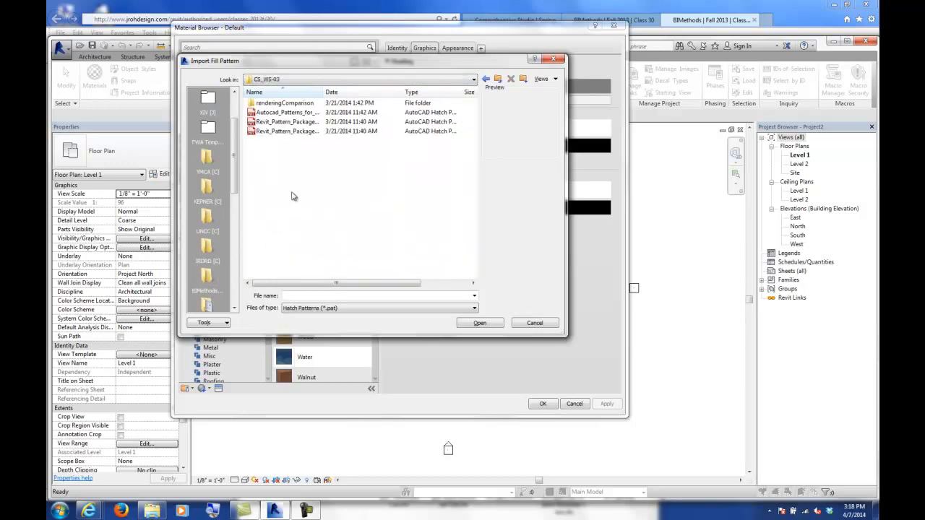
left_click_drag(324, 91, 393, 92)
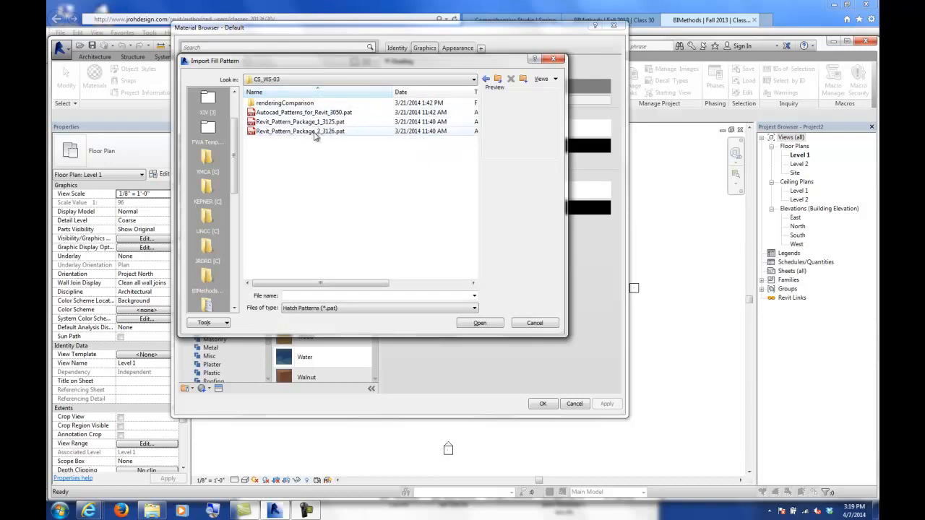
left_click(280, 114)
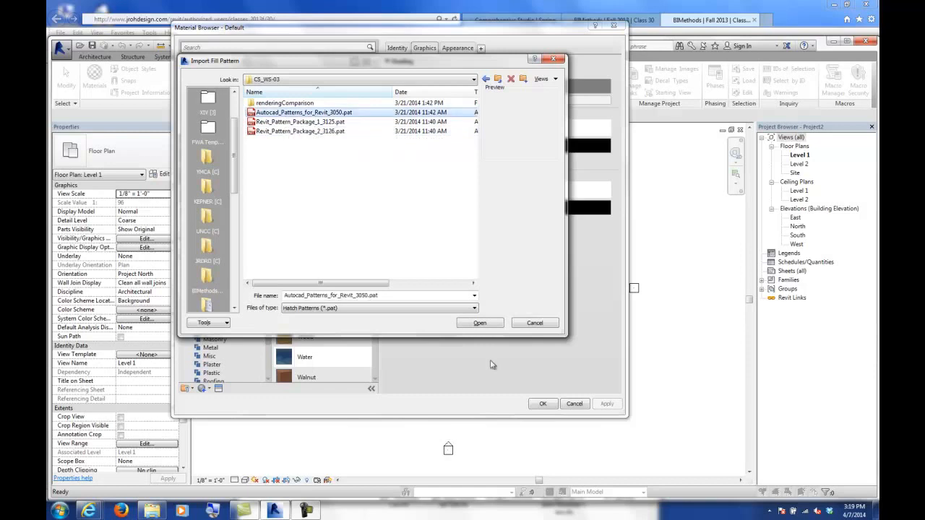
left_click(478, 324)
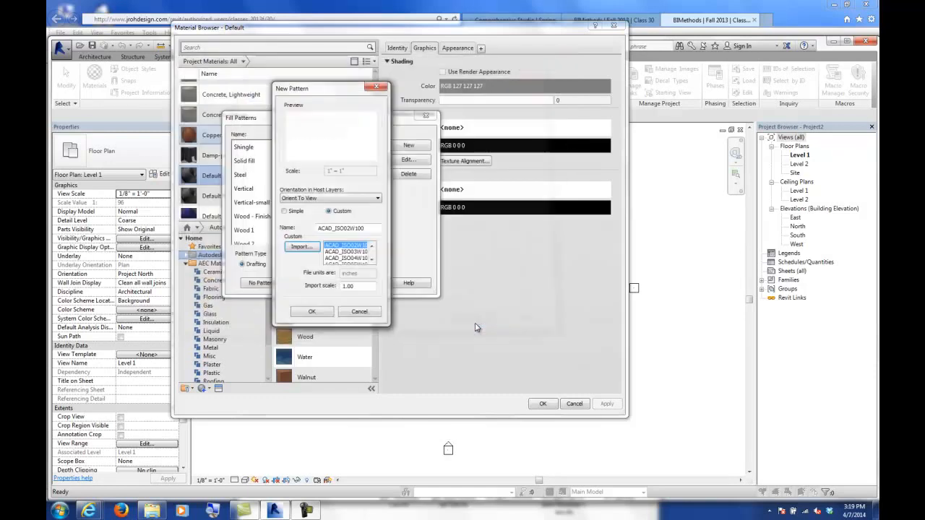
Browse the imported AutoCAD hatch patterns one by one, examining the preview of each from the ACAD_ISO patterns onward
left_click(342, 252)
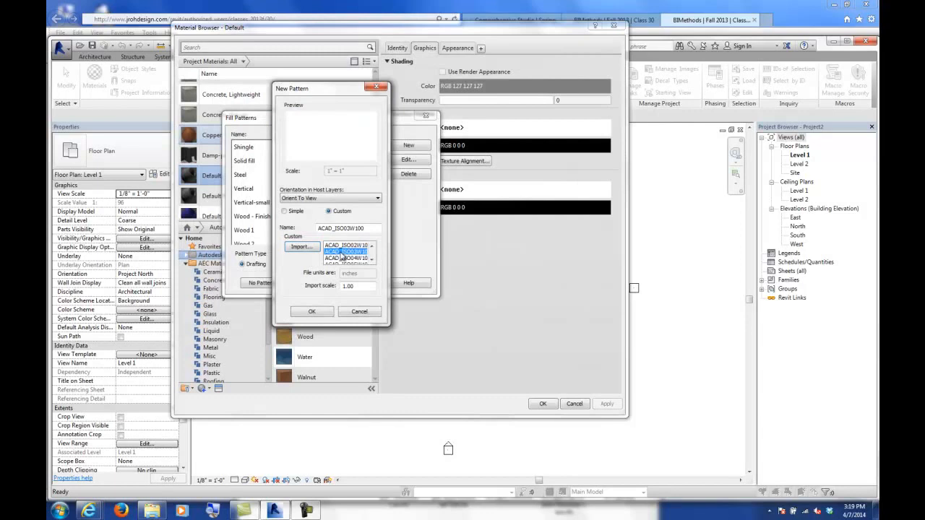
key("Down")
key("Down")
key("Down")
key("Down")
key("Down")
key("Down")
key("Down")
key("Down")
key("Down")
key("Down")
key("Down")
key("Down")
key("Up")
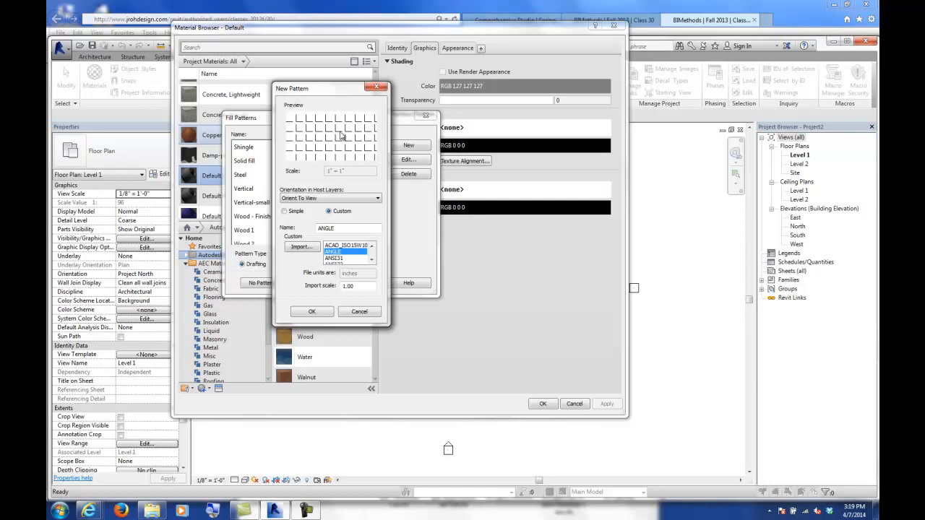
key("Down")
key("Down")
key("Down")
key("Down")
key("Down")
key("Down")
key("Down")
key("Down")
key("Down")
key("Down")
key("Down")
key("Down")
key("Down")
key("Down")
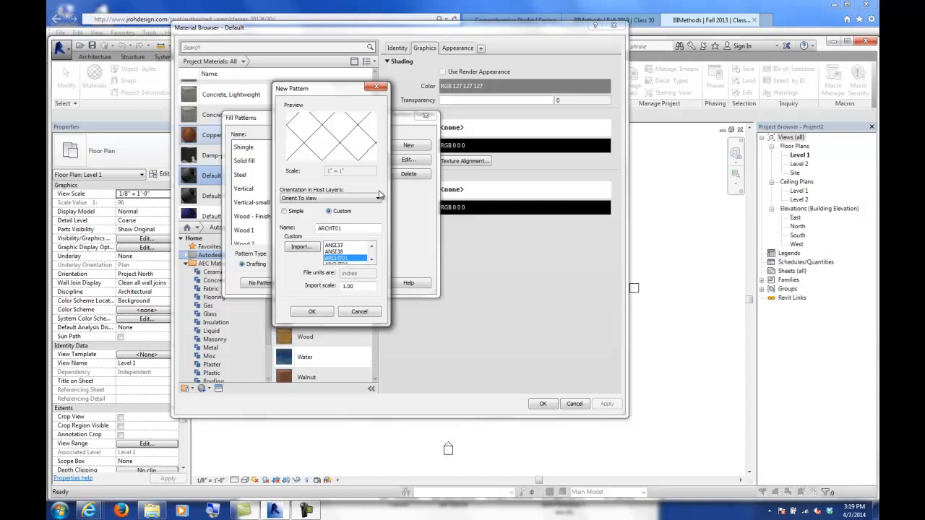
key("Down")
key("Down")
key("Down")
key("Down")
key("Down")
key("Down")
key("Down")
key("Down")
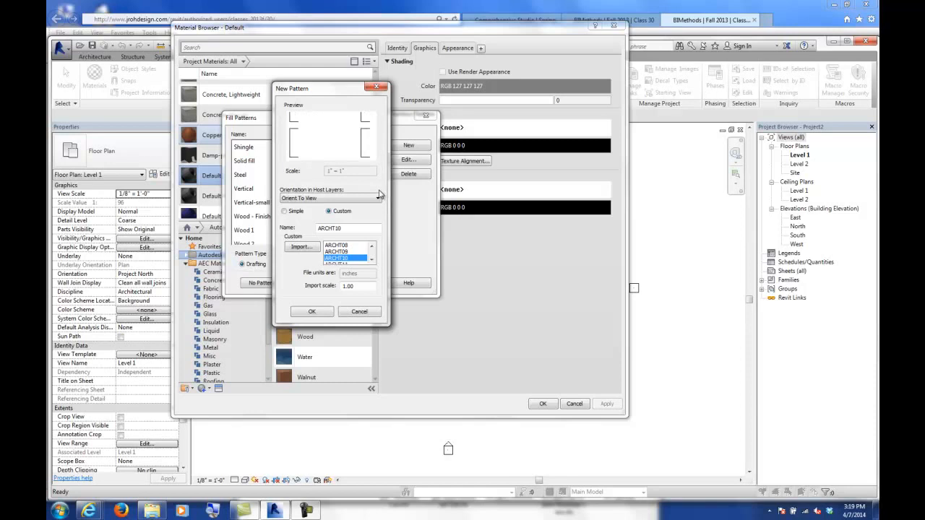
key("Down")
key("Down")
key("Down")
key("Down")
key("Down")
key("Down")
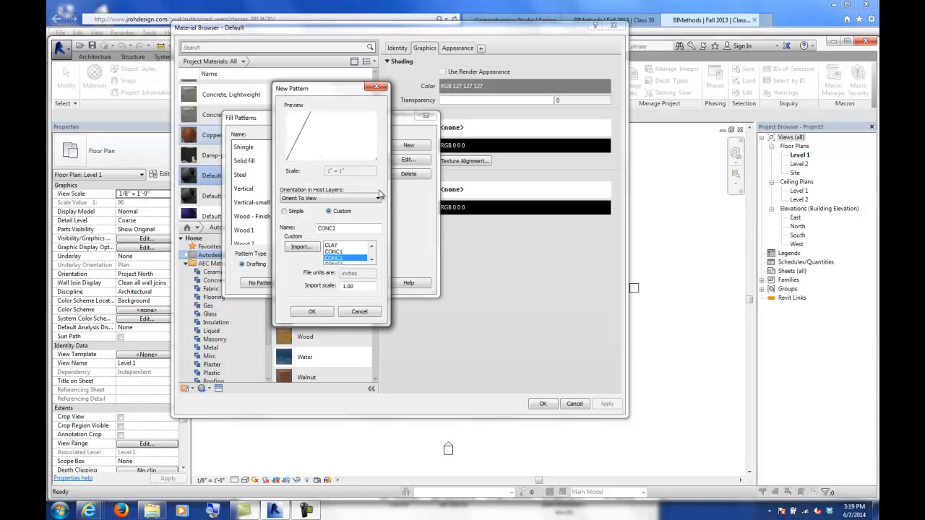
key("Down")
key("Down")
key("Down")
key("Down")
key("Down")
key("Down")
key("Down")
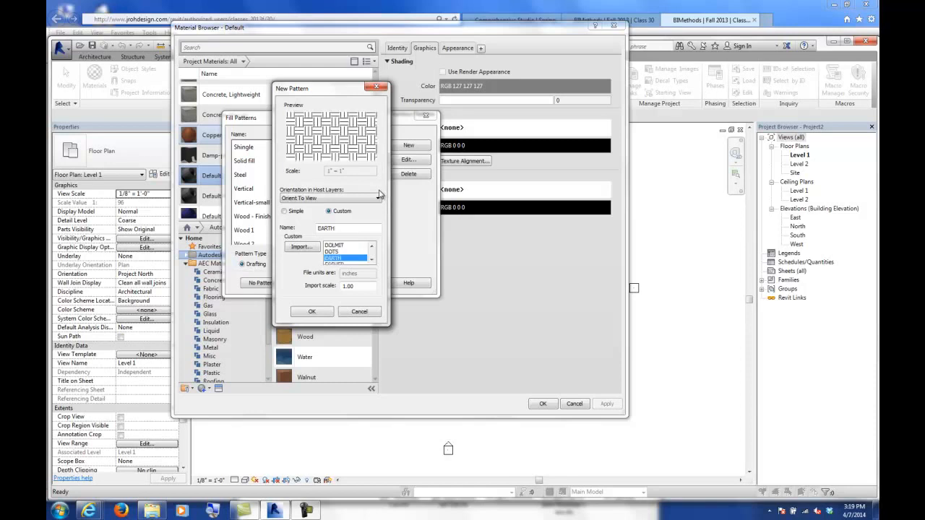
key("Up")
key("Up")
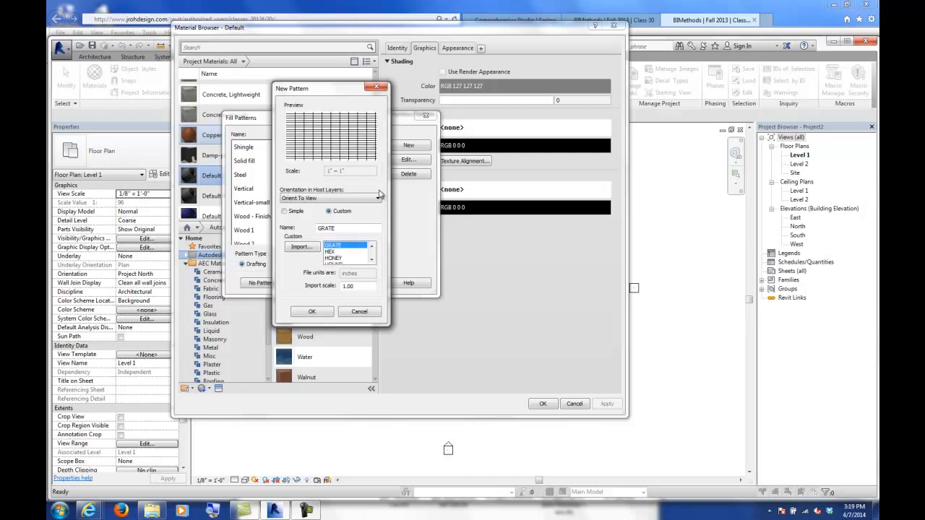
Create the custom fill pattern from the imported HEX hatch and assign it as the Default material's surface pattern
key("Down")
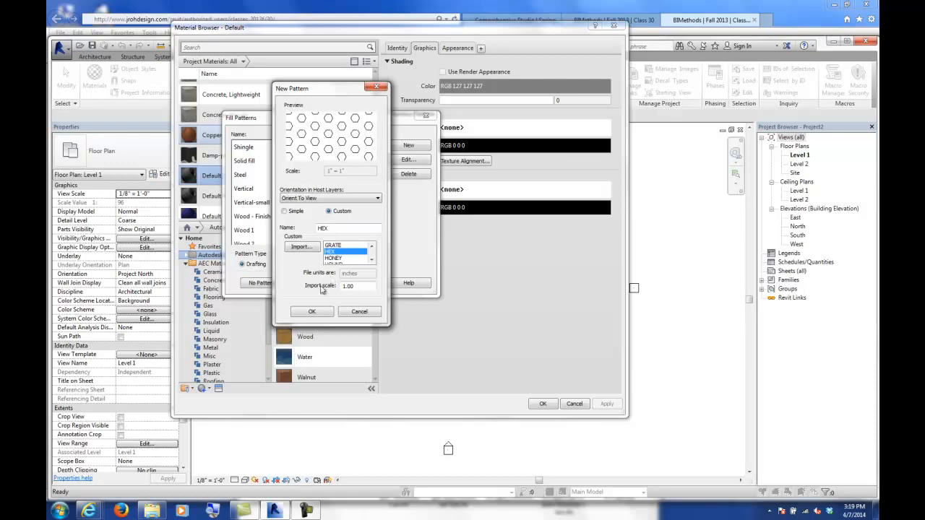
left_click(313, 311)
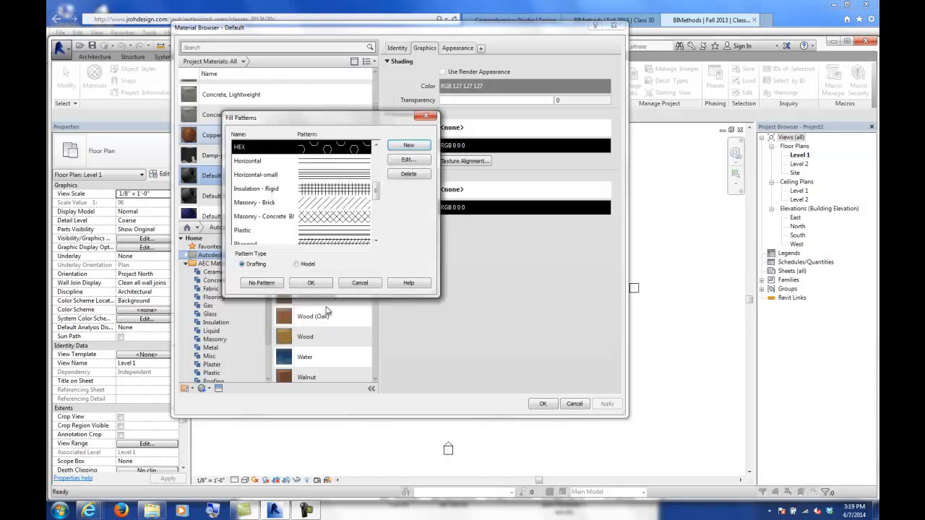
left_click(303, 284)
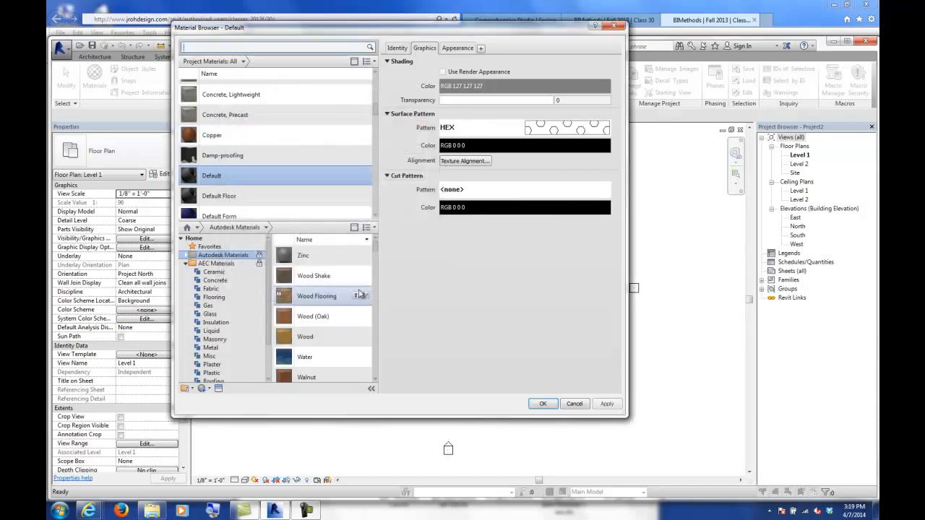
Set the Default material's surface pattern color to gray RGB 128 128 128 and accept the material changes
left_click(466, 150)
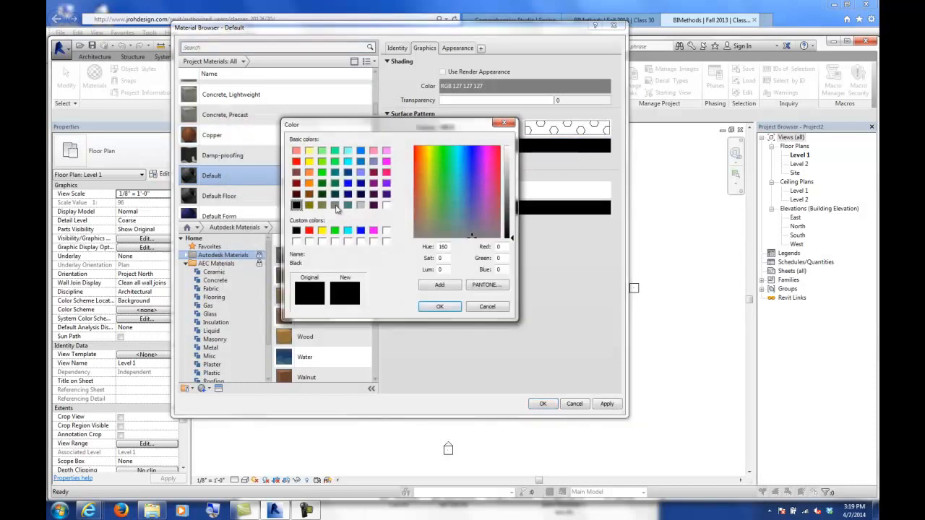
left_click(360, 205)
left_click(440, 306)
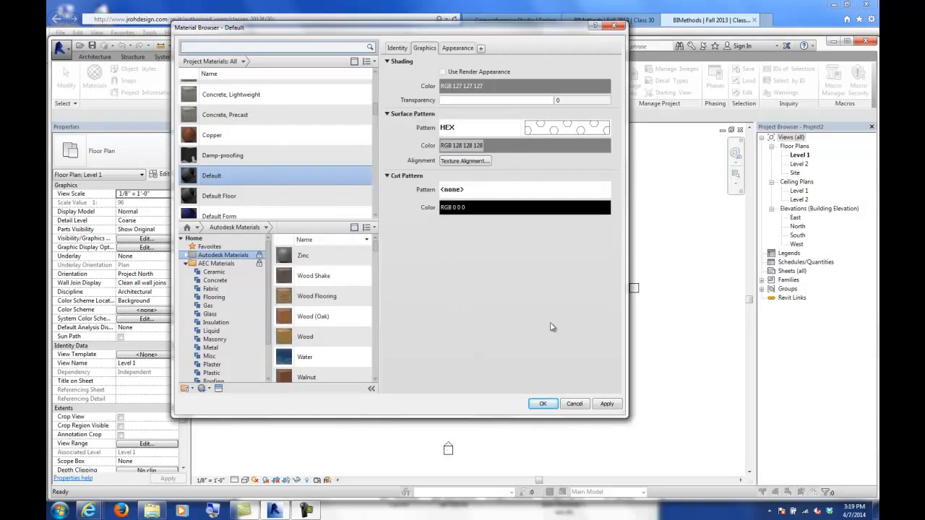
left_click(543, 403)
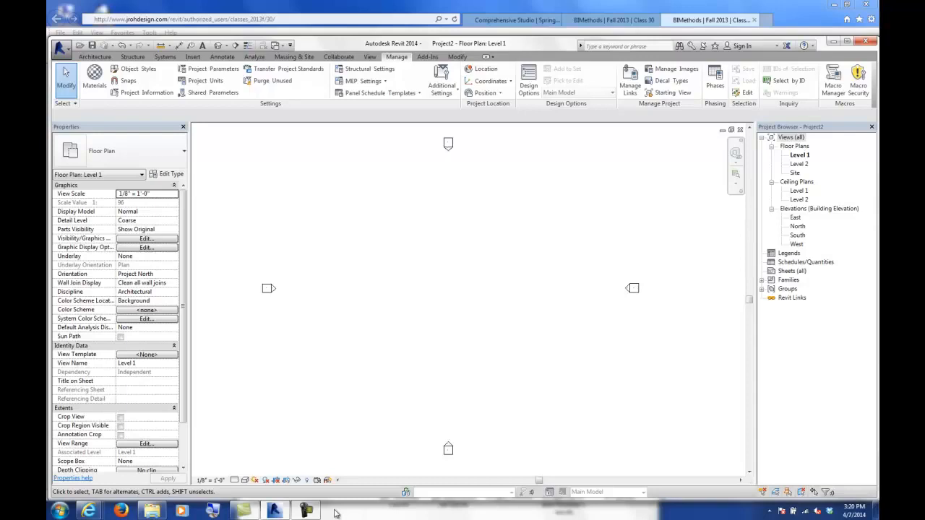
left_click(306, 510)
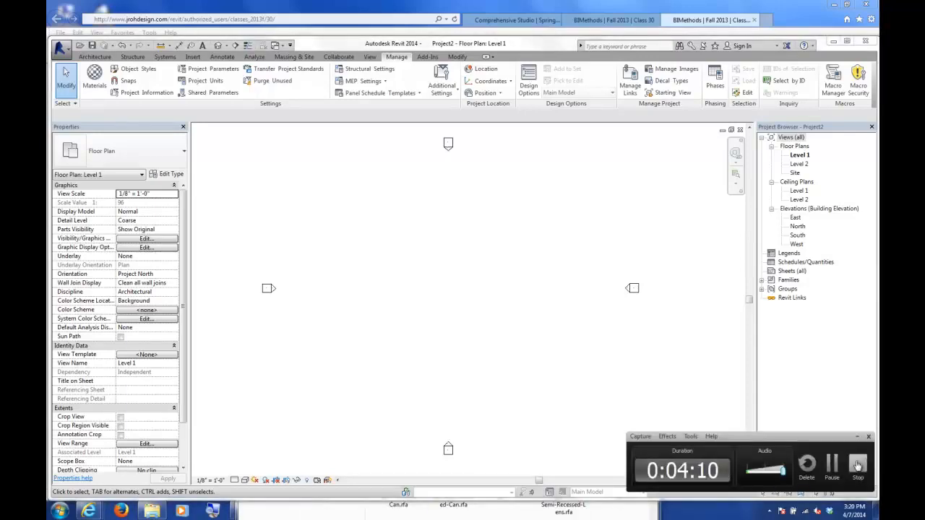
left_click(857, 466)
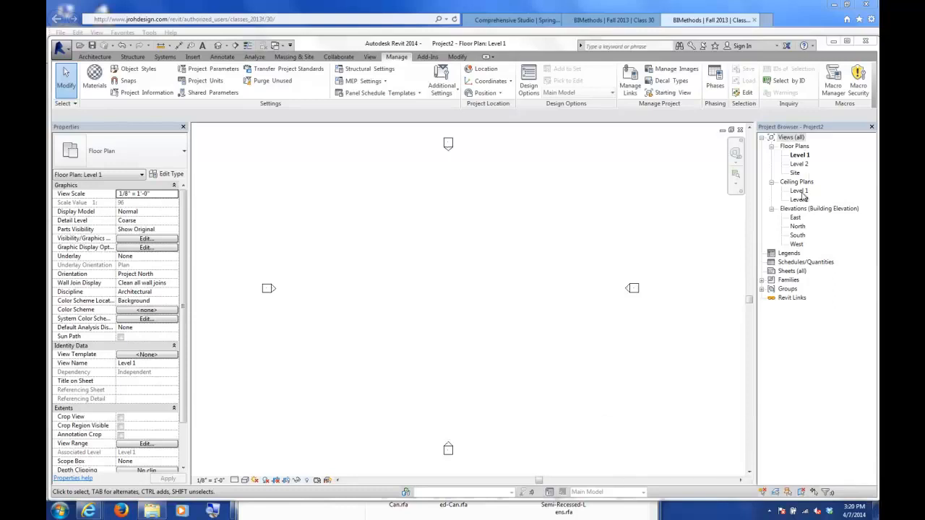
In the Level 1 ceiling plan, create a rectangular sketched 2' x 4' ACT System ceiling, about 37'-0" by 40'-6"
double_click(799, 191)
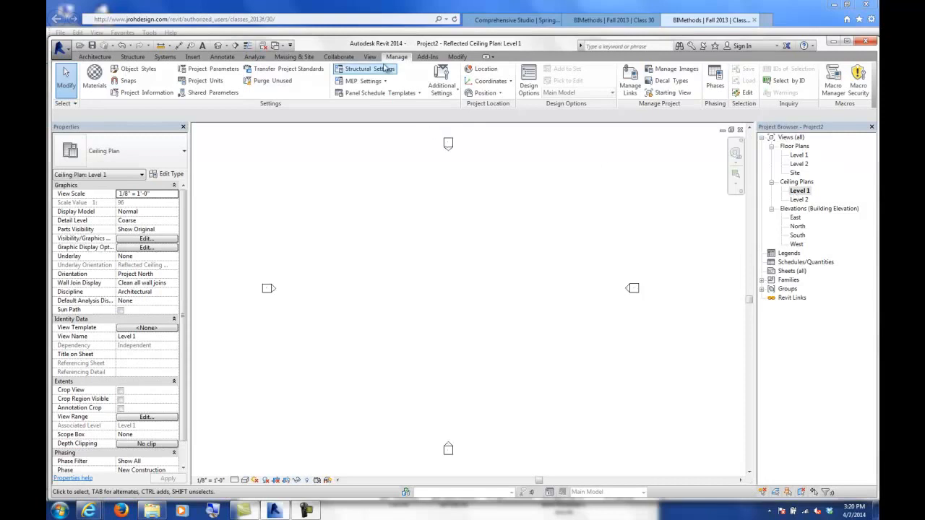
left_click(94, 56)
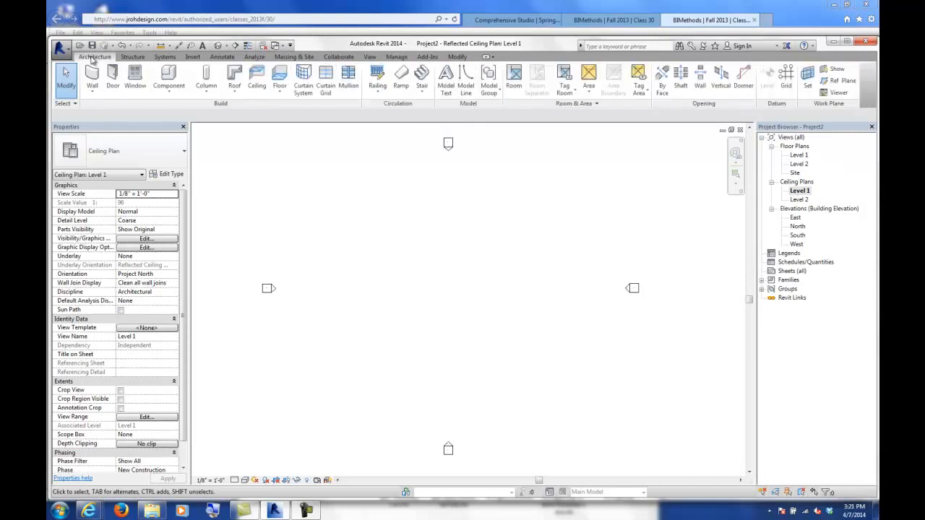
left_click(255, 77)
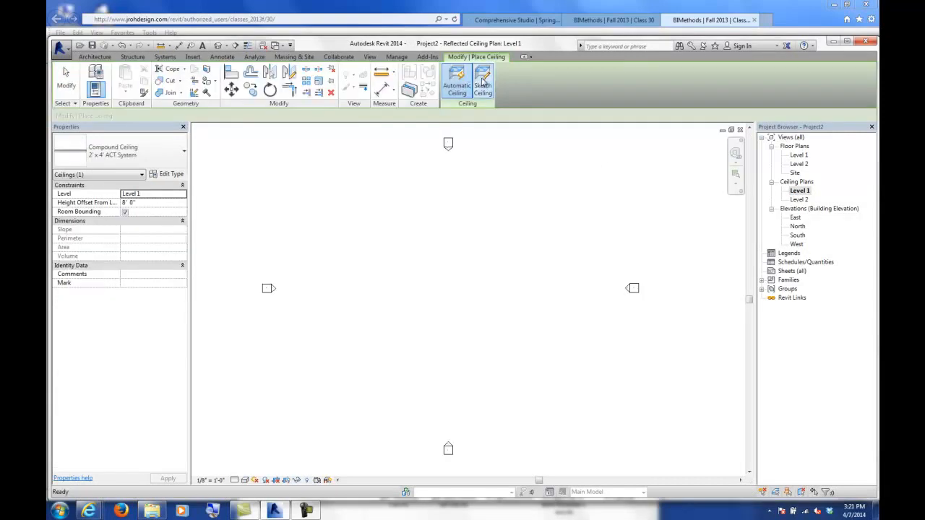
left_click(482, 81)
left_click(532, 69)
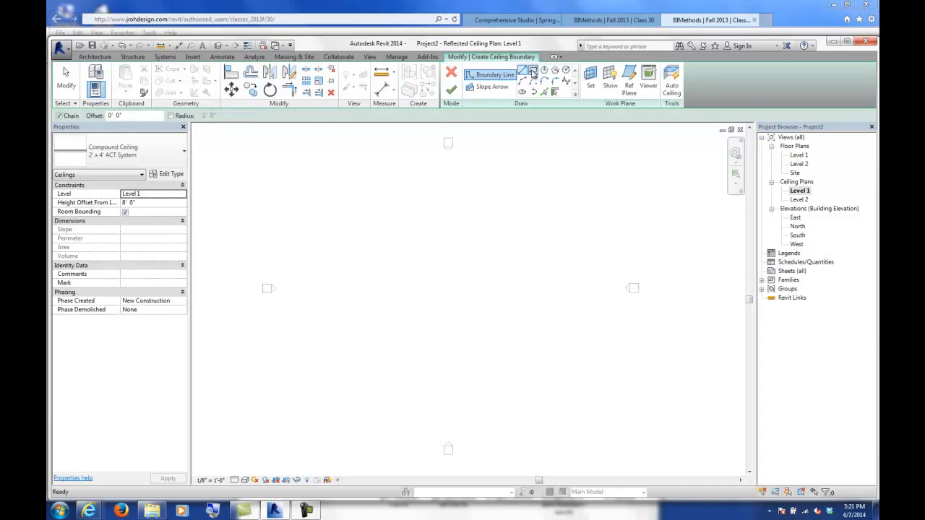
left_click(406, 239)
left_click(487, 328)
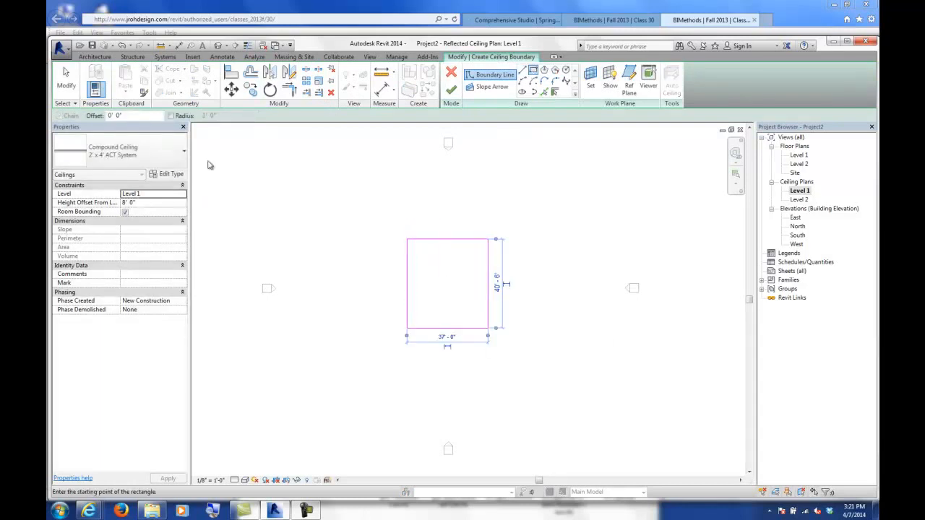
left_click(64, 83)
scroll(423, 281, "up", 4)
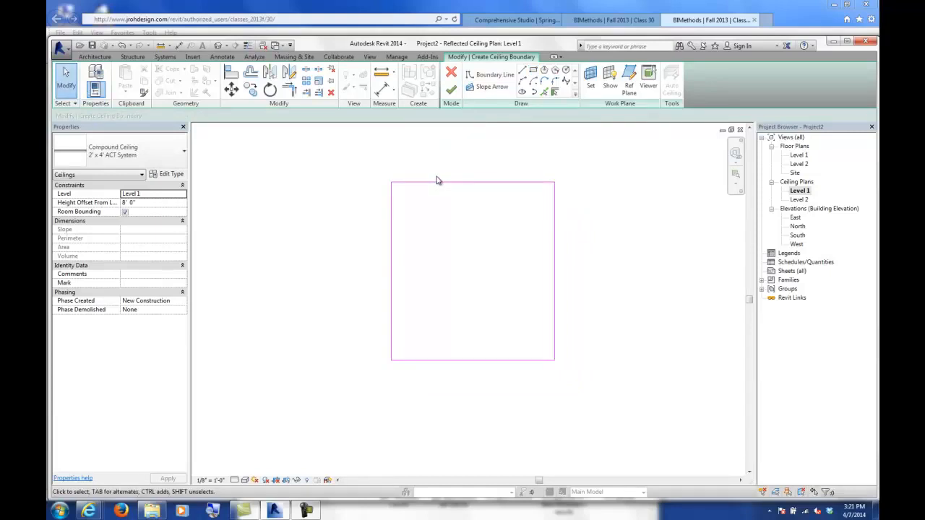
left_click(451, 89)
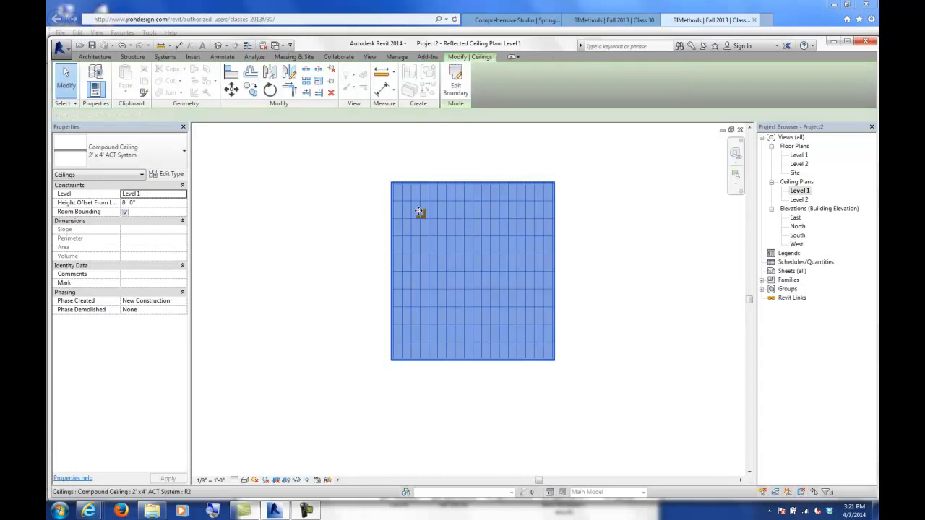
left_click(364, 222)
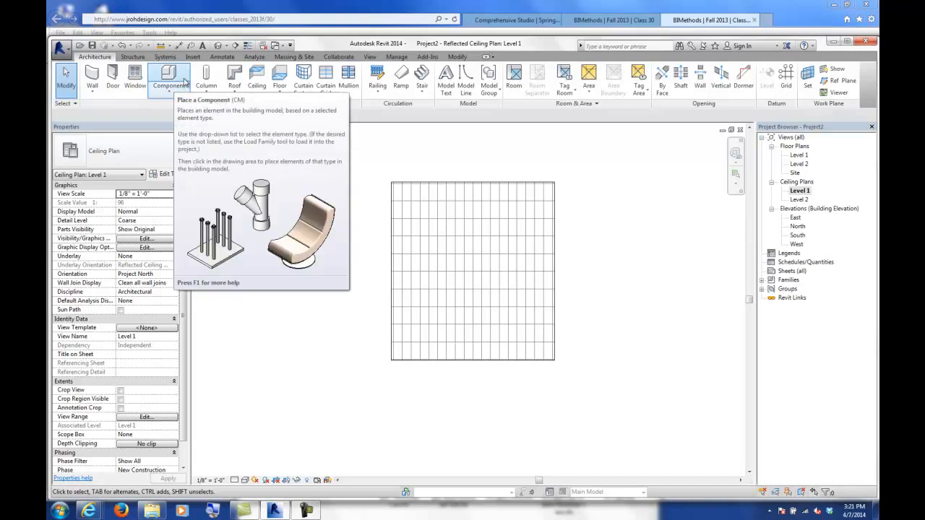
Start a second sketched ceiling with a rectangular boundary about 7'-0" wide along the full west edge of the existing ceiling
left_click(256, 78)
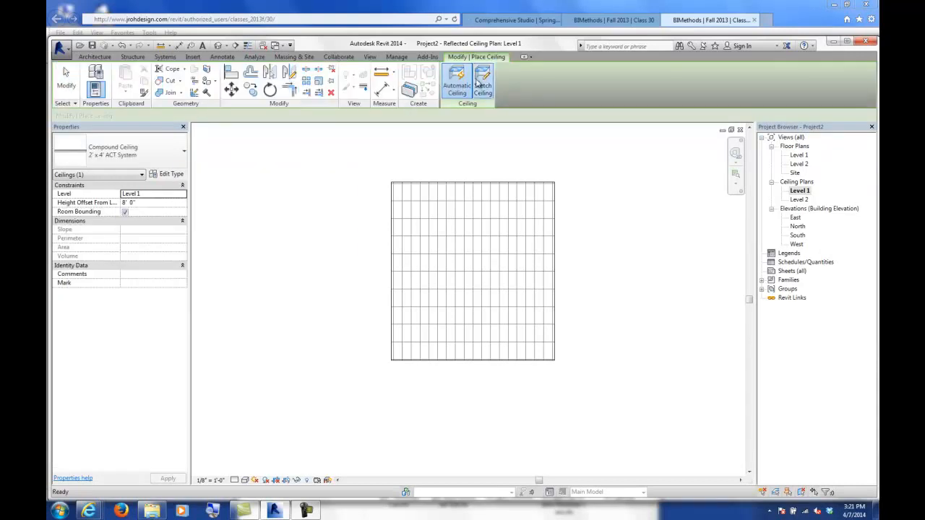
left_click(481, 81)
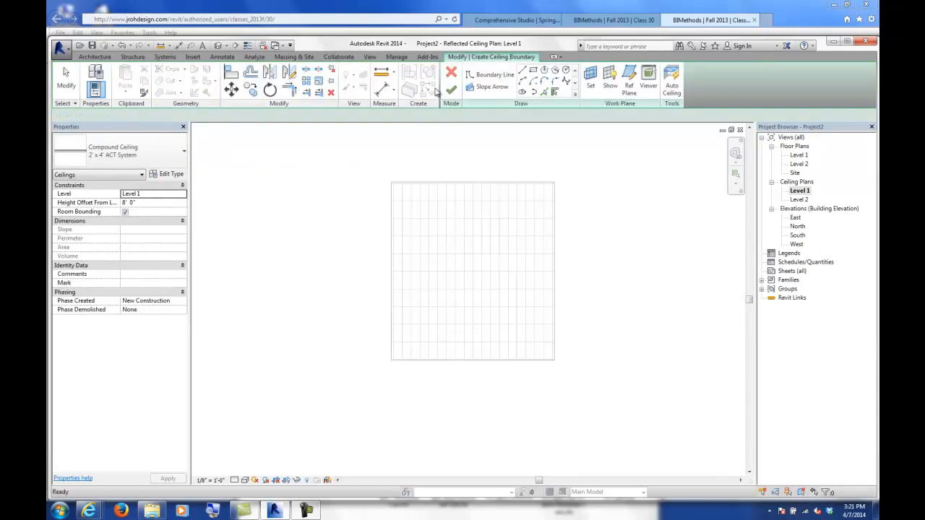
left_click(392, 183)
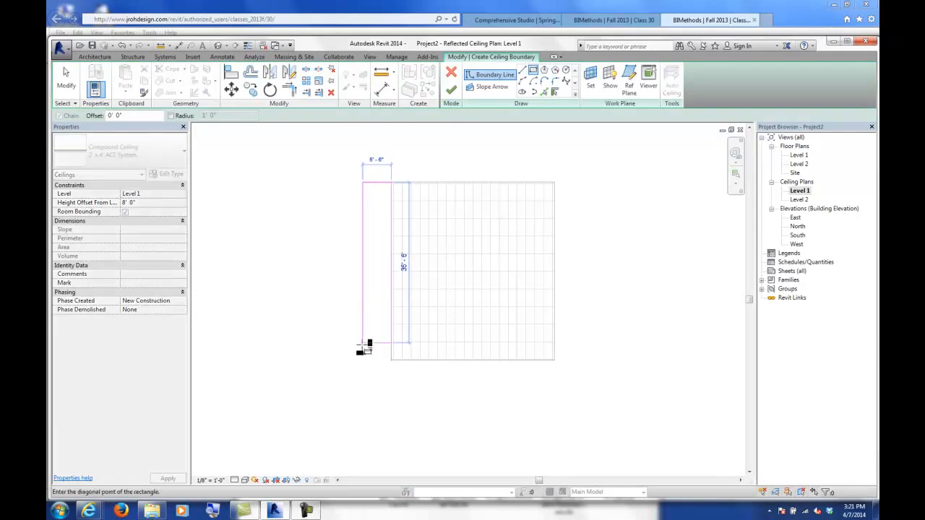
left_click(361, 360)
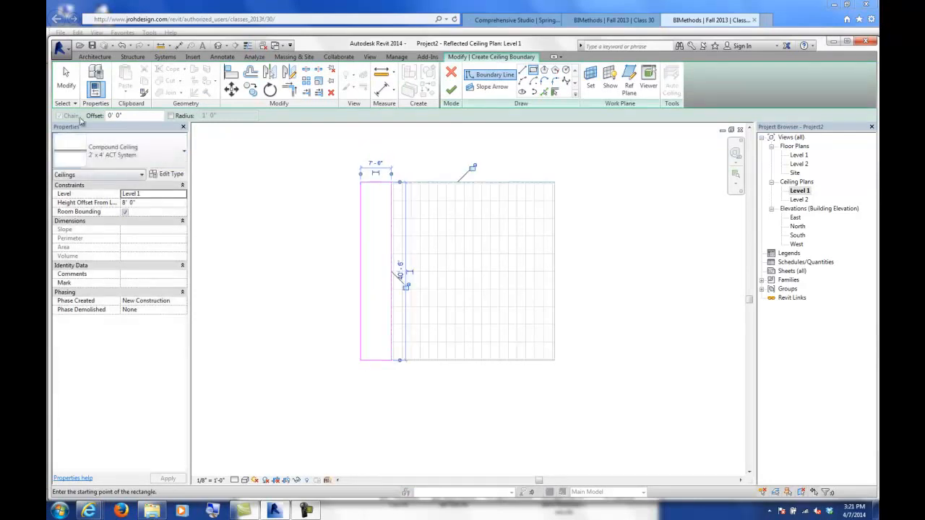
key("Escape")
key("Escape")
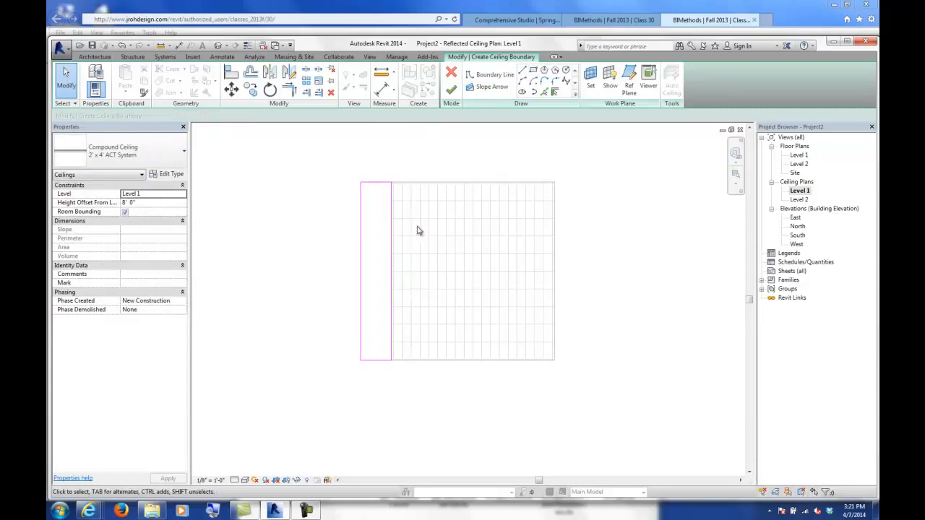
Add a slope arrow across the narrow ceiling, from the midpoint of the shared edge to the midpoint of the outer edge
left_click(489, 87)
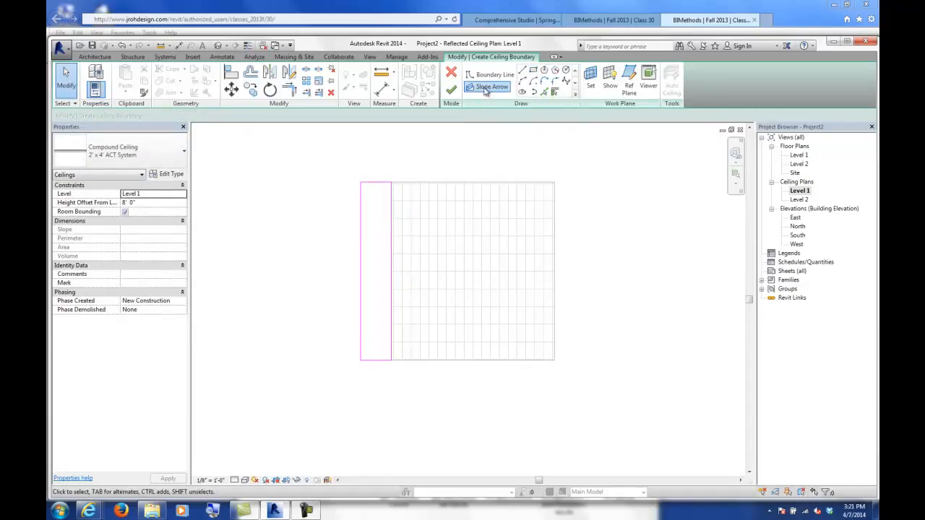
left_click(391, 273)
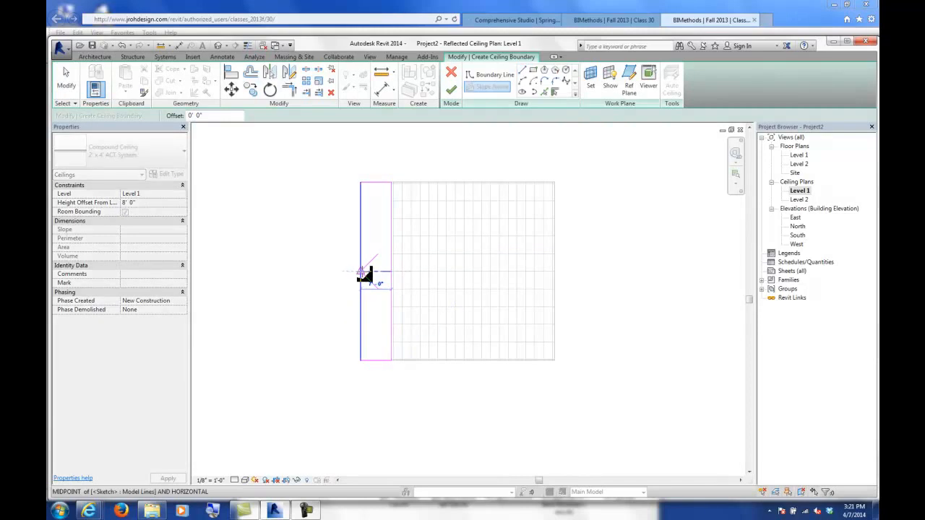
left_click(361, 271)
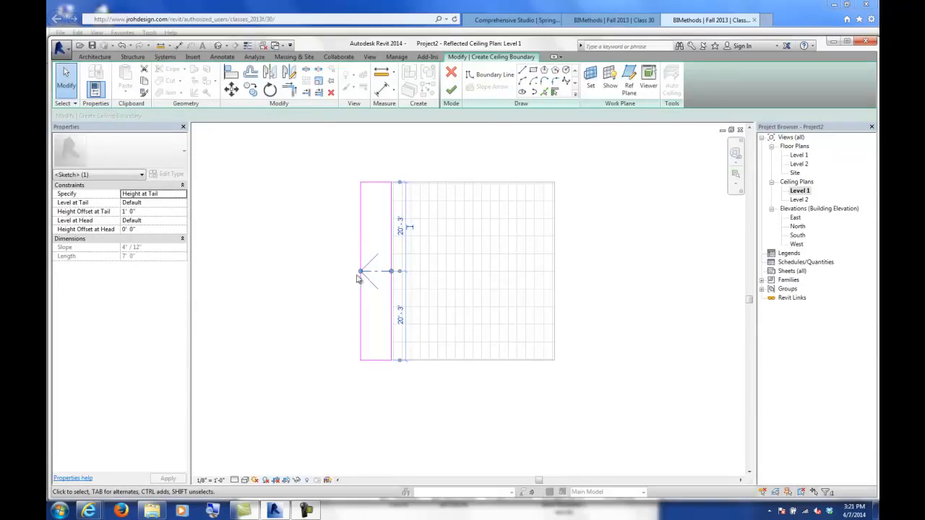
Set the slope arrow's height offset to 0' at the tail and 3' at the head, and finish the narrow ceiling
scroll(374, 280, "up", 3)
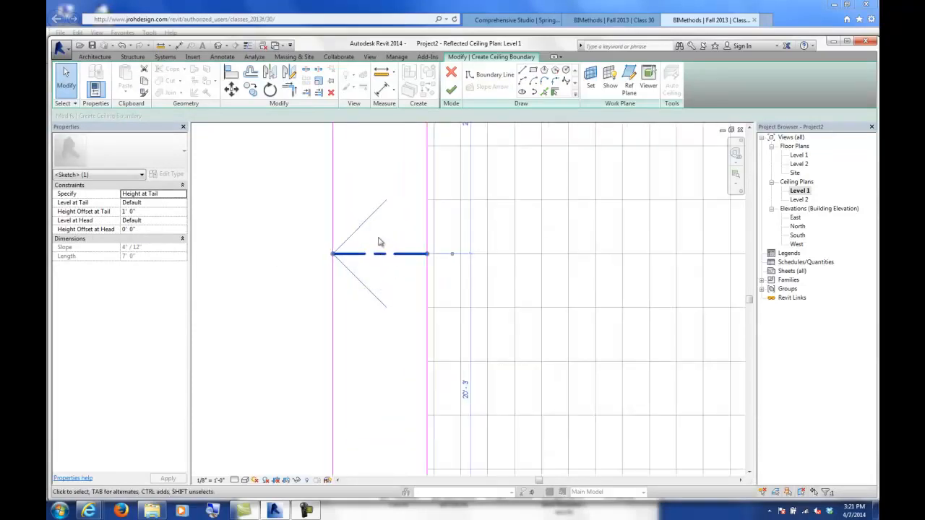
left_click(158, 211)
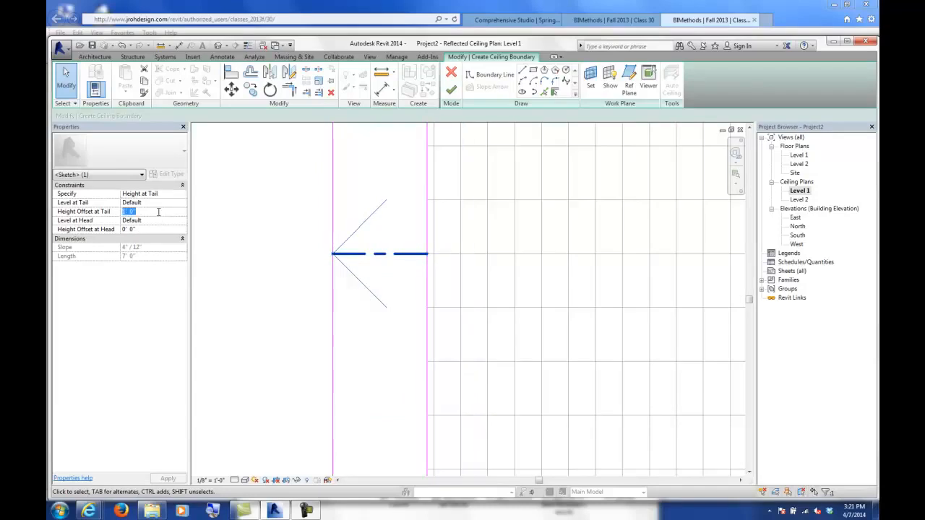
type("0")
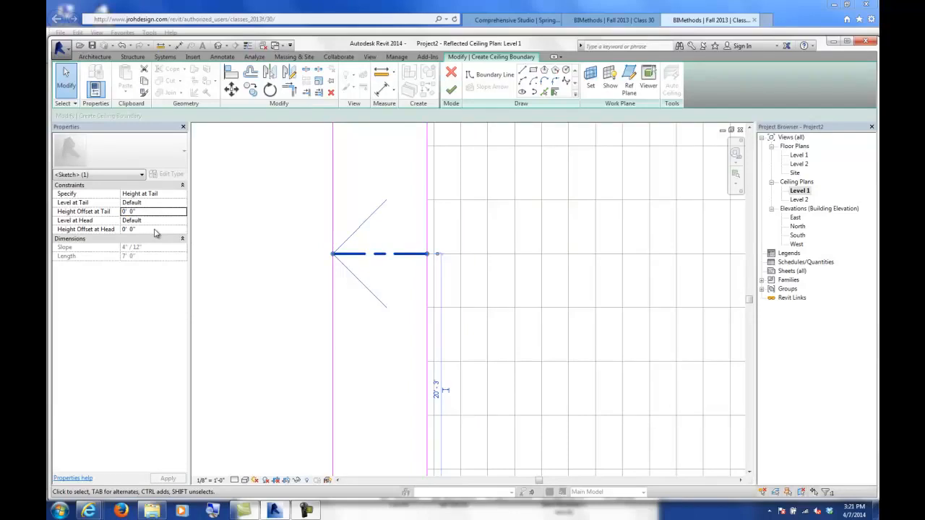
left_click(154, 229)
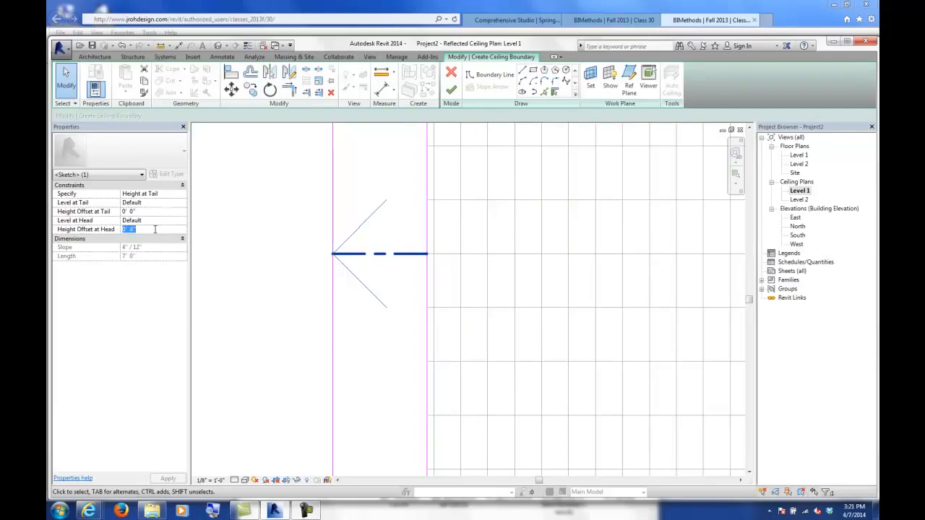
type("3")
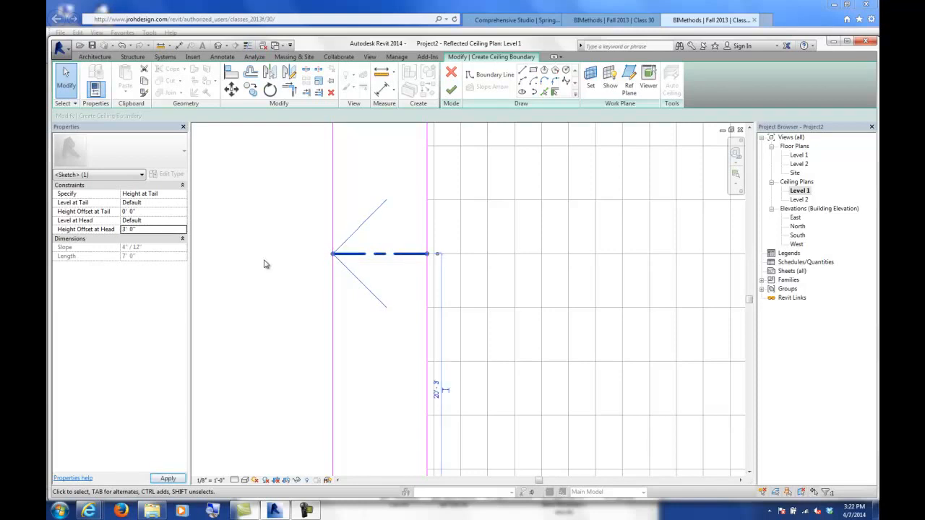
left_click(451, 89)
left_click(281, 200)
scroll(281, 200, "down", 5)
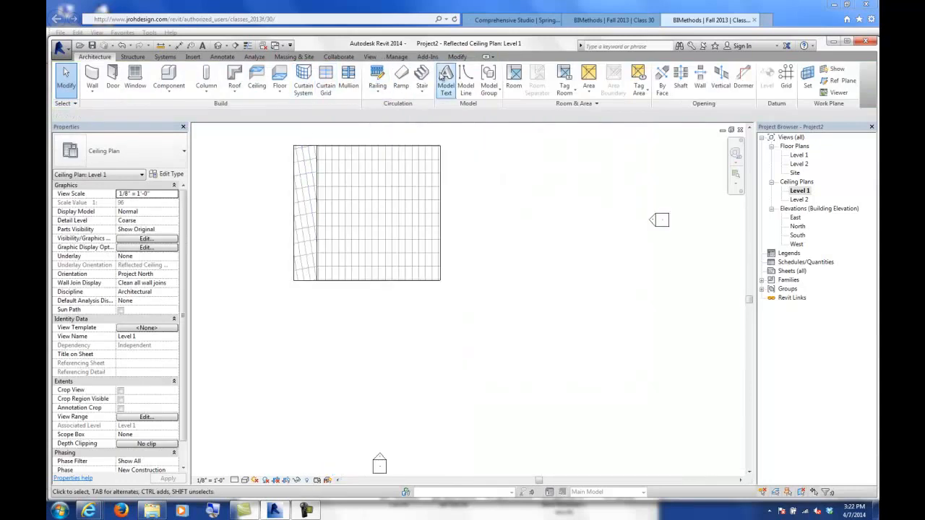
Draw a horizontal building section through both ceilings, looking north, and open the section view
left_click(455, 56)
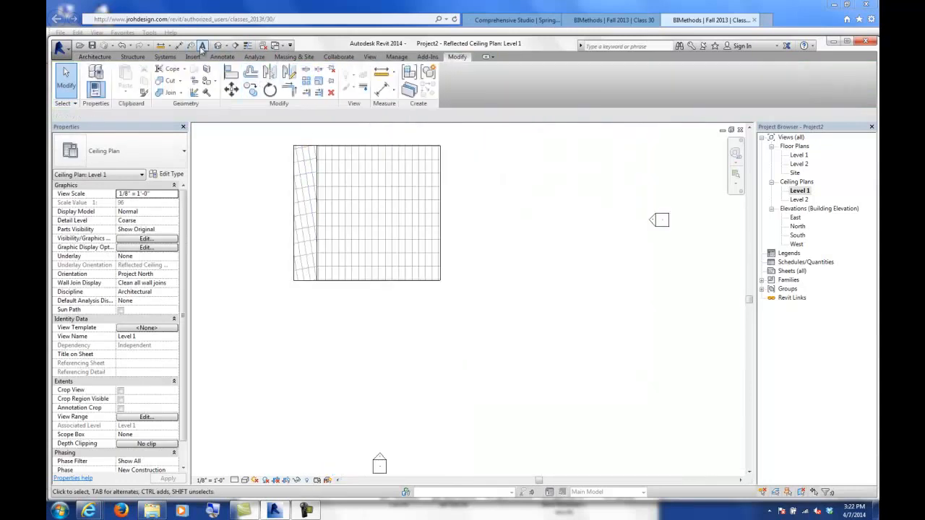
left_click(235, 45)
left_click(263, 191)
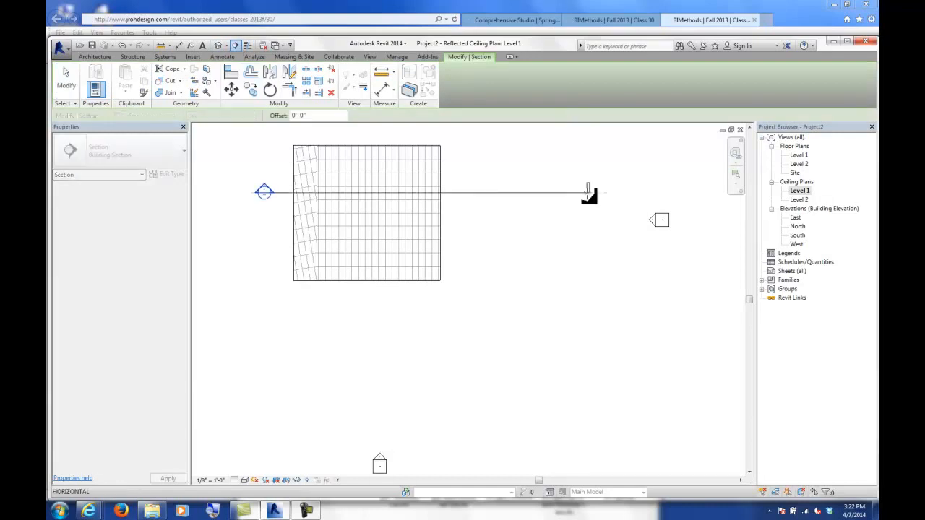
left_click(459, 191)
key("Escape")
key("Escape")
double_click(264, 191)
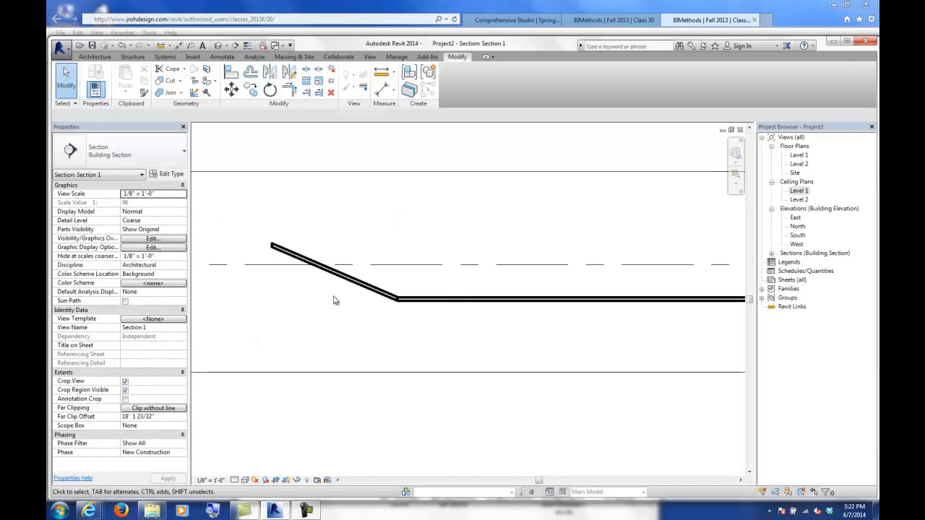
Select the sloped ceiling in the section and examine its profile against the flat ceiling and Level 2
left_click(340, 274)
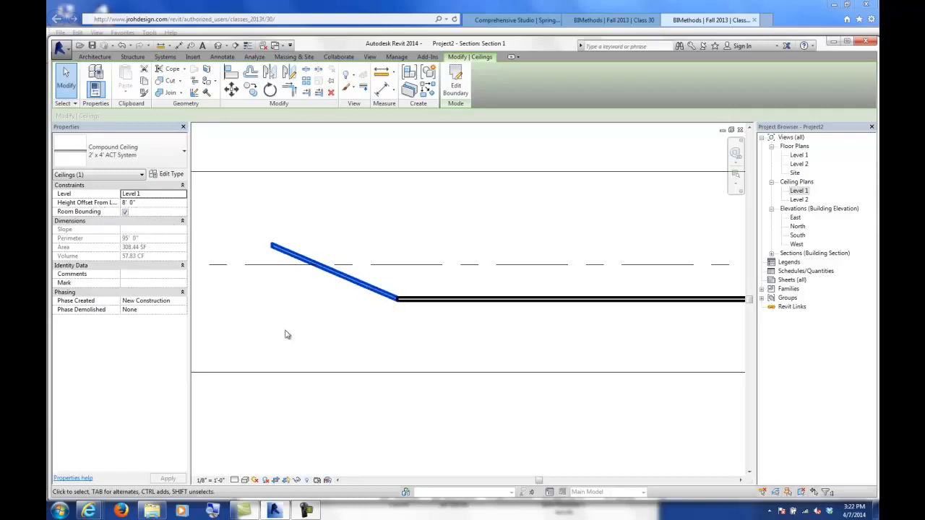
scroll(285, 334, "down", 2)
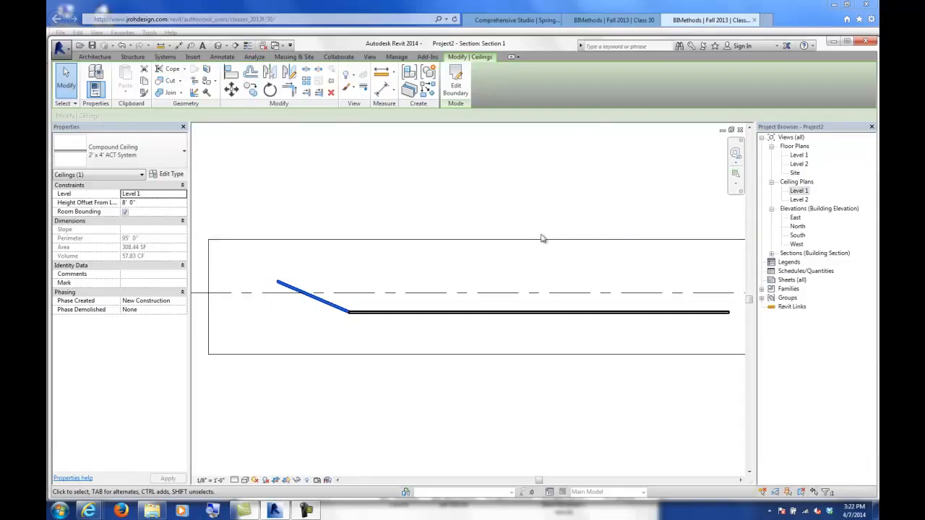
scroll(479, 244, "down", 3)
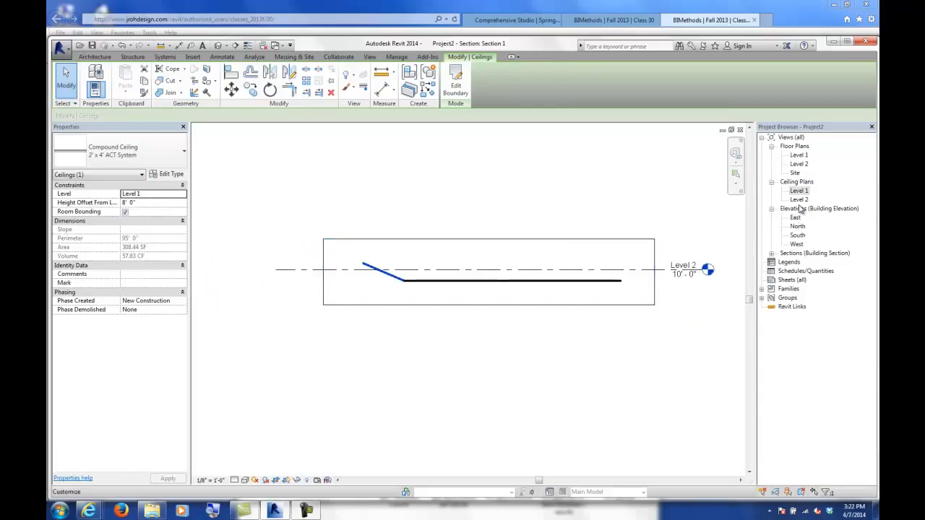
In the Level 1 ceiling plan, replace the narrow ceiling's slope arrow with a diagonal one from its southeast corner to its northwest corner
double_click(797, 157)
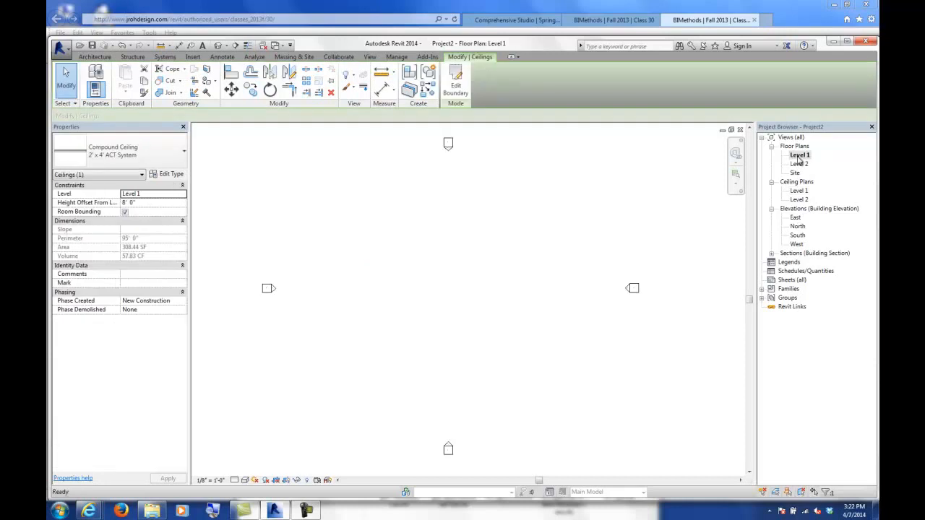
double_click(800, 191)
double_click(306, 221)
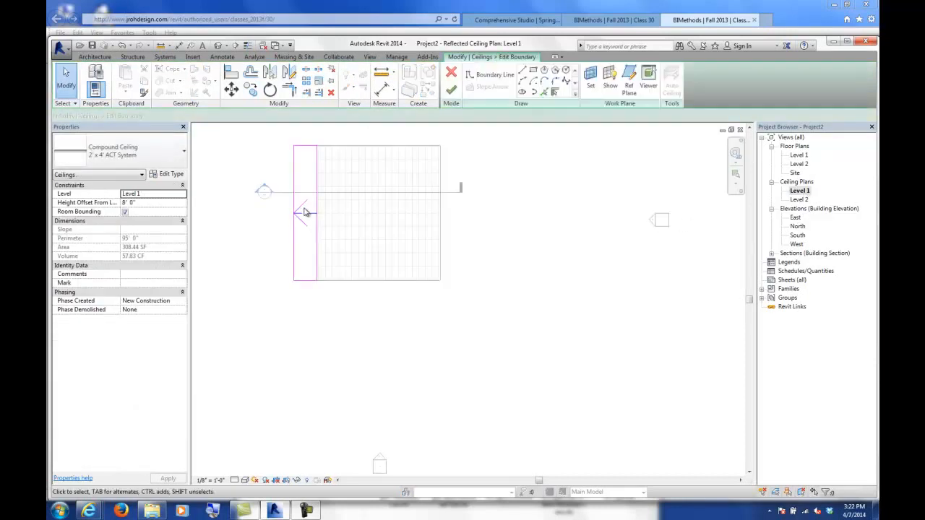
left_click(491, 86)
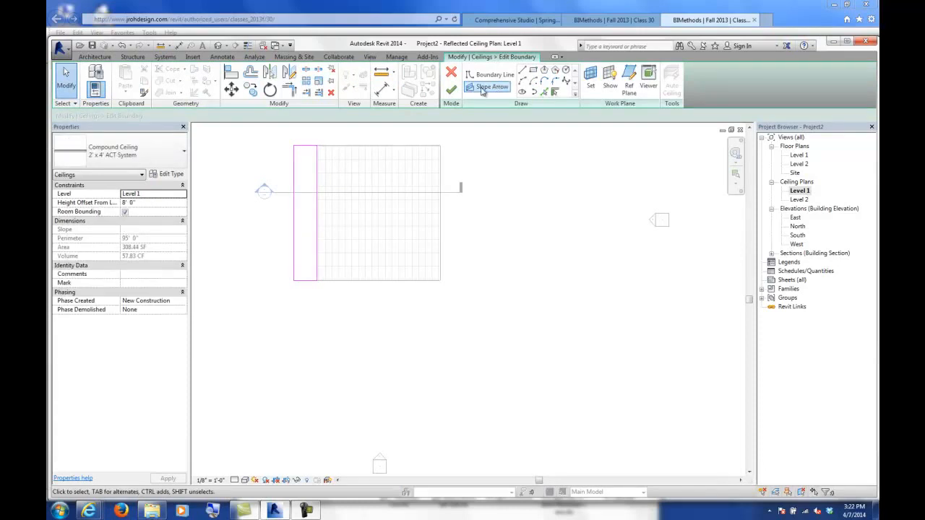
left_click(315, 281)
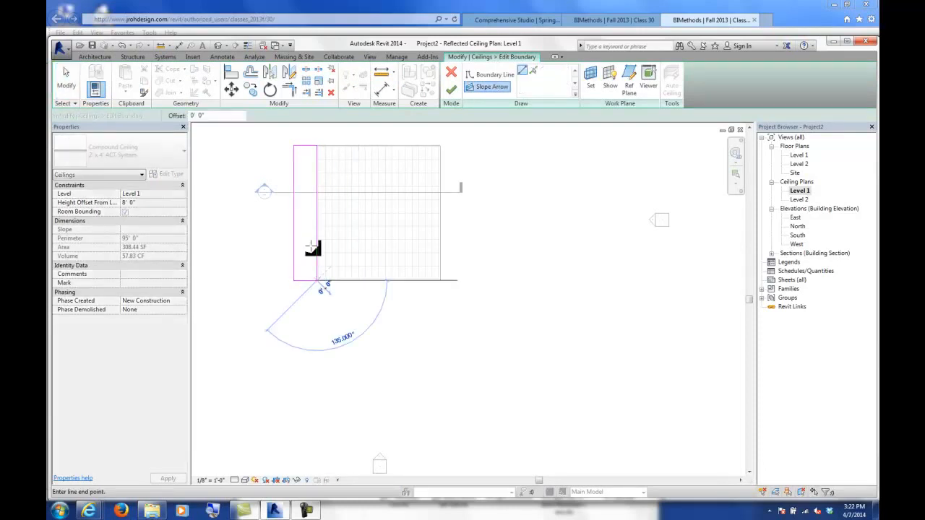
left_click(294, 146)
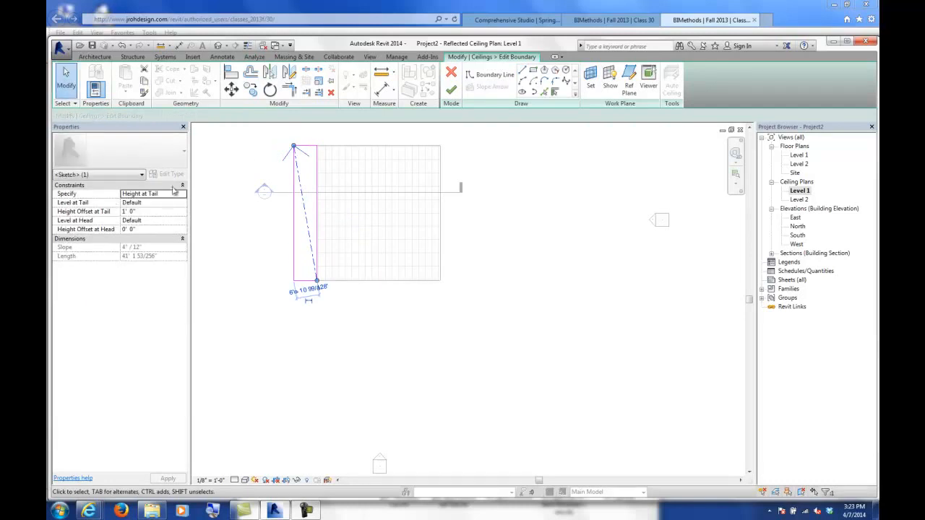
Set the diagonal slope arrow's height offset to 3' at the head and 0' at the tail, and finish the boundary edit
left_click(149, 230)
type("3")
left_click(149, 212)
type("0")
left_click(452, 91)
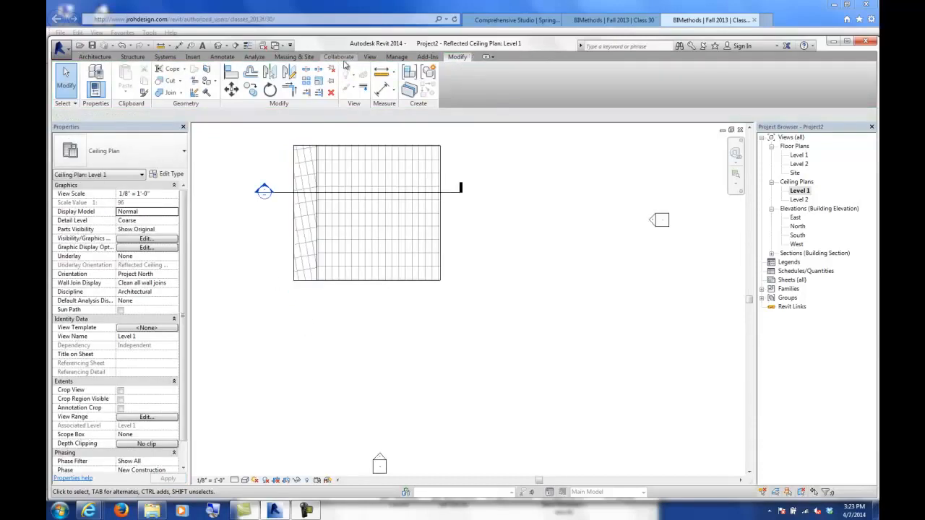
Open a 3D view of the model and examine the diagonally sloped ceiling beside the flat one from several angles
left_click(369, 56)
left_click(372, 77)
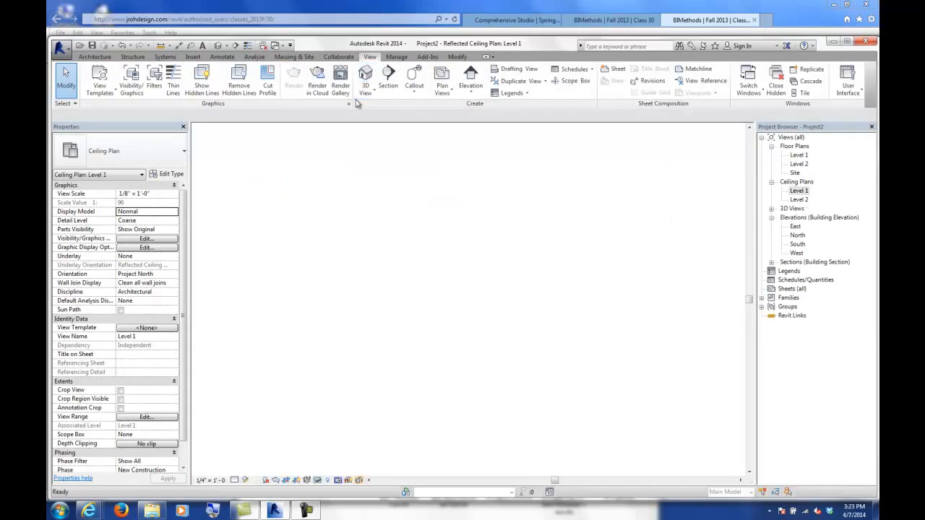
middle_click_drag(333, 338, 532, 374, "shift")
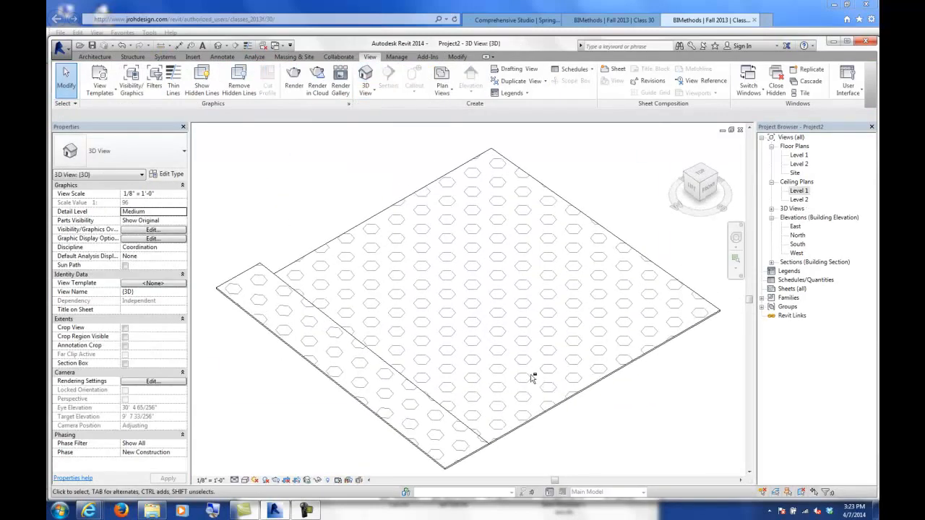
middle_click_drag(361, 395, 420, 246, "shift")
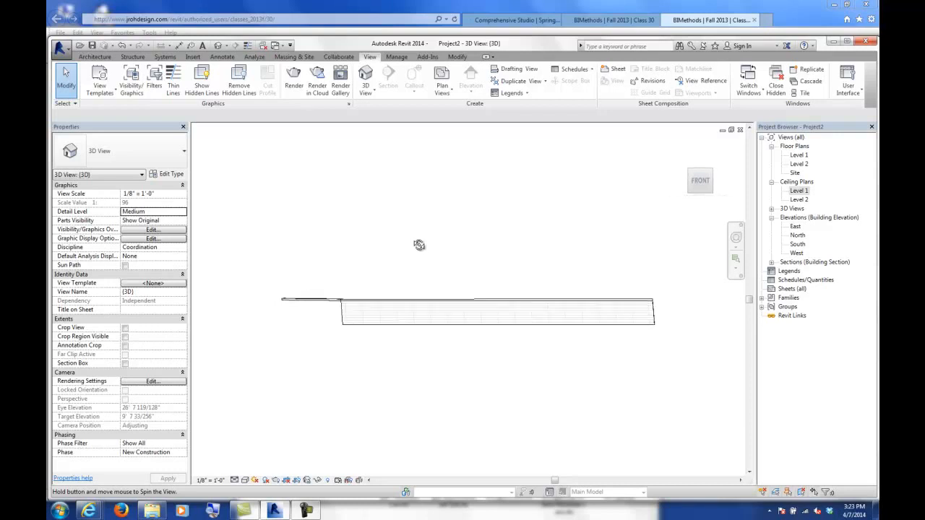
middle_click_drag(400, 283, 382, 351, "shift")
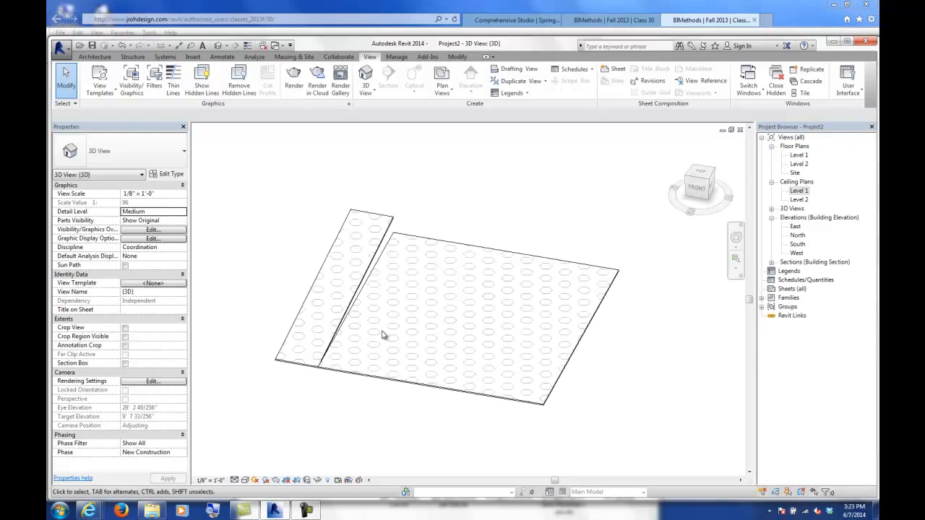